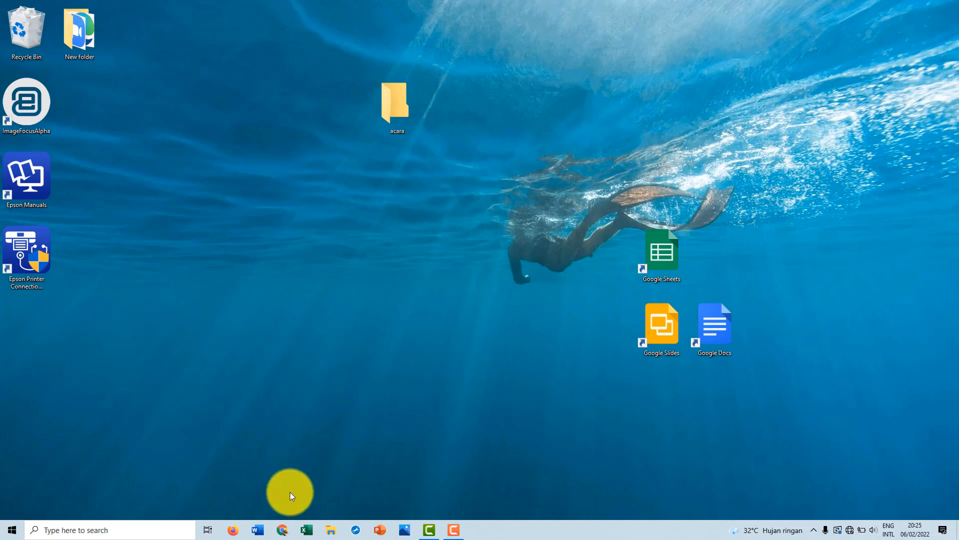
Open Word and create a new blank document
{"action": "left_click", "coordinate": [263, 528]}
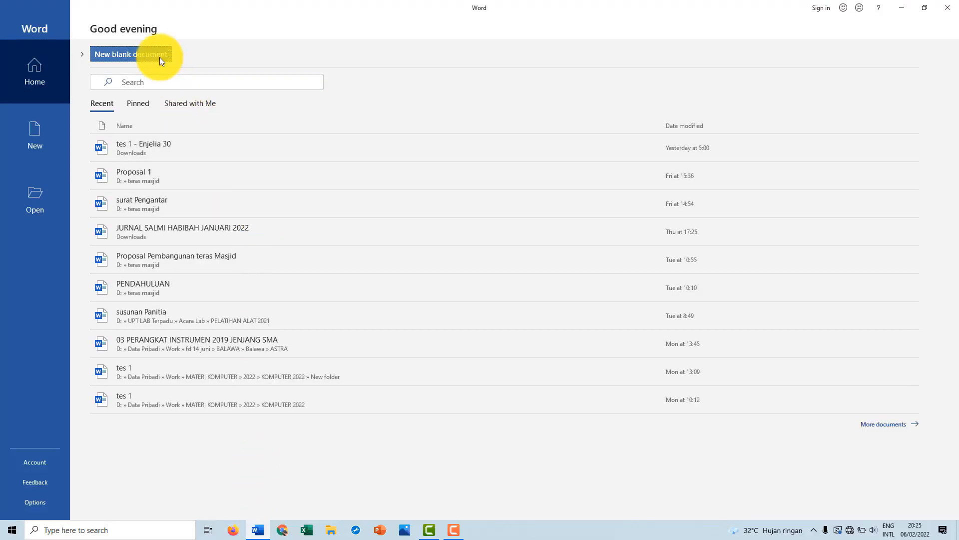
{"action": "left_click", "coordinate": [157, 54]}
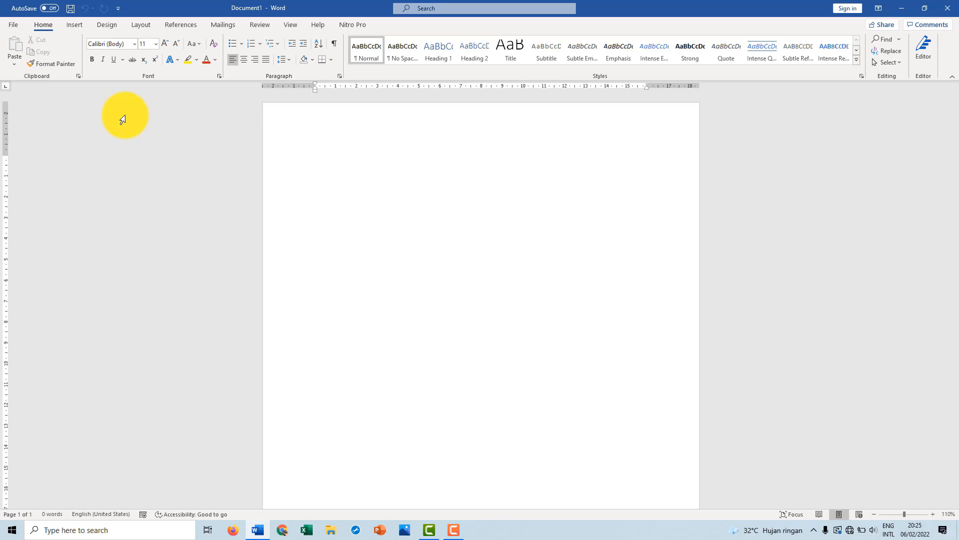
Set Word's save options to store AutoRecover information every 5 minutes
{"action": "left_click", "coordinate": [14, 25]}
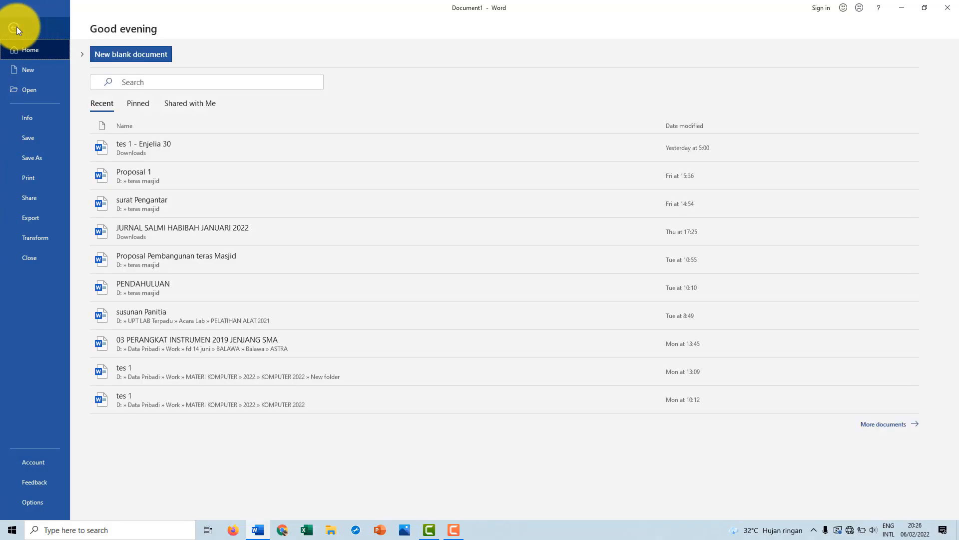
{"action": "left_click", "coordinate": [17, 28]}
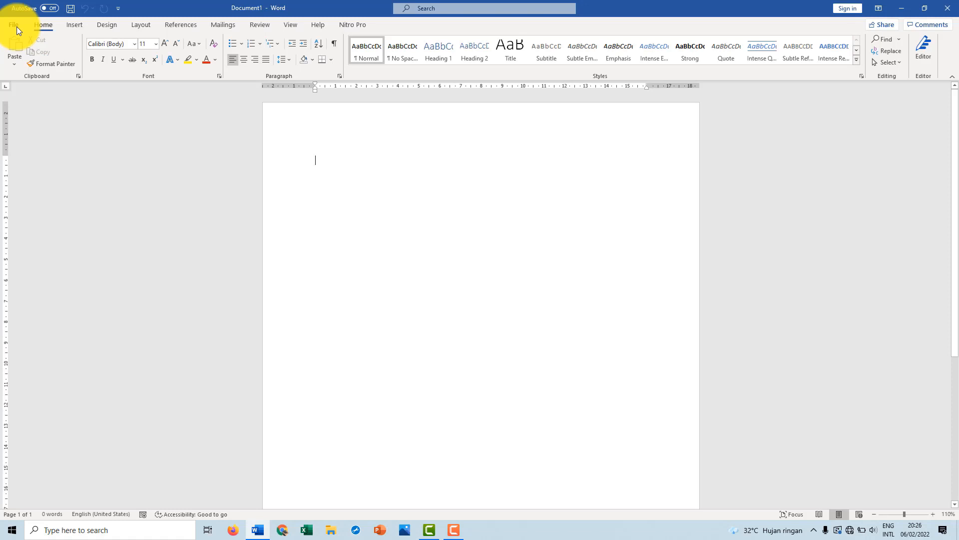
{"action": "left_click", "coordinate": [17, 28]}
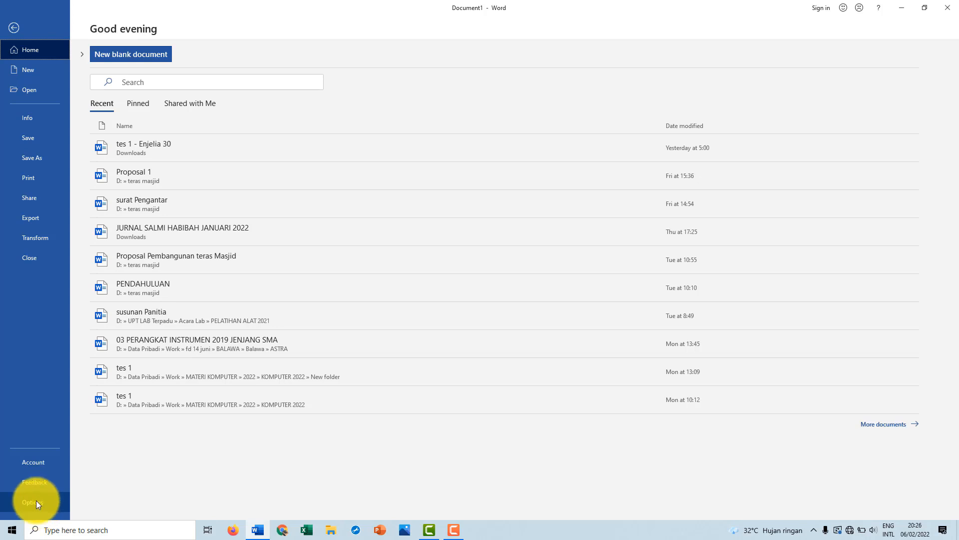
{"action": "left_click", "coordinate": [51, 500]}
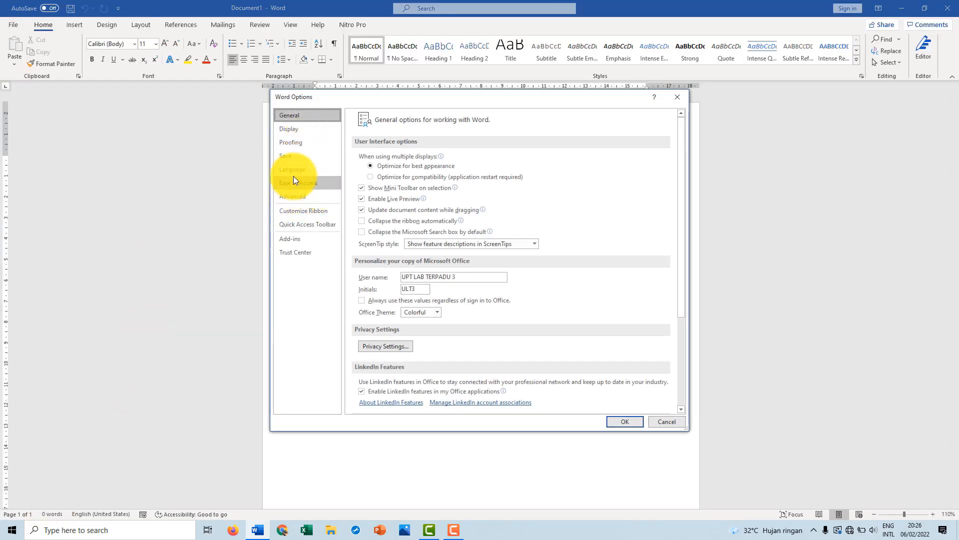
{"action": "left_click", "coordinate": [292, 159]}
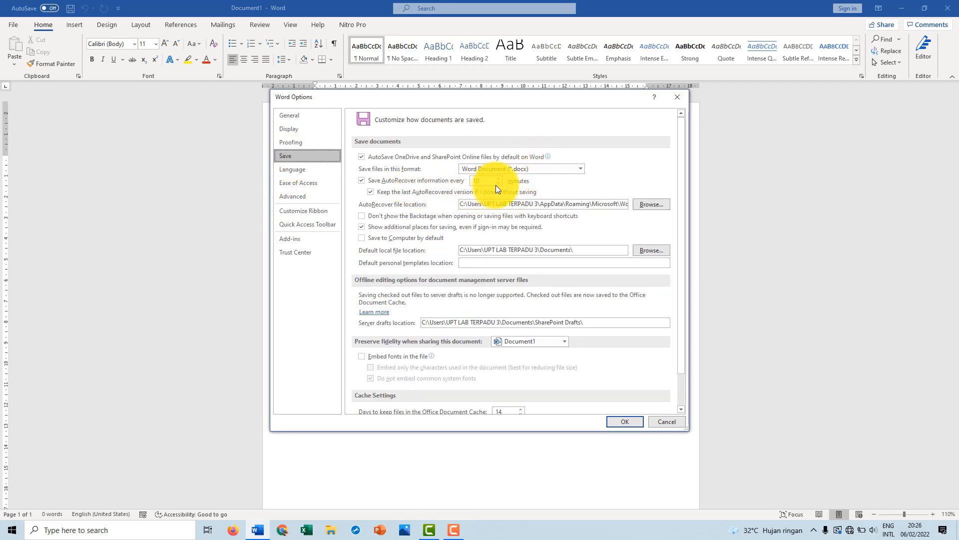
{"action": "left_click_drag", "start_coordinate": [491, 178], "coordinate": [464, 179]}
{"action": "type", "text": "5"}
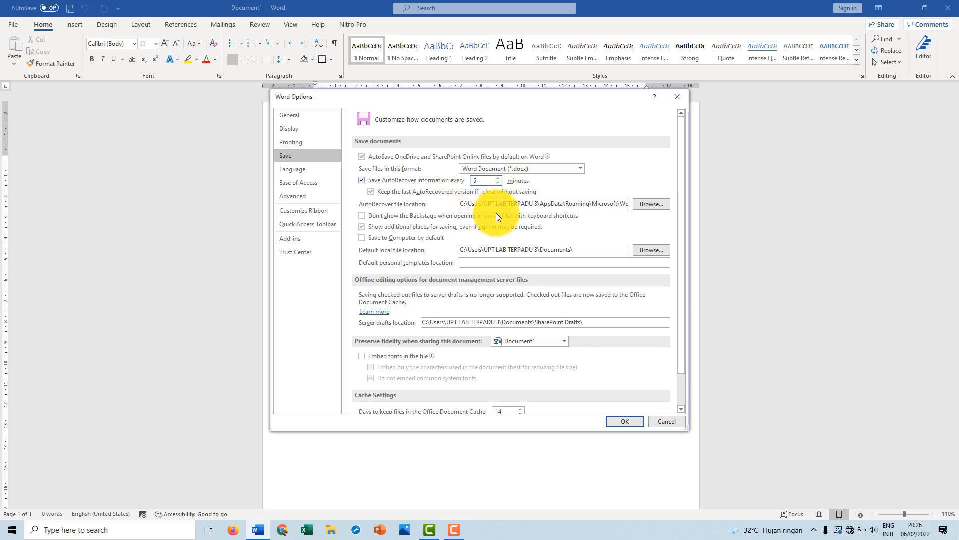
{"action": "left_click", "coordinate": [623, 423]}
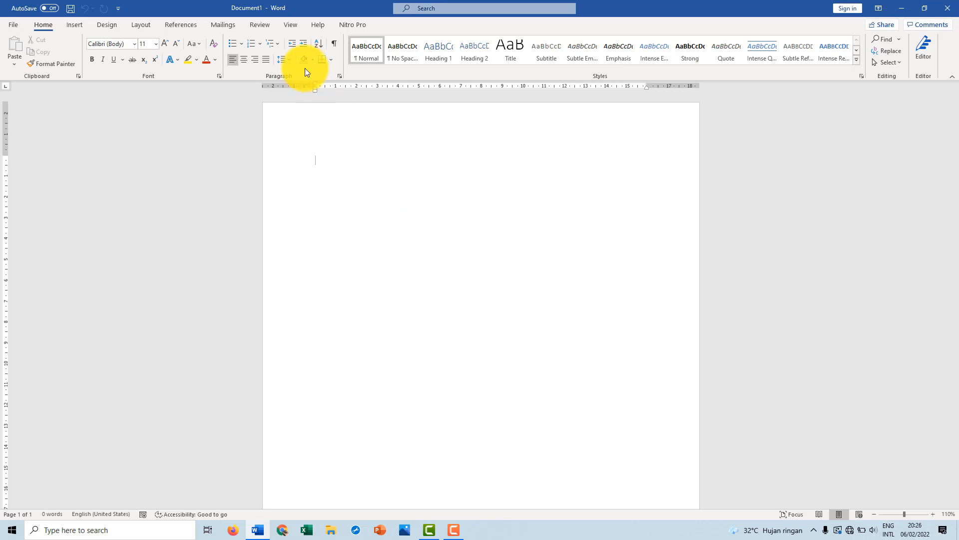
Set the document's paper size to A4
{"action": "left_click", "coordinate": [149, 27]}
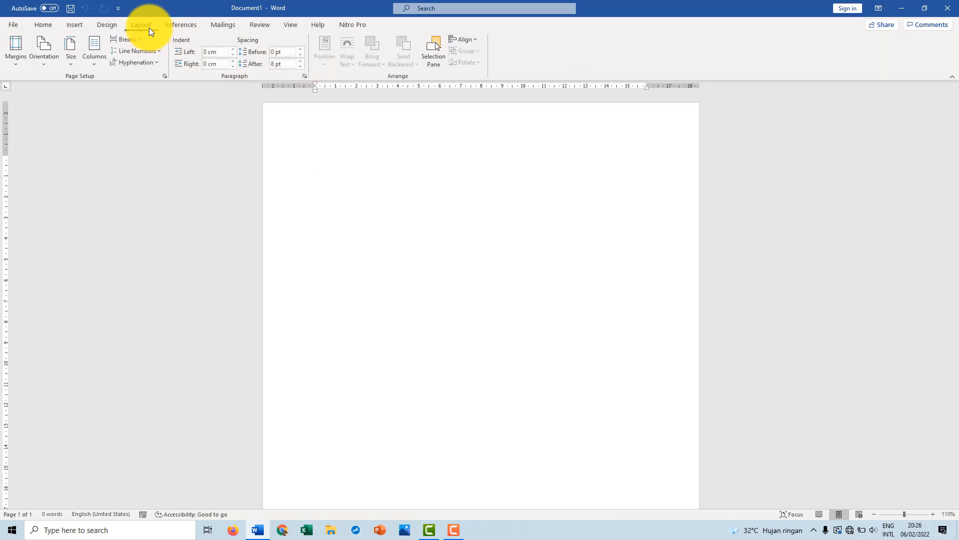
{"action": "left_click", "coordinate": [71, 62]}
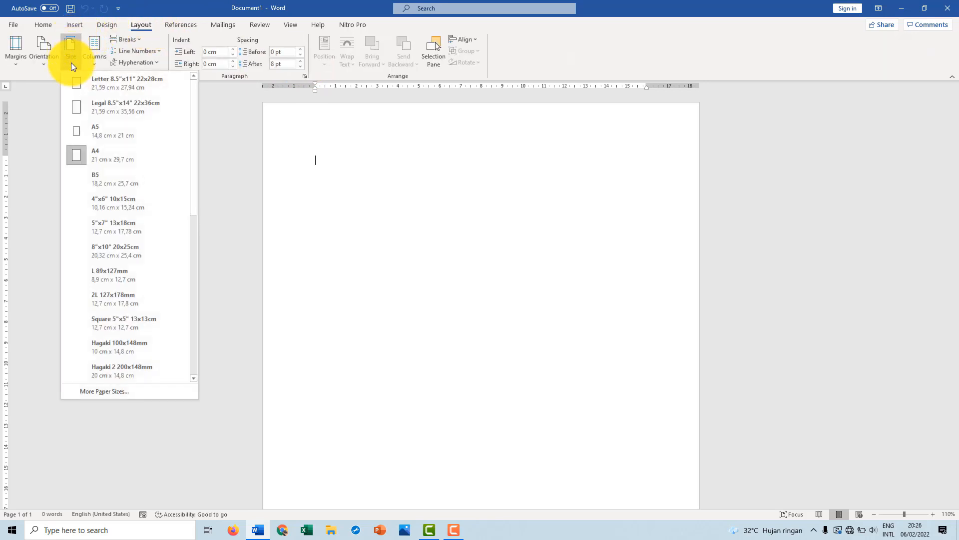
{"action": "left_click", "coordinate": [118, 151]}
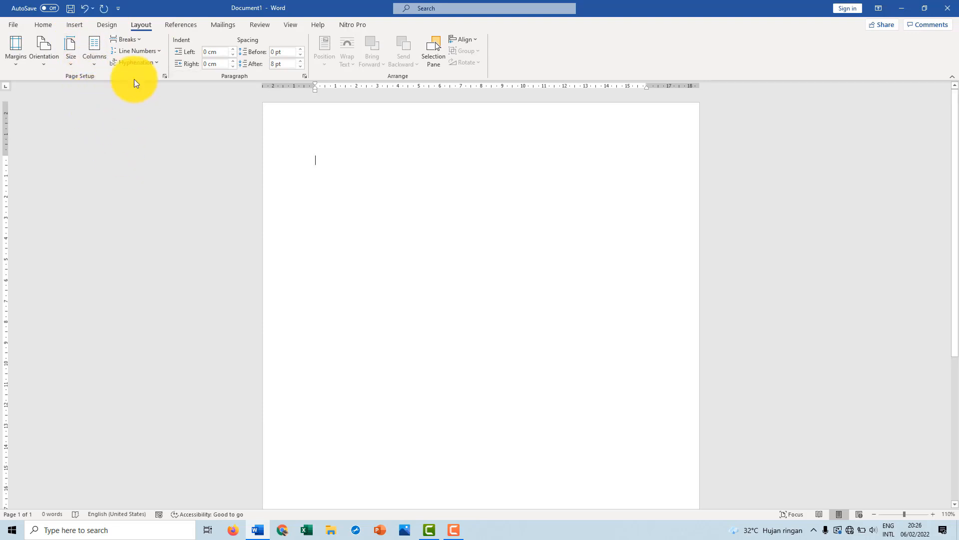
Set custom page margins of 3 cm top, 4 cm left, 4 cm bottom and 3 cm right, and save them as the default page setup
{"action": "left_click", "coordinate": [14, 58]}
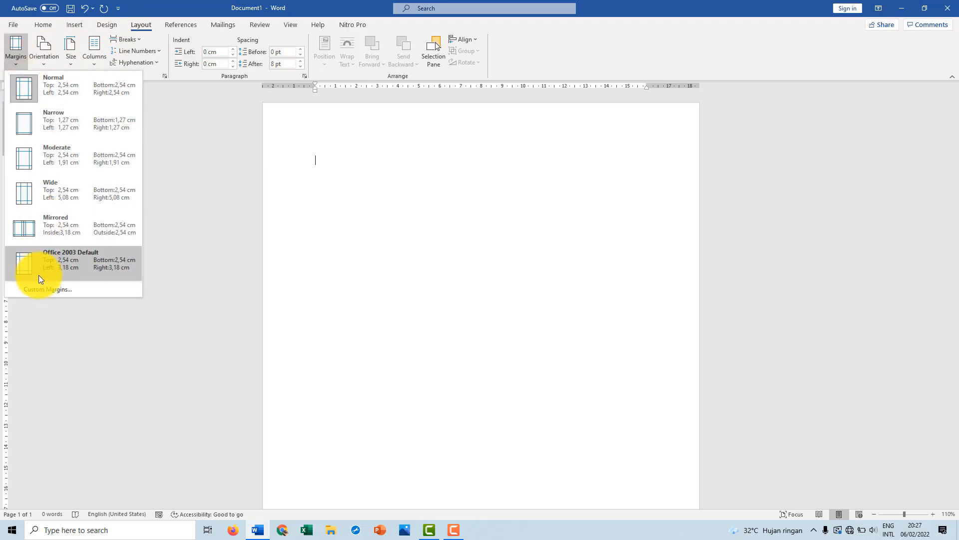
{"action": "left_click", "coordinate": [51, 288]}
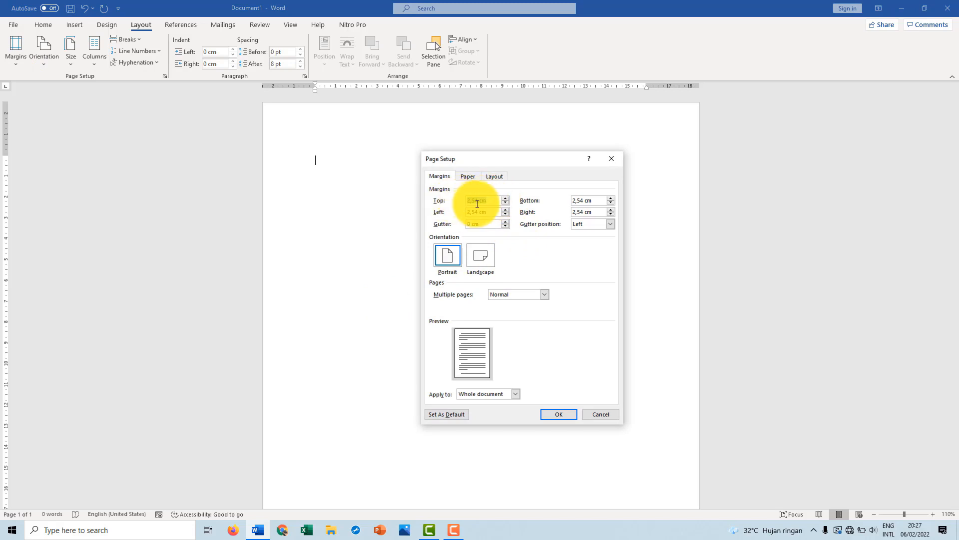
{"action": "type", "text": "3"}
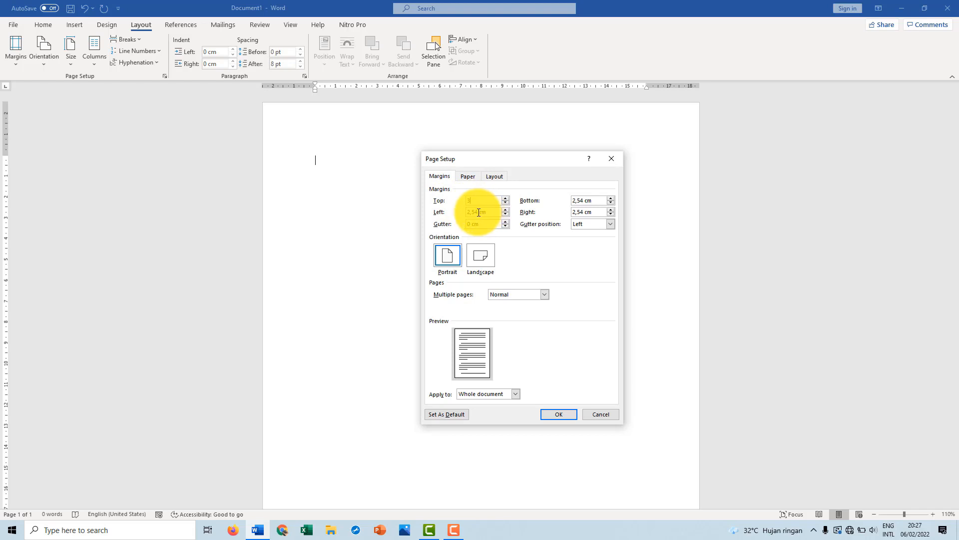
{"action": "left_click_drag", "start_coordinate": [478, 212], "coordinate": [447, 214]}
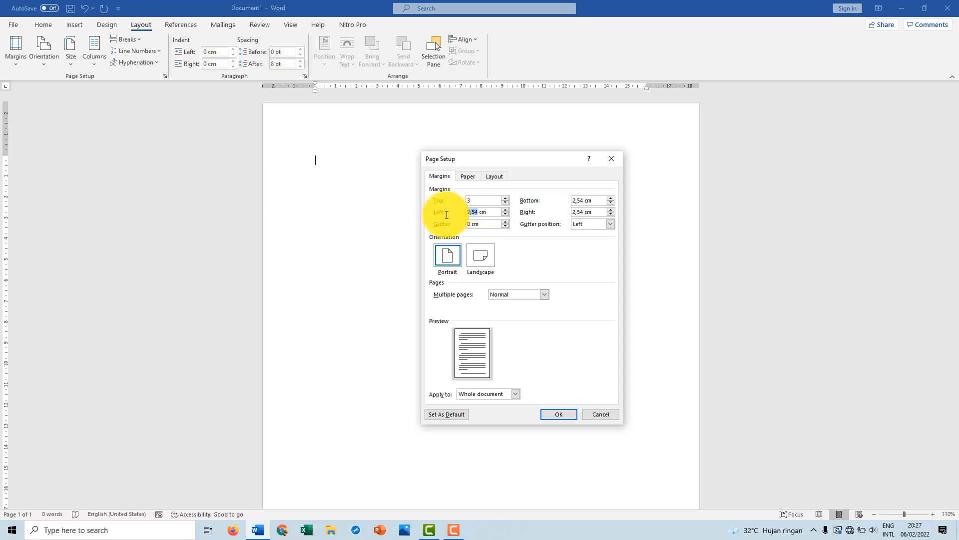
{"action": "type", "text": "4"}
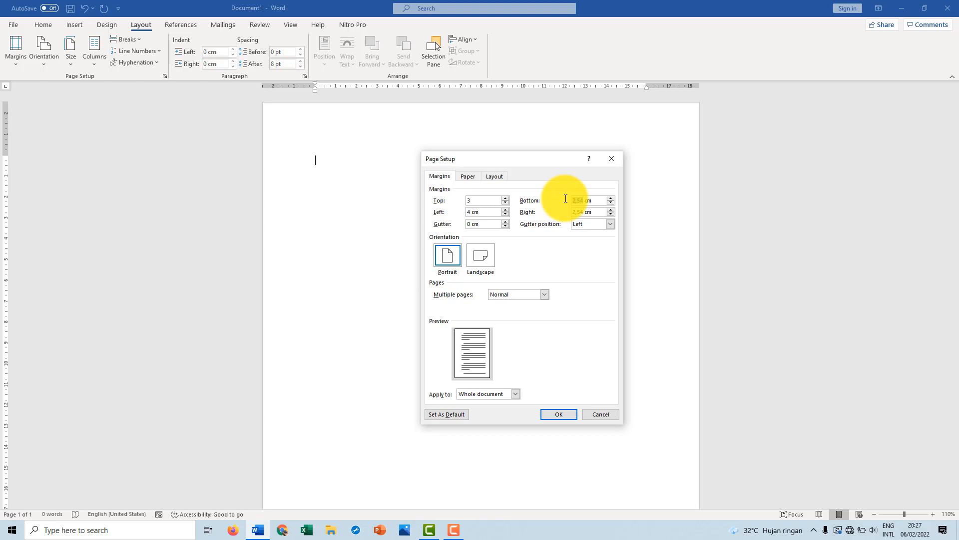
{"action": "type", "text": "4"}
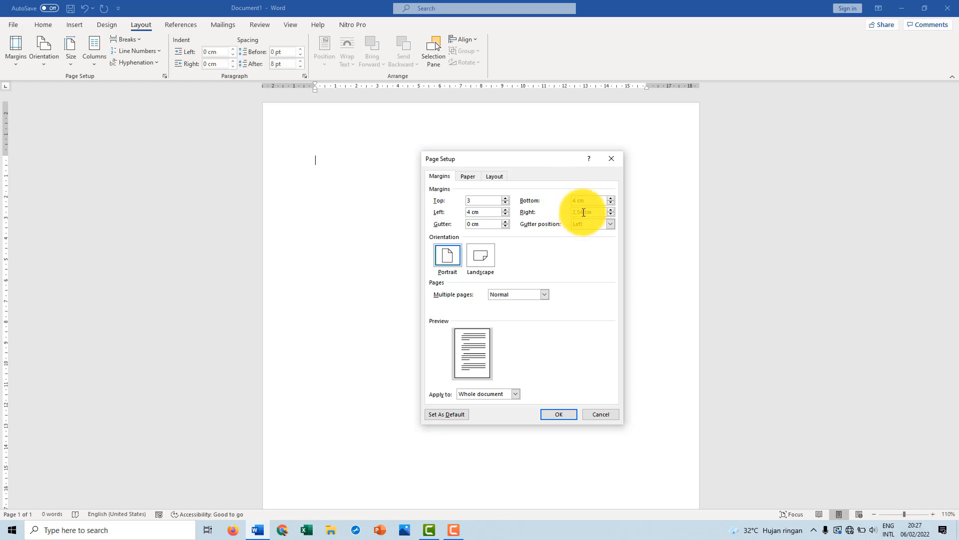
{"action": "left_click_drag", "start_coordinate": [584, 212], "coordinate": [567, 213]}
{"action": "type", "text": "3"}
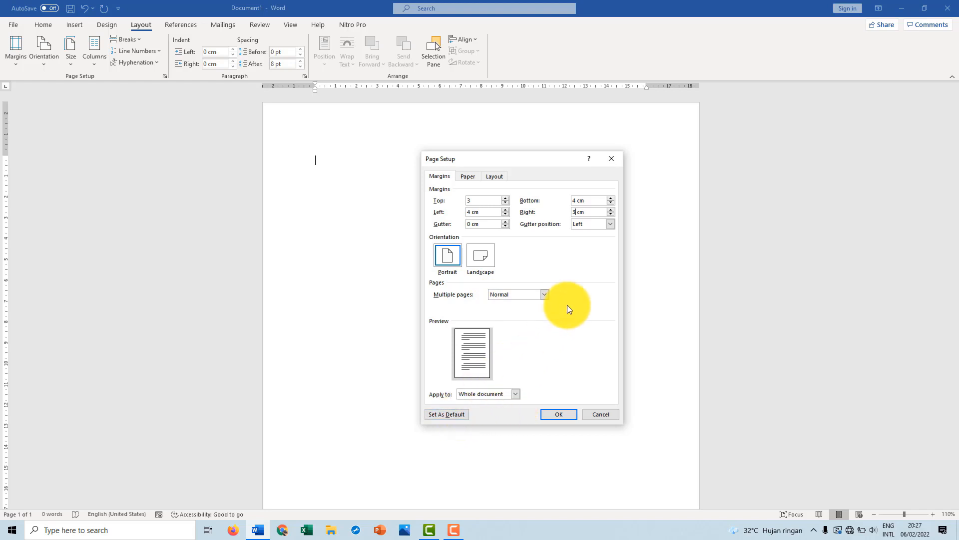
{"action": "left_click", "coordinate": [460, 410]}
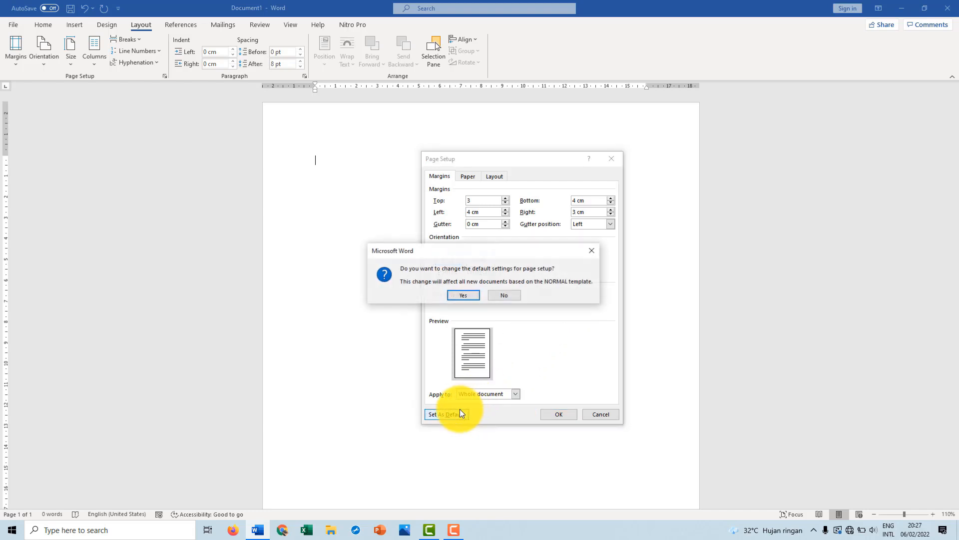
{"action": "left_click", "coordinate": [466, 295]}
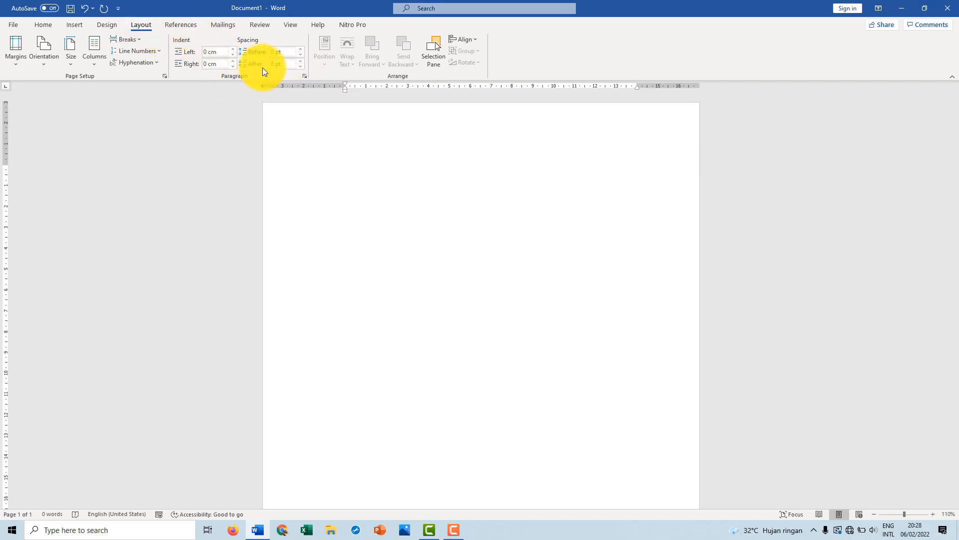
In the paragraph settings, set the alignment to Justified and the special indentation to First line
{"action": "left_click", "coordinate": [307, 77]}
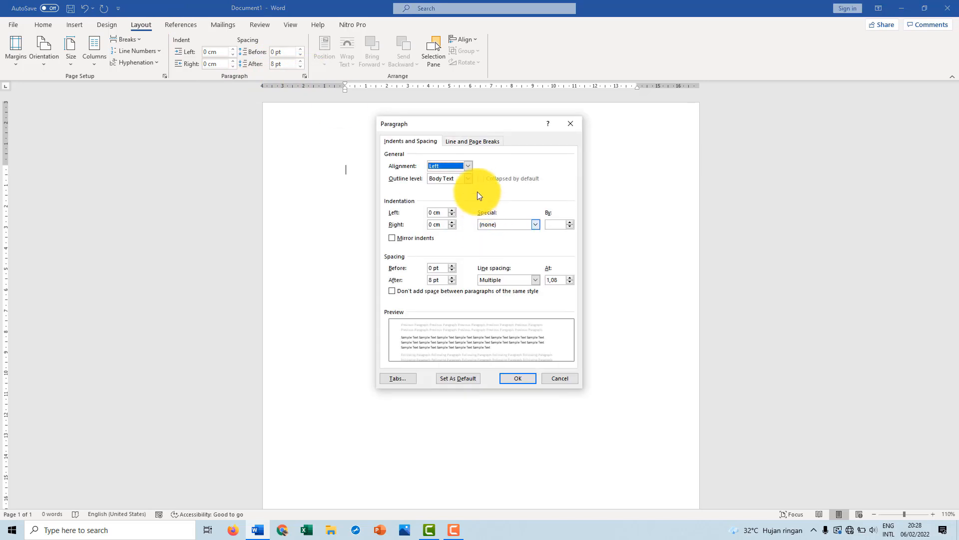
{"action": "left_click", "coordinate": [468, 166]}
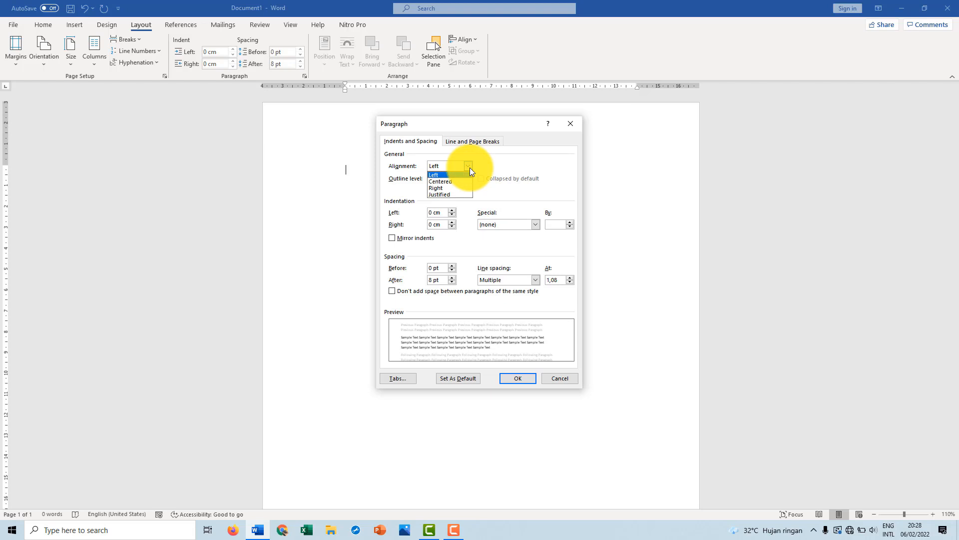
{"action": "left_click", "coordinate": [455, 197]}
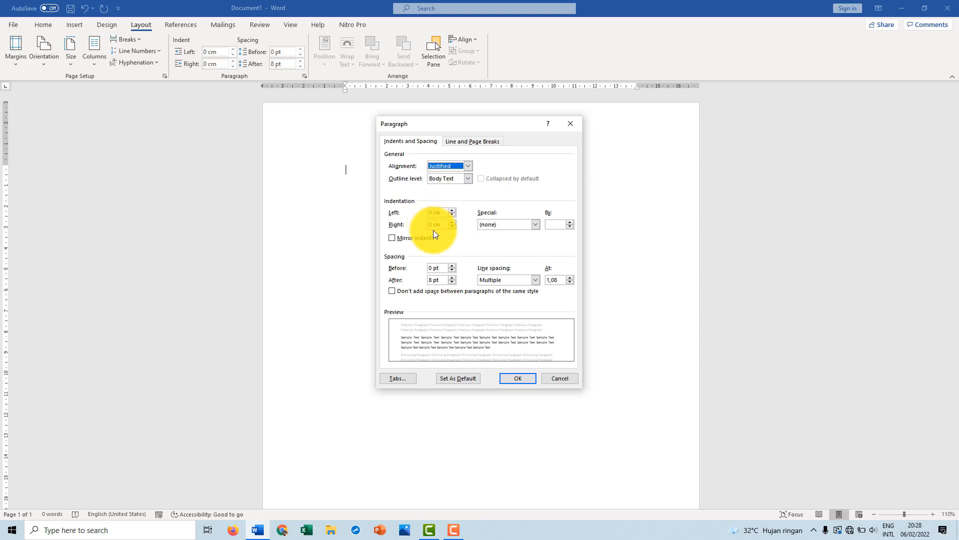
{"action": "left_click", "coordinate": [536, 224]}
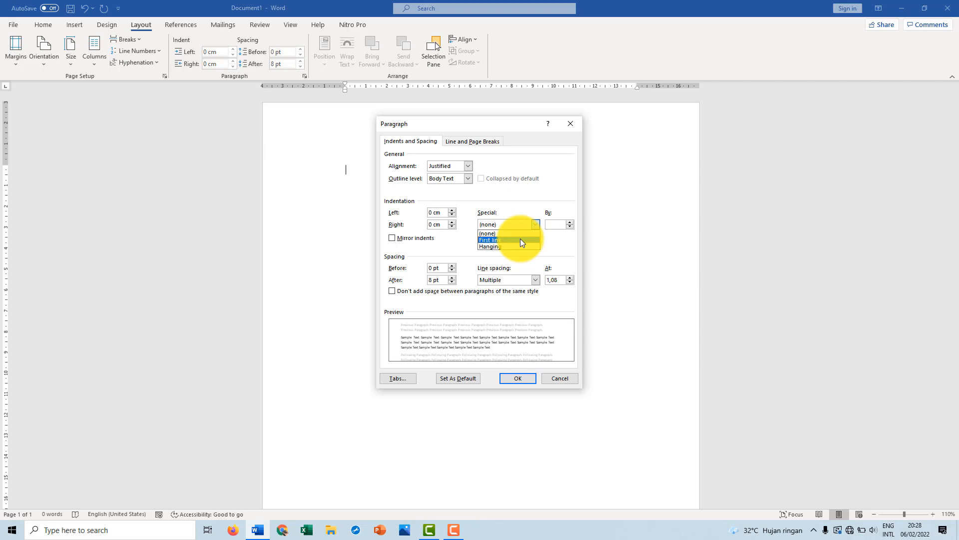
{"action": "left_click", "coordinate": [520, 240]}
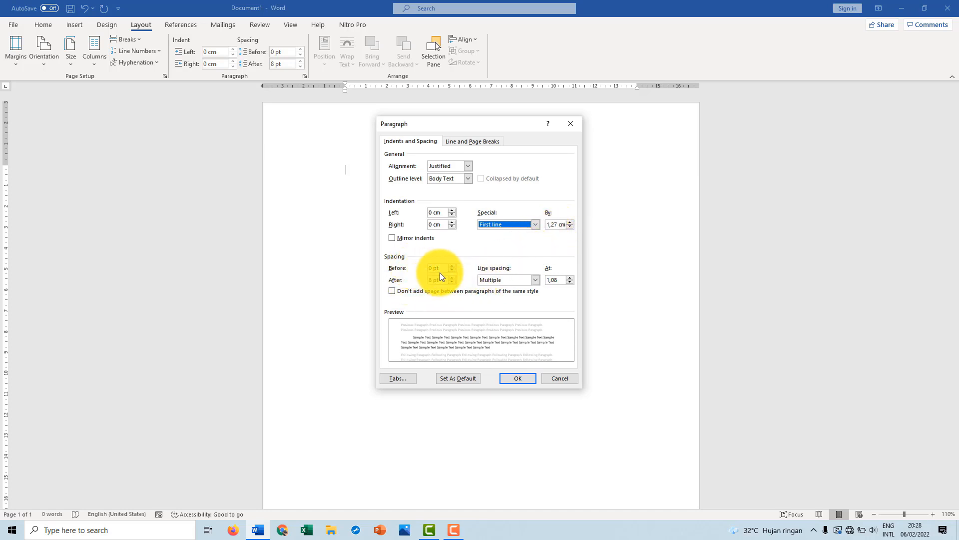
Set the paragraph spacing after to 0 pt and the line spacing to Double
{"action": "left_click", "coordinate": [426, 283]}
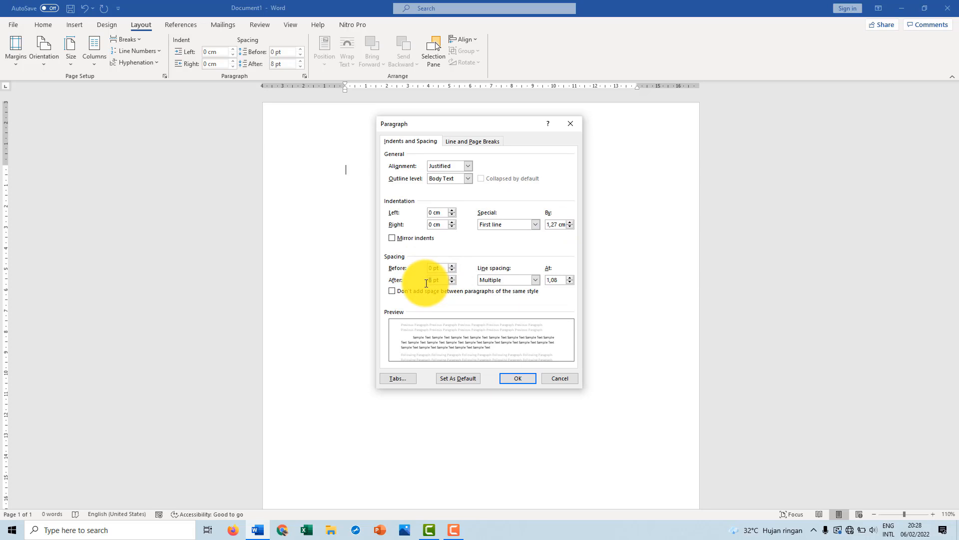
{"action": "left_click", "coordinate": [533, 281]}
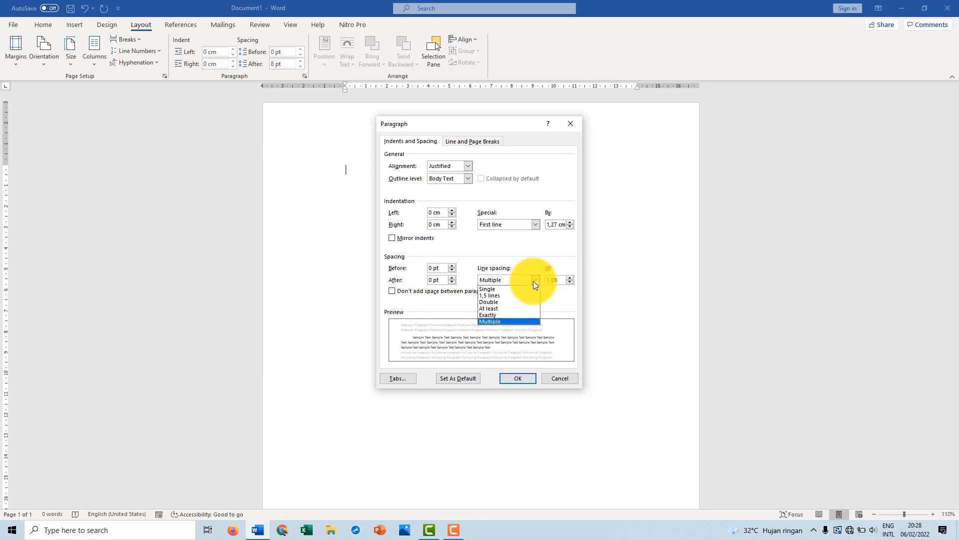
{"action": "left_click", "coordinate": [499, 301]}
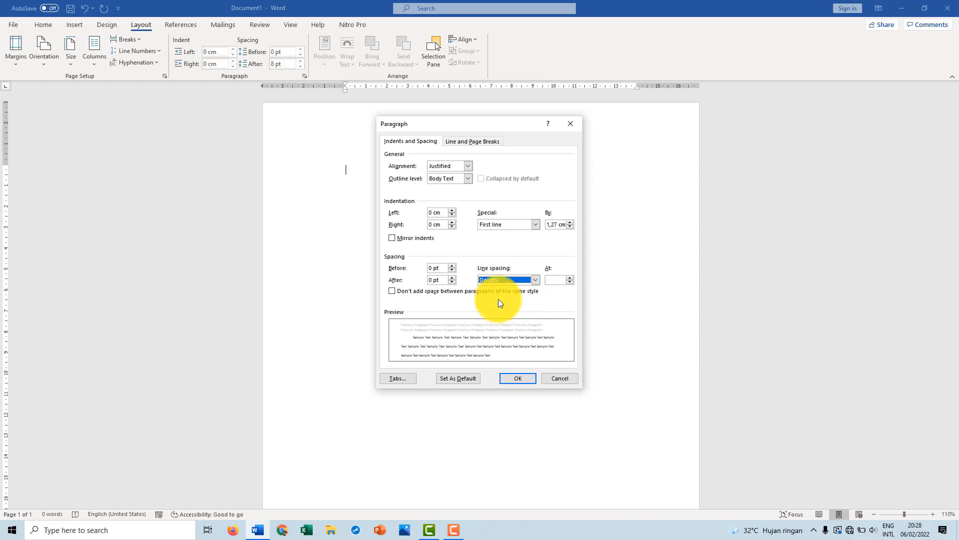
Save the paragraph settings as the default for all documents based on the Normal template
{"action": "left_click", "coordinate": [451, 378]}
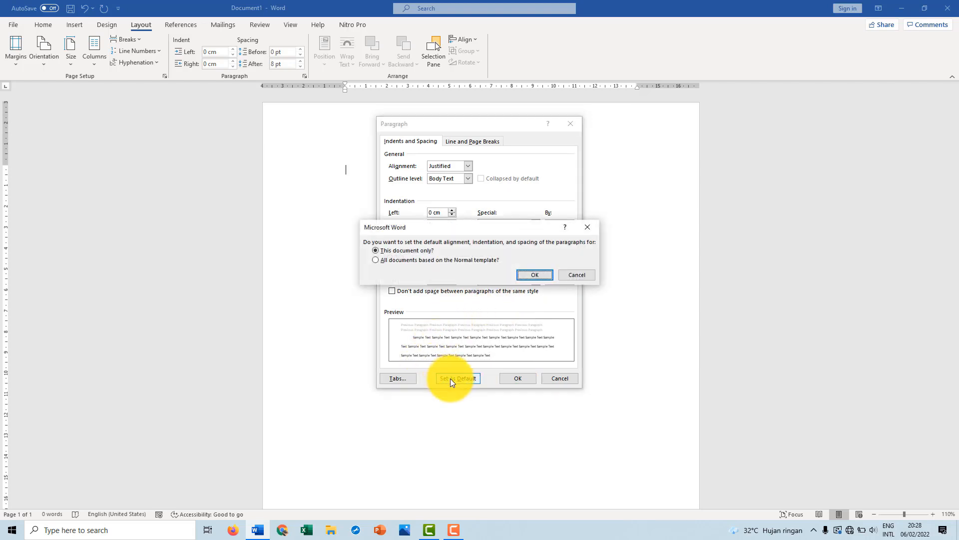
{"action": "left_click", "coordinate": [425, 259]}
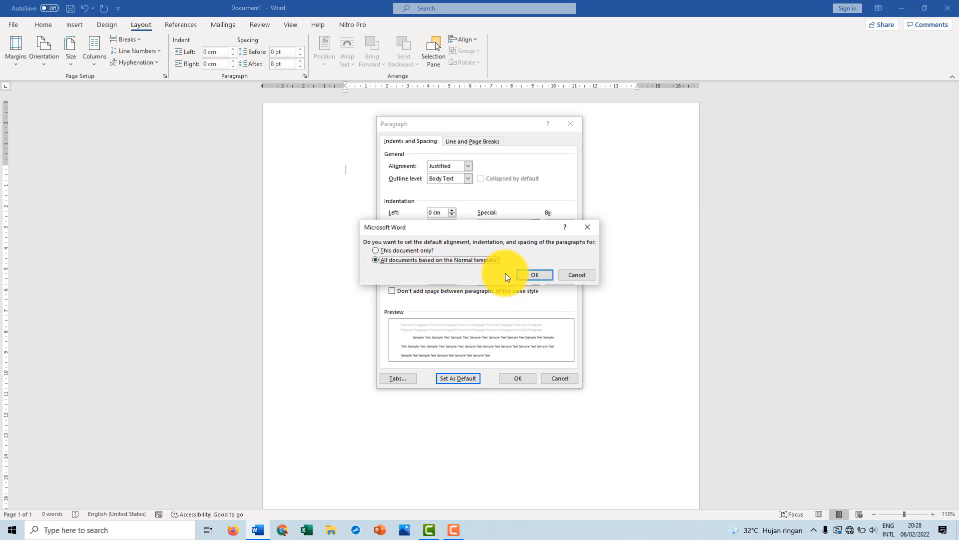
{"action": "left_click", "coordinate": [527, 275]}
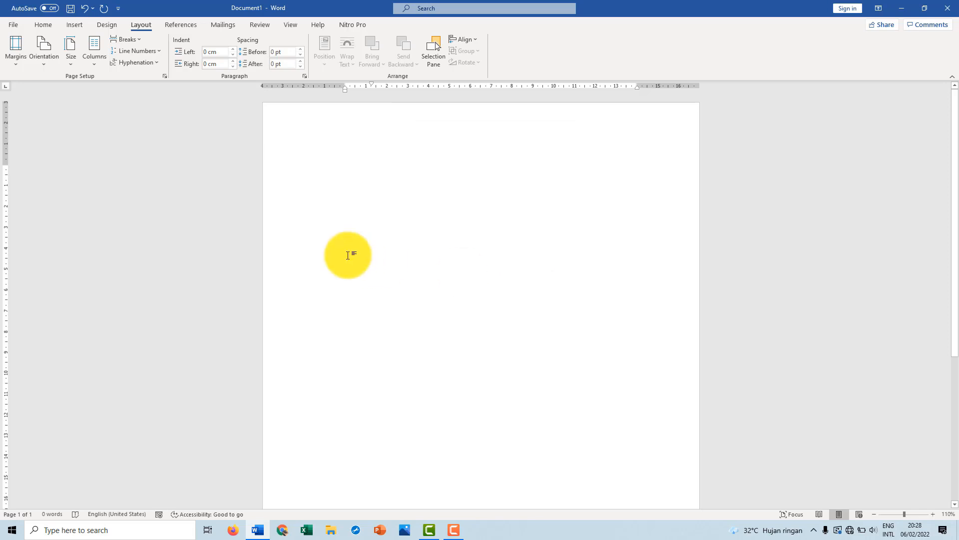
In the font settings, choose Times New Roman at size 12 with the automatic font colour
{"action": "left_click", "coordinate": [43, 25]}
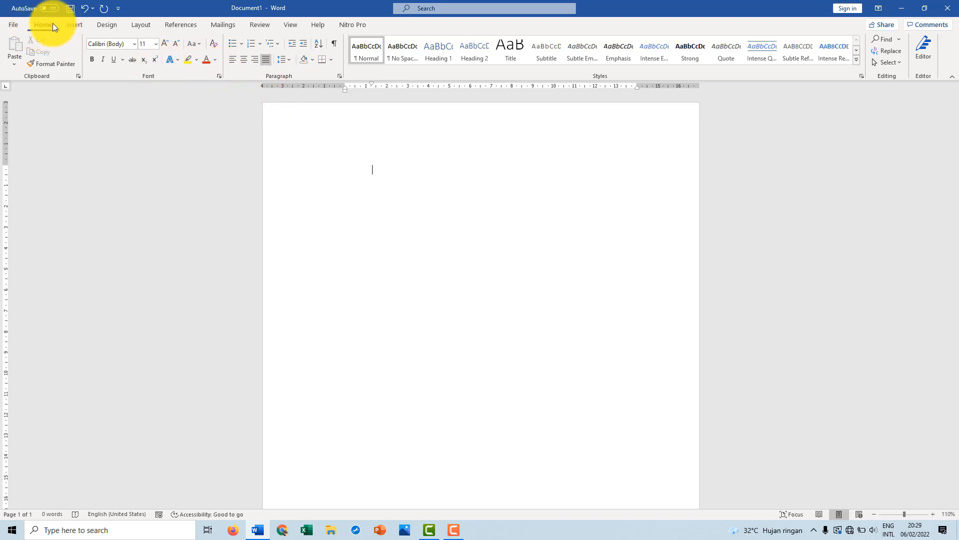
{"action": "left_click", "coordinate": [220, 76]}
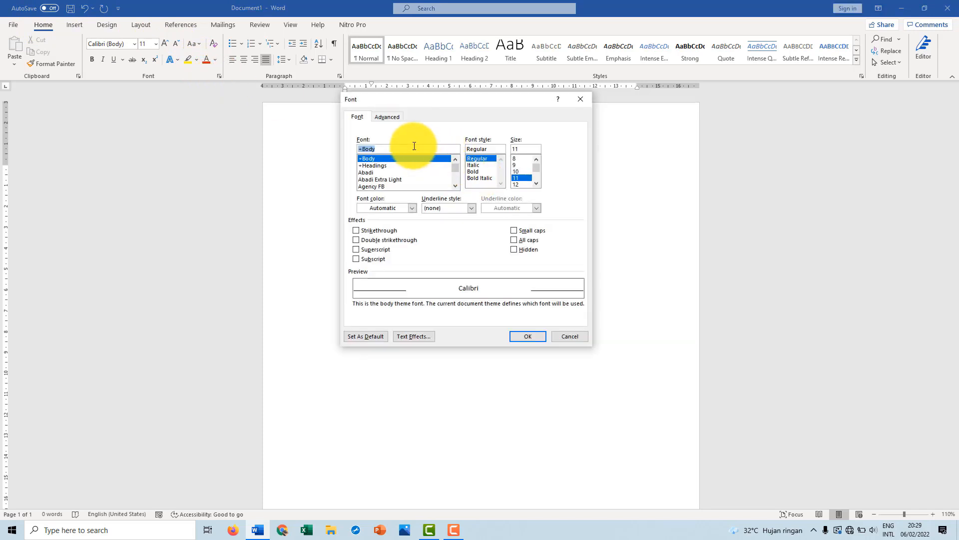
{"action": "type", "text": "time"}
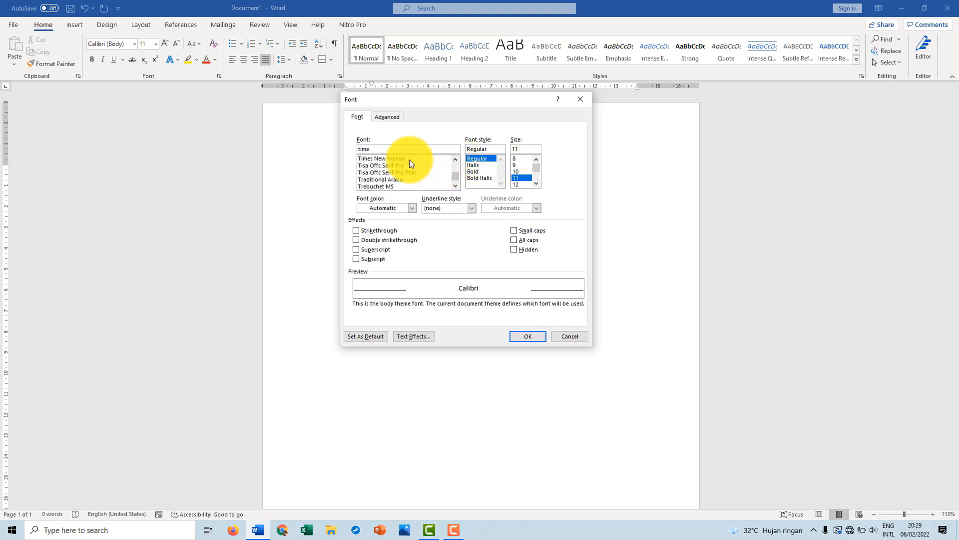
{"action": "left_click", "coordinate": [405, 159]}
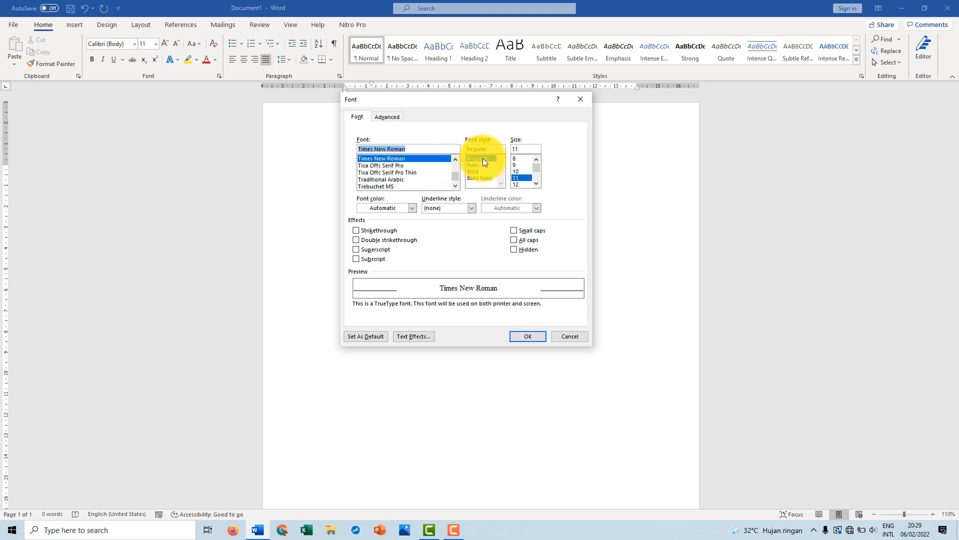
{"action": "left_click", "coordinate": [518, 184]}
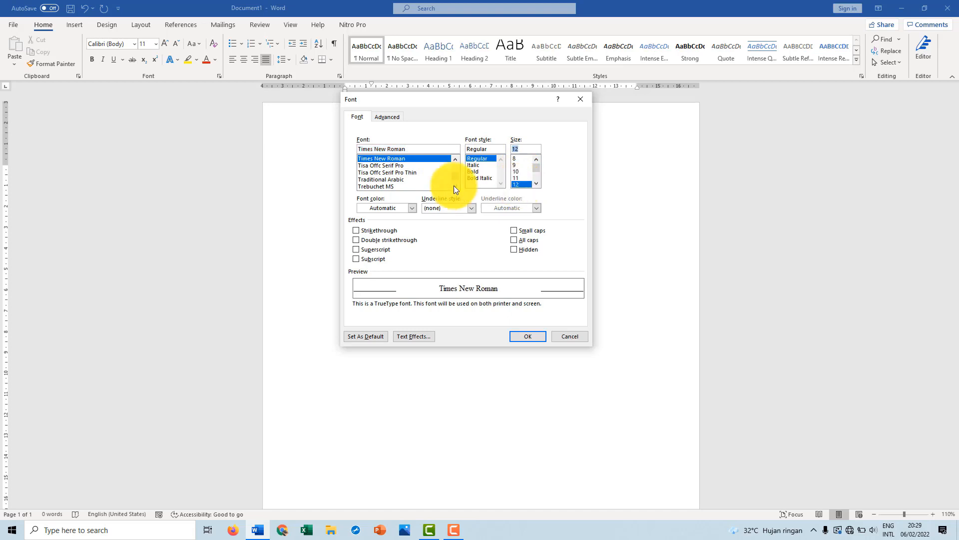
{"action": "left_click", "coordinate": [413, 207]}
{"action": "left_click", "coordinate": [373, 224]}
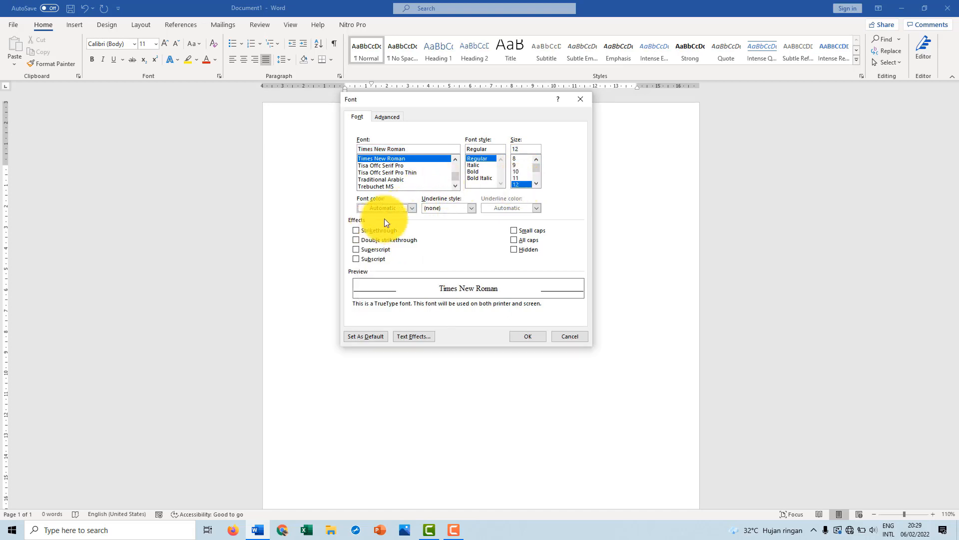
Save the font settings as the default for all documents based on the Normal template
{"action": "left_click", "coordinate": [362, 336]}
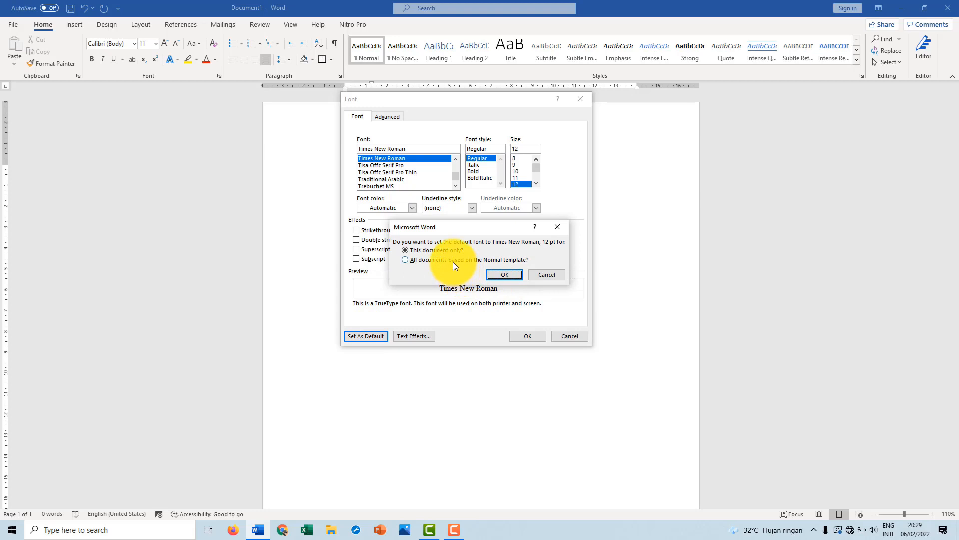
{"action": "left_click", "coordinate": [452, 261]}
{"action": "left_click", "coordinate": [506, 275]}
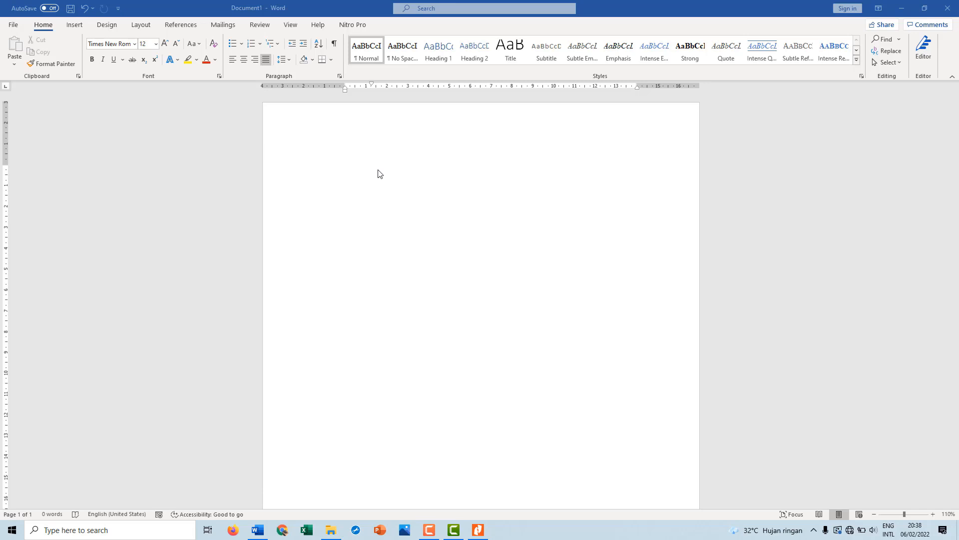
Remove the first-line indent from the empty first paragraph, aligning it with the page's left margin
{"action": "left_click", "coordinate": [376, 217]}
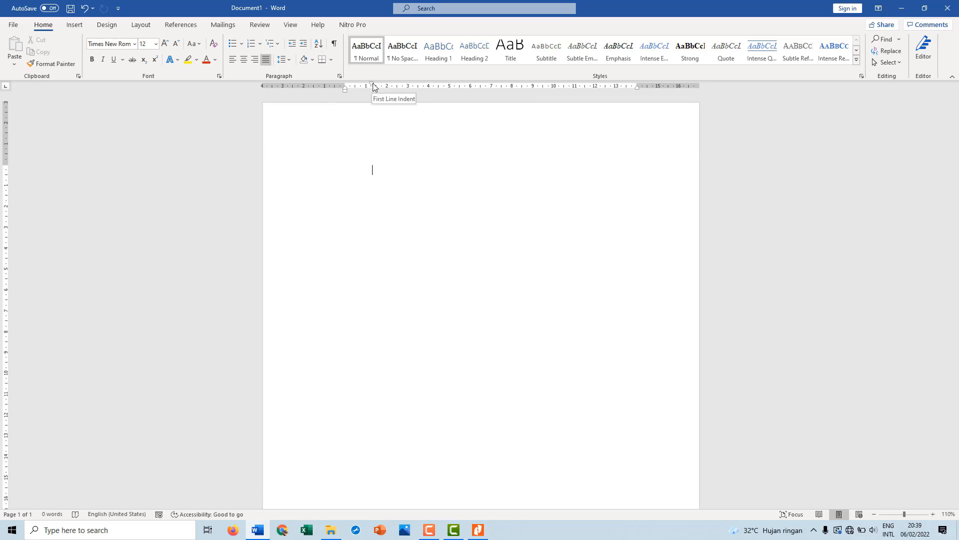
{"action": "left_click_drag", "start_coordinate": [373, 85], "coordinate": [348, 83]}
Hide and restore the ruler, and show and hide the page gridlines
{"action": "left_click", "coordinate": [291, 25]}
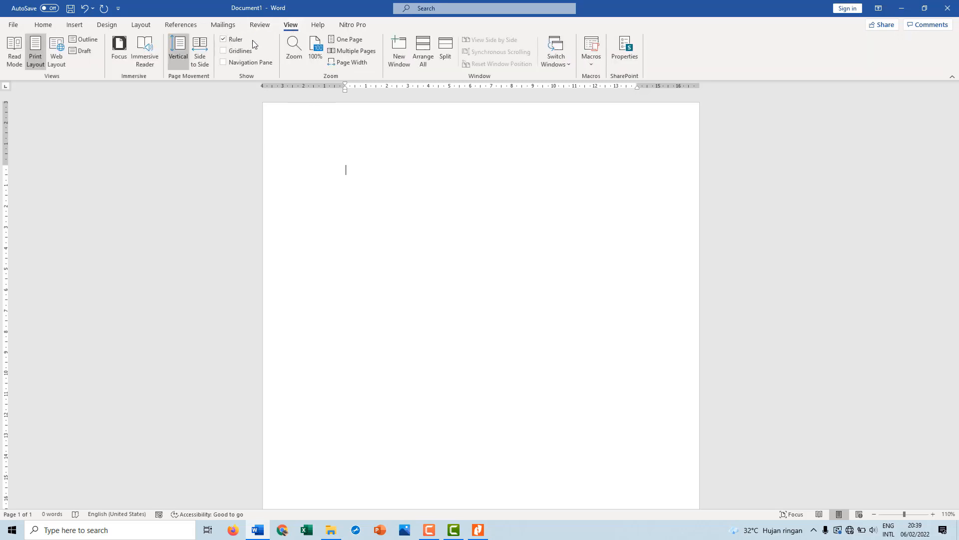
{"action": "left_click", "coordinate": [232, 40]}
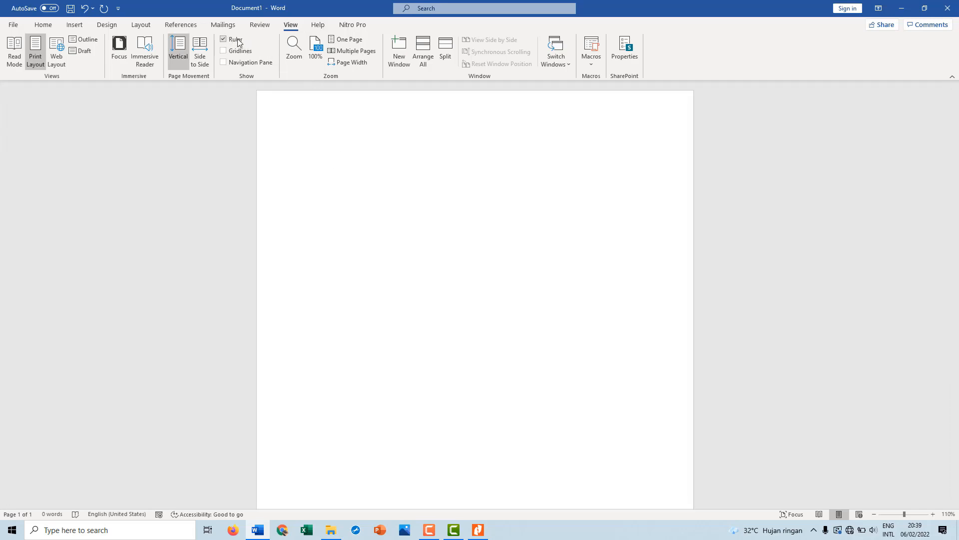
{"action": "left_click", "coordinate": [238, 43]}
{"action": "left_click", "coordinate": [242, 52]}
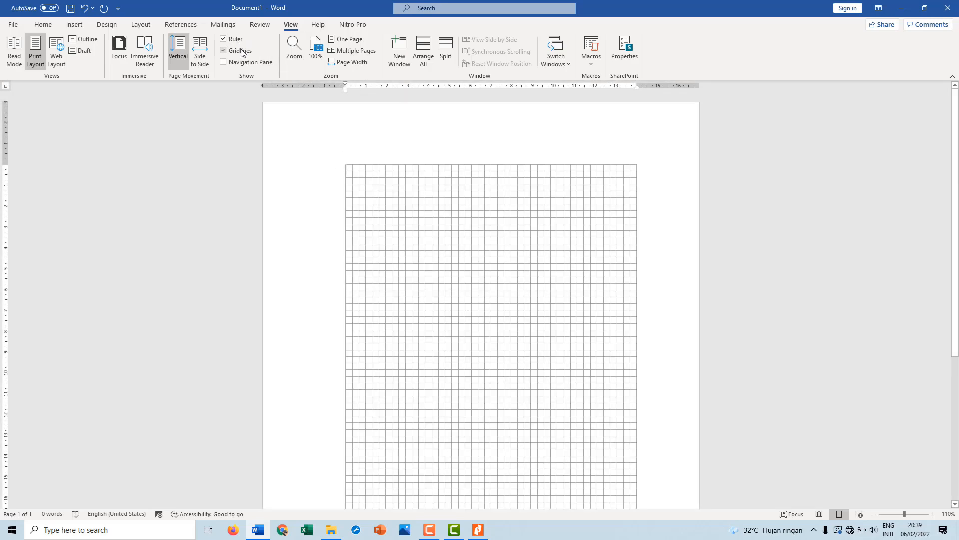
{"action": "left_click", "coordinate": [242, 52]}
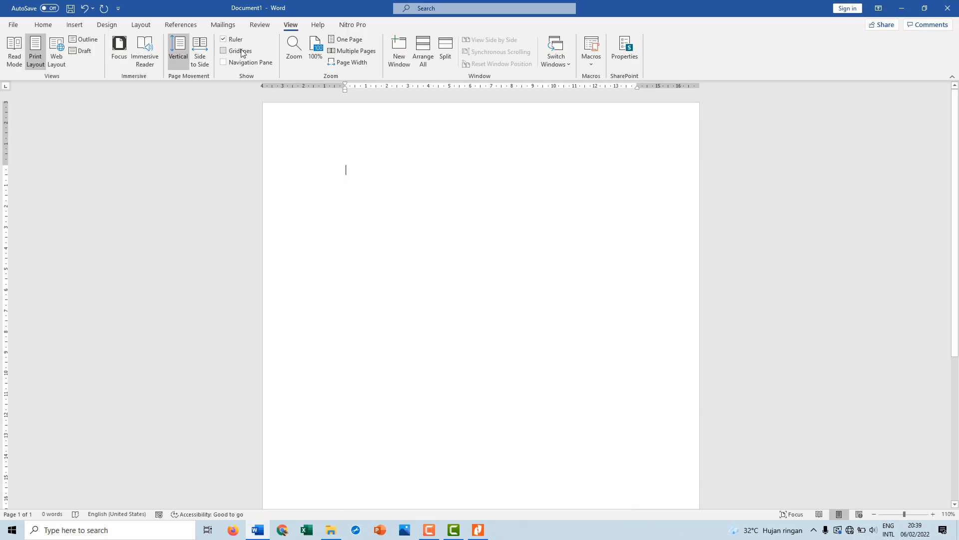
Add the centred heading "KATA PENGANTAR" on the first line and make it bold
{"action": "left_click", "coordinate": [43, 25]}
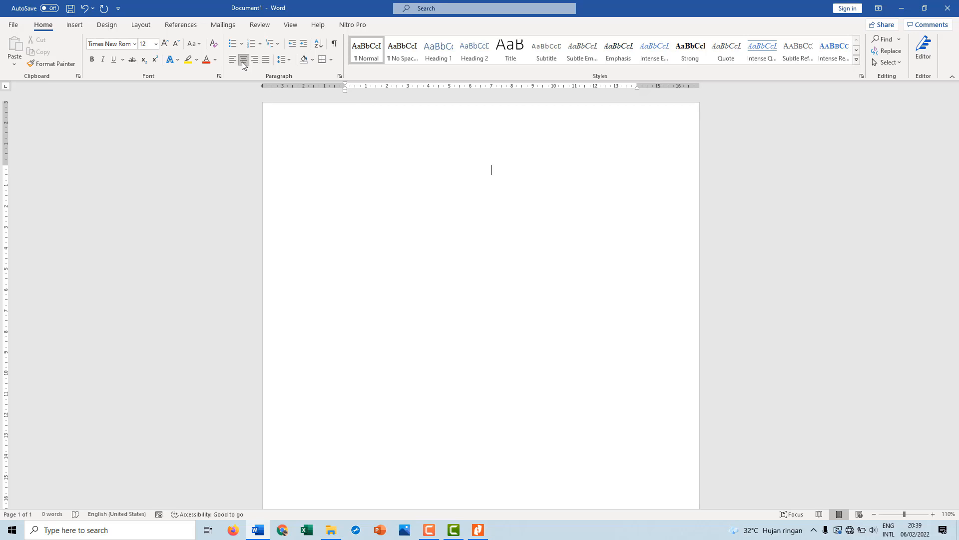
{"action": "type", "text": "KATA PENGANTAR"}
{"action": "key", "text": "ctrl+b"}
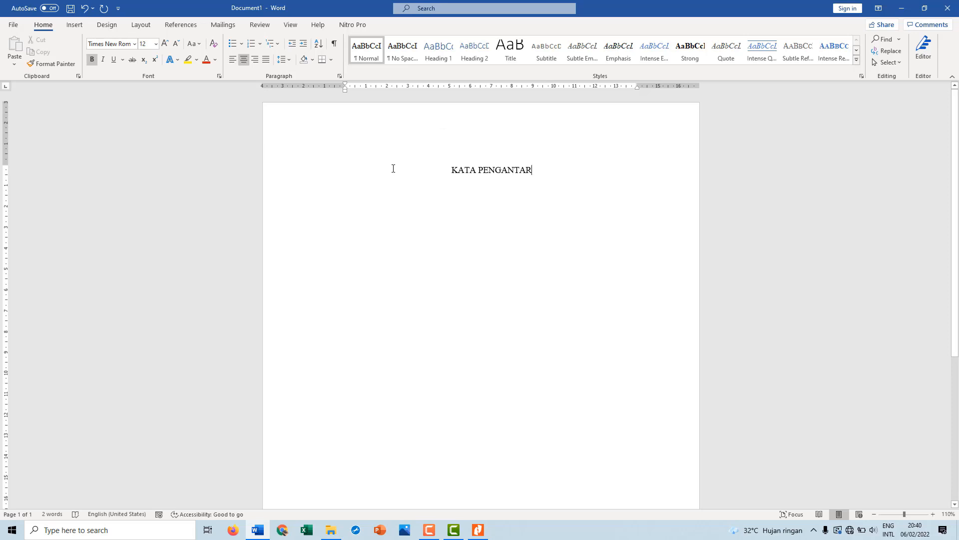
{"action": "key", "text": "ctrl+b"}
{"action": "left_click_drag", "start_coordinate": [452, 170], "coordinate": [503, 166]}
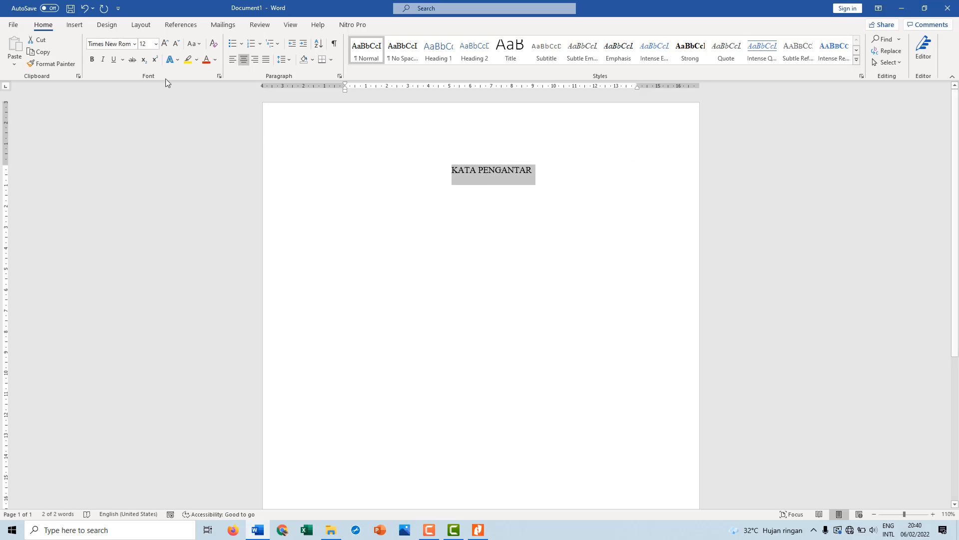
{"action": "left_click", "coordinate": [91, 60]}
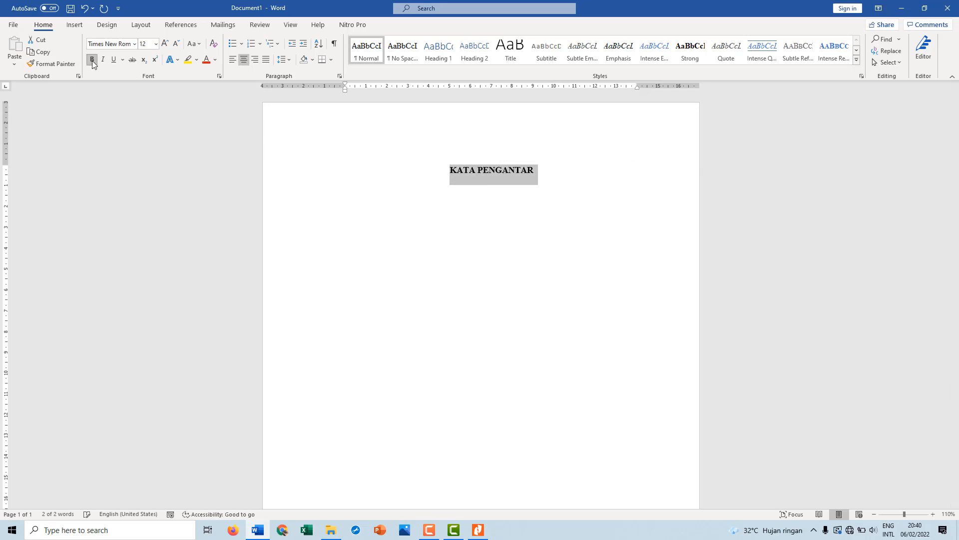
{"action": "left_click", "coordinate": [535, 174]}
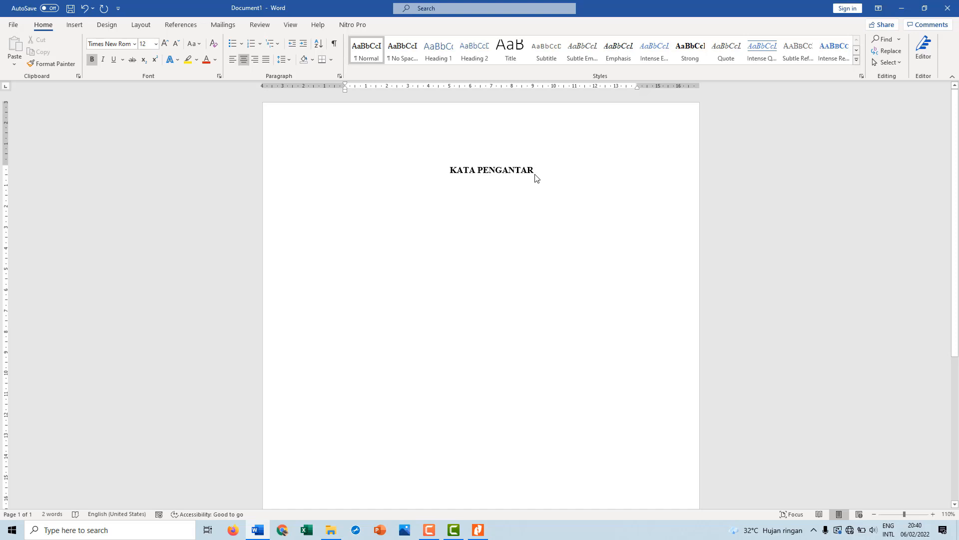
One blank line below the heading, start a justified paragraph with a first-line indent of about 1.3 cm and the text "Puji syukur"
{"action": "key", "text": "Return"}
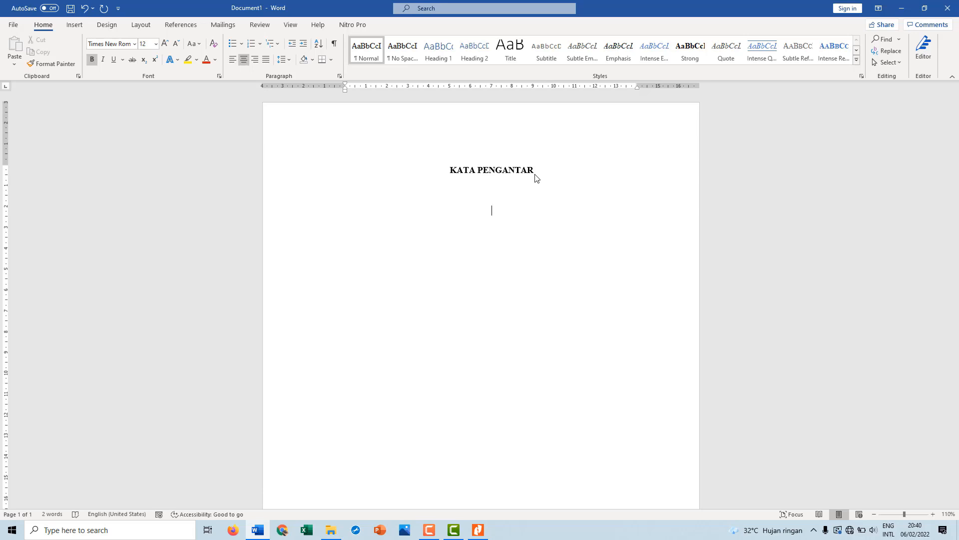
{"action": "key", "text": "ctrl+j"}
{"action": "key", "text": "ctrl+z"}
{"action": "left_click_drag", "start_coordinate": [345, 84], "coordinate": [372, 87]}
{"action": "type", "text": "Puji syukur"}
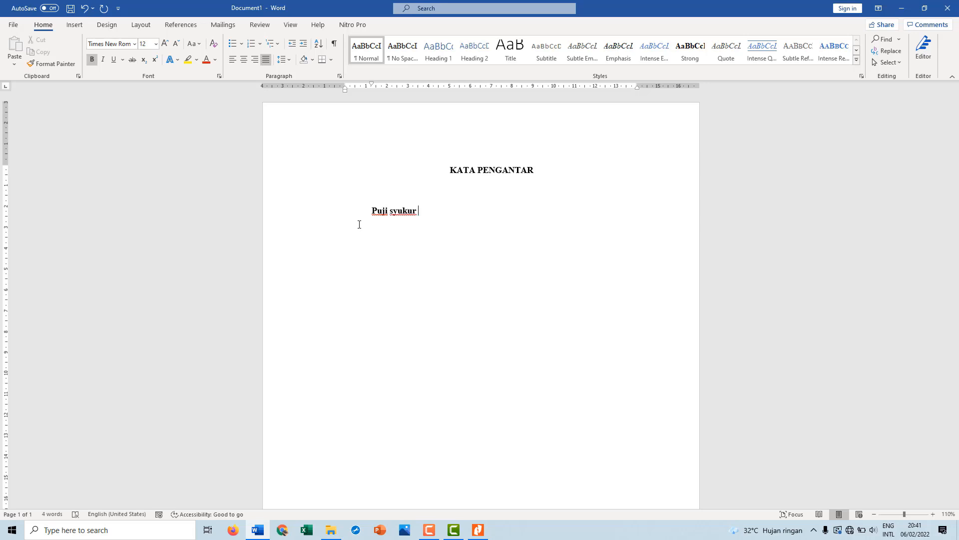
Remove the bold formatting from "Puji syukur"
{"action": "left_click_drag", "start_coordinate": [369, 218], "coordinate": [446, 219]}
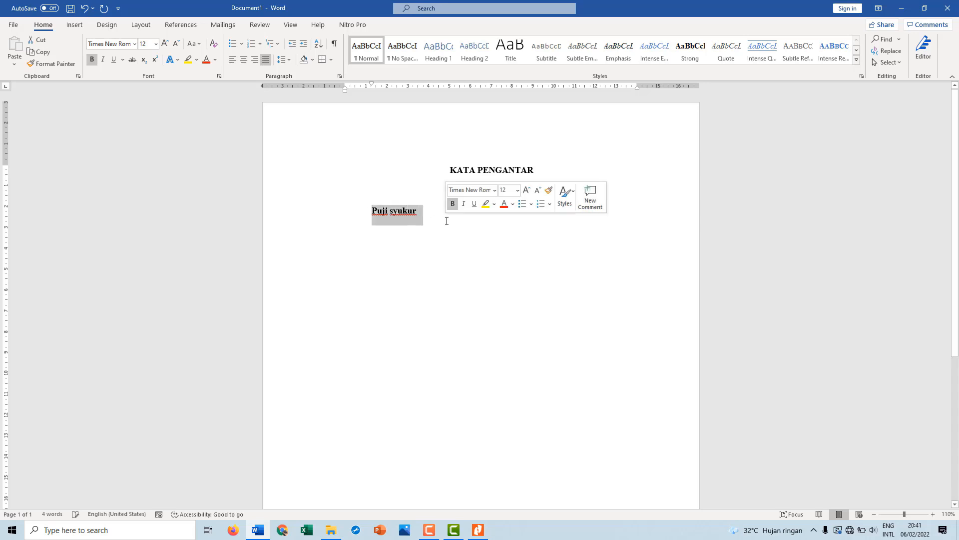
{"action": "key", "text": "ctrl+b"}
{"action": "left_click", "coordinate": [431, 223]}
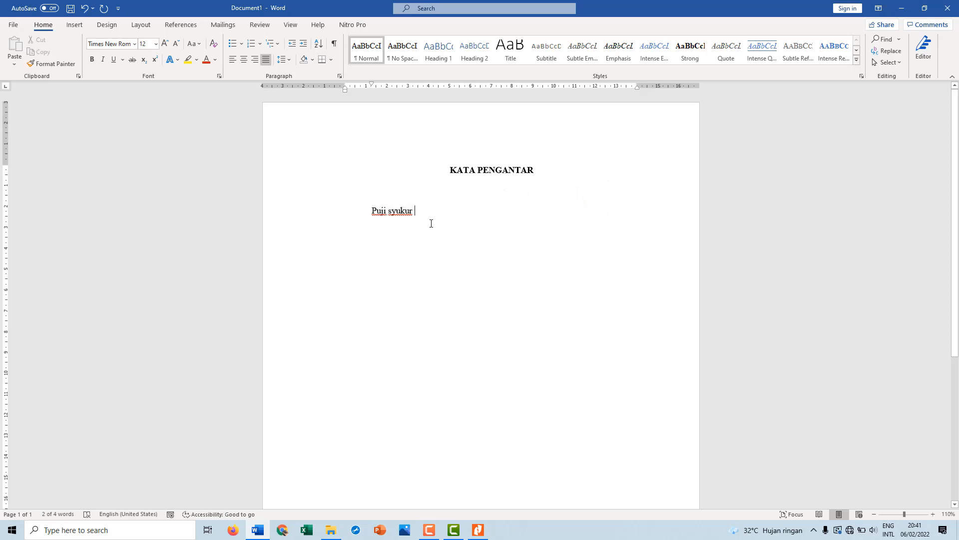
Continue the sentence after "Puji syukur" with "kehadirat tuhan yang maha esa"
{"action": "type", "text": "ke"}
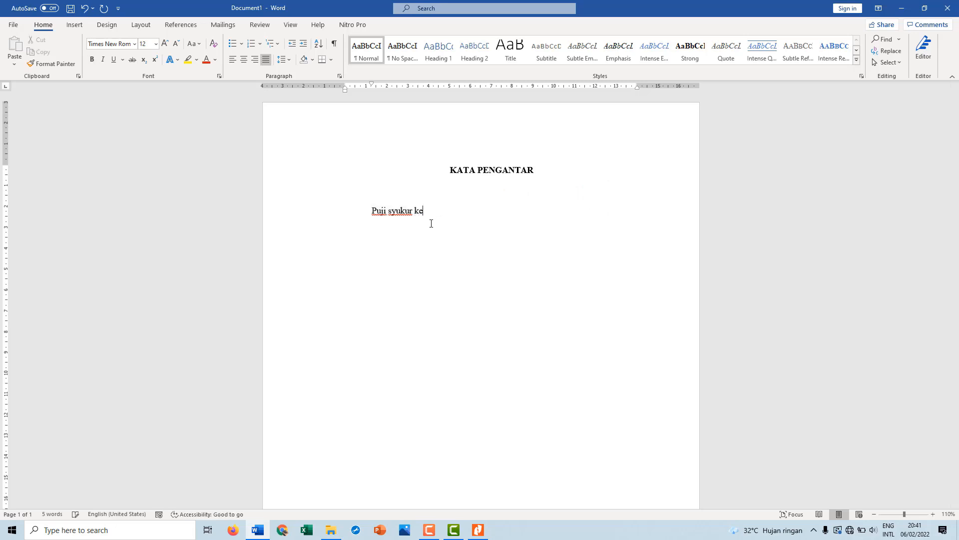
{"action": "type", "text": "hadirat tuhan yang maha "}
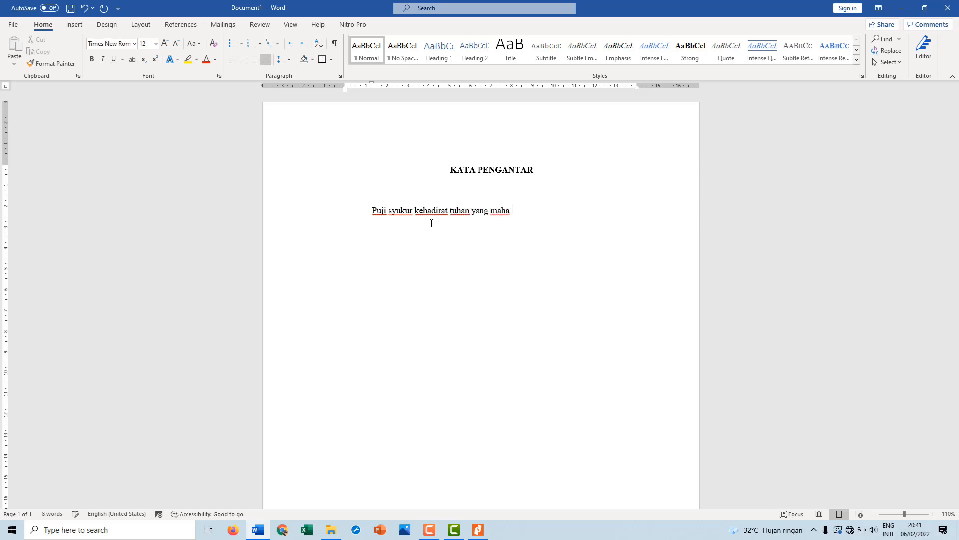
{"action": "type", "text": "esa"}
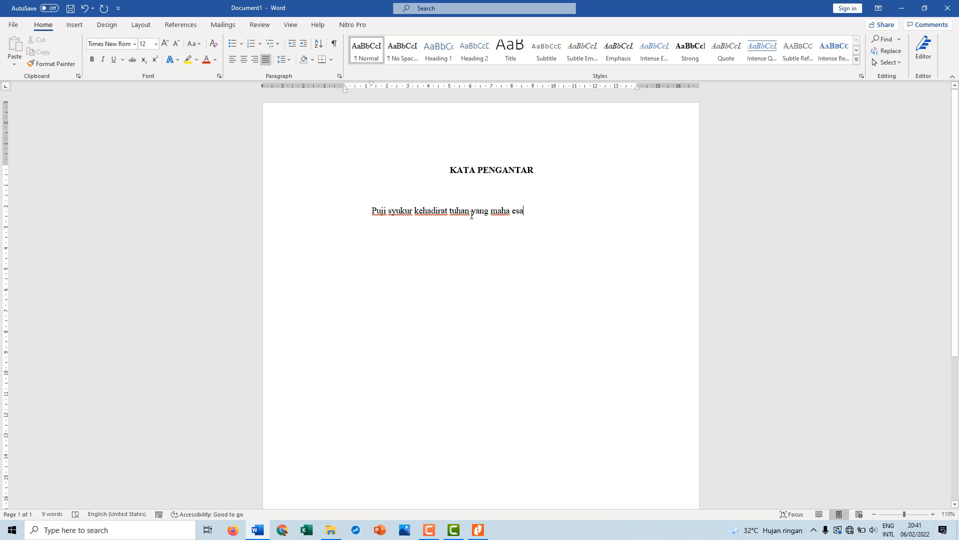
Apply Capitalize Each Word to "yang maha esa" and to the word "tuhan"
{"action": "left_click_drag", "start_coordinate": [472, 214], "coordinate": [523, 211]}
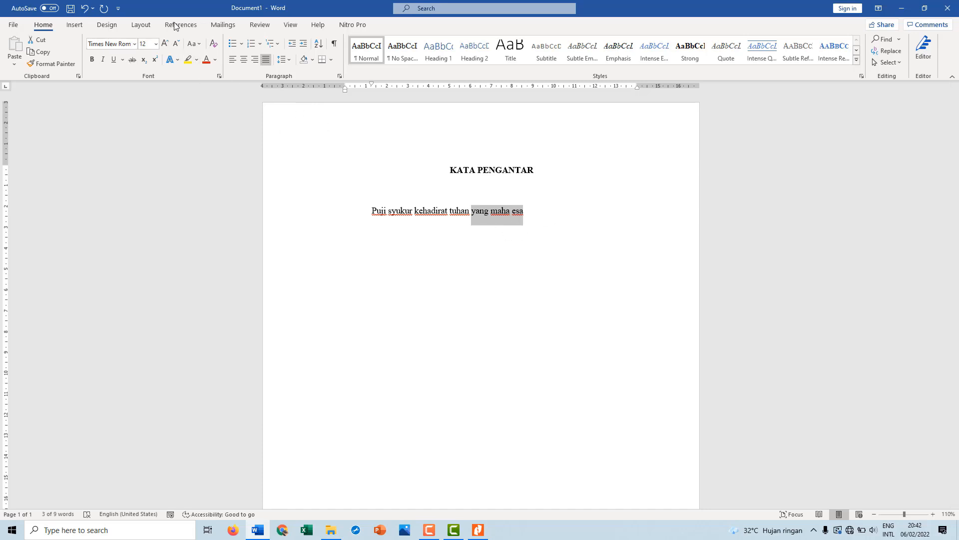
{"action": "left_click", "coordinate": [200, 46]}
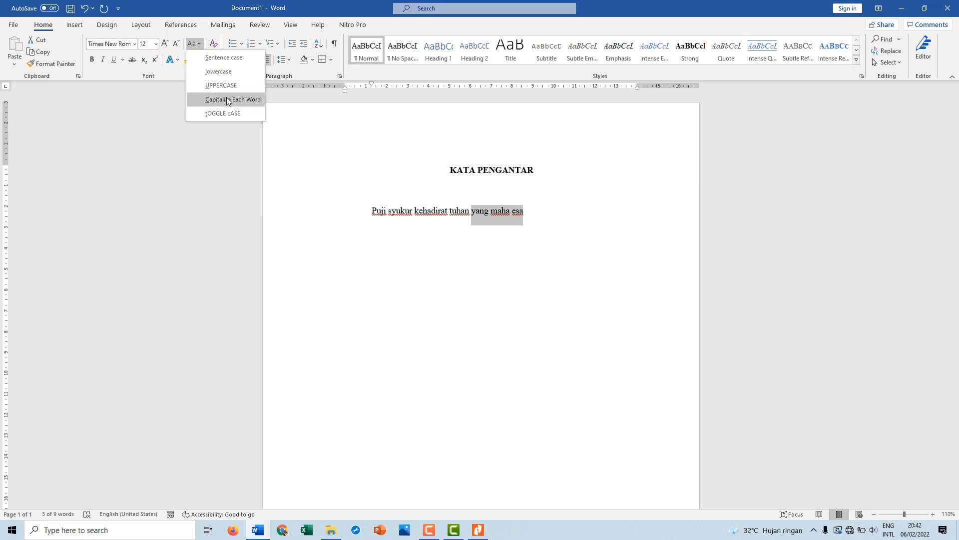
{"action": "left_click", "coordinate": [228, 100]}
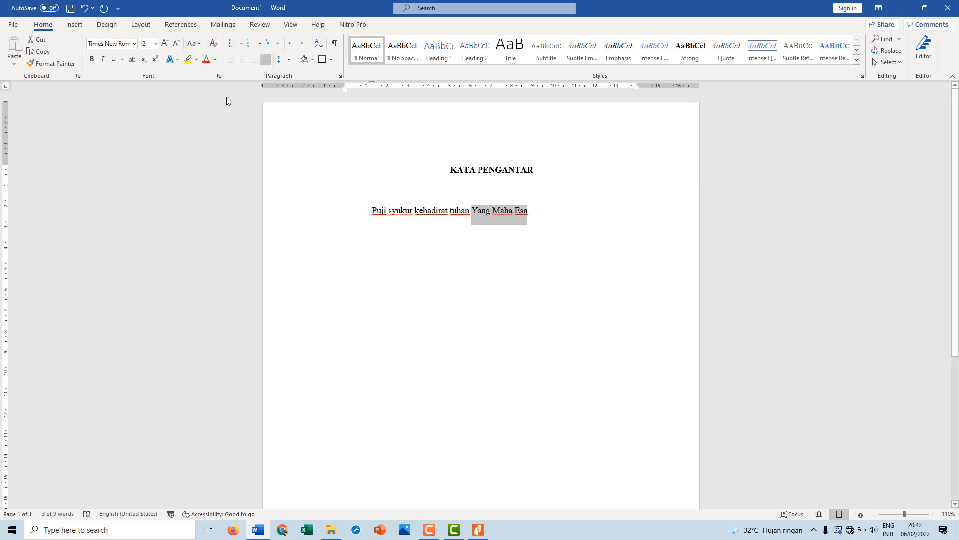
{"action": "left_click", "coordinate": [462, 211]}
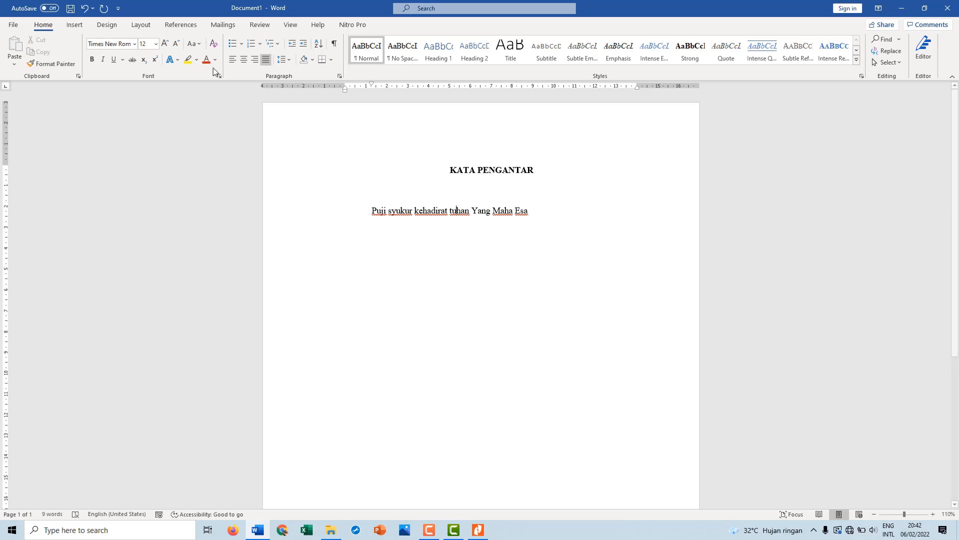
{"action": "left_click", "coordinate": [199, 49]}
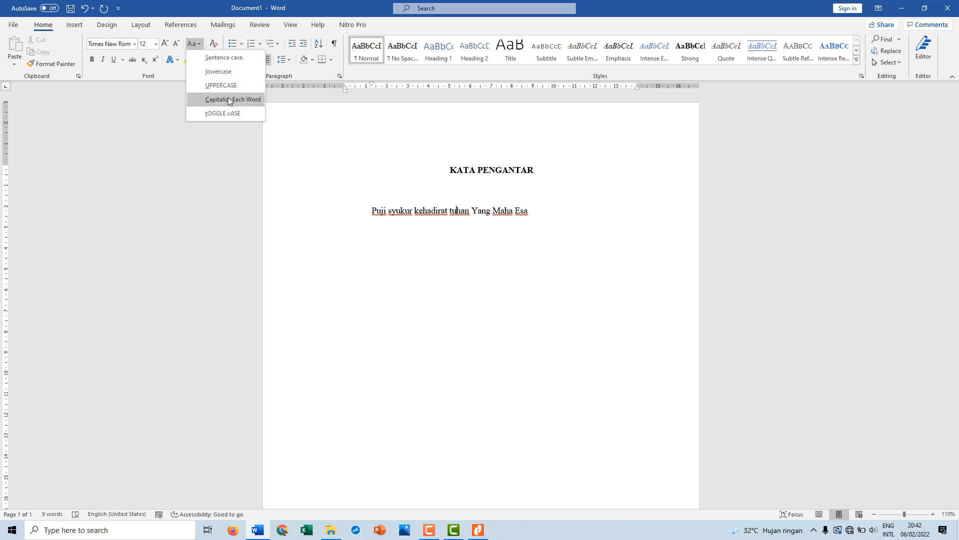
{"action": "left_click", "coordinate": [228, 98]}
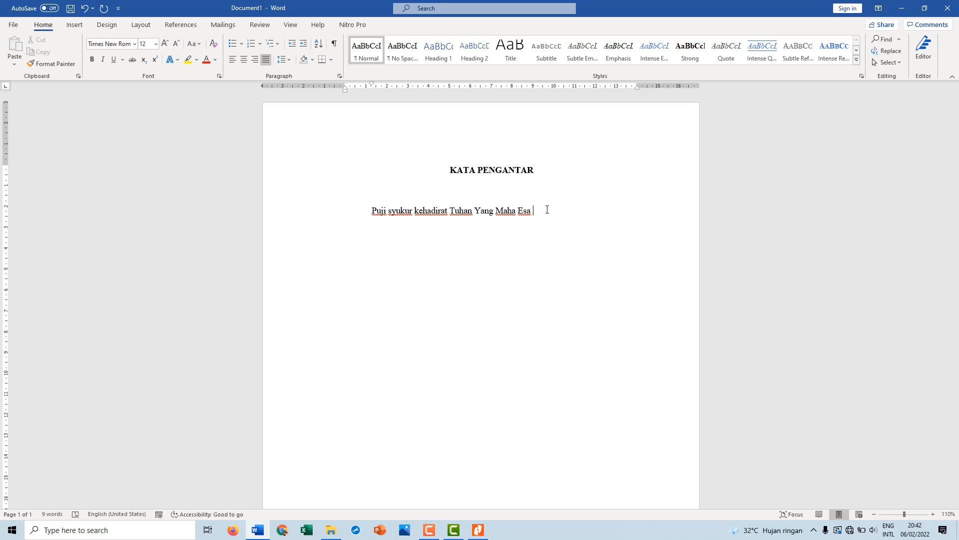
End the sentence with a row of dots and, after two blank lines, add the line "Palangka Raya, 07 Februari 2022"
{"action": "type", "text": "........."}
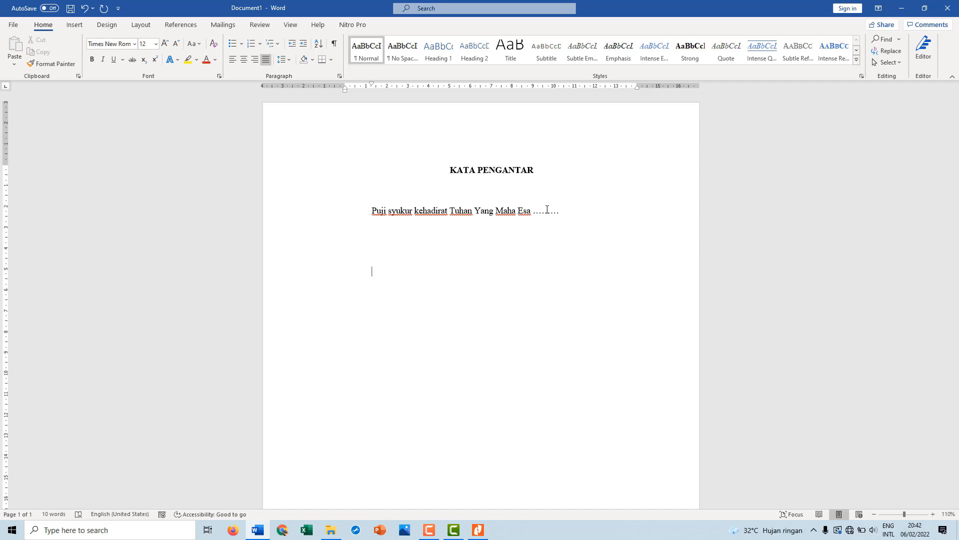
{"action": "type", "text": "Palangka Raya, 1"}
{"action": "key", "text": "BackSpace"}
{"action": "key", "text": "BackSpace"}
{"action": "type", "text": "07 Februa"}
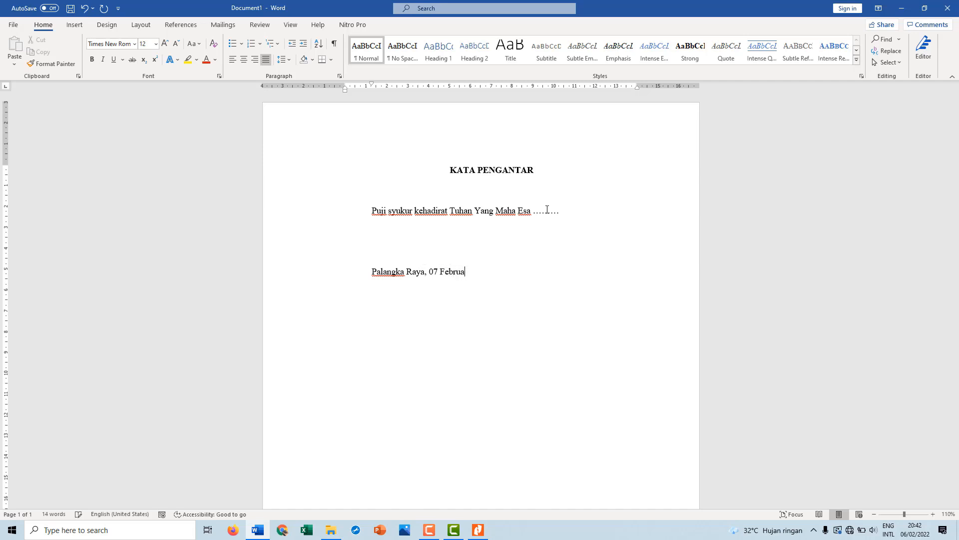
{"action": "type", "text": "ri 2022"}
Add the signature label "Penulis" after two blank lines below the place and date line
{"action": "key", "text": "Return"}
{"action": "type", "text": "Penulis"}
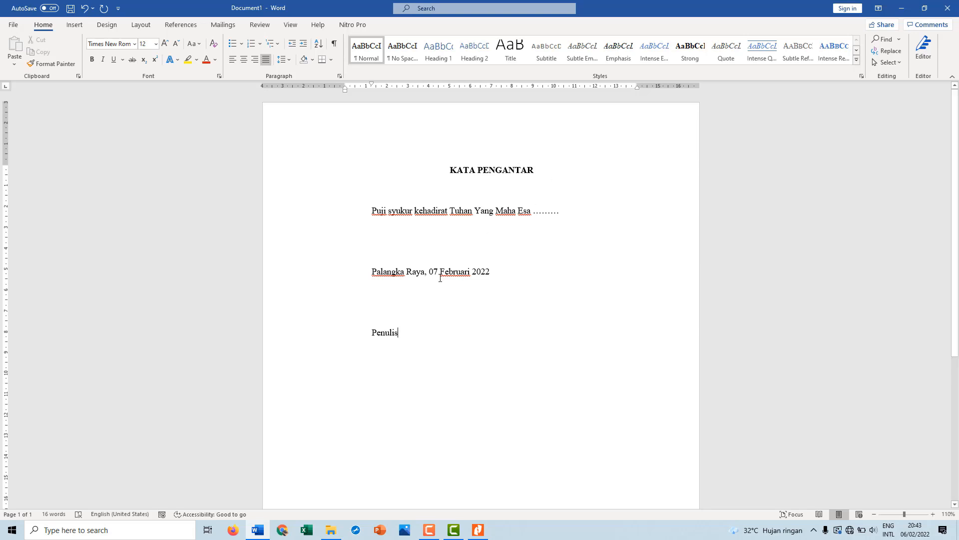
Indent all lines from the place and date line through "Penulis" to about 8.25 cm
{"action": "left_click", "coordinate": [362, 276]}
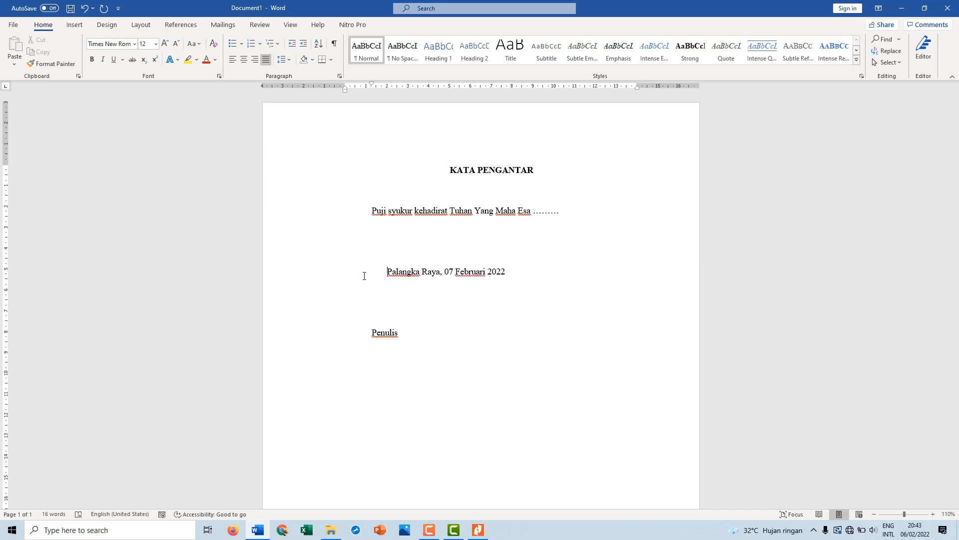
{"action": "key", "text": "ctrl+z"}
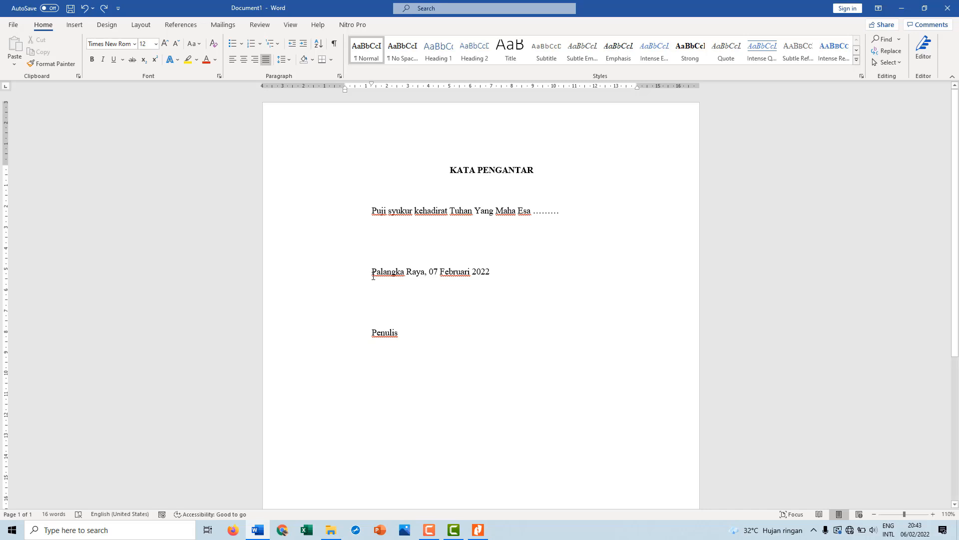
{"action": "left_click_drag", "start_coordinate": [372, 272], "coordinate": [407, 332]}
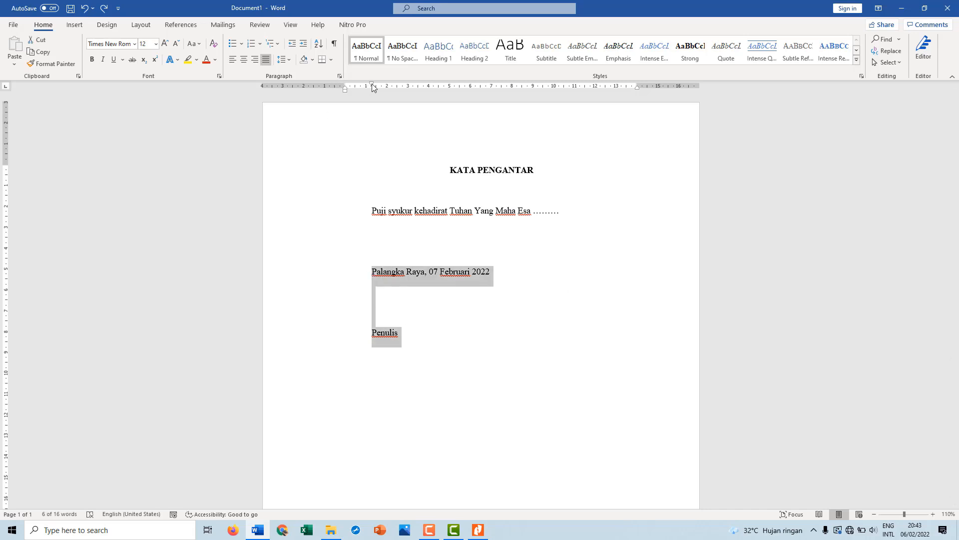
{"action": "mouse_move", "coordinate": [372, 84]}
{"action": "left_mouse_down"}
{"action": "mouse_move", "coordinate": [343, 91]}
{"action": "mouse_move", "coordinate": [534, 89]}
{"action": "left_mouse_up"}
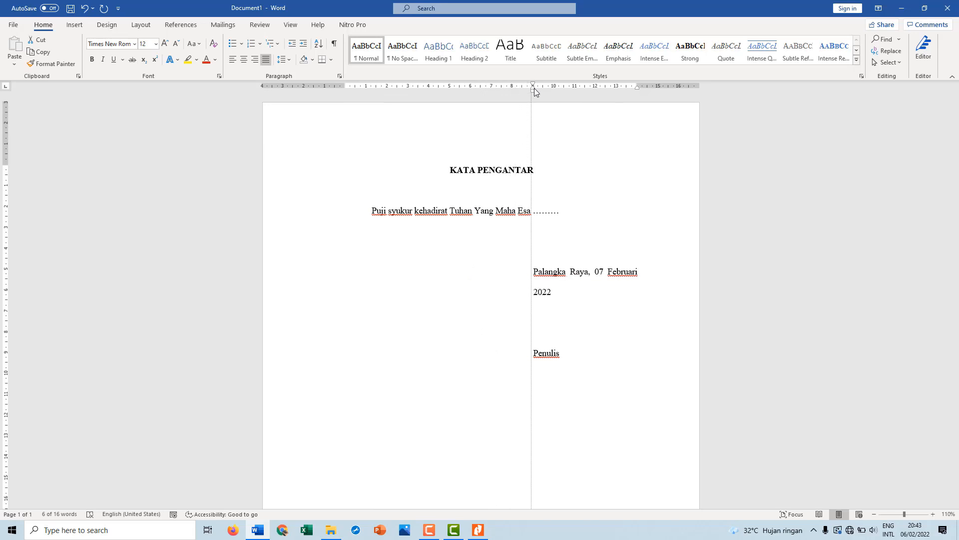
{"action": "left_click_drag", "start_coordinate": [532, 88], "coordinate": [519, 91]}
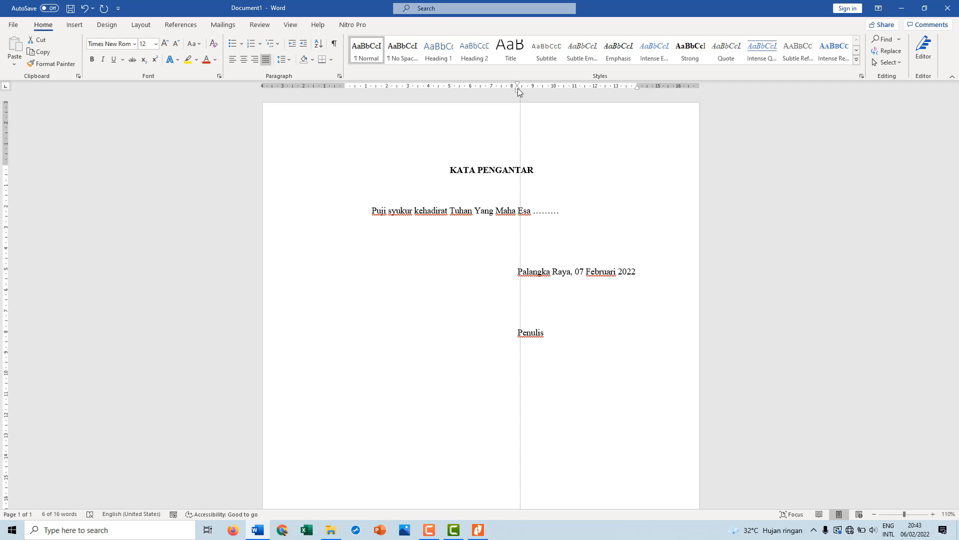
{"action": "left_click_drag", "start_coordinate": [518, 90], "coordinate": [518, 92]}
{"action": "left_click", "coordinate": [568, 320]}
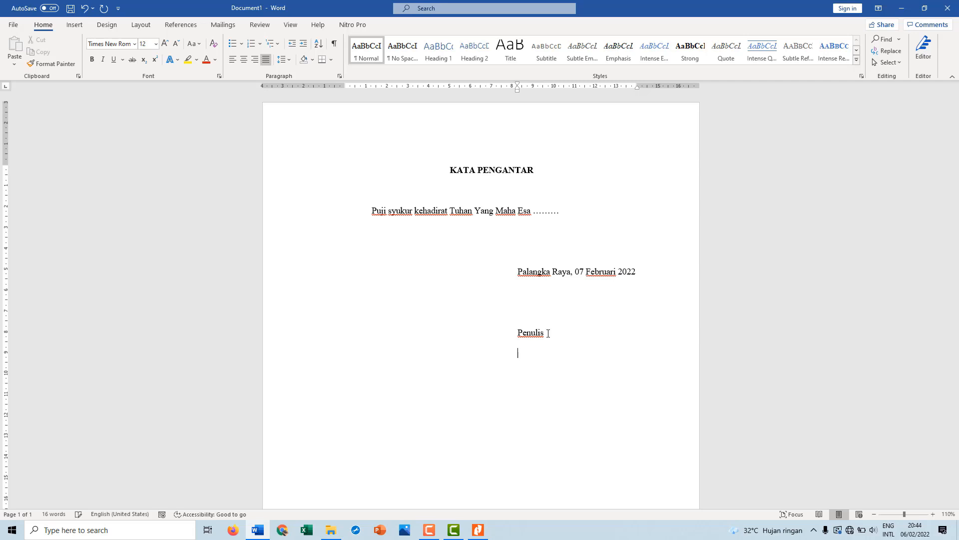
Insert a page break below the "Penulis" signature label to start a new page
{"action": "key", "text": "Delete"}
{"action": "key", "text": "Up"}
{"action": "key", "text": "Down"}
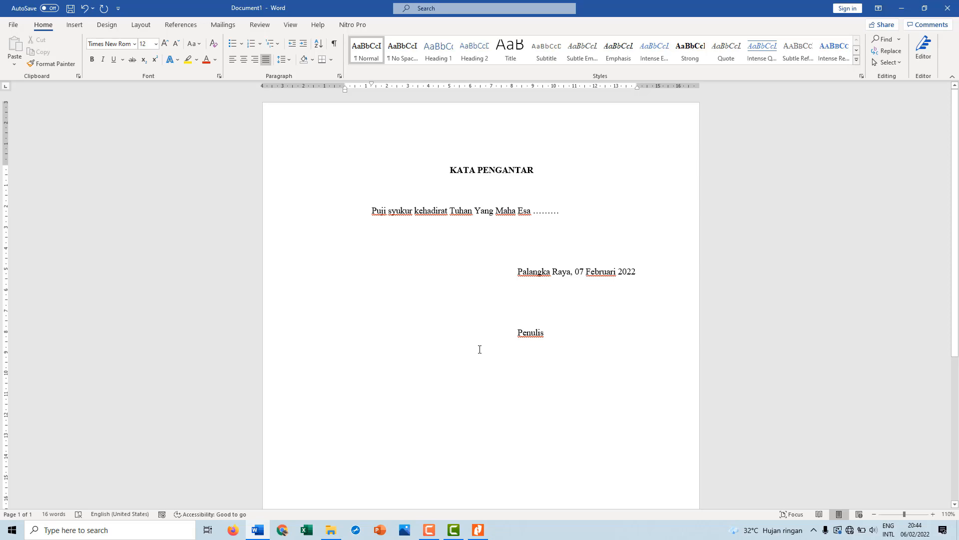
{"action": "key", "text": "ctrl+Return"}
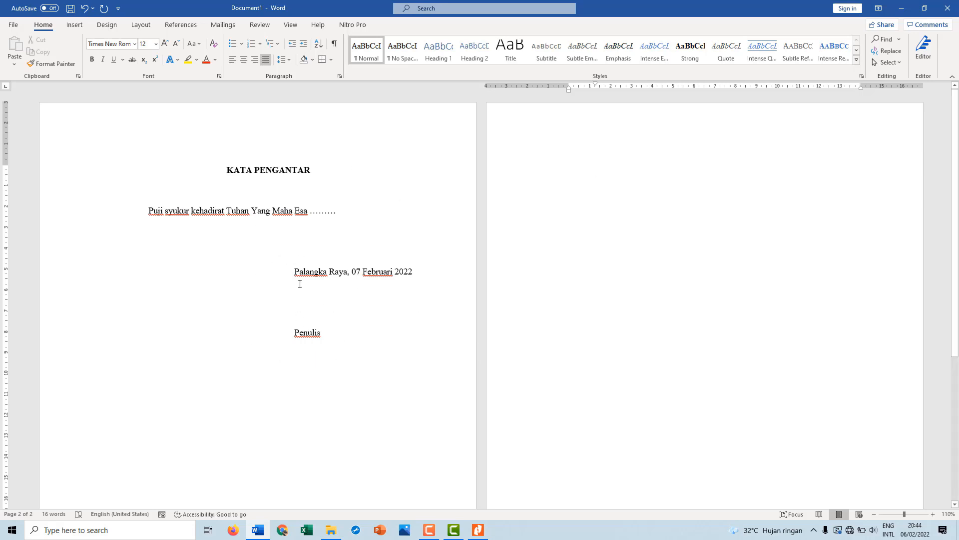
Add the filler text "bvhshshsh" after the row of dots in the preface sentence, followed by two new lines
{"action": "left_click", "coordinate": [360, 225]}
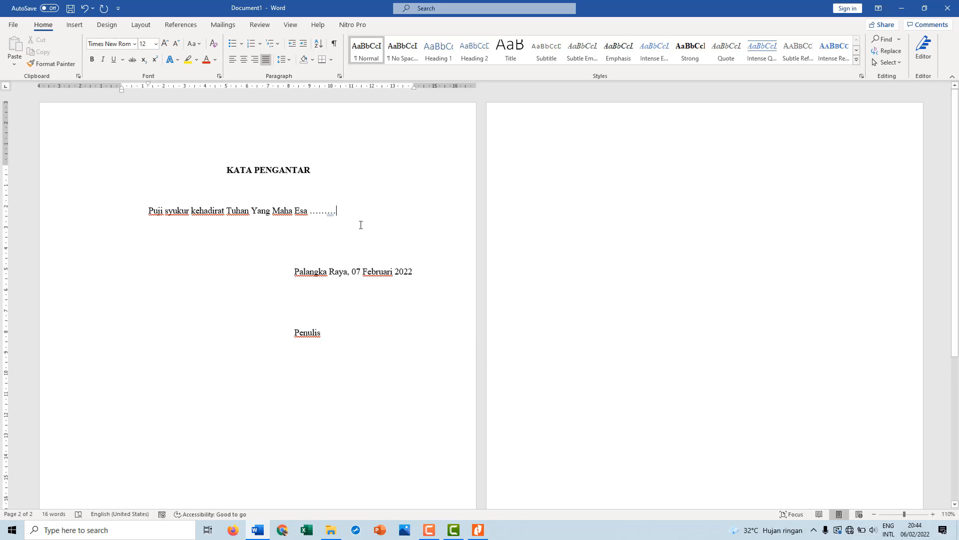
{"action": "type", "text": "bvhshshsh"}
{"action": "key", "text": "Return"}
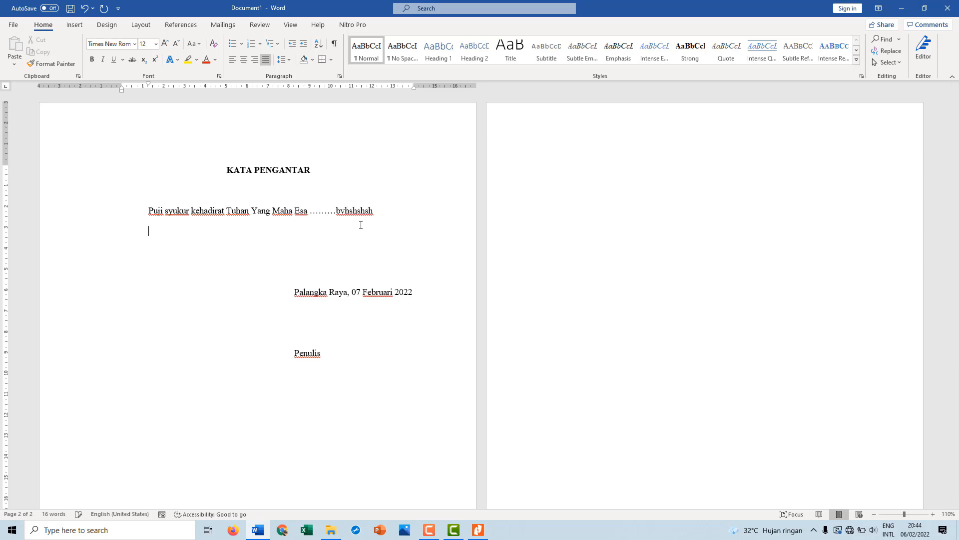
{"action": "key", "text": "Return"}
Add the bold, centered heading "DAFTAR ISI" on the second page and set its first-line indent to zero
{"action": "left_click", "coordinate": [593, 192]}
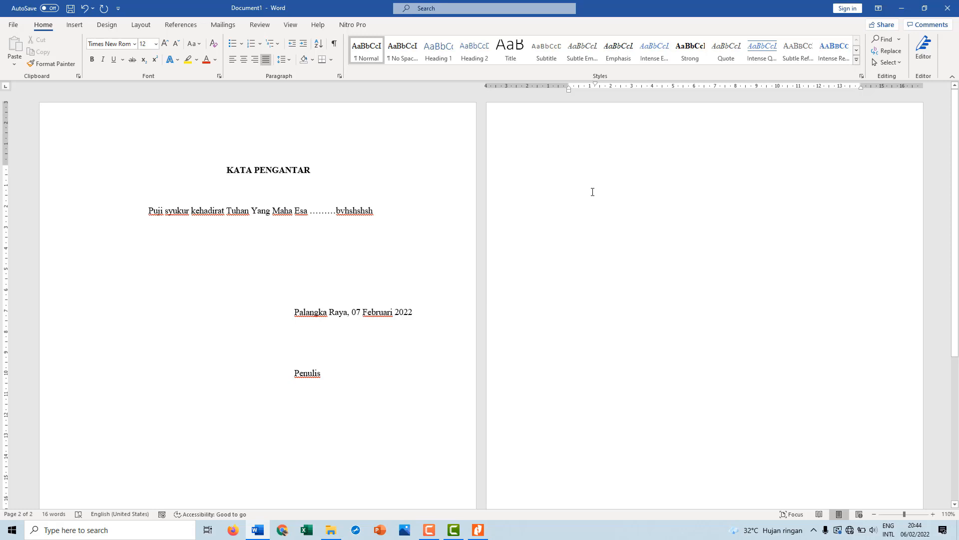
{"action": "type", "text": "Da"}
{"action": "key", "text": "BackSpace"}
{"action": "key", "text": "BackSpace"}
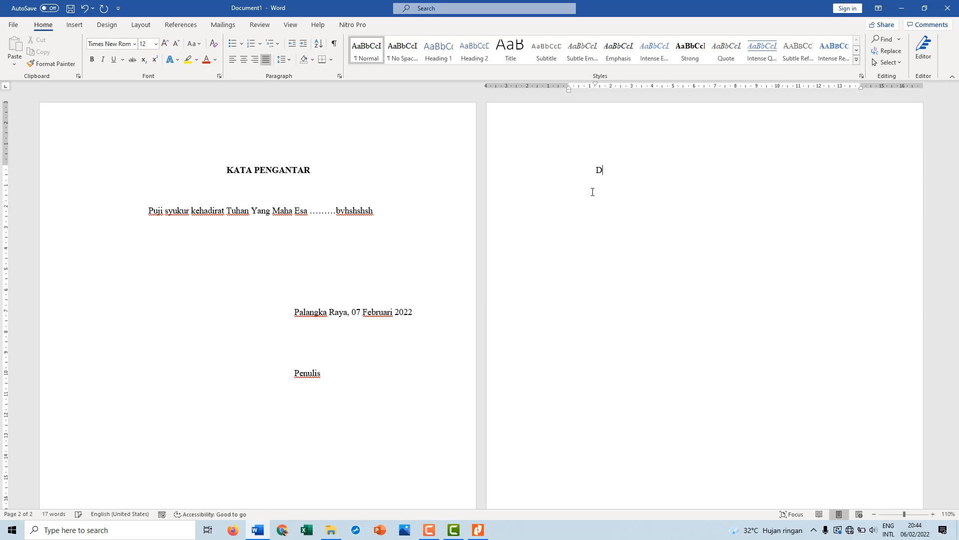
{"action": "key", "text": "ctrl+b"}
{"action": "type", "text": "DAFTAR ISI"}
{"action": "key", "text": "ctrl+e"}
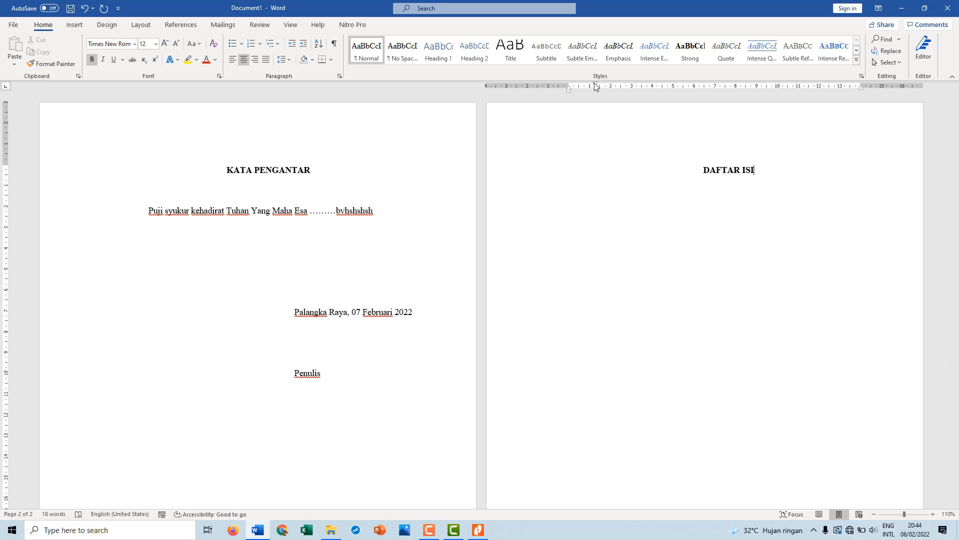
{"action": "left_click_drag", "start_coordinate": [595, 87], "coordinate": [571, 86]}
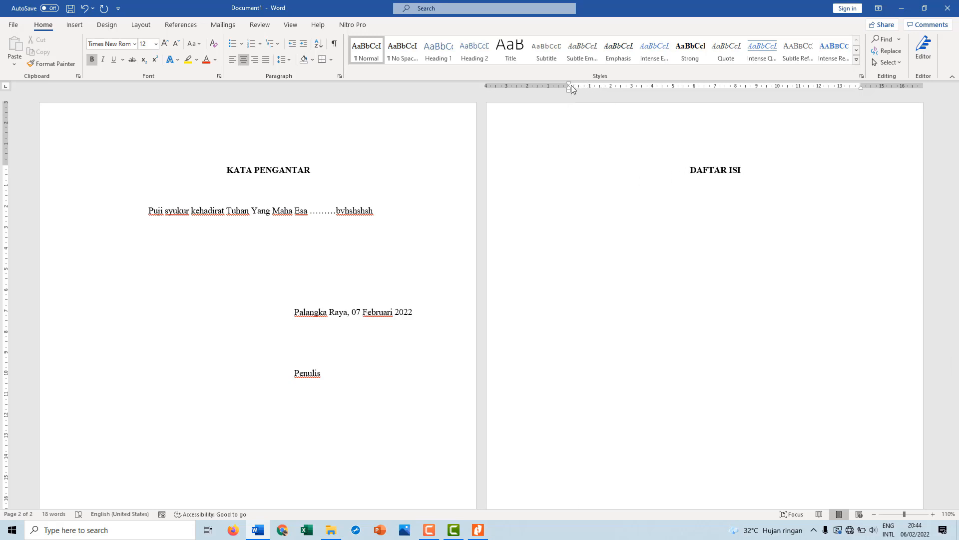
Start a justified, non-bold line below the "DAFTAR ISI" heading, leaving one blank line between them
{"action": "left_click", "coordinate": [783, 172]}
{"action": "key", "text": "Return"}
{"action": "key", "text": "ctrl+j"}
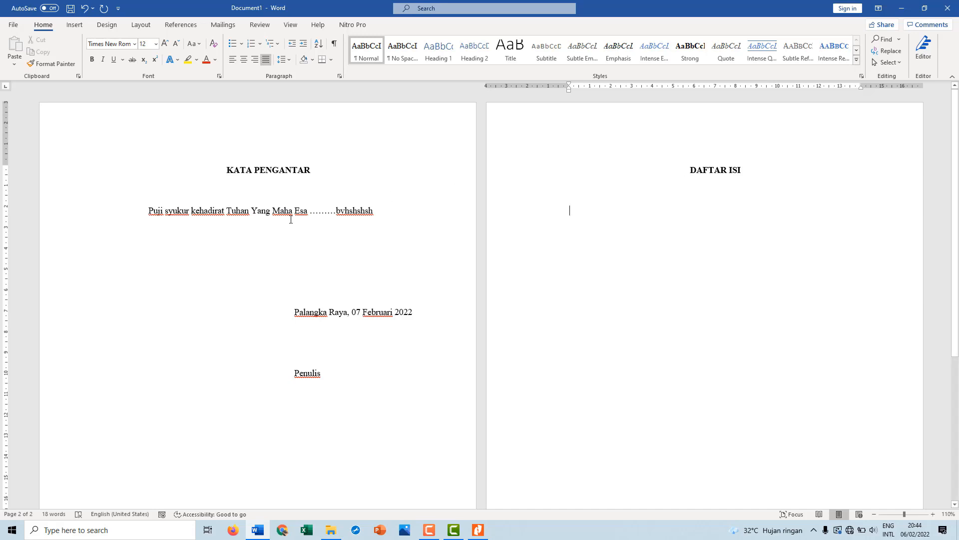
Insert two more blank lines after the opening sentence on the KATA PENGANTAR page
{"action": "left_click", "coordinate": [380, 212]}
{"action": "key", "text": "Return"}
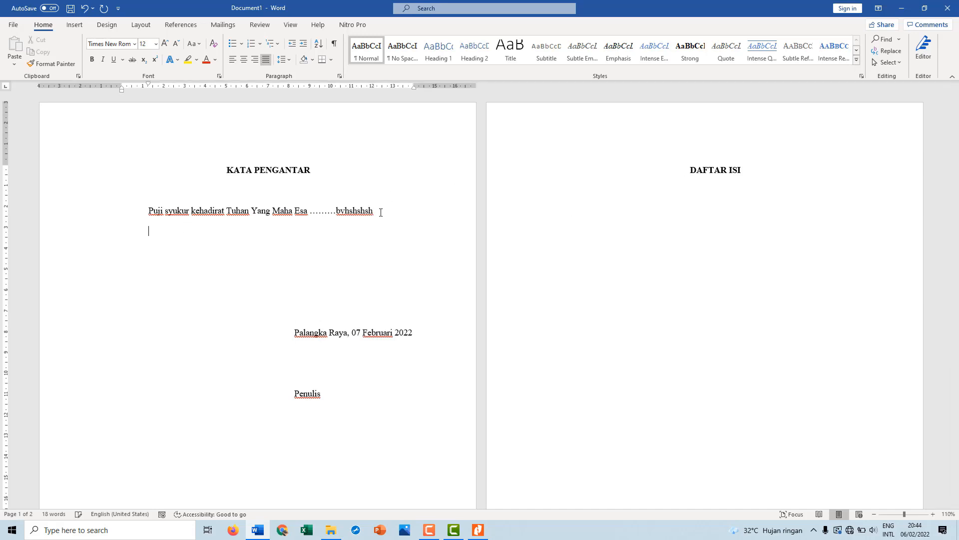
{"action": "key", "text": "Return"}
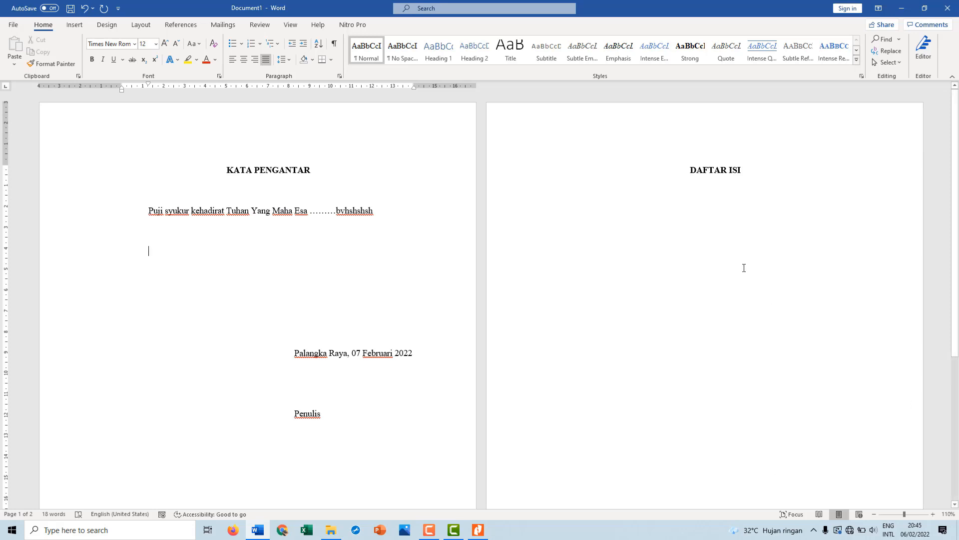
Start a new page after the DAFTAR ISI page and add the bold, centered heading "BAB I PENDAHULUAN"
{"action": "left_click", "coordinate": [639, 241]}
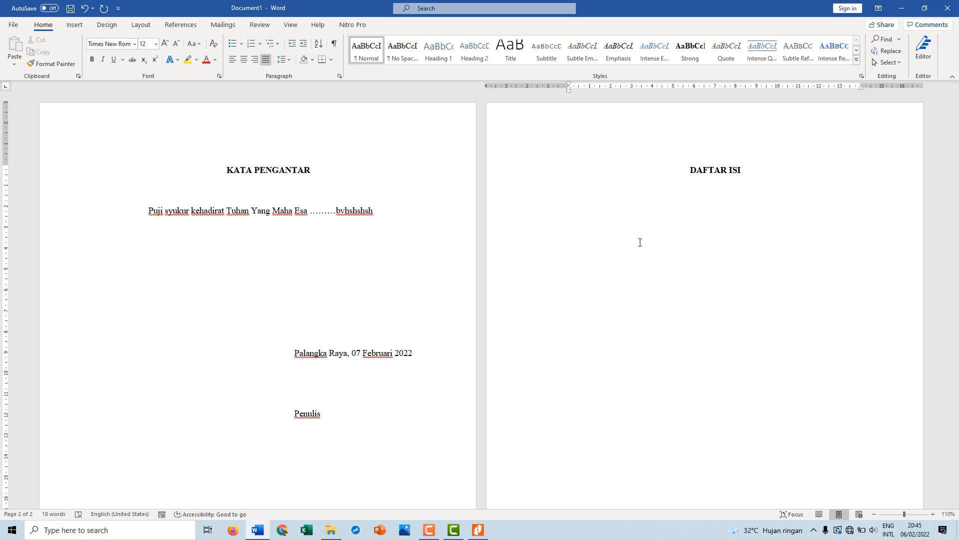
{"action": "key", "text": "ctrl+Return"}
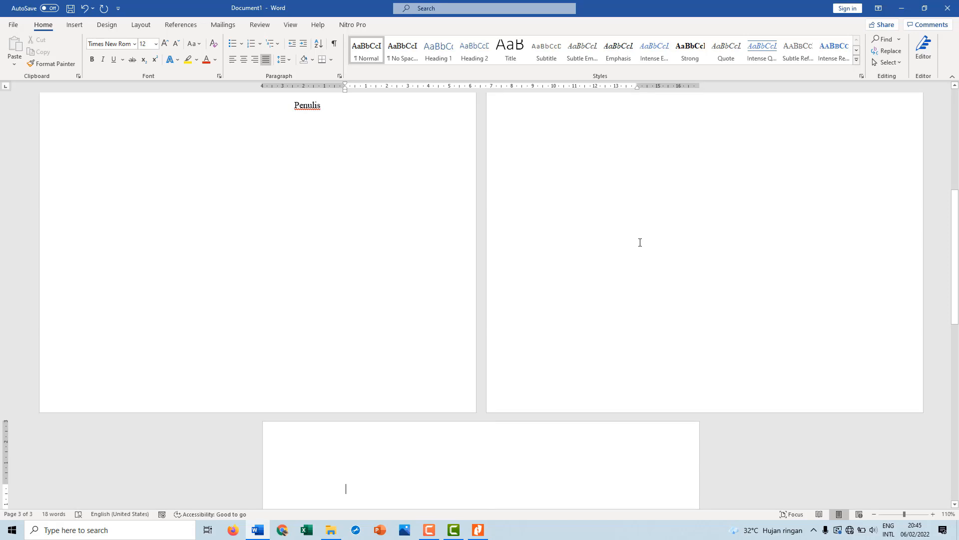
{"action": "key", "text": "ctrl+e"}
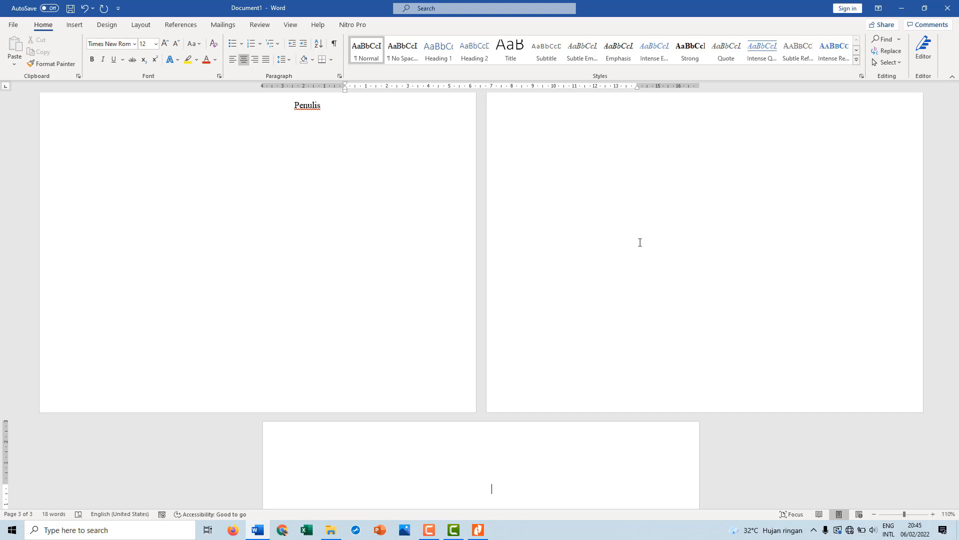
{"action": "key", "text": "ctrl+b"}
{"action": "type", "text": "BAB I PENDAHULUAN"}
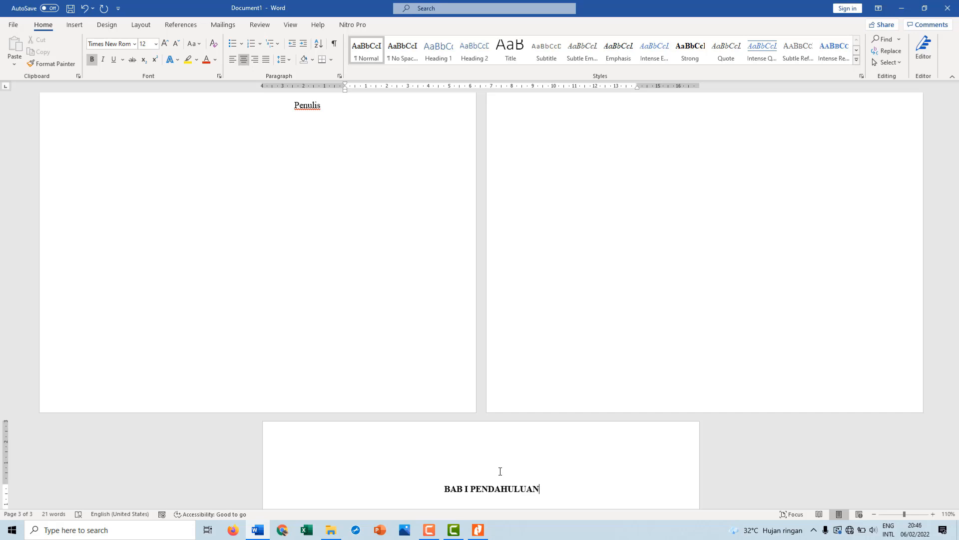
Start a justified line directly below the "BAB I PENDAHULUAN" heading
{"action": "scroll", "coordinate": [499, 471], "scroll_direction": "down", "scroll_amount": 5}
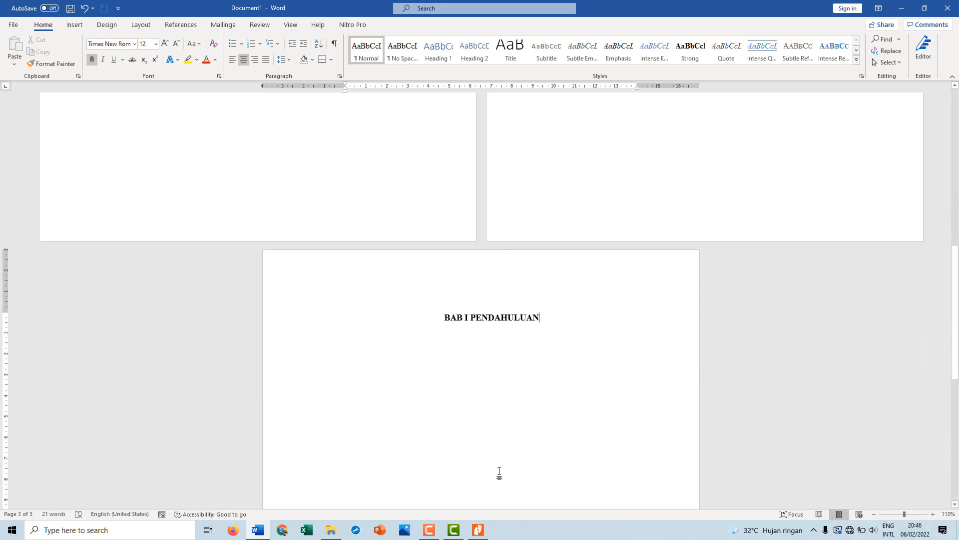
{"action": "key", "text": "Return"}
{"action": "key", "text": "ctrl+j"}
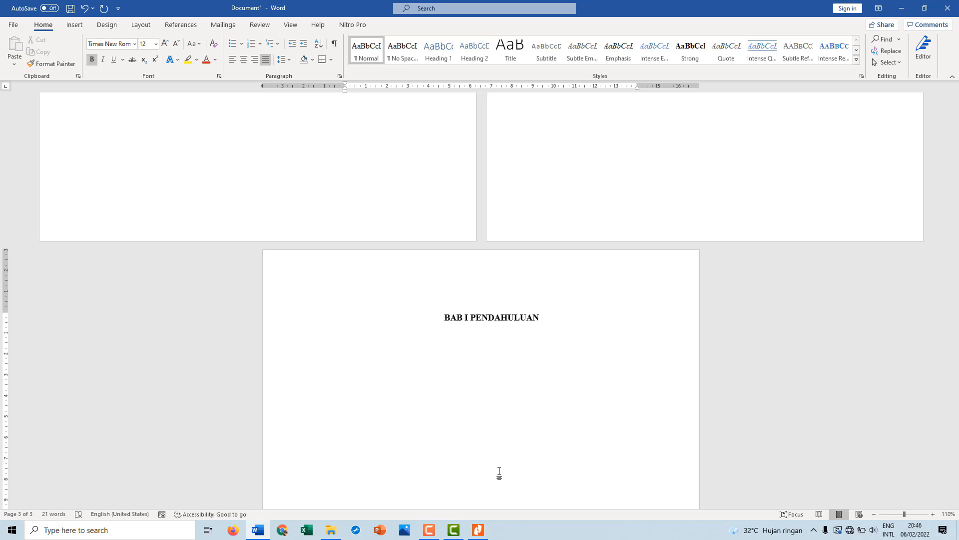
Try to number the line below the chapter heading as "1.1." and remove the numbering
{"action": "type", "text": "1.1."}
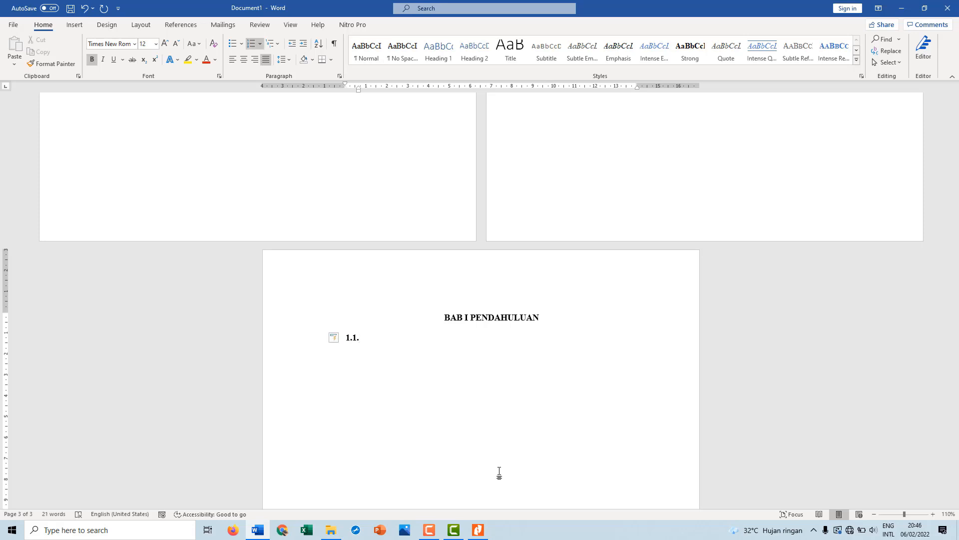
{"action": "key", "text": "BackSpace"}
{"action": "key", "text": "BackSpace"}
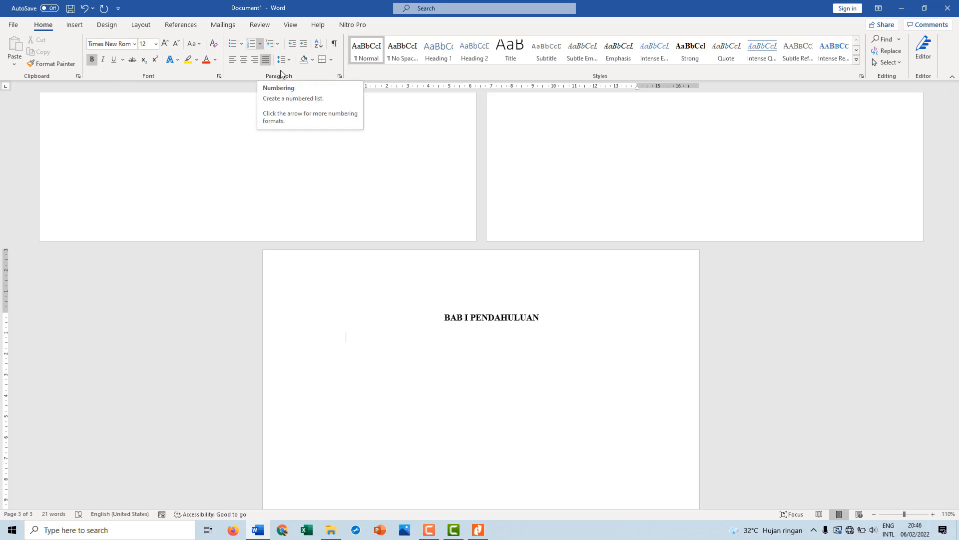
Open the definition of a new number format, keeping the number style "1, 2, 3, …"
{"action": "left_click", "coordinate": [260, 44]}
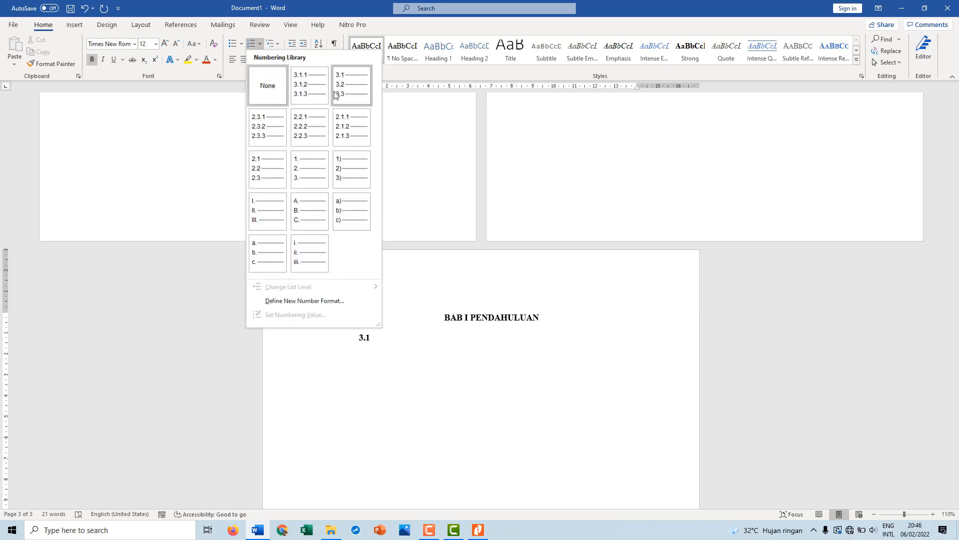
{"action": "left_click", "coordinate": [327, 301]}
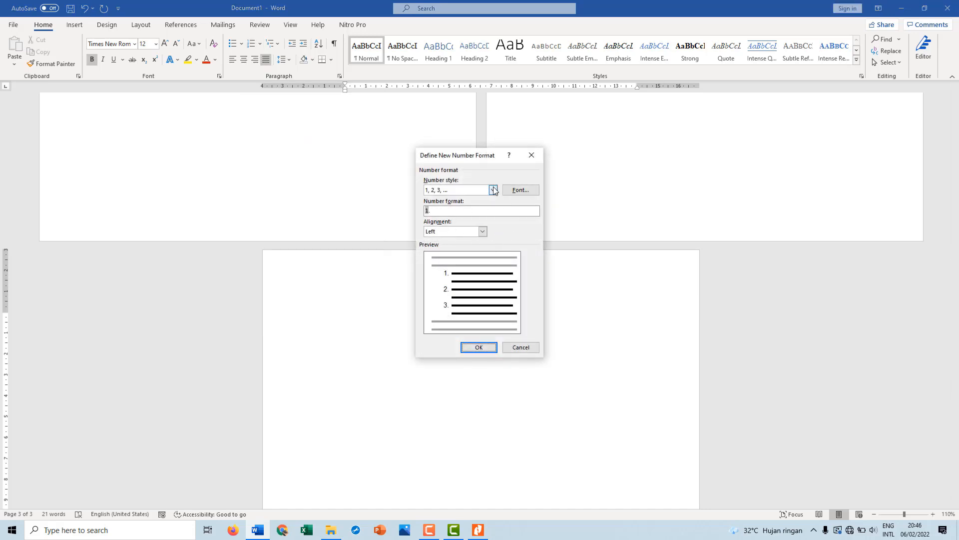
{"action": "left_click", "coordinate": [446, 209]}
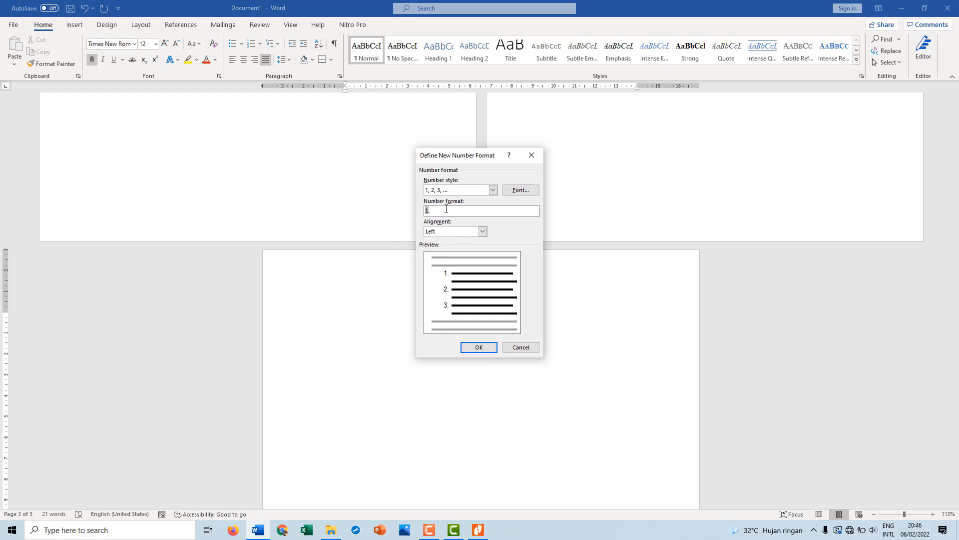
{"action": "left_click", "coordinate": [493, 190]}
{"action": "left_click", "coordinate": [493, 189]}
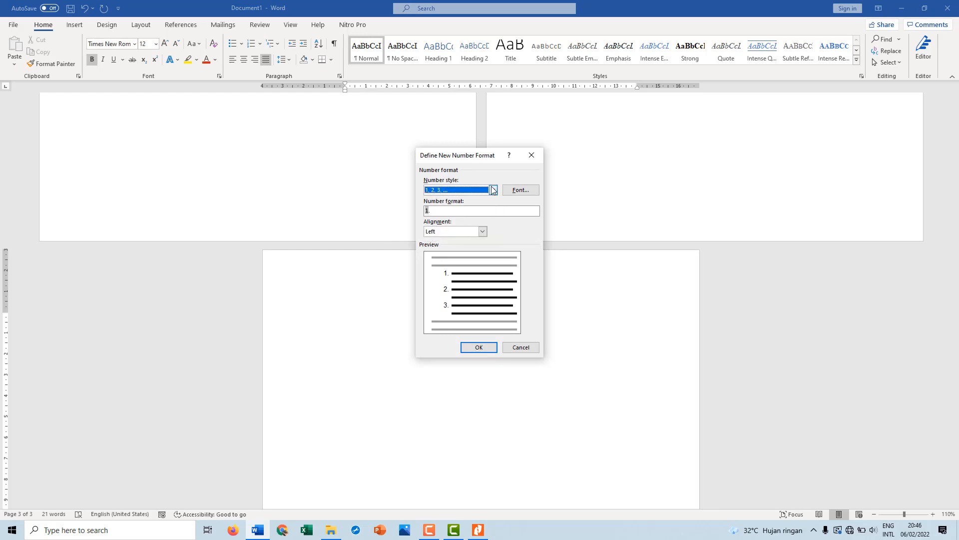
Try appending a fixed "1" after the dot in the number format and remove it
{"action": "left_click", "coordinate": [450, 210]}
{"action": "type", "text": "1"}
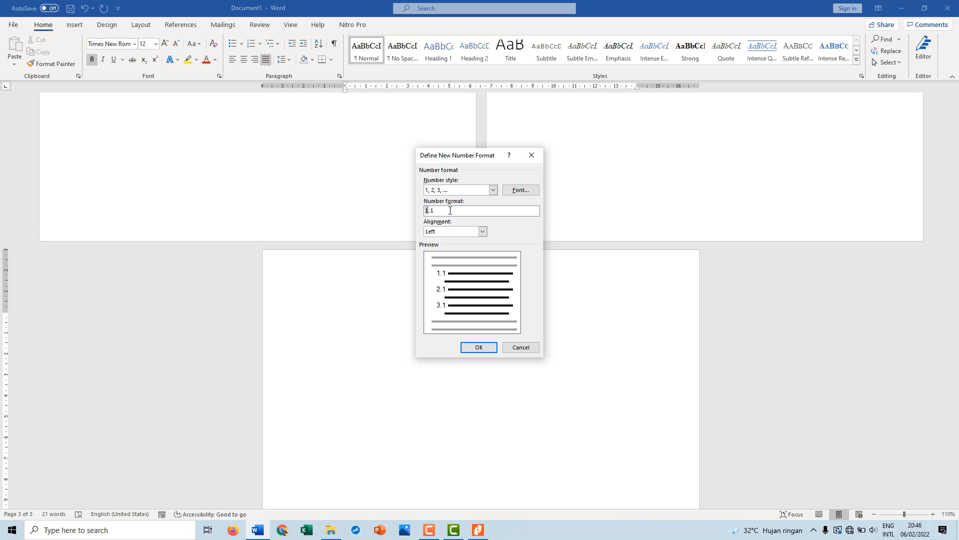
{"action": "key", "text": "BackSpace"}
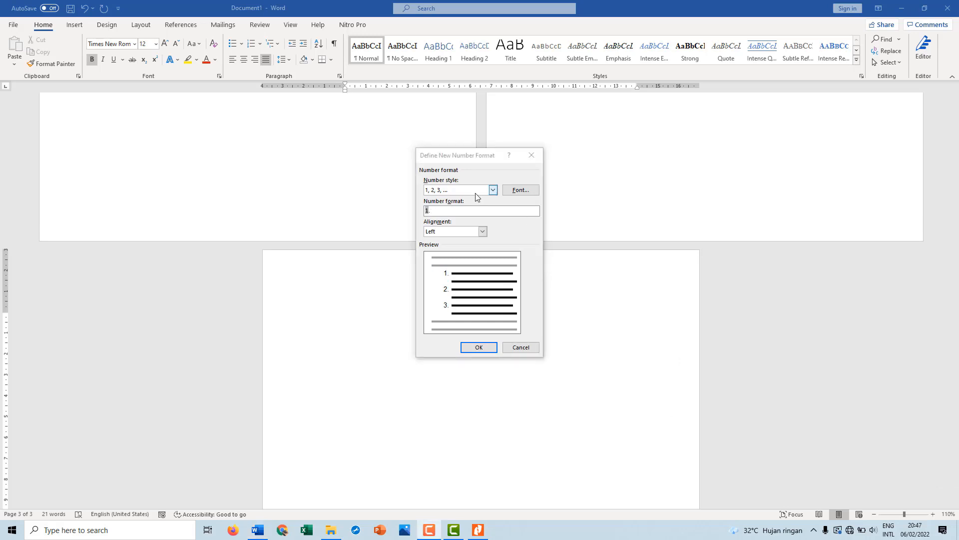
{"action": "left_click", "coordinate": [440, 214]}
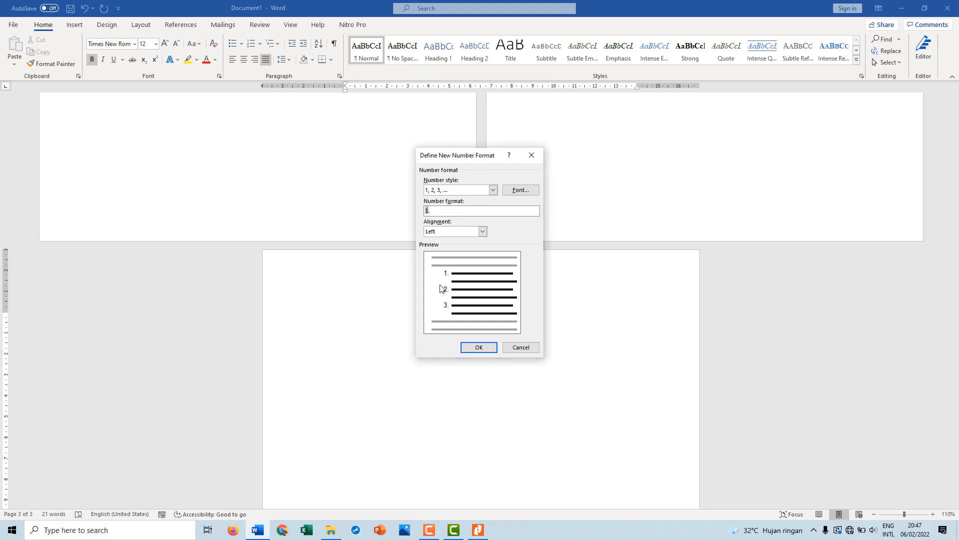
{"action": "type", "text": "1"}
{"action": "key", "text": "BackSpace"}
{"action": "key", "text": "BackSpace"}
{"action": "key", "text": "BackSpace"}
Clear the number format completely in the new number format definition, setting the number style to (none)
{"action": "left_click", "coordinate": [496, 190]}
{"action": "left_click", "coordinate": [470, 207]}
{"action": "key", "text": "alt+Down"}
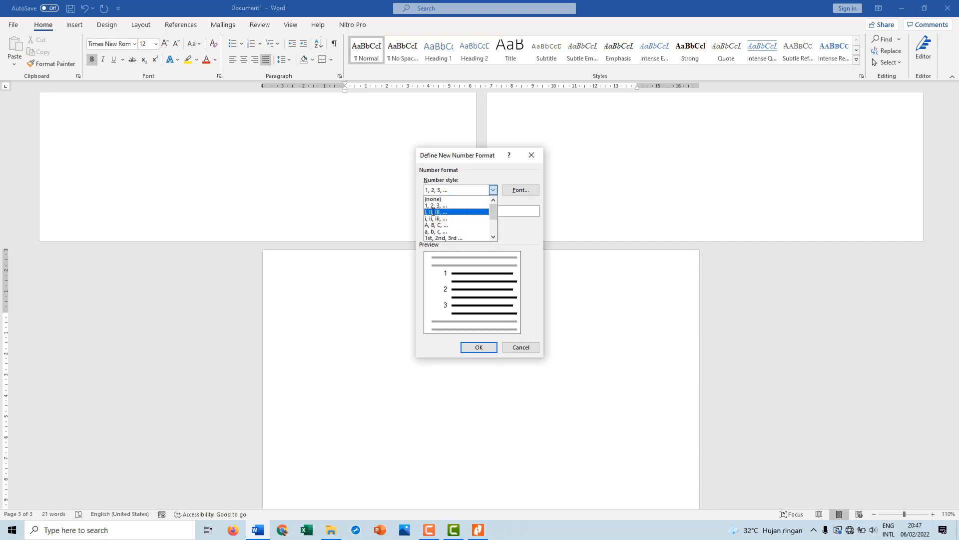
{"action": "left_click", "coordinate": [512, 211]}
{"action": "key", "text": "BackSpace"}
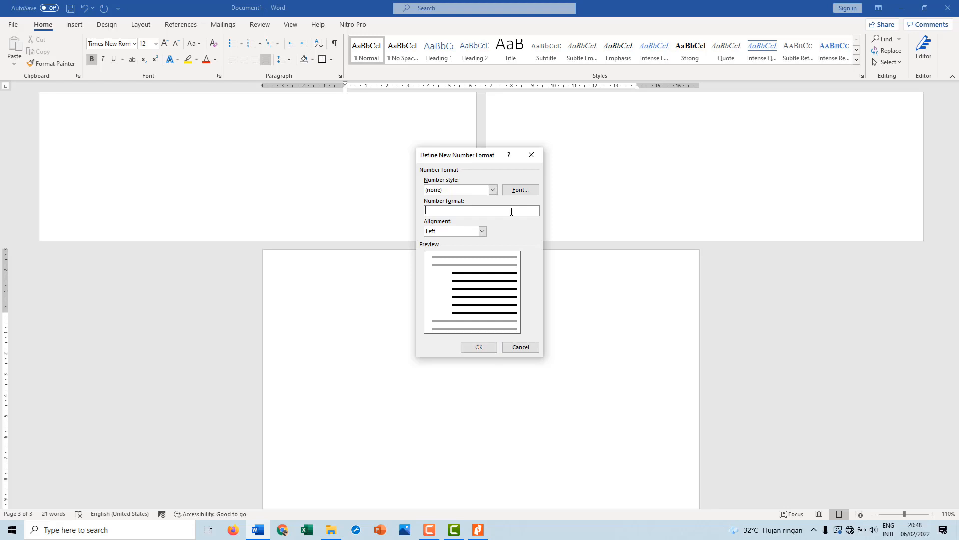
Define the number format as a fixed "1." followed by a number in the style "1, 2, 3, …" and apply it
{"action": "type", "text": "1."}
{"action": "left_click", "coordinate": [493, 193]}
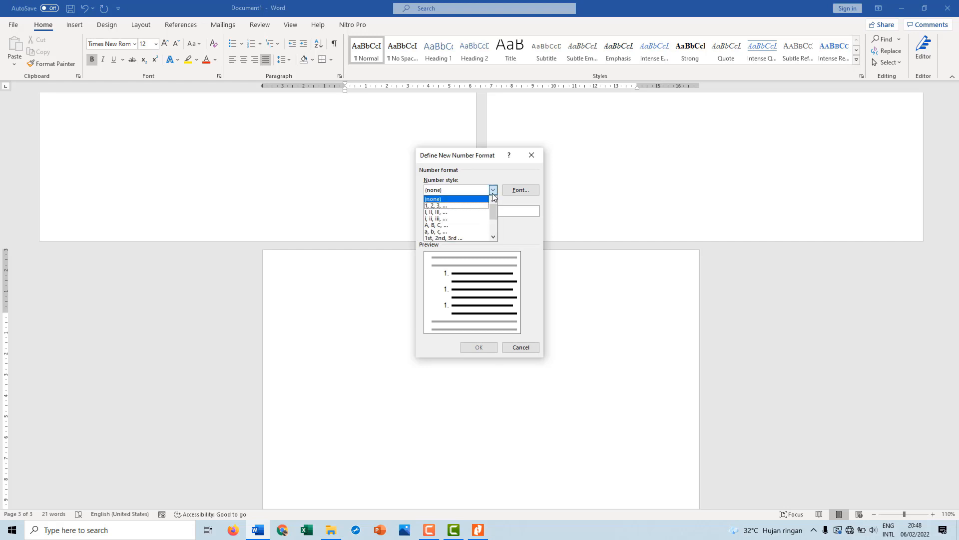
{"action": "left_click", "coordinate": [458, 205]}
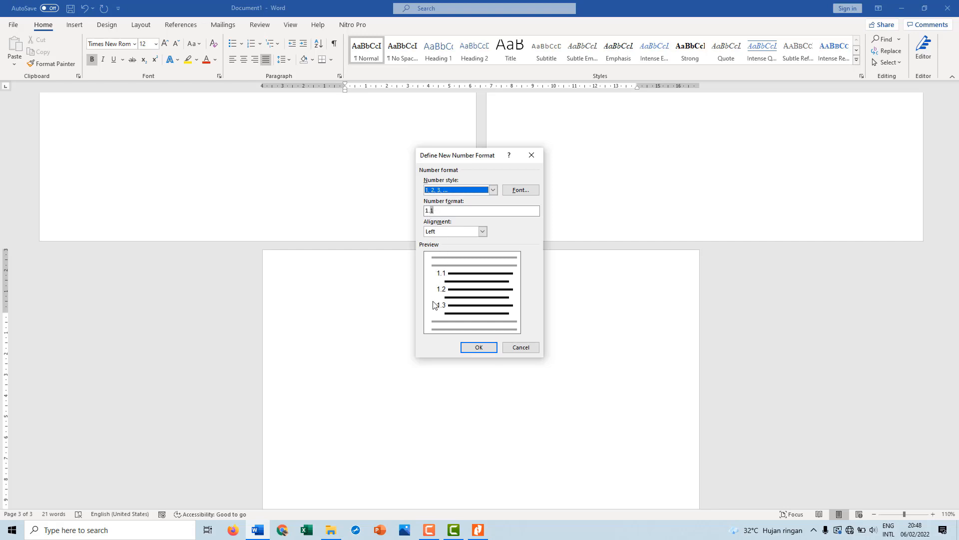
{"action": "left_click", "coordinate": [479, 349]}
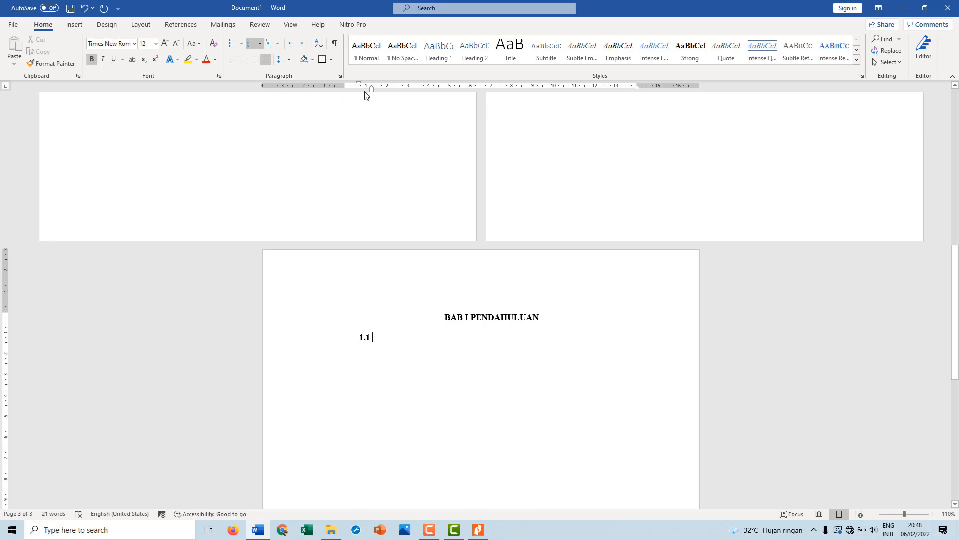
Align the 1.1 numbering with the left margin and enter the bold subheading "Latar Belakang"
{"action": "mouse_move", "coordinate": [359, 83]}
{"action": "left_mouse_down"}
{"action": "mouse_move", "coordinate": [347, 85]}
{"action": "mouse_move", "coordinate": [371, 92]}
{"action": "mouse_move", "coordinate": [345, 84]}
{"action": "left_mouse_up"}
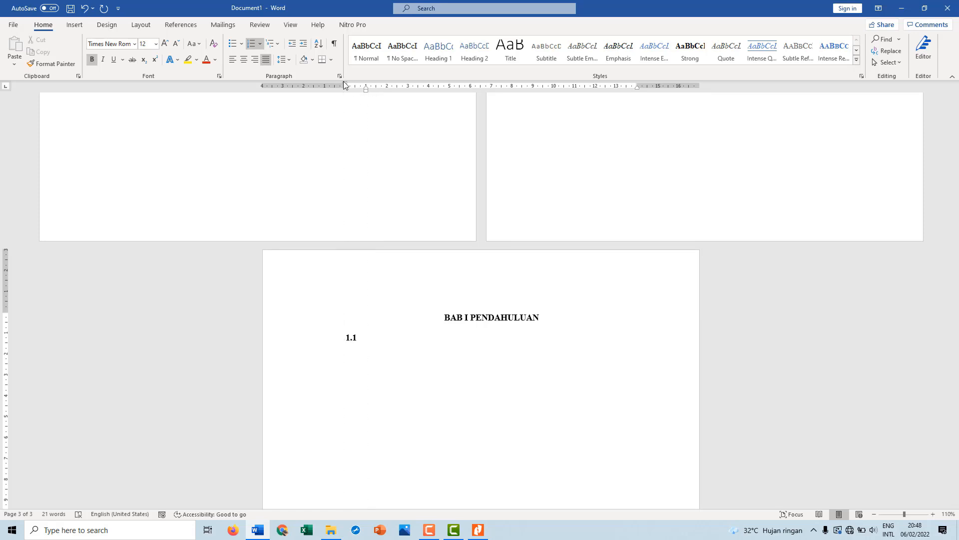
{"action": "type", "text": "Latar Belakang"}
{"action": "key", "text": "ctrl+b"}
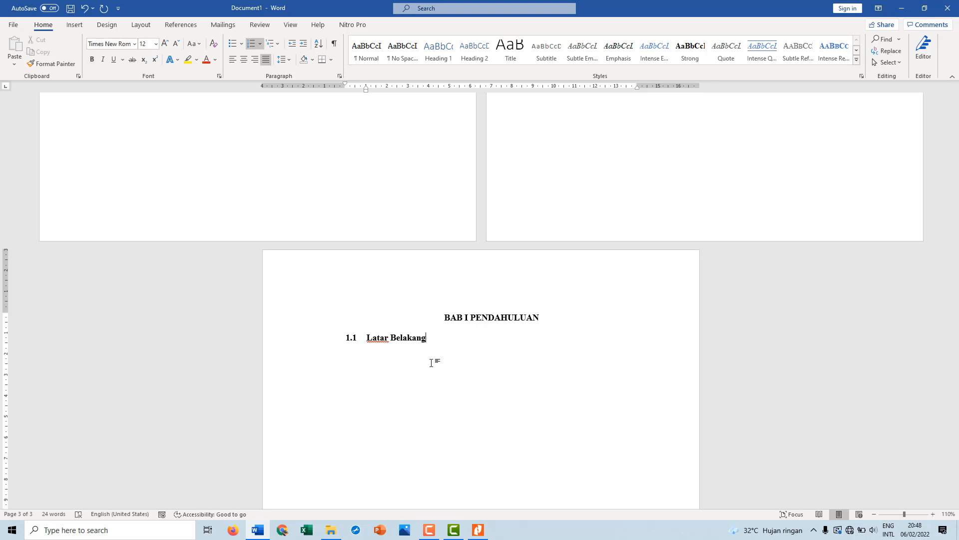
Start an unnumbered line at the left margin below the "Latar Belakang" subheading
{"action": "key", "text": "Return"}
{"action": "key", "text": "BackSpace"}
{"action": "key", "text": "BackSpace"}
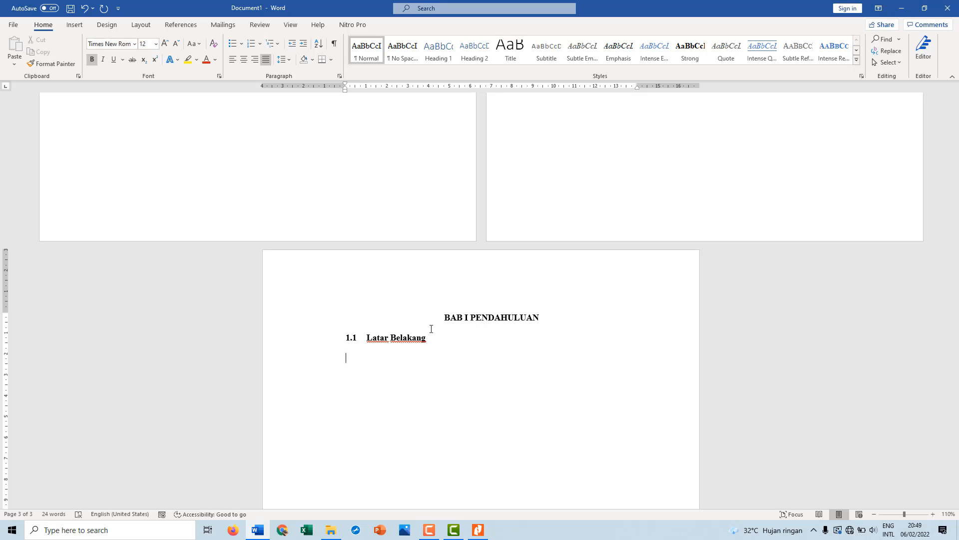
{"action": "key", "text": "Tab"}
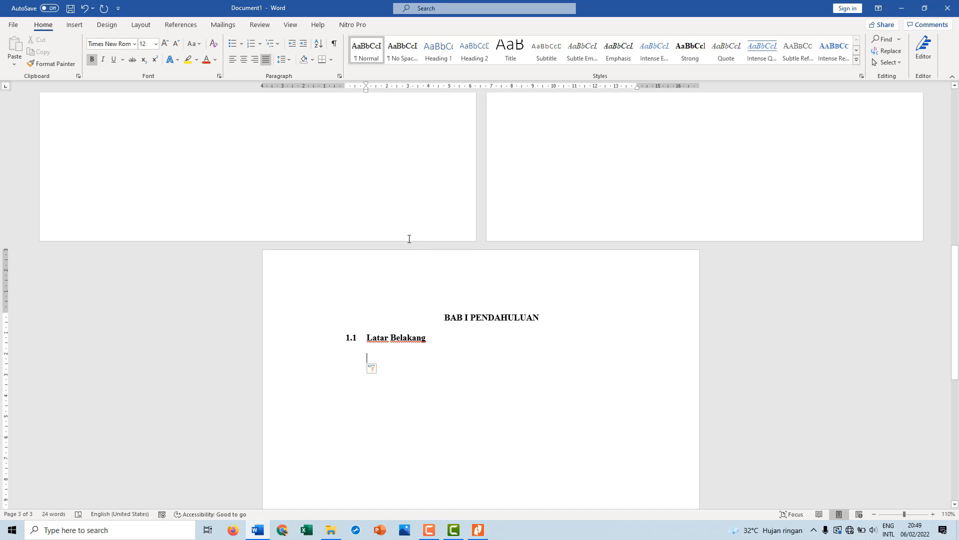
{"action": "key", "text": "Tab"}
{"action": "key", "text": "BackSpace"}
{"action": "key", "text": "BackSpace"}
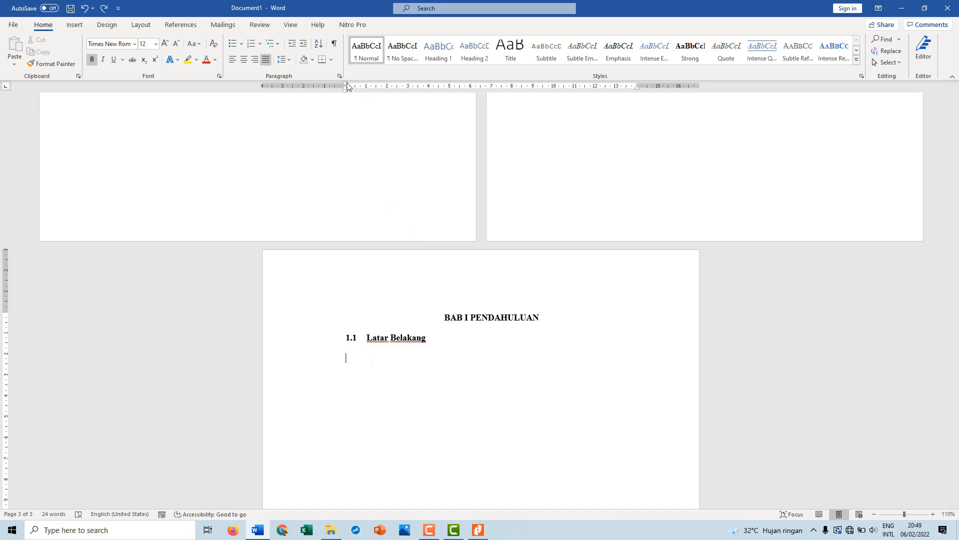
Set a first-line indent of about 1.25 cm and enter the sentence "Penulisan ini adalah syarat mata kuliah komputer"
{"action": "left_click_drag", "start_coordinate": [347, 83], "coordinate": [371, 85]}
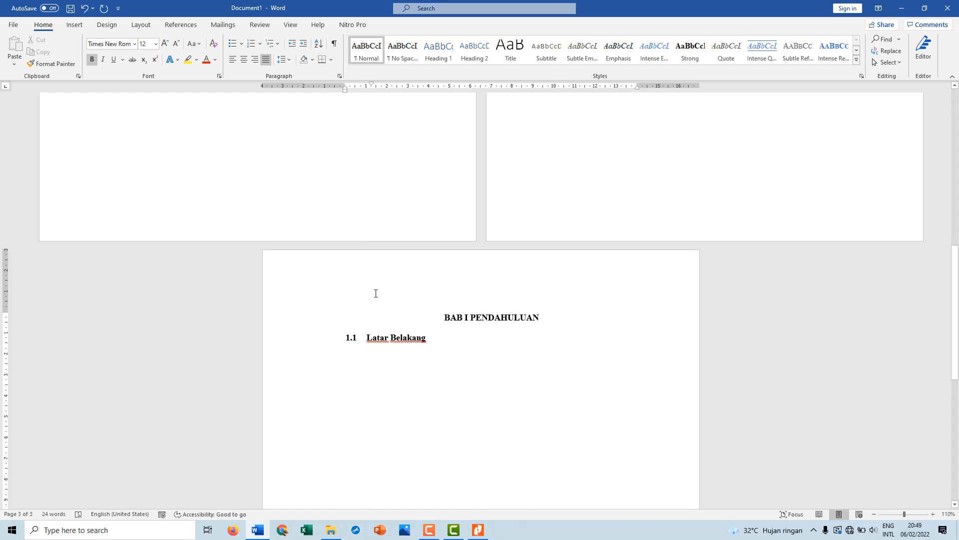
{"action": "type", "text": "Penuli"}
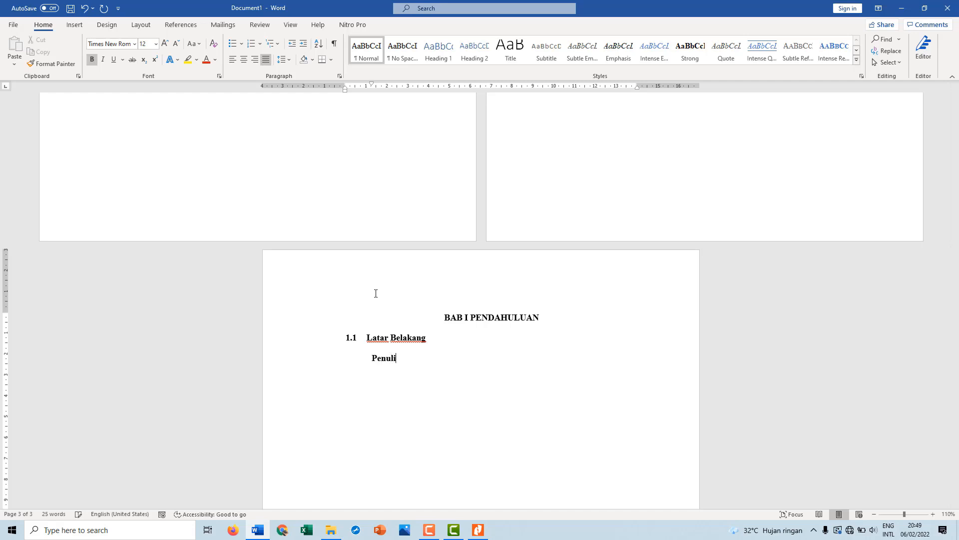
{"action": "type", "text": "san ini adalah syarat ma"}
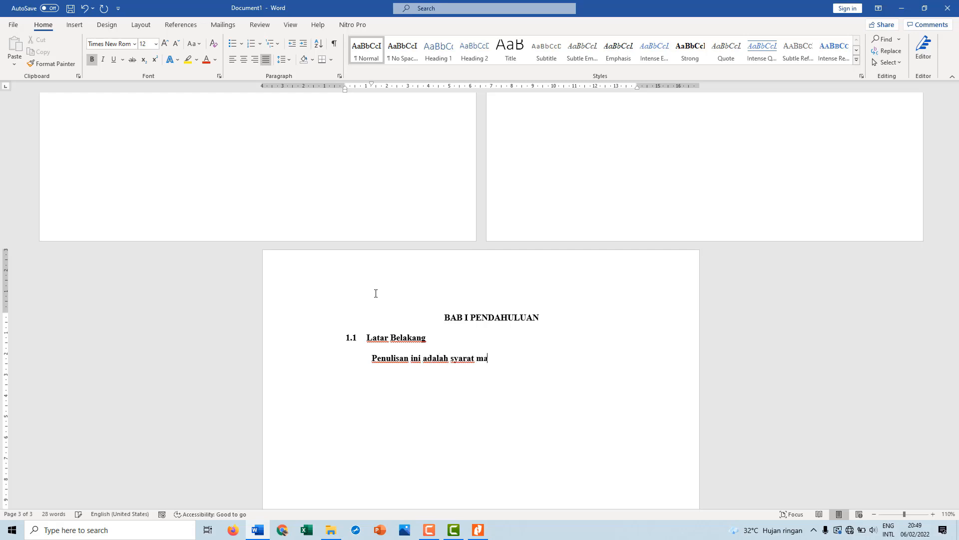
{"action": "type", "text": "ta kuliah komputer"}
Remove the bold formatting from the sentence under "Latar Belakang"
{"action": "triple_click", "coordinate": [367, 363]}
{"action": "key", "text": "ctrl+b"}
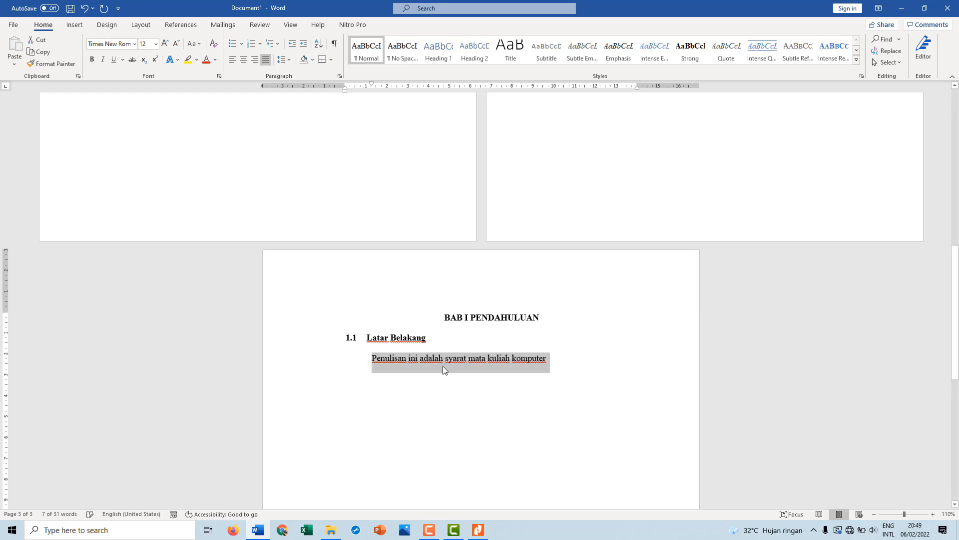
{"action": "left_click", "coordinate": [556, 364]}
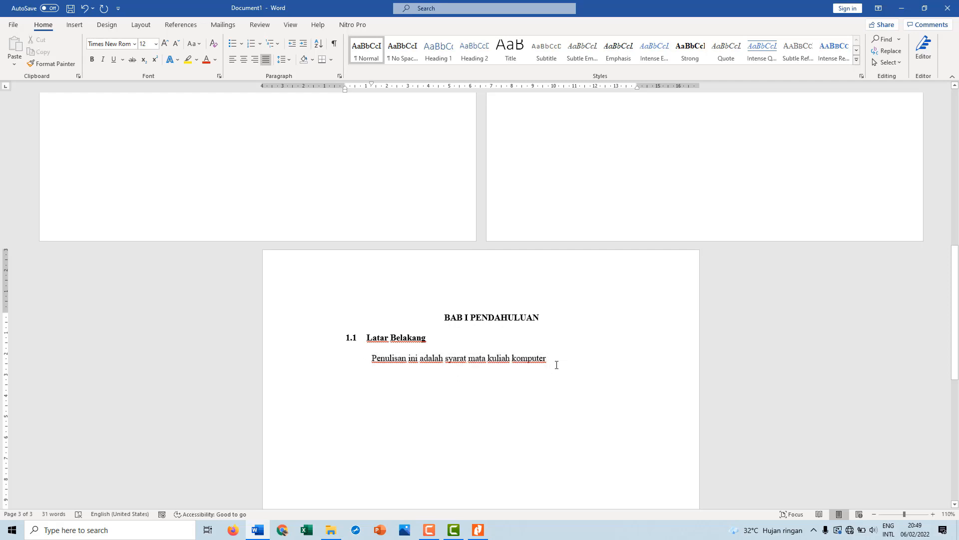
Add a line below the sentence that continues the 1.1, 1.2, 1.3 numbering, aligned with the left margin
{"action": "key", "text": "Return"}
{"action": "left_click", "coordinate": [261, 44]}
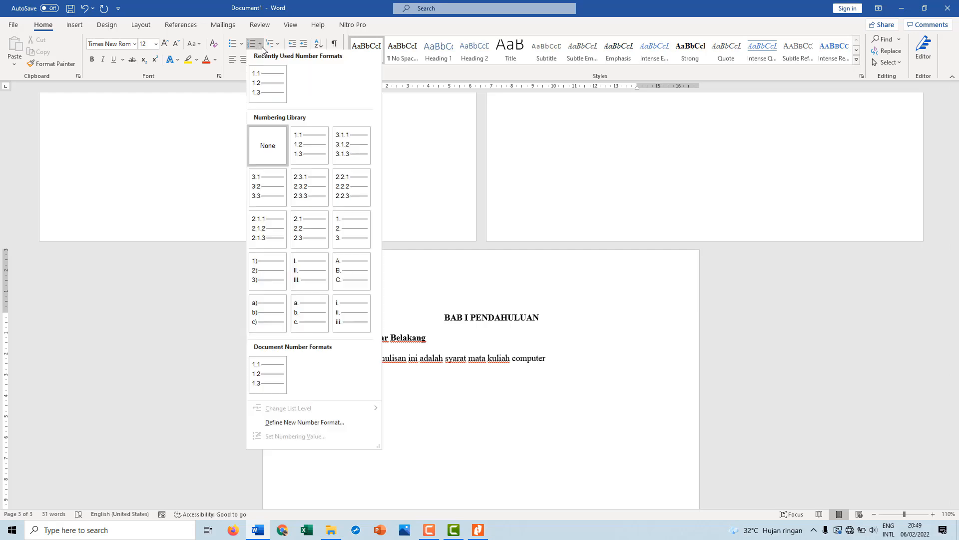
{"action": "left_click", "coordinate": [265, 87]}
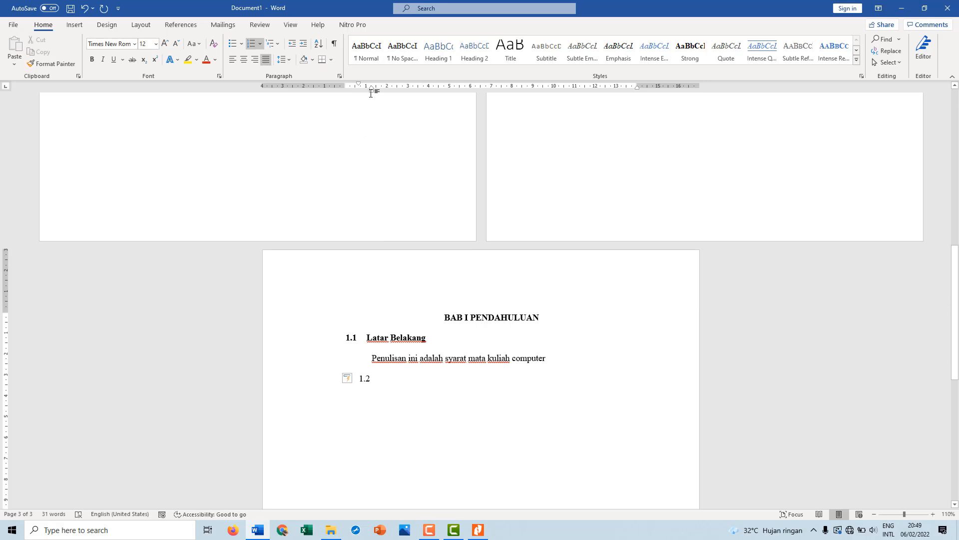
{"action": "left_click_drag", "start_coordinate": [371, 93], "coordinate": [349, 87]}
Make the number 1.2 of the new subheading line bold
{"action": "left_click", "coordinate": [339, 378]}
{"action": "key", "text": "ctrl+b"}
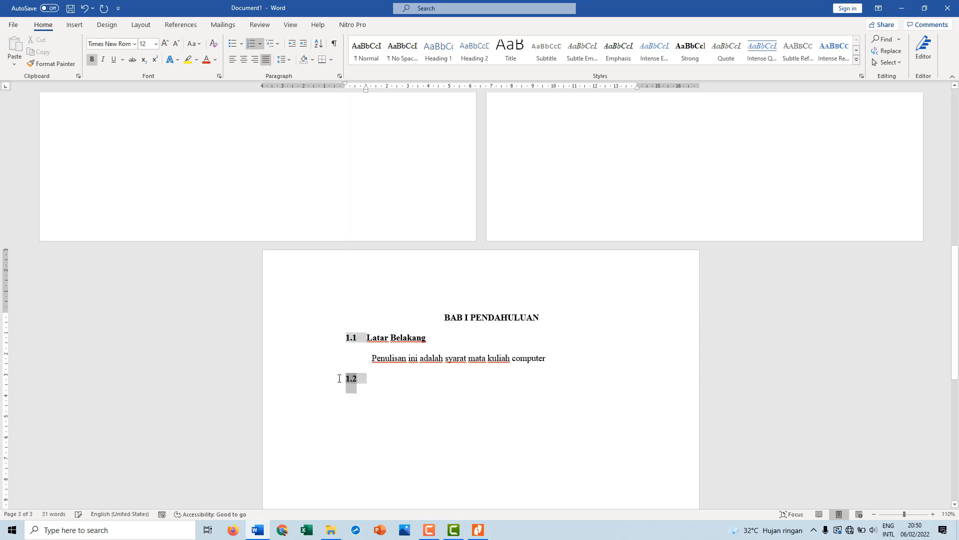
{"action": "left_click", "coordinate": [382, 394]}
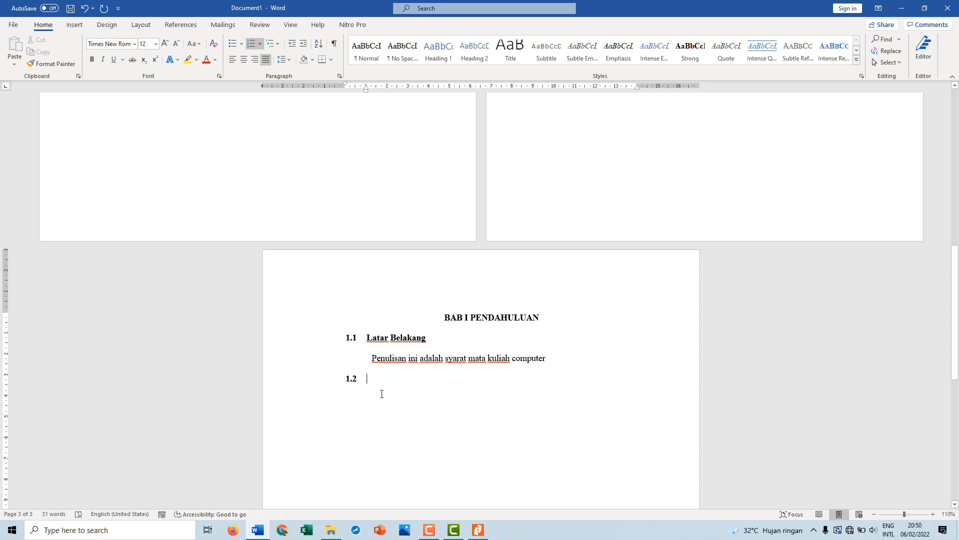
Enter "Tujuan Penulisan" as the 1.2 subheading and make it bold
{"action": "type", "text": "Tu"}
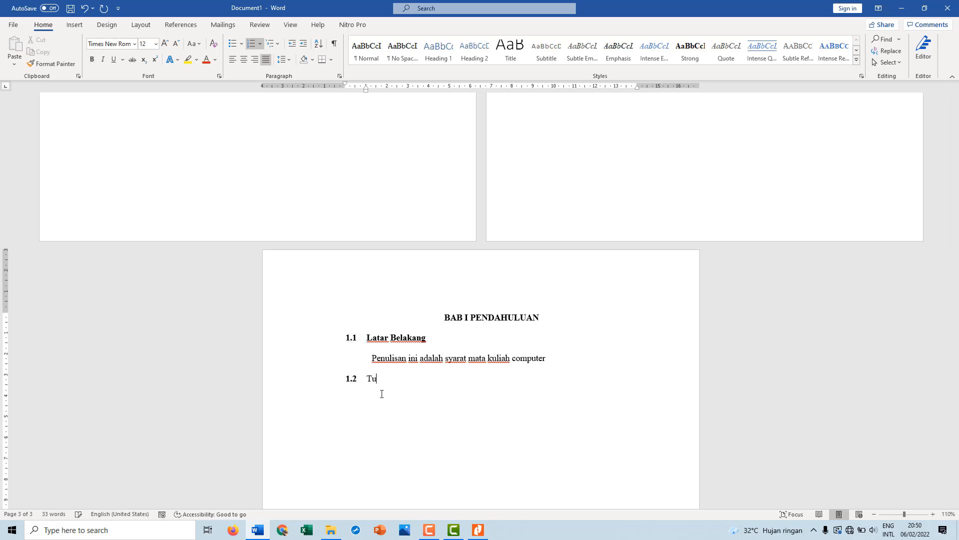
{"action": "type", "text": "juan Penulisan"}
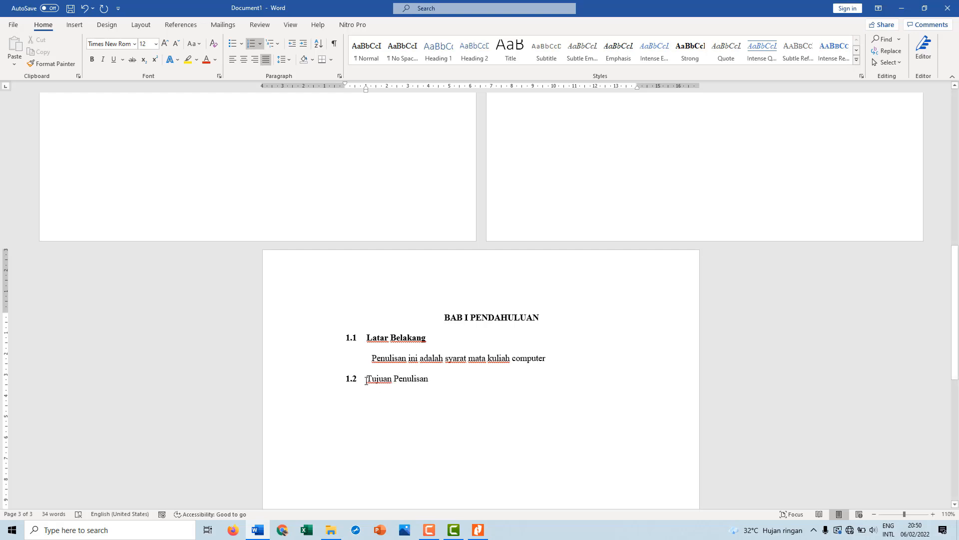
{"action": "triple_click", "coordinate": [366, 381]}
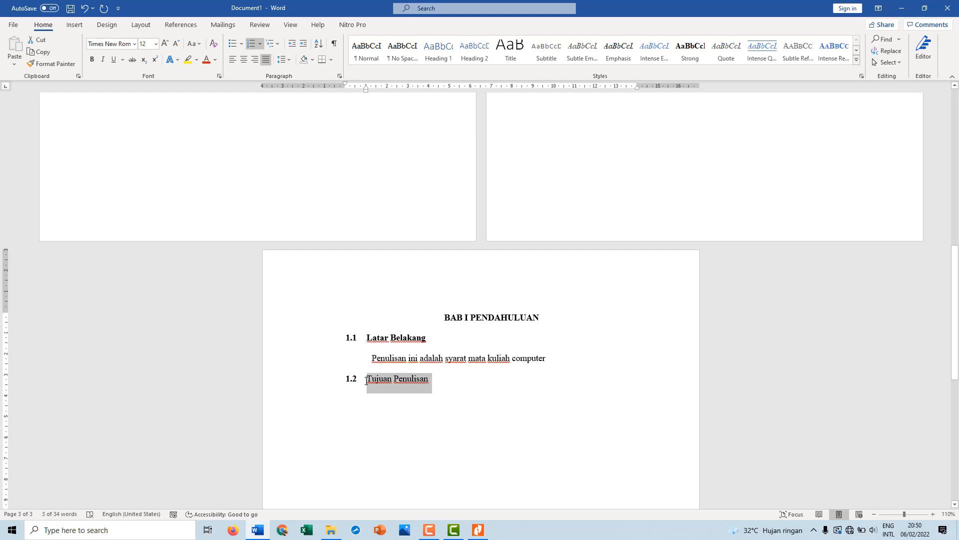
{"action": "key", "text": "ctrl+b"}
{"action": "left_click", "coordinate": [444, 382]}
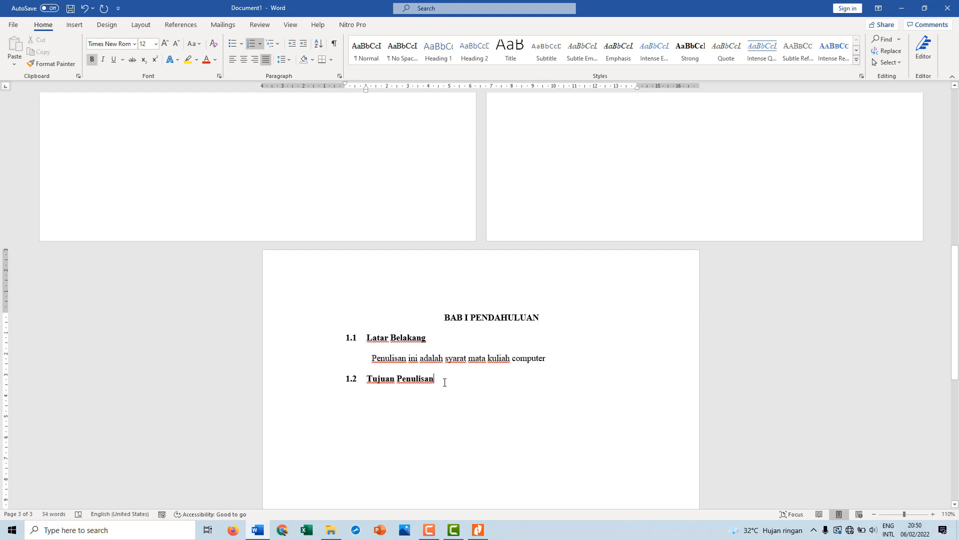
Start an unnumbered line below "Tujuan Penulisan" with a first-line indent of about 1.25 cm
{"action": "key", "text": "Return"}
{"action": "key", "text": "BackSpace"}
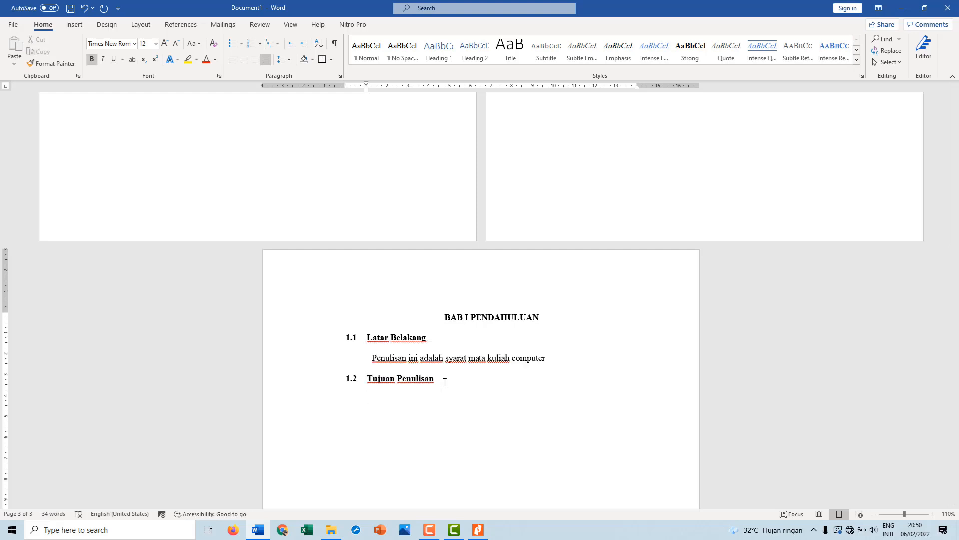
{"action": "key", "text": "BackSpace"}
{"action": "left_click_drag", "start_coordinate": [344, 83], "coordinate": [371, 89]}
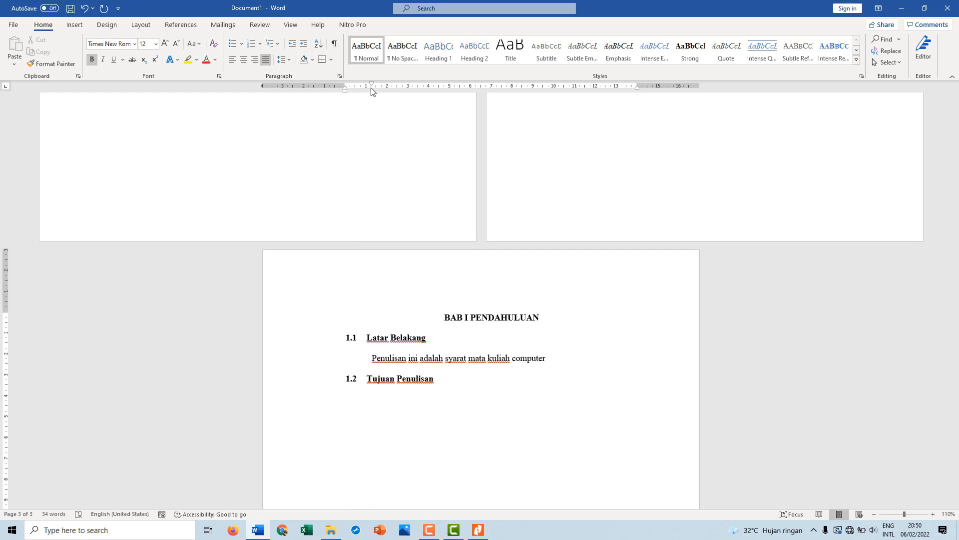
Enter the sentence "Makalah ini bertujuan untuk:" under the 1.2 subheading
{"action": "type", "text": "mal"}
{"action": "key", "text": "BackSpace"}
{"action": "type", "text": "kalah ini bertujuan"}
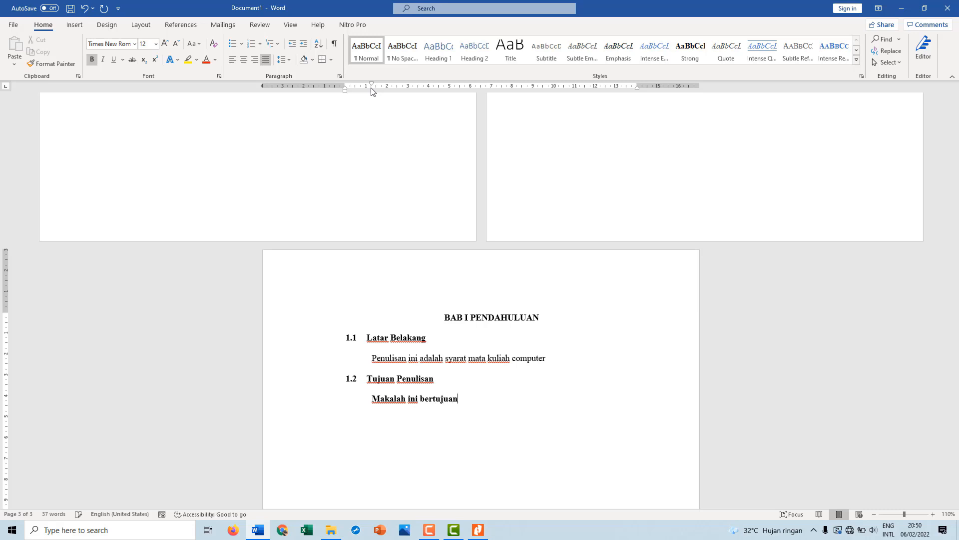
{"action": "type", "text": "untuk:"}
{"action": "left_click", "coordinate": [457, 400]}
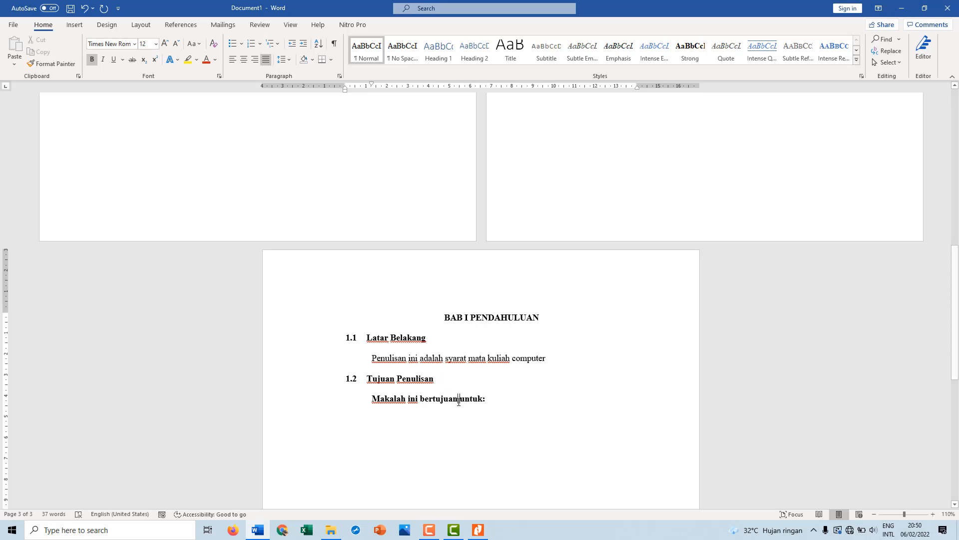
Start a numbered list below the sentence with item 1. "Memenuhi tugas mk komputer"
{"action": "key", "text": "Return"}
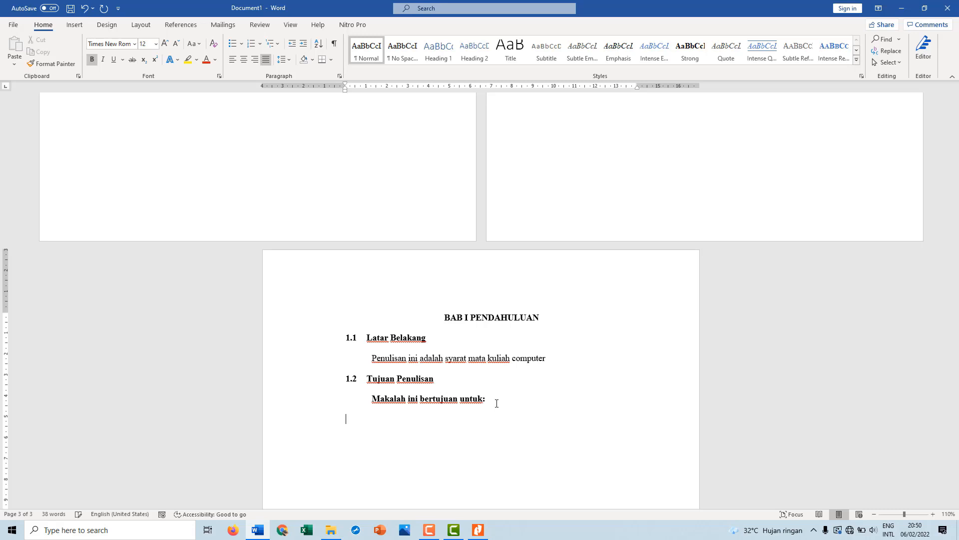
{"action": "type", "text": "1. "}
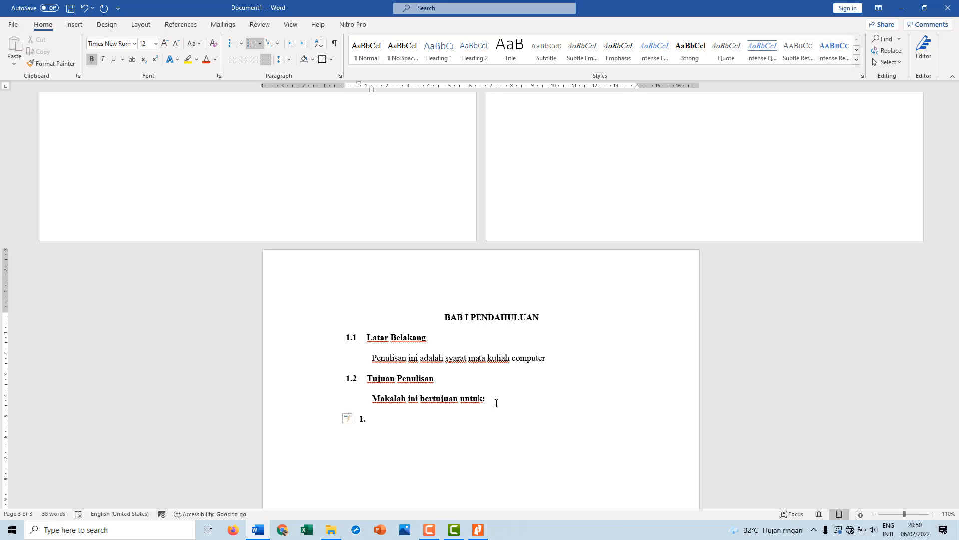
{"action": "type", "text": "Memenuhi tu"}
{"action": "type", "text": "gas mk k"}
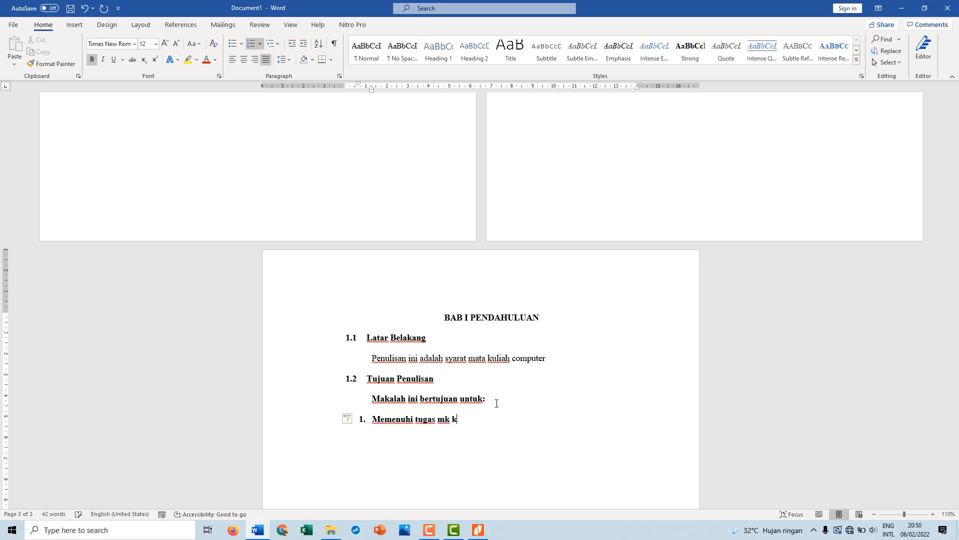
{"action": "type", "text": "omputer"}
Remove the bold formatting from the "Makalah ini bertujuan untuk:" sentence and the list item below it
{"action": "left_click", "coordinate": [369, 403]}
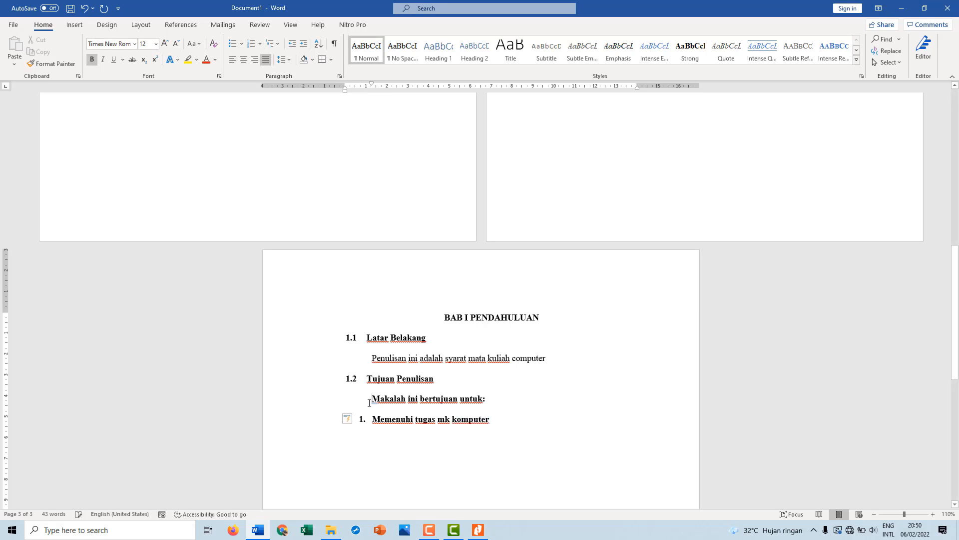
{"action": "left_click", "coordinate": [510, 424], "text": "shift"}
{"action": "key", "text": "ctrl+b"}
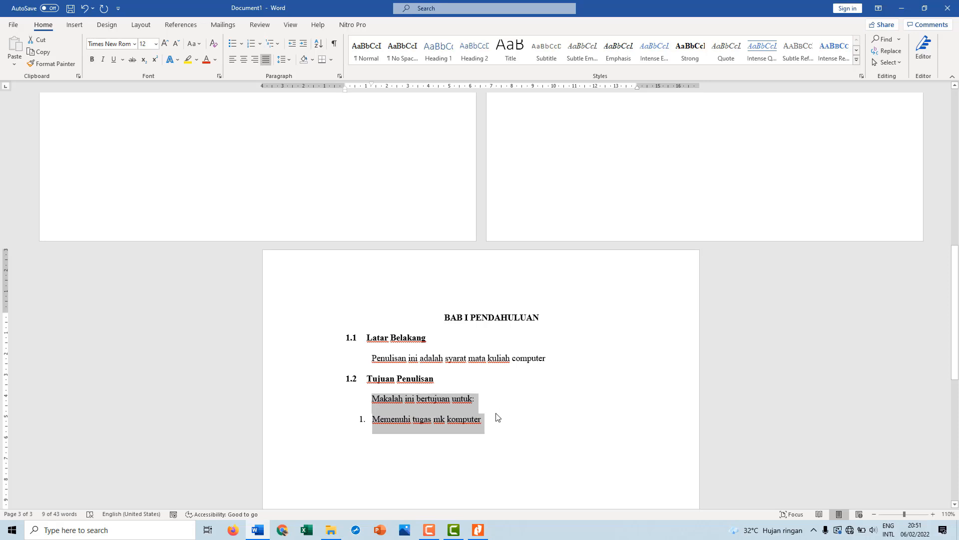
{"action": "left_click", "coordinate": [494, 415]}
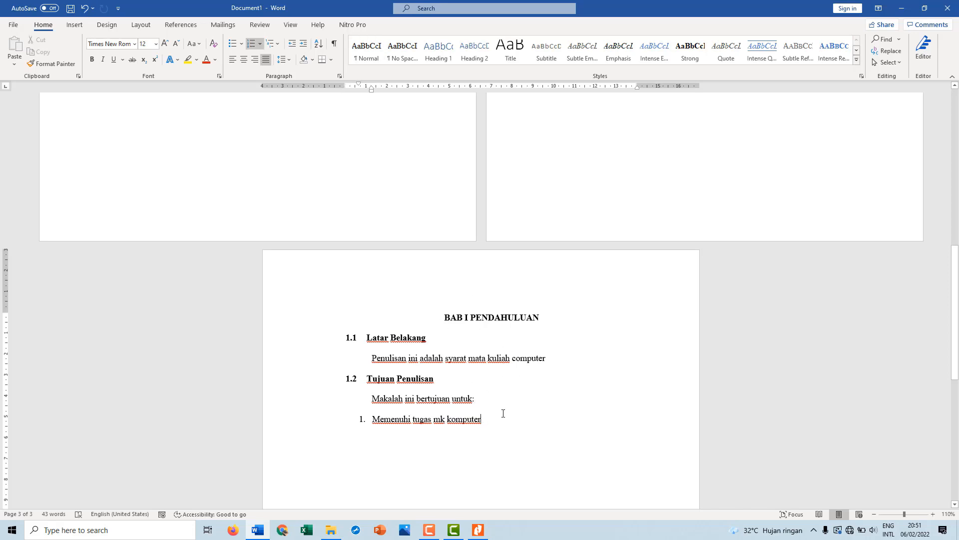
End the numbered list and start a new page whose first line has its indent reset to the left margin
{"action": "key", "text": "Return"}
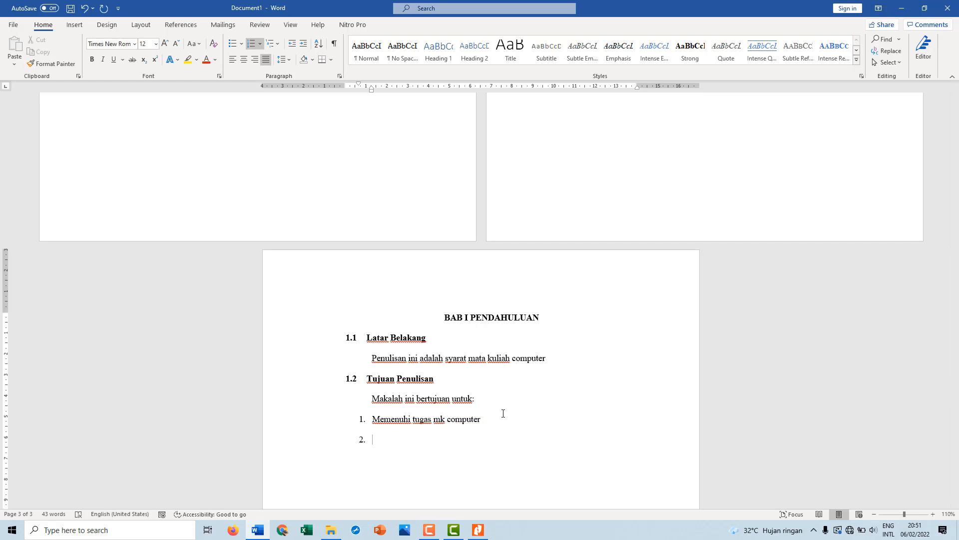
{"action": "key", "text": "BackSpace"}
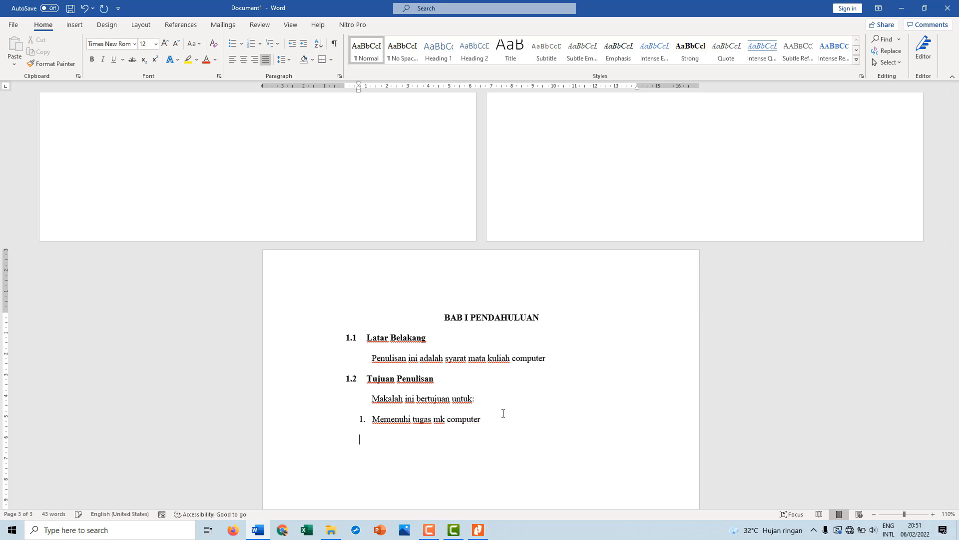
{"action": "key", "text": "ctrl+Return"}
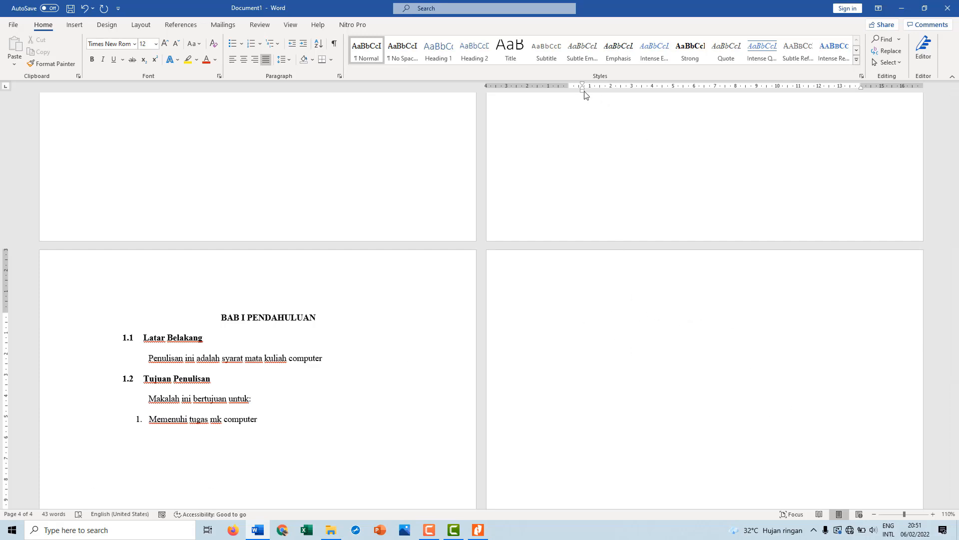
{"action": "left_click_drag", "start_coordinate": [583, 94], "coordinate": [571, 96]}
Enter the centred, bold heading "BAB II ISI MAKALAH" at the top of the new page
{"action": "key", "text": "ctrl+e"}
{"action": "key", "text": "ctrl+b"}
{"action": "type", "text": "BAB I"}
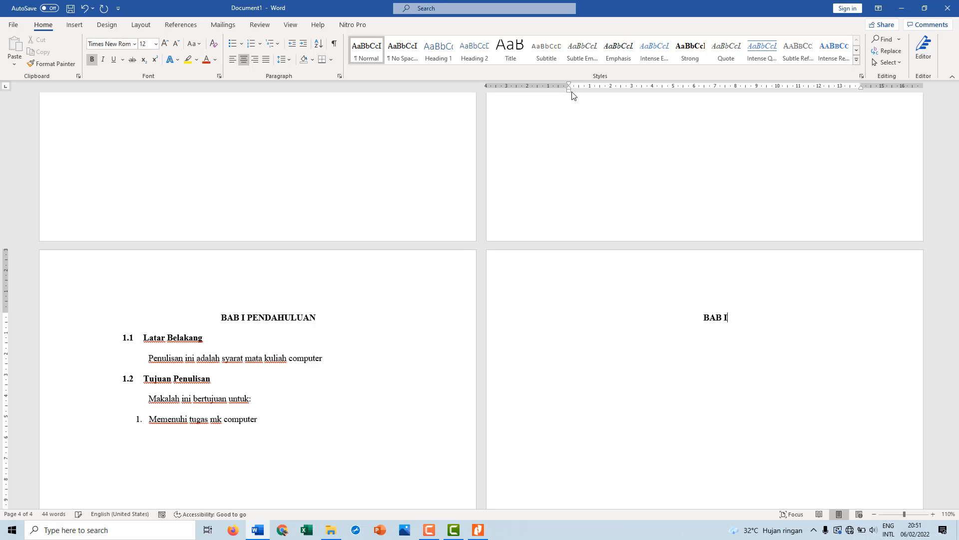
{"action": "type", "text": "I ISI MAKALAH"}
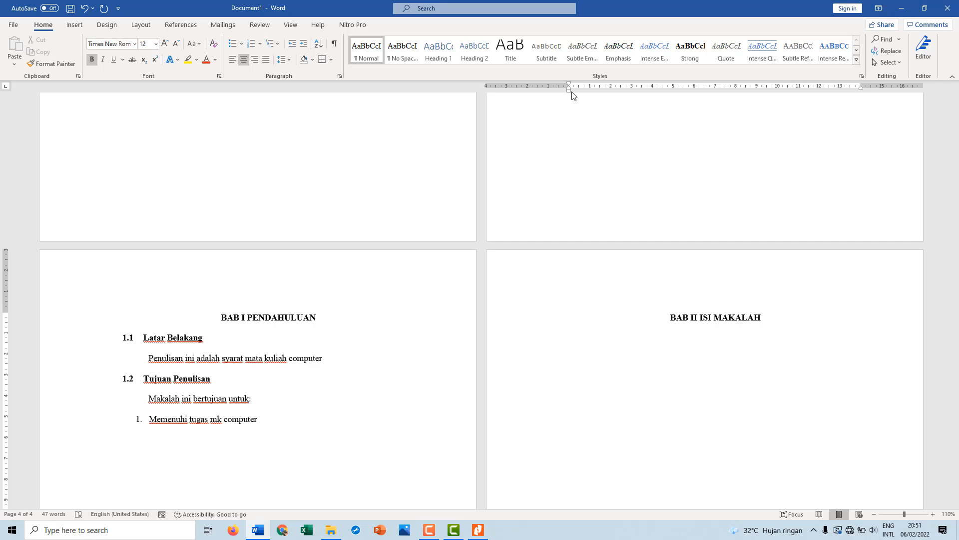
Number a justified line below the BAB II heading with a new 2.1 format in the 1, 2, 3 style and reduce its indent
{"action": "key", "text": "ctrl+j"}
{"action": "left_click", "coordinate": [264, 47]}
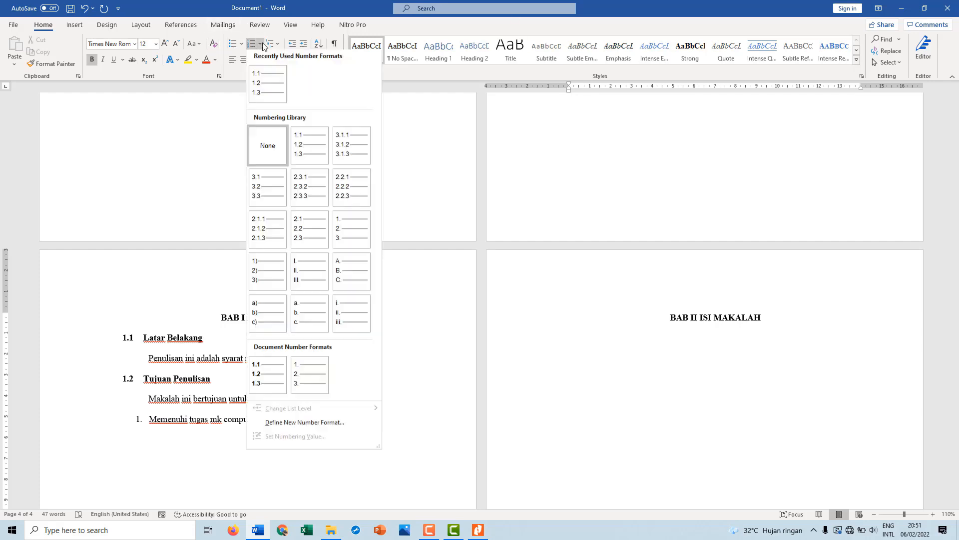
{"action": "left_click", "coordinate": [284, 424]}
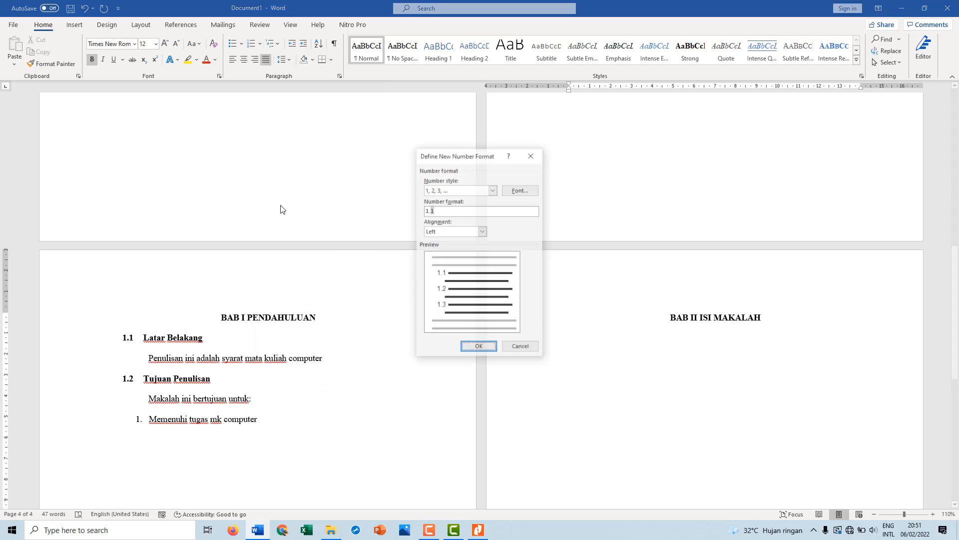
{"action": "left_click", "coordinate": [460, 213]}
{"action": "key", "text": "BackSpace"}
{"action": "key", "text": "BackSpace"}
{"action": "key", "text": "BackSpace"}
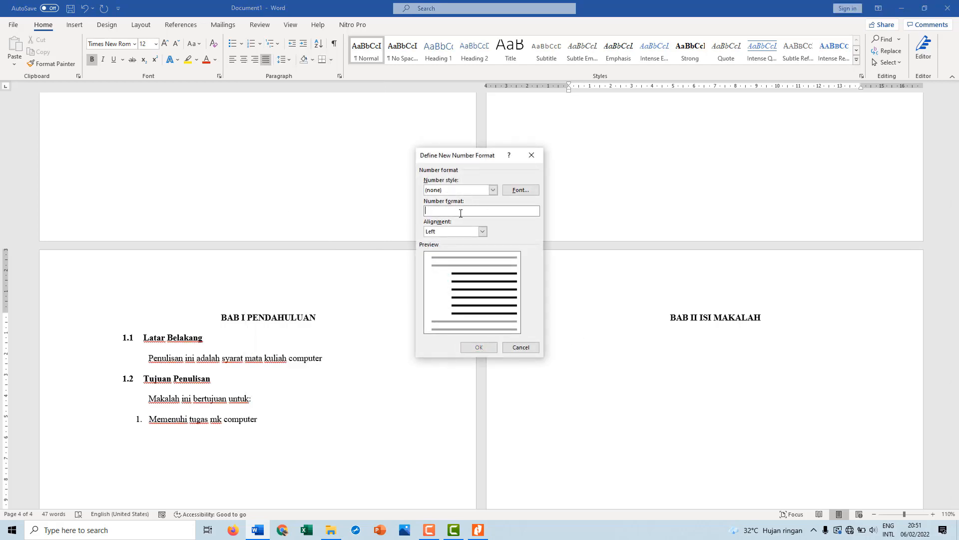
{"action": "type", "text": "2."}
{"action": "left_click", "coordinate": [493, 190]}
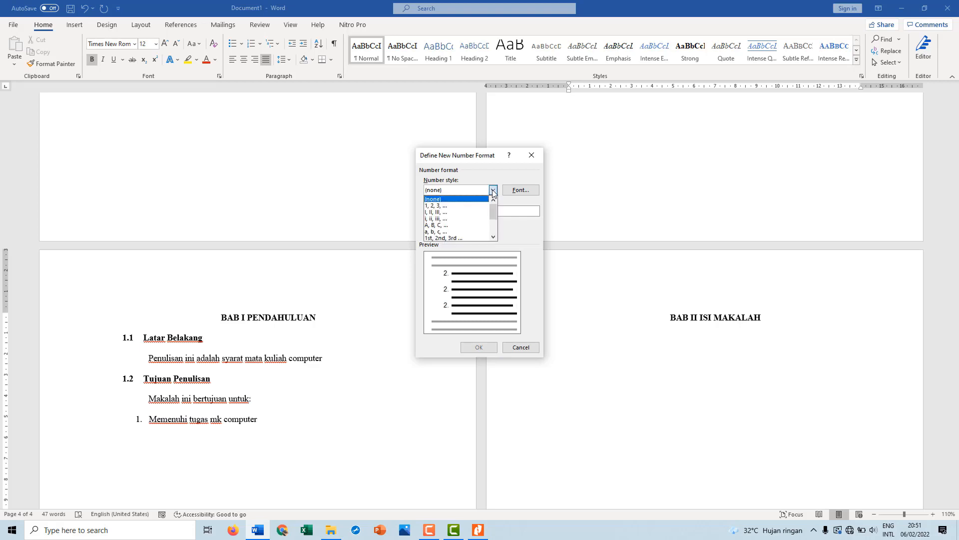
{"action": "left_click", "coordinate": [446, 205]}
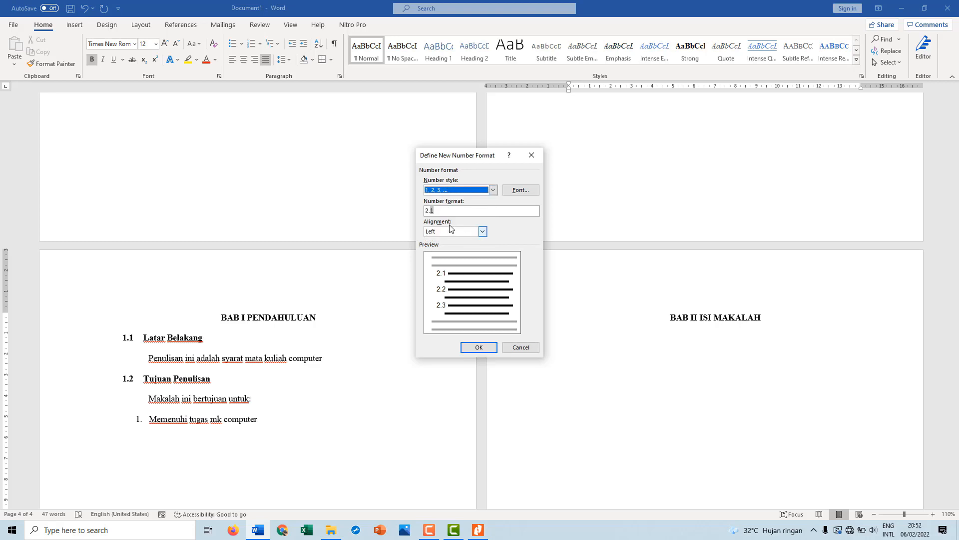
{"action": "left_click", "coordinate": [475, 346]}
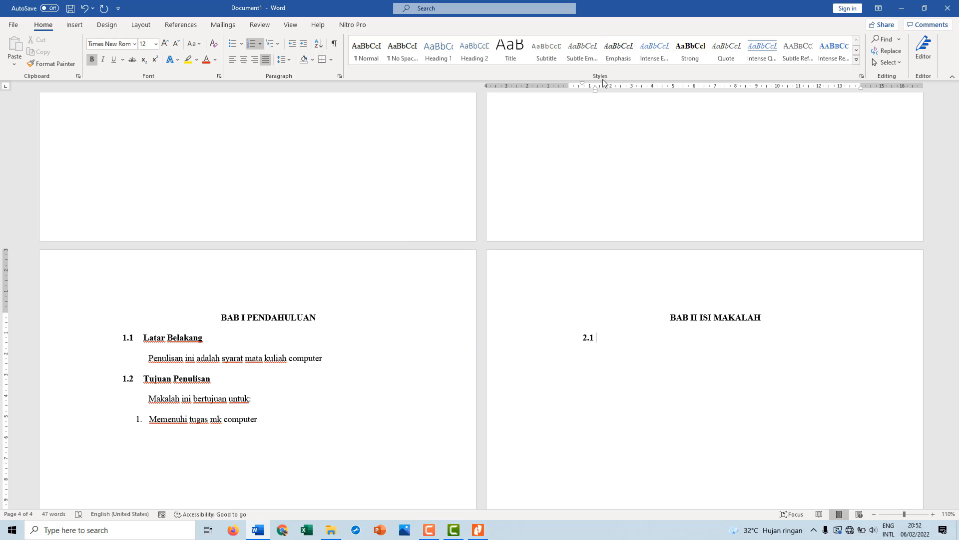
{"action": "left_click_drag", "start_coordinate": [595, 91], "coordinate": [580, 94]}
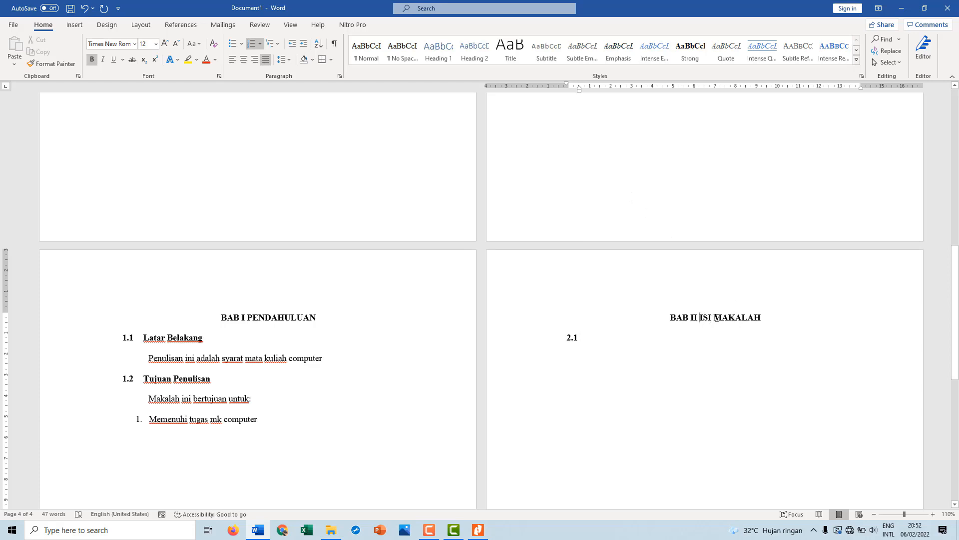
Replace "ISI MAKALAH" with "PEMBAHASAN" in the BAB II heading
{"action": "left_click_drag", "start_coordinate": [699, 318], "coordinate": [753, 317]}
{"action": "type", "text": "PE"}
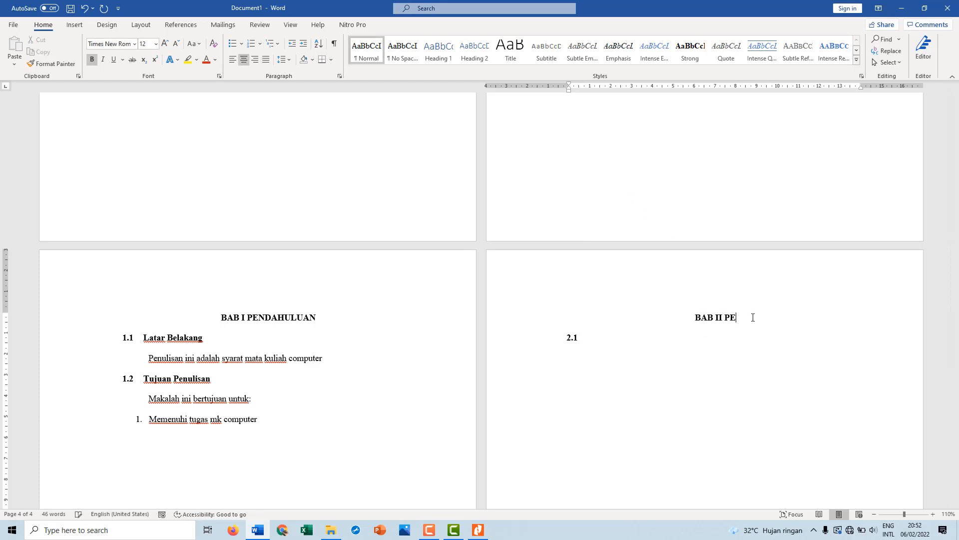
{"action": "type", "text": "MBAHASAN"}
Align the 2.1 number with the left margin using a 1 cm hanging indent and enter the subheading "Materi Kuliah"
{"action": "left_click", "coordinate": [608, 347]}
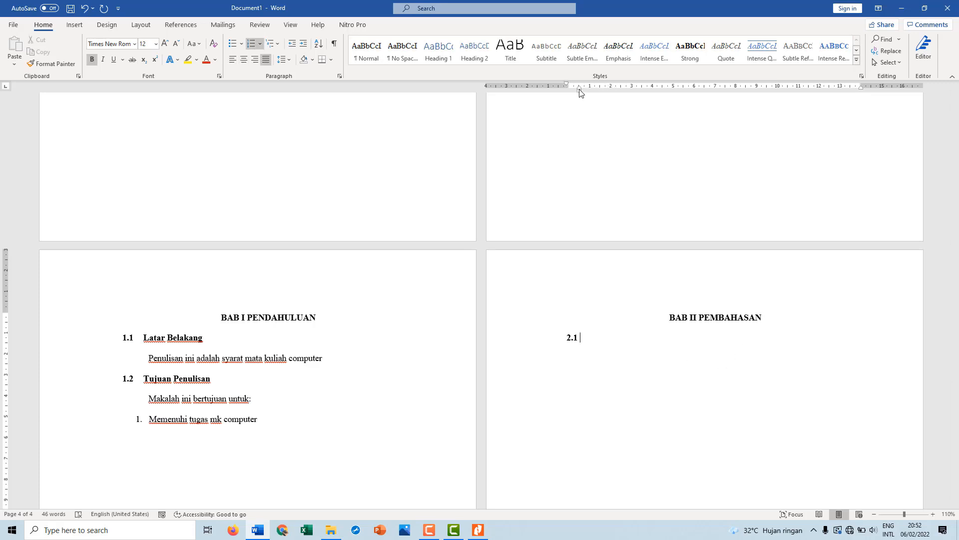
{"action": "mouse_move", "coordinate": [580, 90]}
{"action": "left_mouse_down"}
{"action": "mouse_move", "coordinate": [590, 90]}
{"action": "mouse_move", "coordinate": [569, 86]}
{"action": "left_mouse_up"}
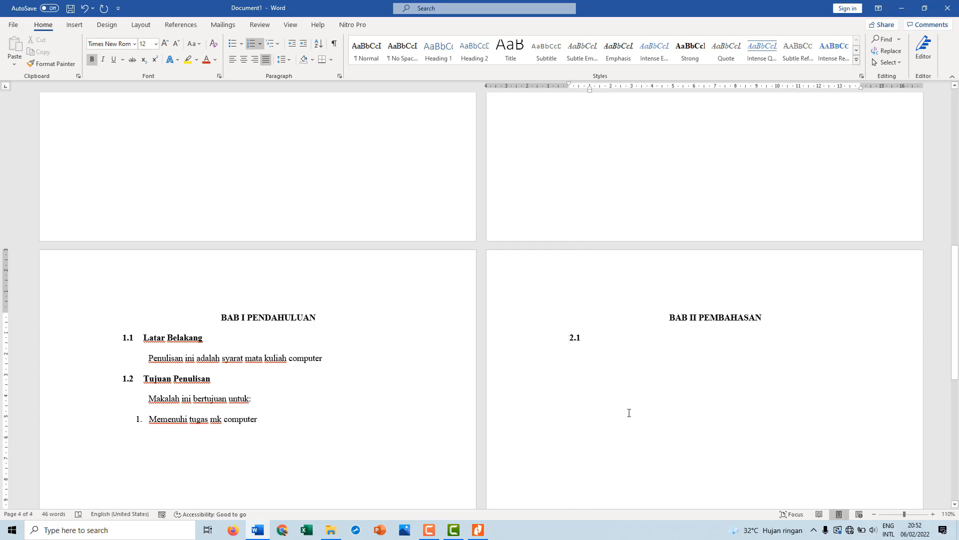
{"action": "type", "text": "Materi "}
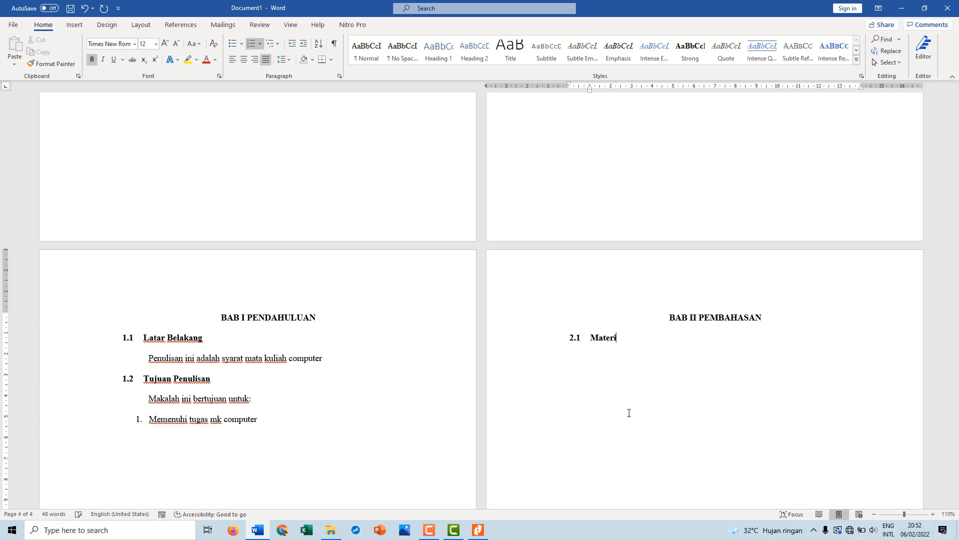
{"action": "type", "text": "Kuliah"}
Add an unnumbered, non-bold line "Jhsjkjj jbjbss" below "Materi Kuliah", aligned with the subheading text
{"action": "key", "text": "Return"}
{"action": "key", "text": "BackSpace"}
{"action": "key", "text": "BackSpace"}
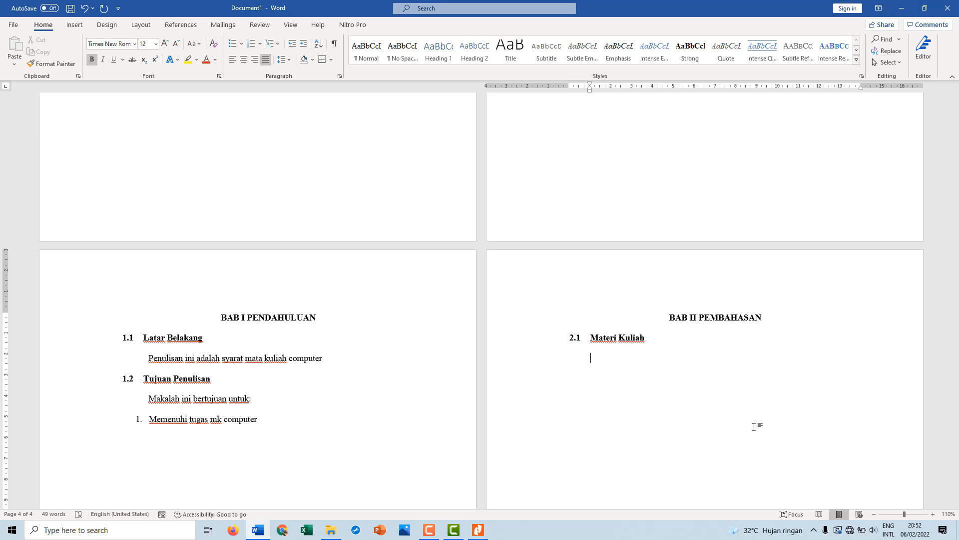
{"action": "key", "text": "ctrl+b"}
{"action": "type", "text": "Jhsjkjj jbjbss"}
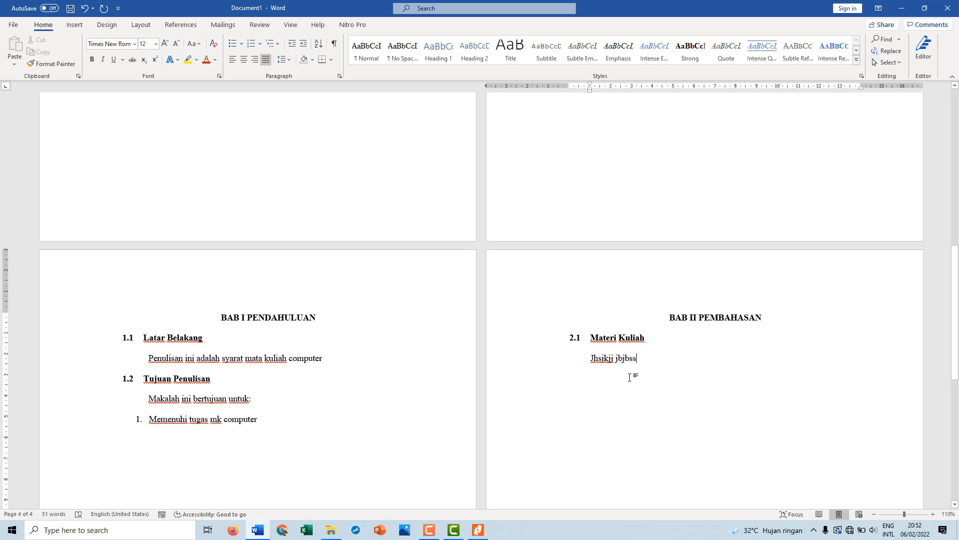
Start a new page after the BAB II text with a bold, centred line and no left indent
{"action": "key", "text": "Return"}
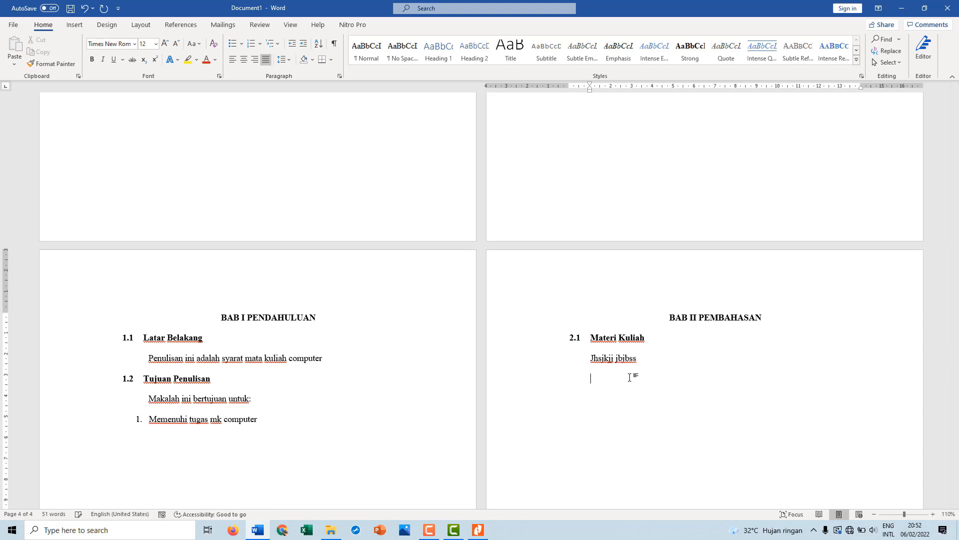
{"action": "key", "text": "ctrl+Return"}
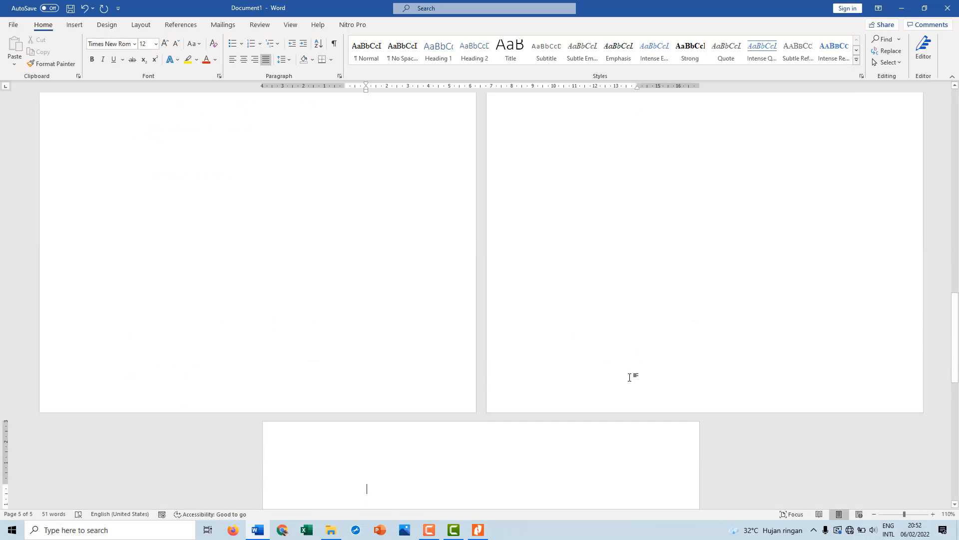
{"action": "key", "text": "ctrl+b"}
{"action": "key", "text": "ctrl+e"}
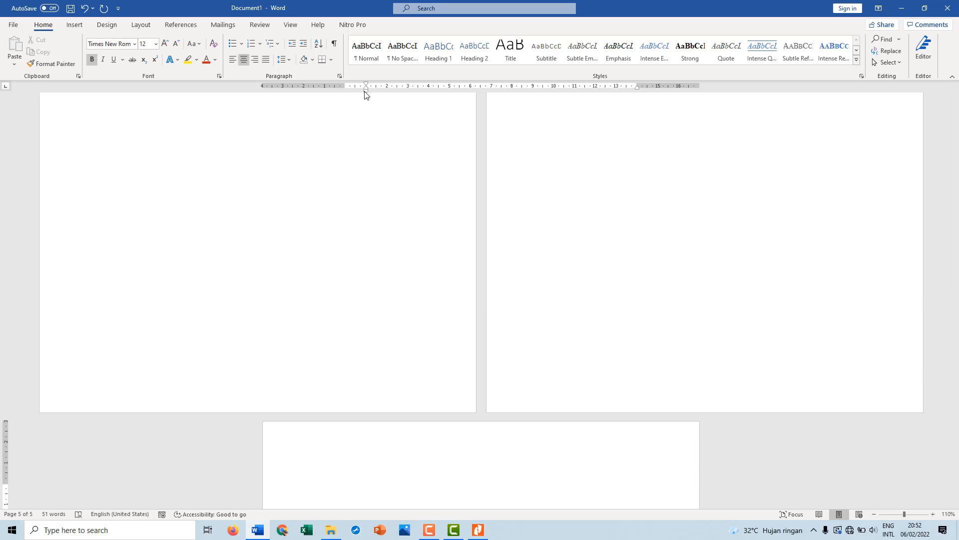
{"action": "left_click_drag", "start_coordinate": [365, 92], "coordinate": [348, 95]}
{"action": "scroll", "coordinate": [509, 347], "scroll_direction": "up", "scroll_amount": 3}
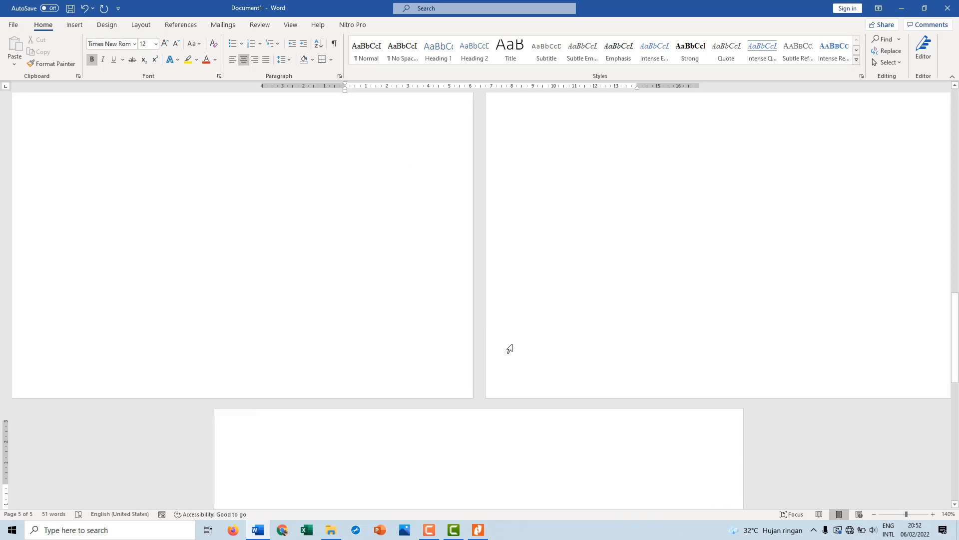
{"action": "scroll", "coordinate": [509, 348], "scroll_direction": "down", "scroll_amount": 2}
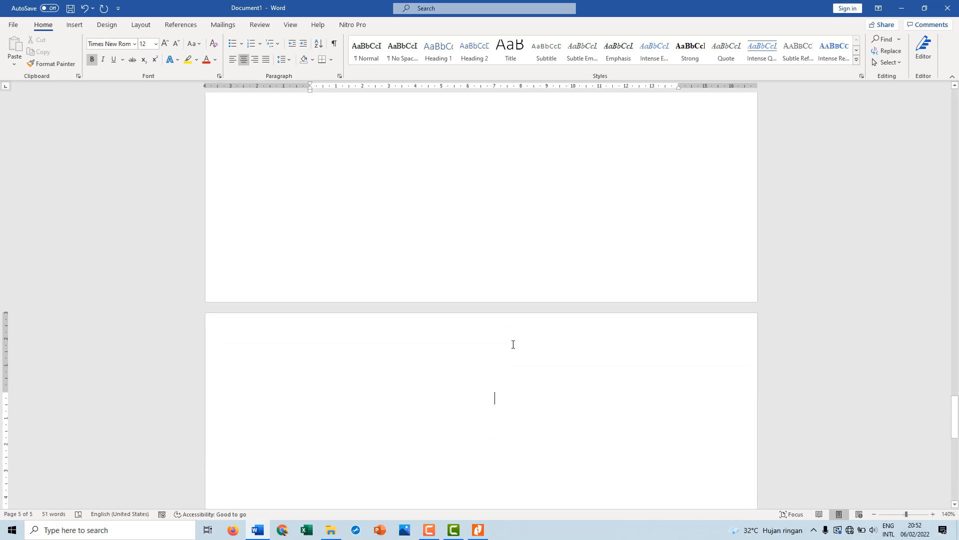
Enter the heading "BAB III PENUTUP" at the top of the new page
{"action": "type", "text": "BAB"}
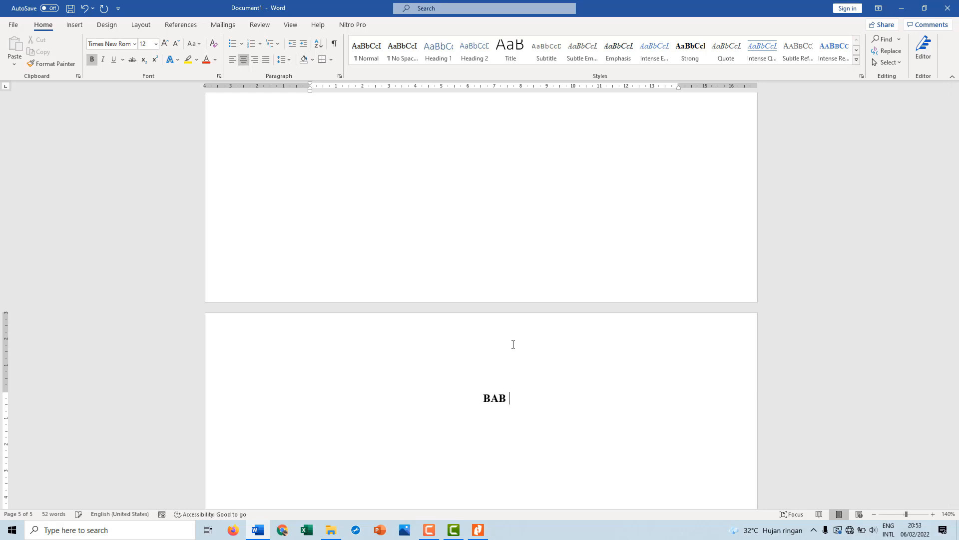
{"action": "type", "text": " III PENUTU["}
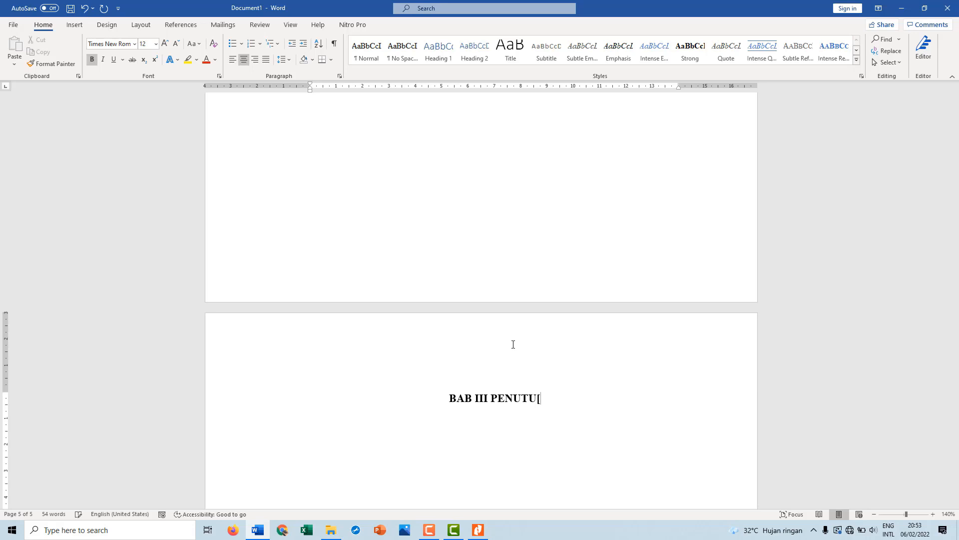
{"action": "key", "text": "BackSpace"}
{"action": "type", "text": "P"}
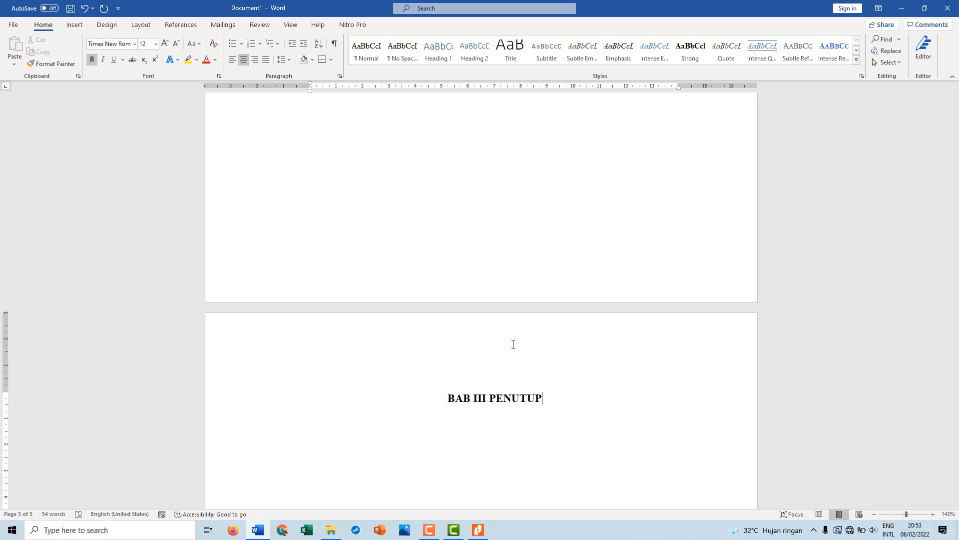
Start a justified, non-bold line below "BAB III PENUTUP" and clear the manually entered 3.1 number from it
{"action": "key", "text": "ctrl+b"}
{"action": "key", "text": "Return"}
{"action": "type", "text": "3.1."}
{"action": "key", "text": "BackSpace"}
{"action": "key", "text": "ctrl+j"}
{"action": "key", "text": "BackSpace"}
{"action": "key", "text": "BackSpace"}
{"action": "key", "text": "BackSpace"}
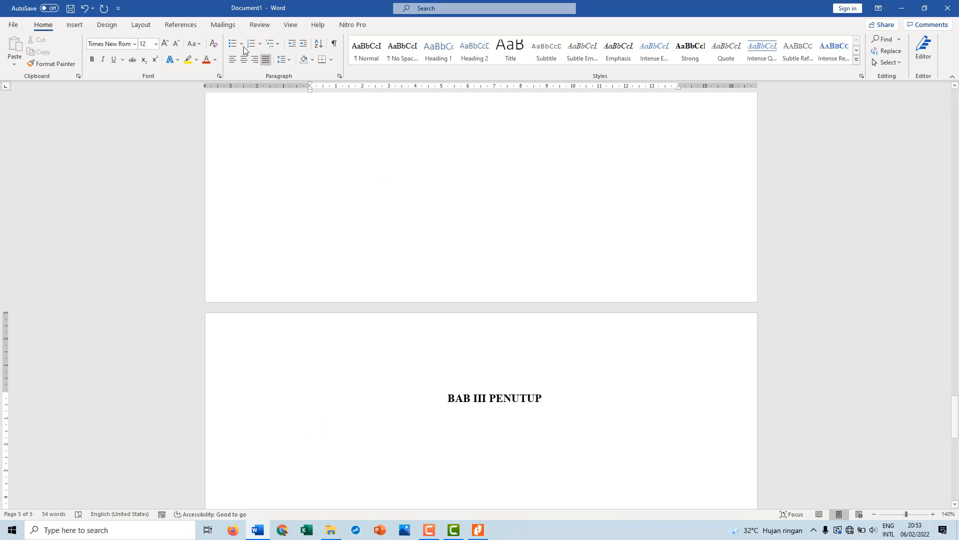
Number the line below the BAB III heading with a new format of prefix "3." and number style 1, 2, 3
{"action": "left_click", "coordinate": [258, 47]}
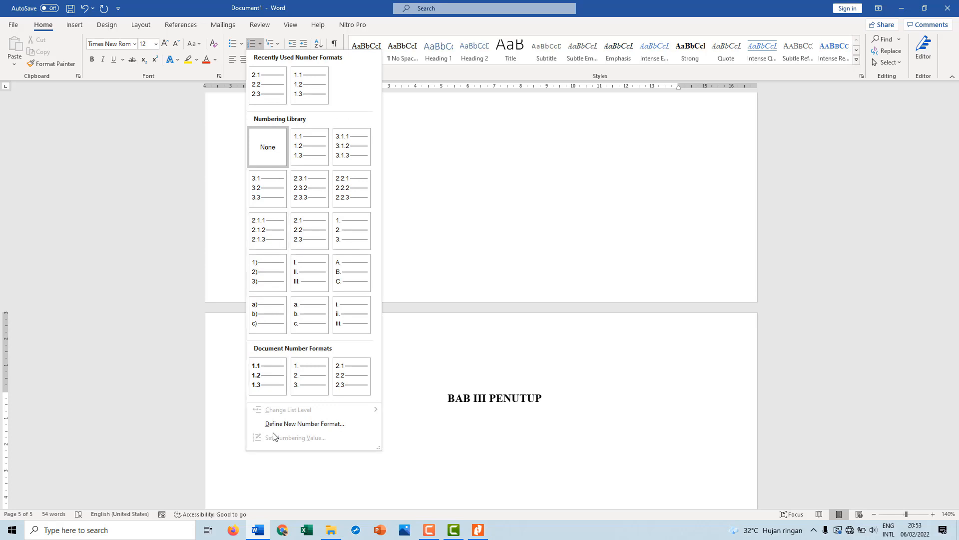
{"action": "left_click", "coordinate": [286, 420]}
{"action": "left_click", "coordinate": [447, 212]}
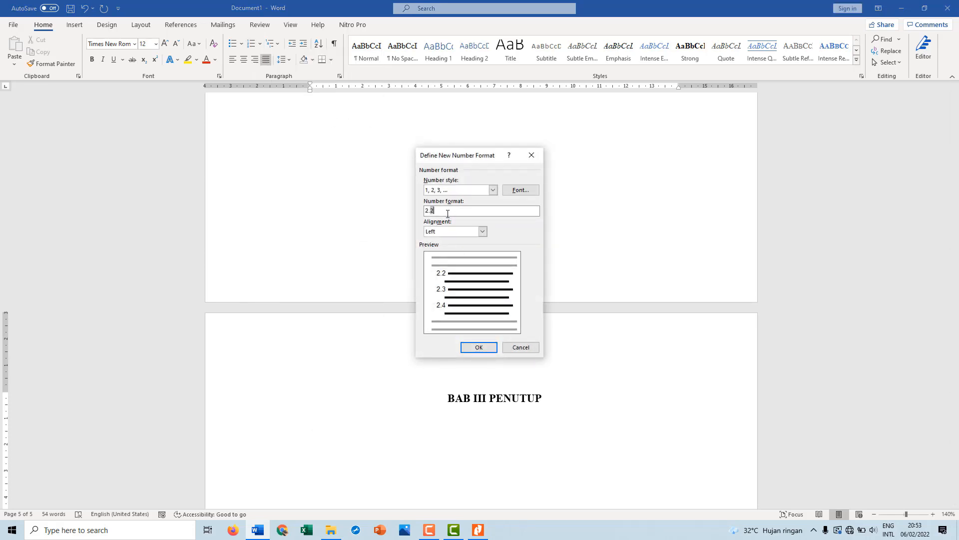
{"action": "key", "text": "BackSpace"}
{"action": "key", "text": "BackSpace"}
{"action": "key", "text": "BackSpace"}
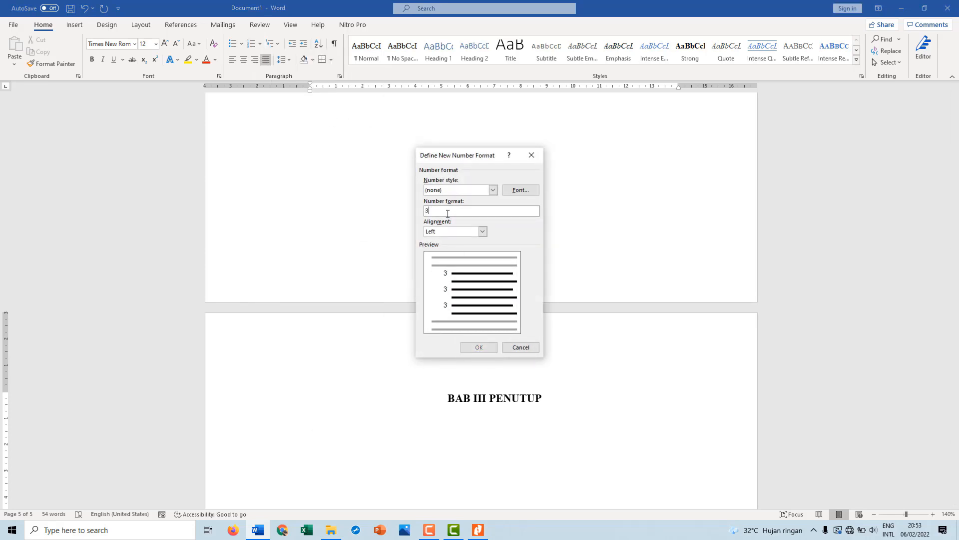
{"action": "type", "text": "3."}
{"action": "left_click", "coordinate": [494, 190]}
{"action": "left_click", "coordinate": [471, 210]}
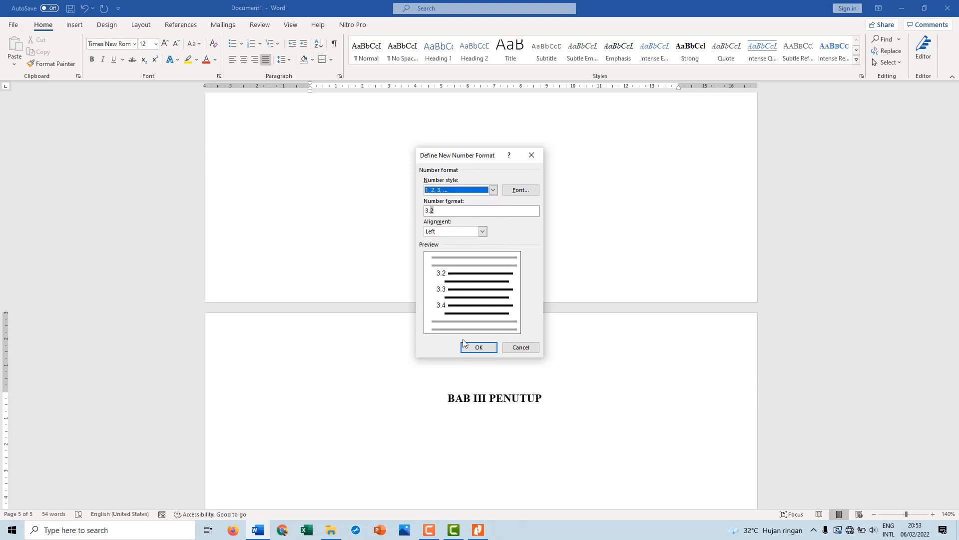
{"action": "left_click", "coordinate": [478, 347]}
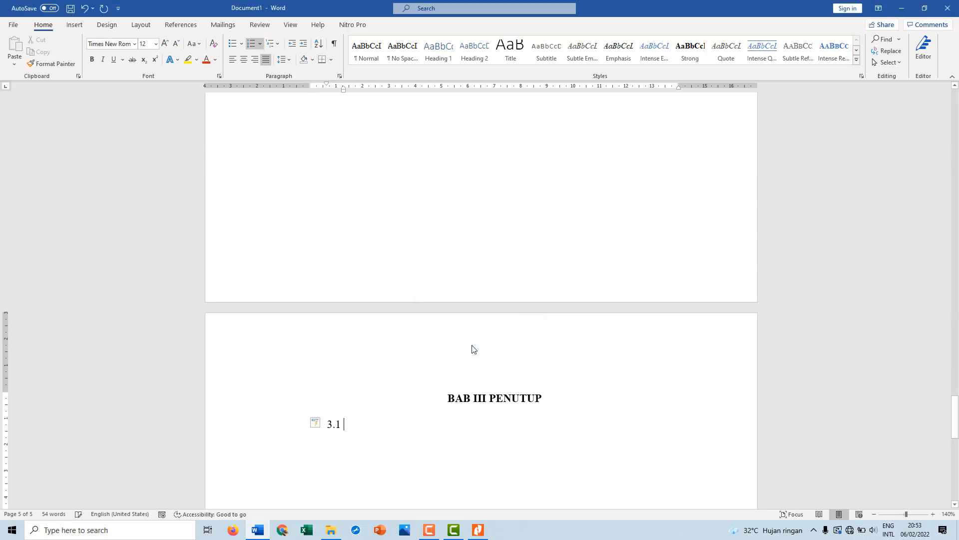
Make the 3.1 number bold and align it with the left margin using a 1 cm hanging indent
{"action": "left_click", "coordinate": [349, 432]}
{"action": "key", "text": "ctrl+b"}
{"action": "left_click_drag", "start_coordinate": [344, 90], "coordinate": [310, 86]}
{"action": "left_click", "coordinate": [344, 422]}
Enter the subheading "Saran" after 3.1 and make it bold
{"action": "type", "text": "Saran"}
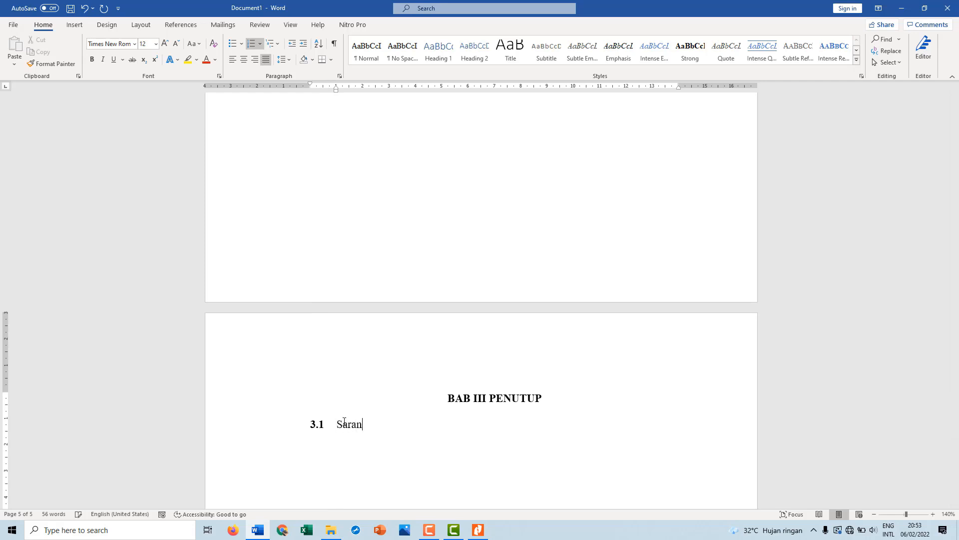
{"action": "key", "text": "shift+Left"}
{"action": "key", "text": "shift+Left"}
{"action": "key", "text": "shift+Left"}
{"action": "key", "text": "shift+Left"}
{"action": "key", "text": "shift+Left"}
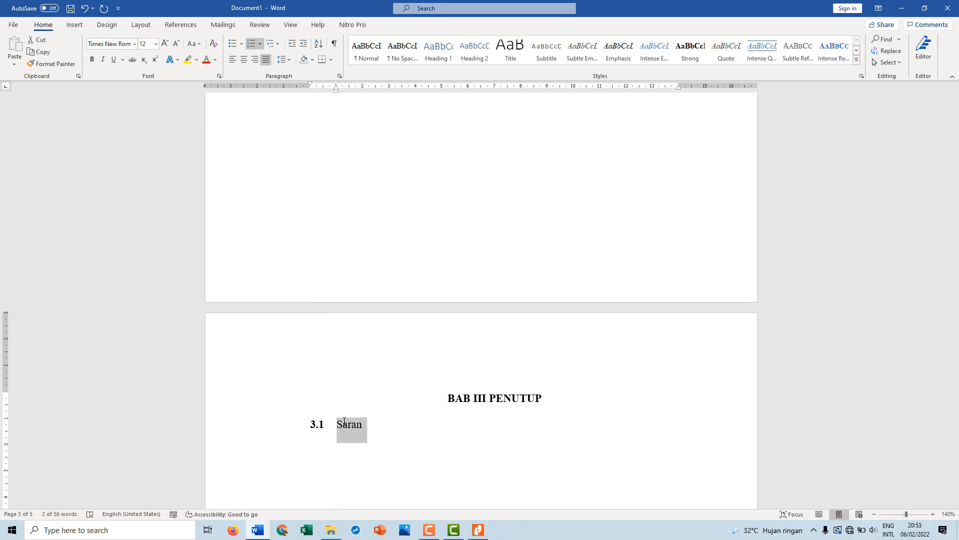
{"action": "key", "text": "ctrl+b"}
{"action": "left_click", "coordinate": [382, 427]}
Start an unnumbered, non-bold line below the "Saran" subheading
{"action": "key", "text": "Return"}
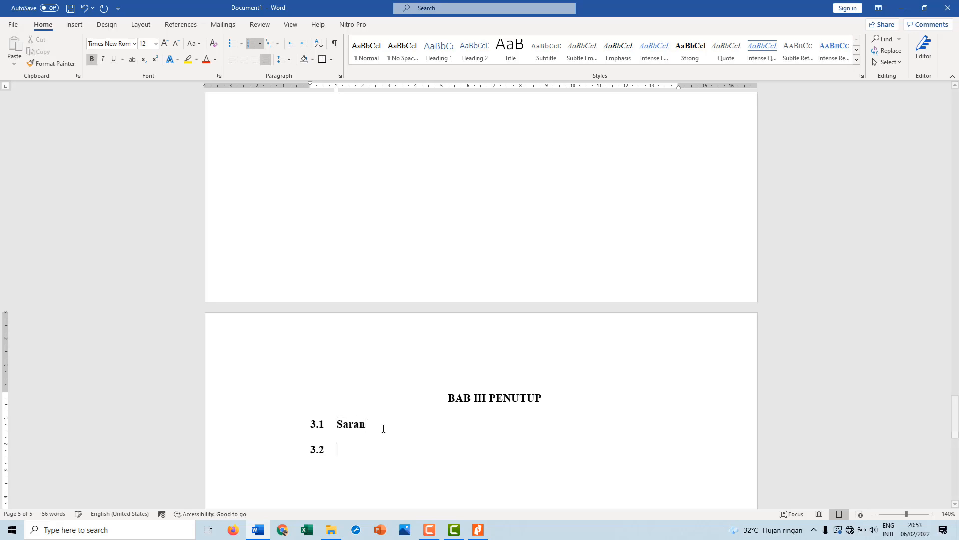
{"action": "key", "text": "BackSpace"}
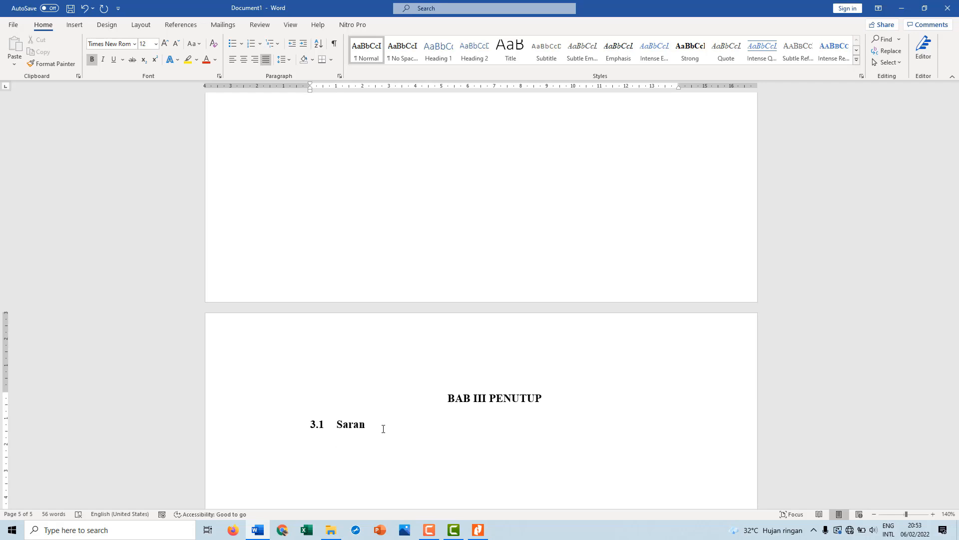
{"action": "key", "text": "ctrl+b"}
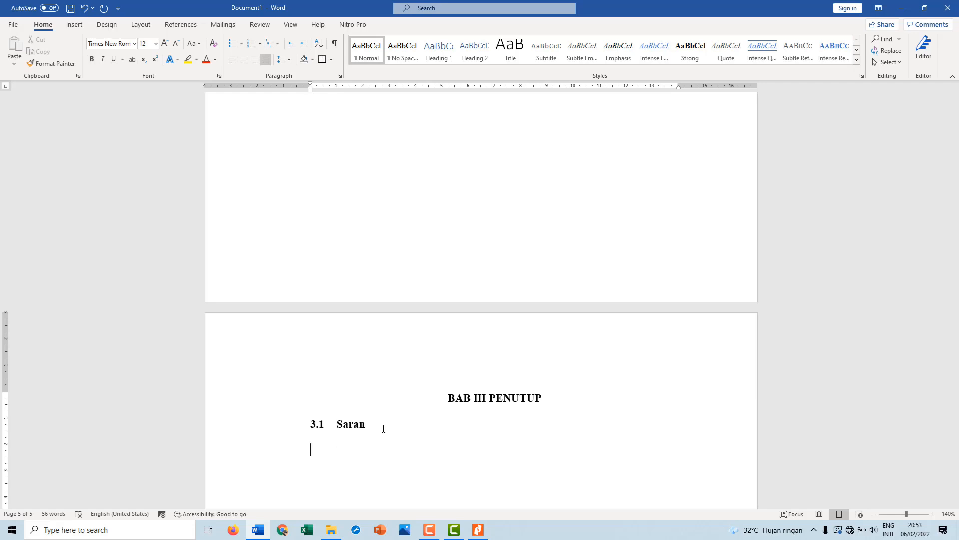
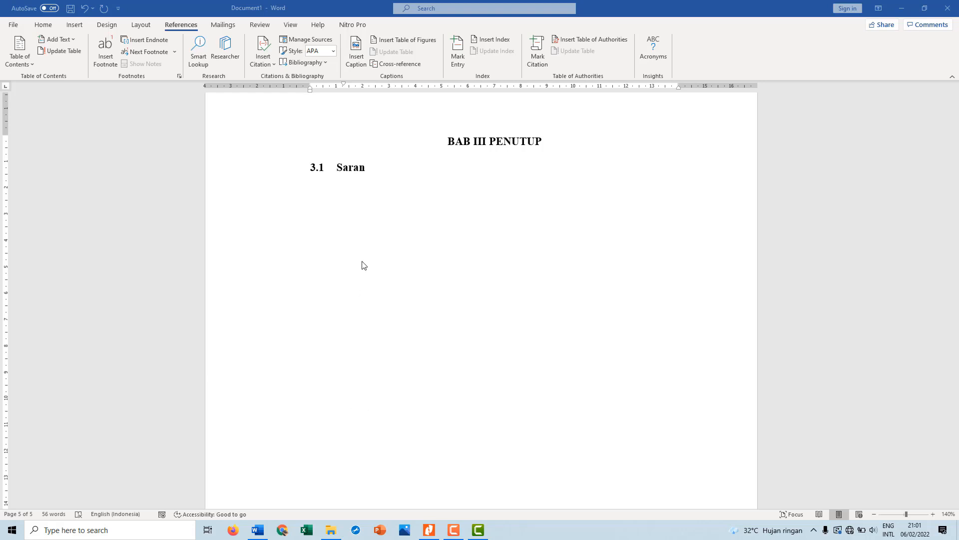
Insert a page break below the "Saran" section and remove the first-line indent on the new page
{"action": "left_click", "coordinate": [356, 210]}
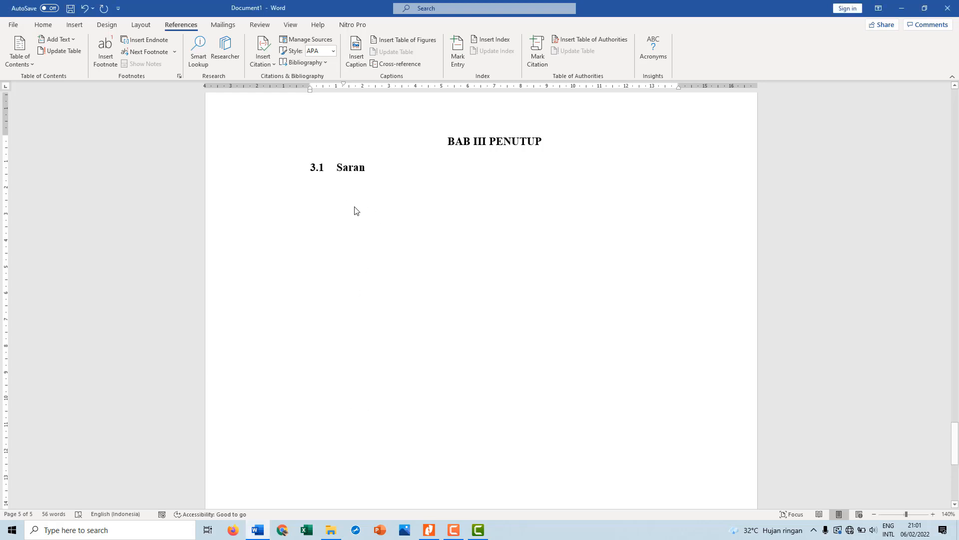
{"action": "key", "text": "ctrl+Return"}
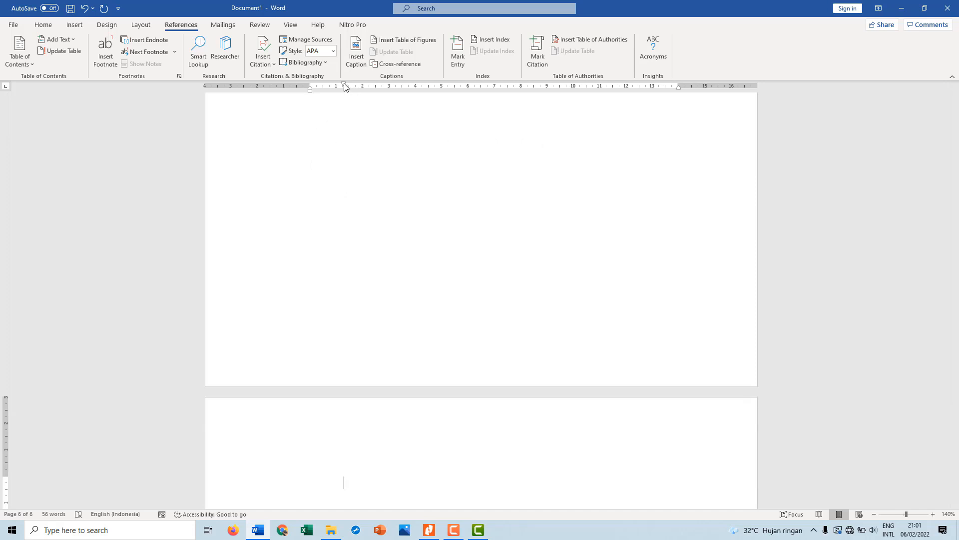
{"action": "left_click_drag", "start_coordinate": [344, 86], "coordinate": [309, 90]}
Create a new bibliography source of type Book and add the author's first and last name
{"action": "left_click", "coordinate": [307, 40]}
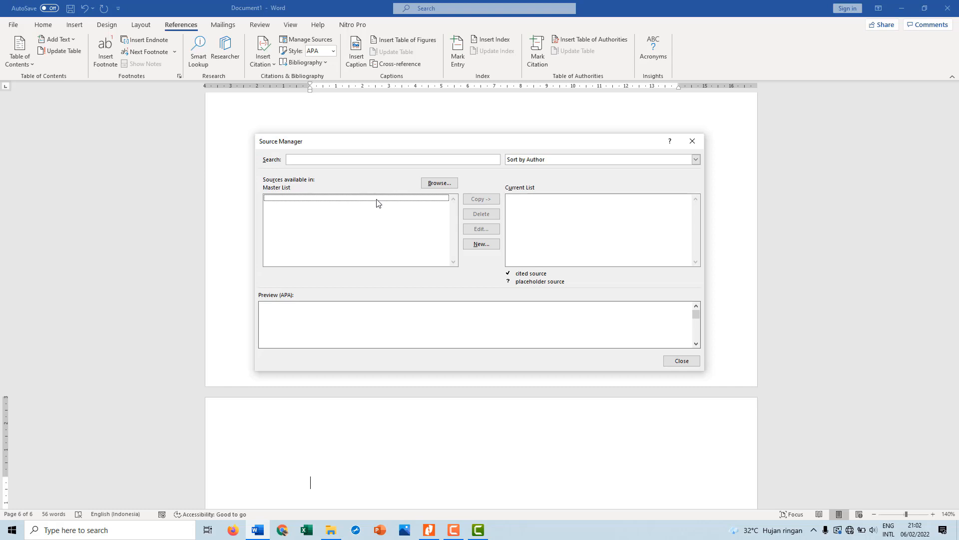
{"action": "left_click", "coordinate": [481, 244]}
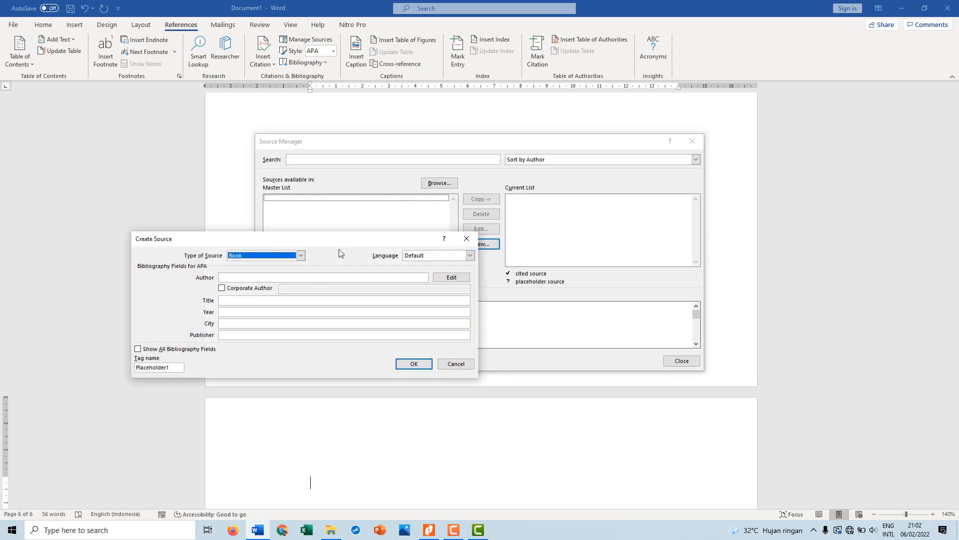
{"action": "left_click_drag", "start_coordinate": [348, 237], "coordinate": [436, 191]}
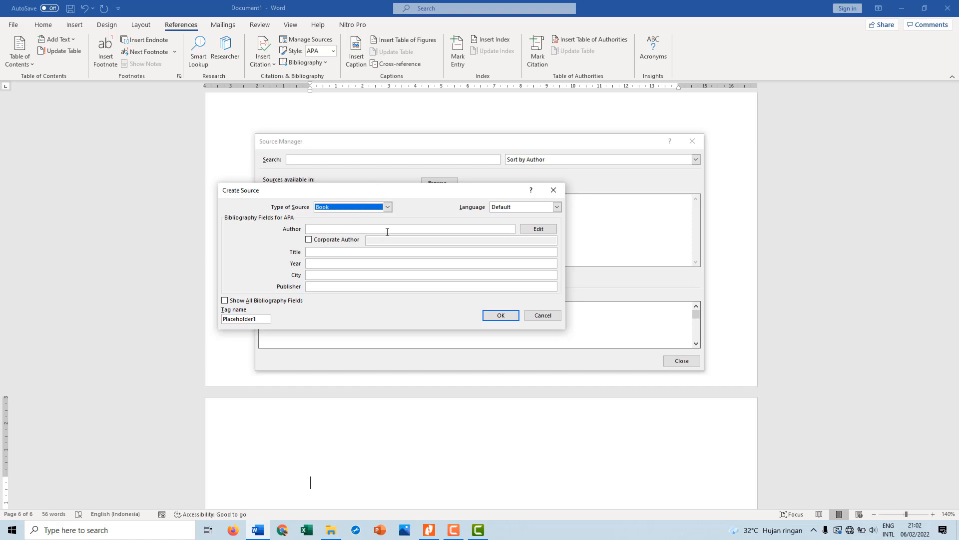
{"action": "left_click", "coordinate": [388, 207]}
{"action": "left_click", "coordinate": [388, 207]}
{"action": "left_click", "coordinate": [325, 229]}
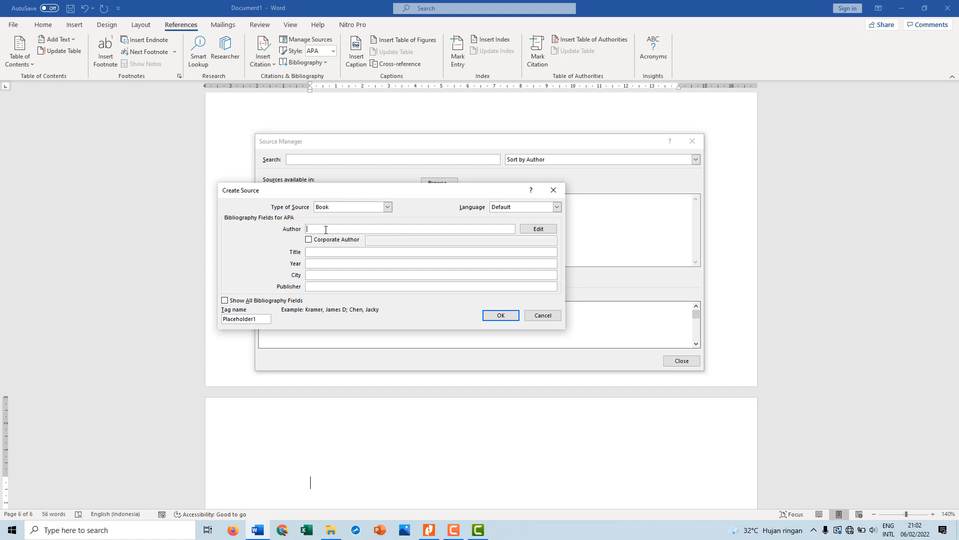
{"action": "left_click", "coordinate": [533, 231]}
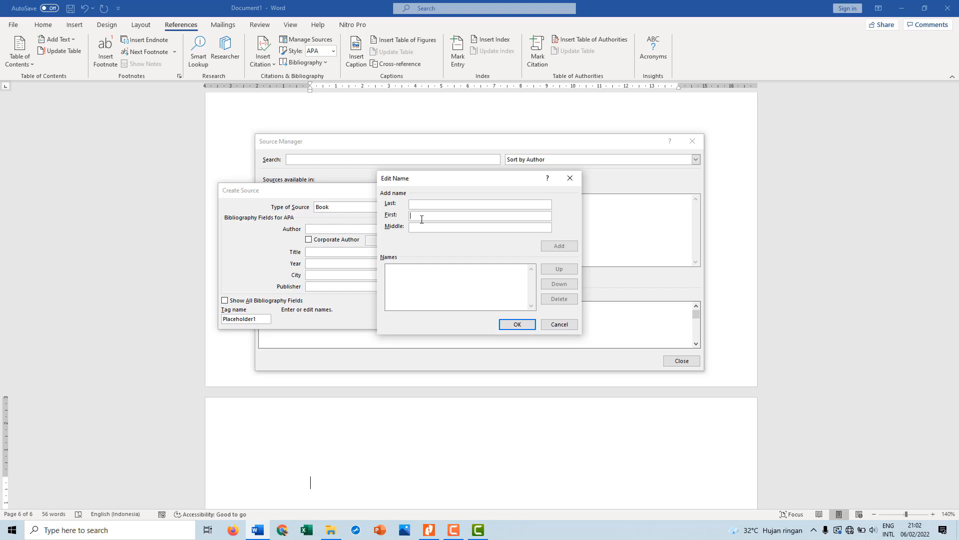
{"action": "type", "text": "Anang"}
{"action": "left_click", "coordinate": [430, 206]}
{"action": "type", "text": "Hermansyah"}
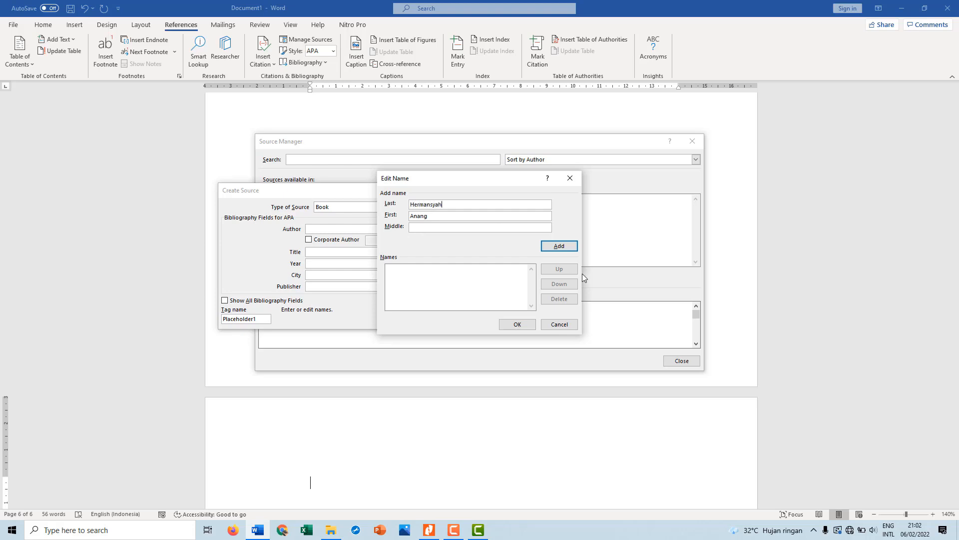
{"action": "left_click", "coordinate": [555, 247]}
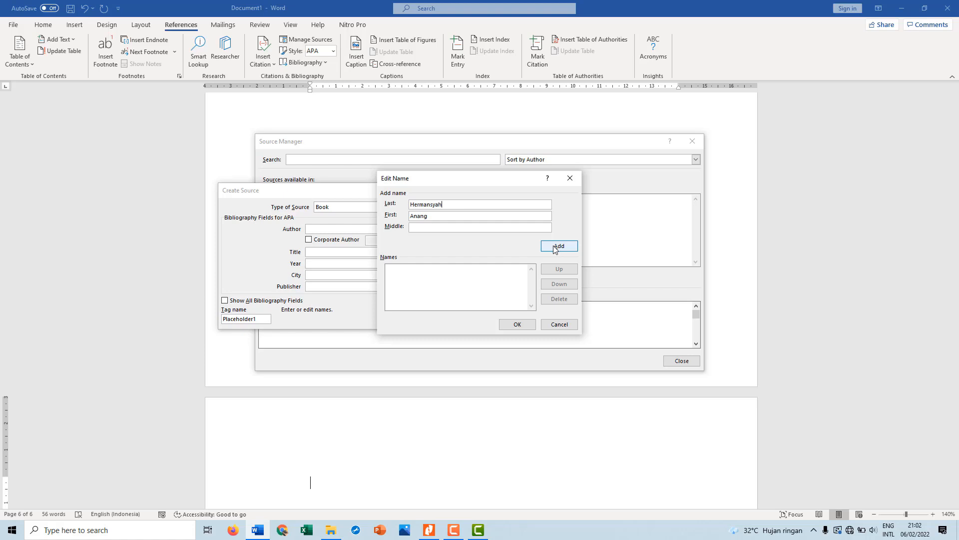
{"action": "left_click", "coordinate": [522, 325]}
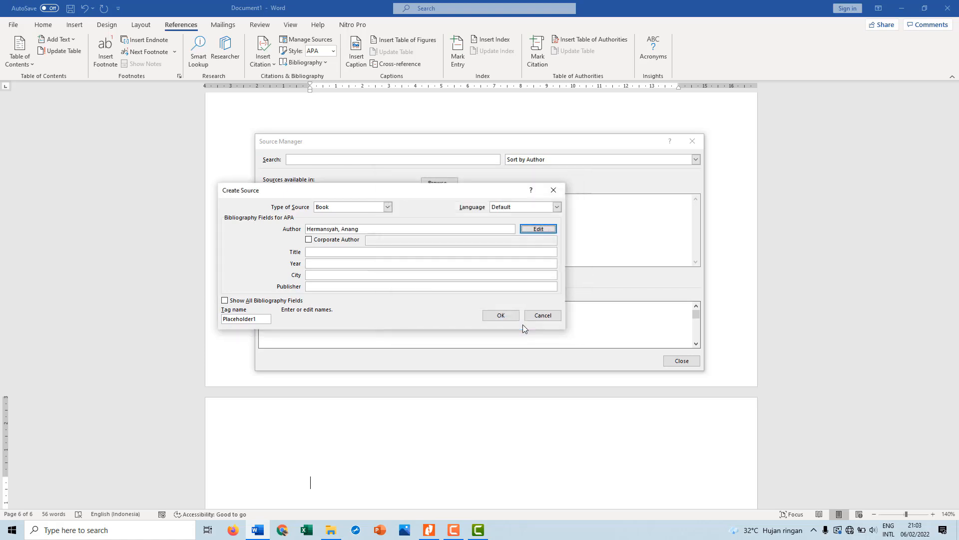
Set the book source's title to "Menulis Dengan Jiwa" and its year to 2021
{"action": "left_click", "coordinate": [319, 251]}
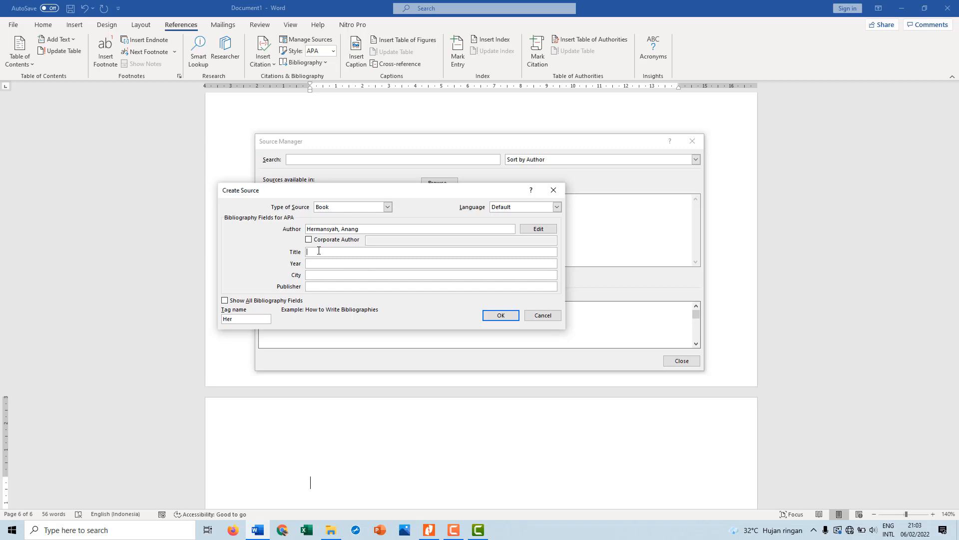
{"action": "type", "text": "Menulis dengan Jiwa"}
{"action": "key", "text": "BackSpace"}
{"action": "type", "text": "D"}
{"action": "left_click", "coordinate": [359, 264]}
{"action": "type", "text": "2021"}
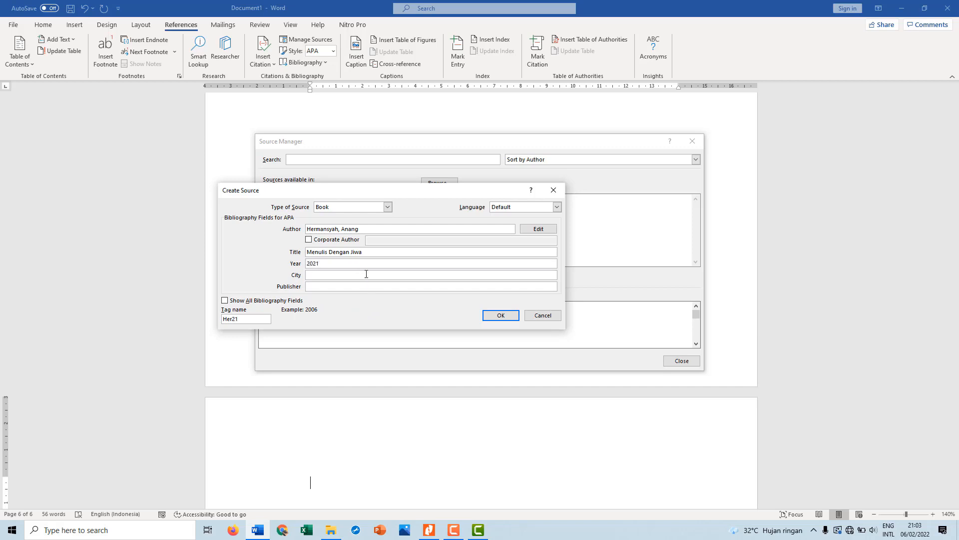
Set the source's city to "Palangka Raya" and publisher to "Balawa Edu", and save the source
{"action": "left_click", "coordinate": [366, 274]}
{"action": "type", "text": "Palangka Raya"}
{"action": "left_click", "coordinate": [367, 289]}
{"action": "type", "text": "C"}
{"action": "key", "text": "BackSpace"}
{"action": "type", "text": "Balawa Edu"}
{"action": "left_click", "coordinate": [497, 316]}
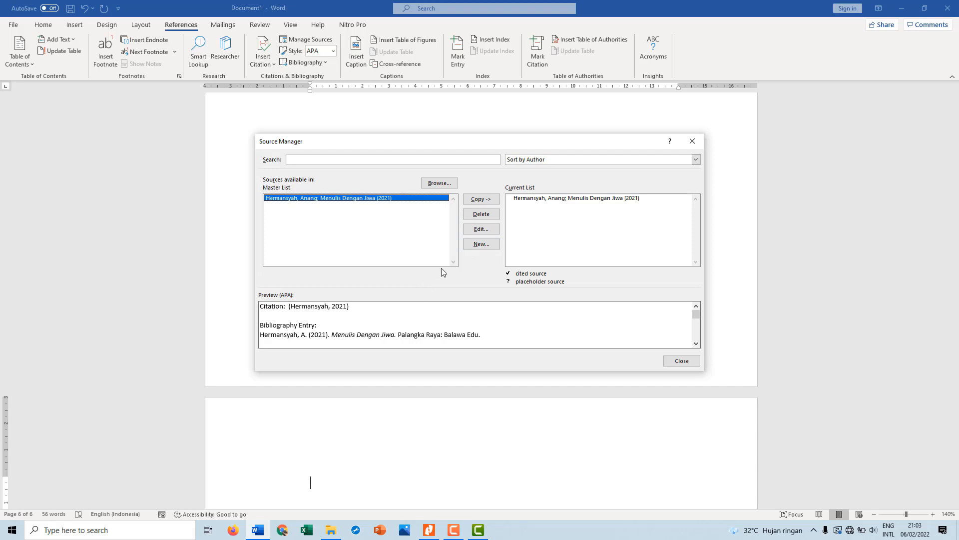
Create a second Book source and enter its author's first and last name
{"action": "left_click", "coordinate": [481, 246]}
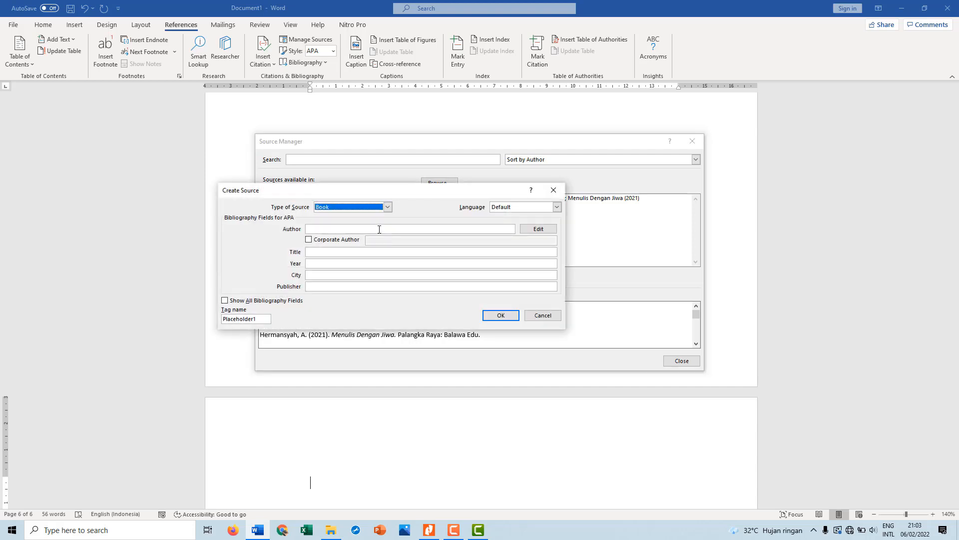
{"action": "left_click", "coordinate": [540, 229]}
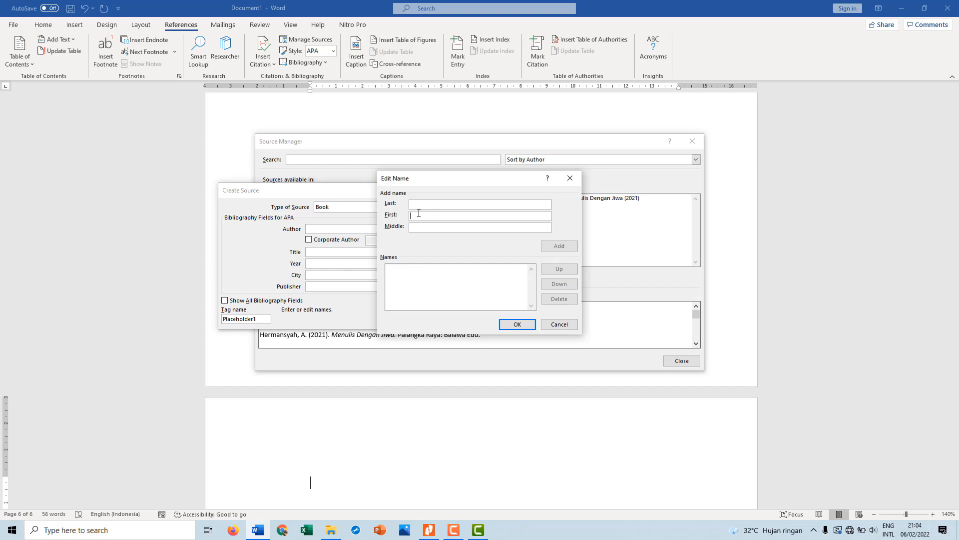
{"action": "left_click", "coordinate": [418, 214]}
{"action": "type", "text": "M"}
{"action": "type", "text": "A"}
{"action": "type", "text": "nang"}
{"action": "left_click", "coordinate": [421, 206]}
{"action": "type", "text": "Hermansyah"}
{"action": "left_click", "coordinate": [515, 325]}
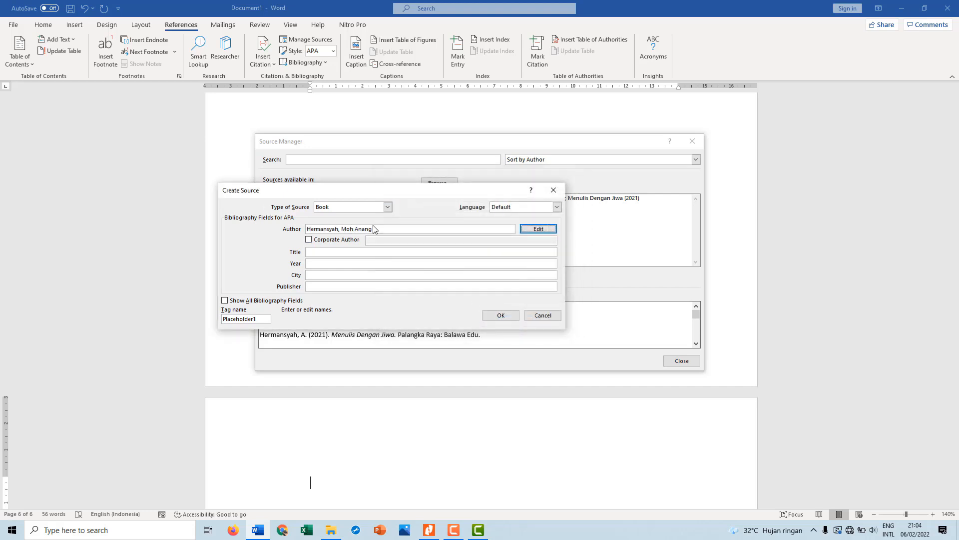
Title the second source "Menulis Dengan Tangan" and set its year to 2021
{"action": "left_click", "coordinate": [317, 252]}
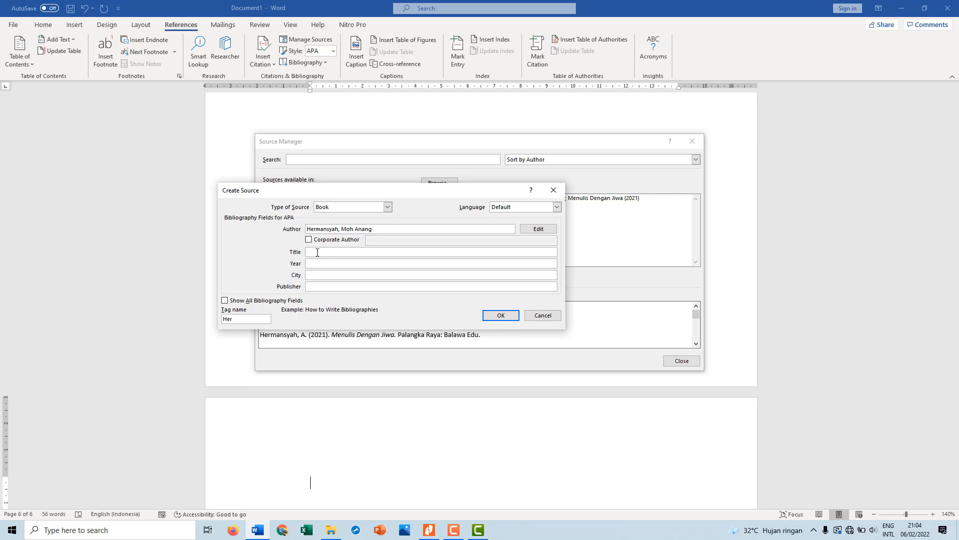
{"action": "type", "text": "Menulis Dengan Ta"}
{"action": "type", "text": "nganb"}
{"action": "left_click", "coordinate": [323, 262]}
{"action": "type", "text": "2021"}
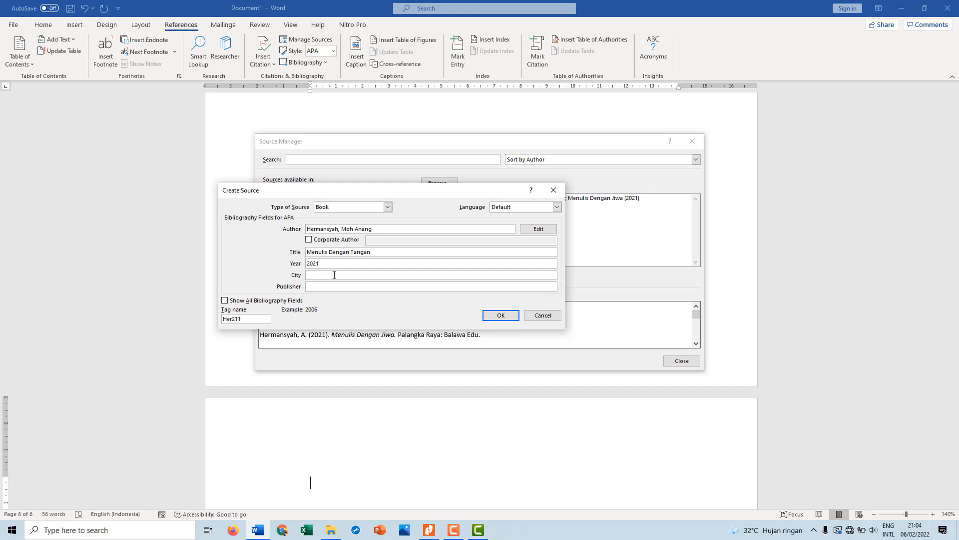
Give the second source the city "Palangka Raya" and publisher "Manajemen Pendidikan", save it and close the source manager
{"action": "left_click", "coordinate": [343, 275]}
{"action": "type", "text": "Palangka Raya"}
{"action": "left_click", "coordinate": [351, 285]}
{"action": "type", "text": "Manajemen Pendidikan"}
{"action": "left_click", "coordinate": [514, 320]}
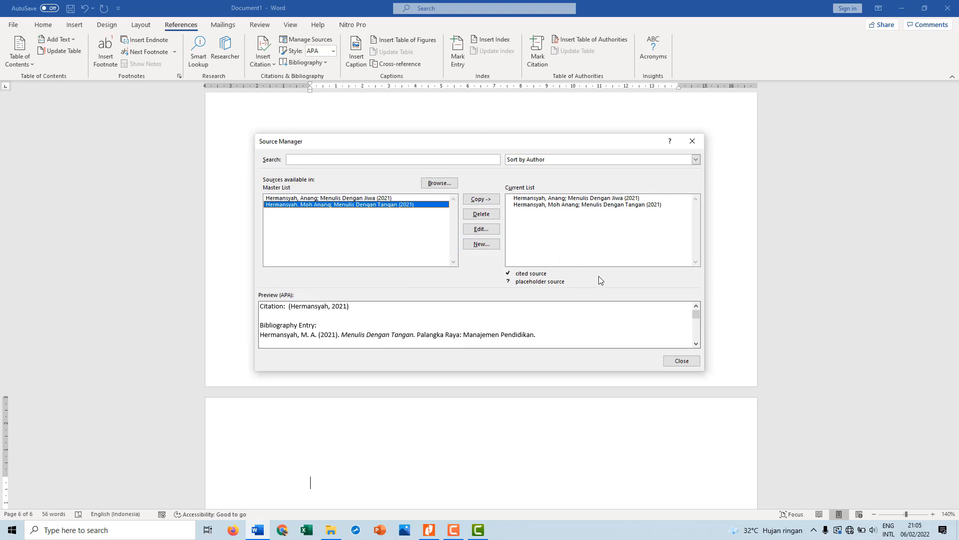
{"action": "left_click", "coordinate": [677, 361]}
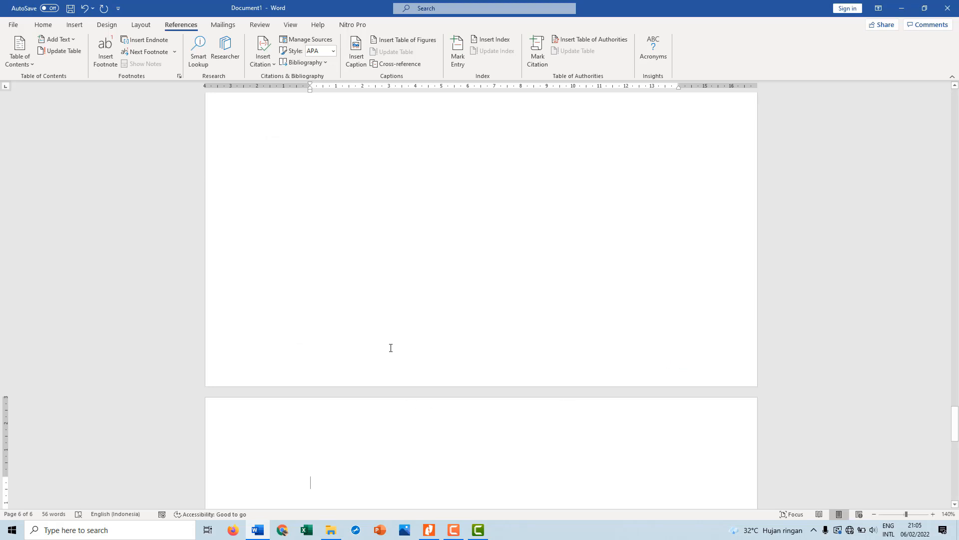
Insert the built-in References bibliography on the new last page
{"action": "scroll", "coordinate": [390, 348], "scroll_direction": "up", "scroll_amount": 1}
{"action": "scroll", "coordinate": [390, 347], "scroll_direction": "down", "scroll_amount": 2}
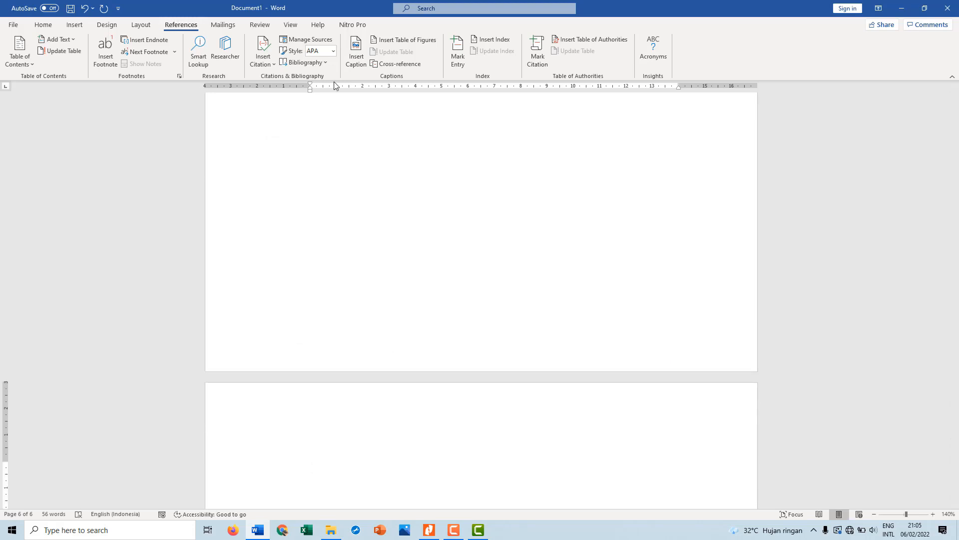
{"action": "left_click", "coordinate": [326, 62]}
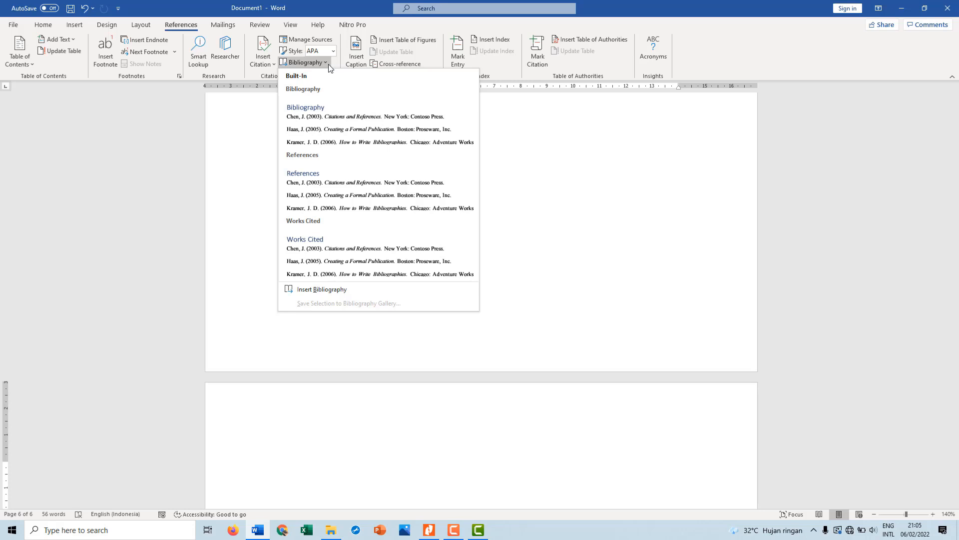
{"action": "left_click", "coordinate": [316, 187]}
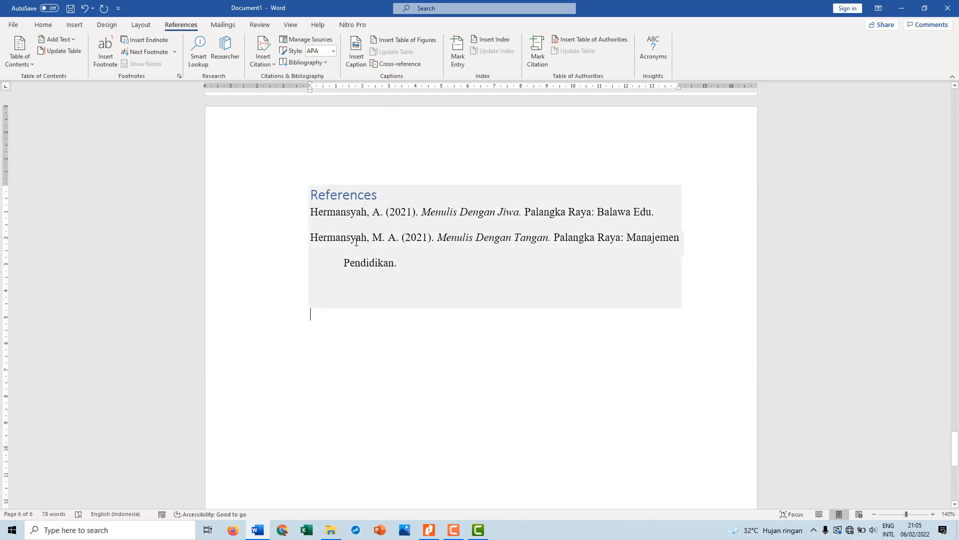
Replace the bibliography heading with "DAFTAR PUSTAKA", centre it and add a blank line below it
{"action": "double_click", "coordinate": [356, 195]}
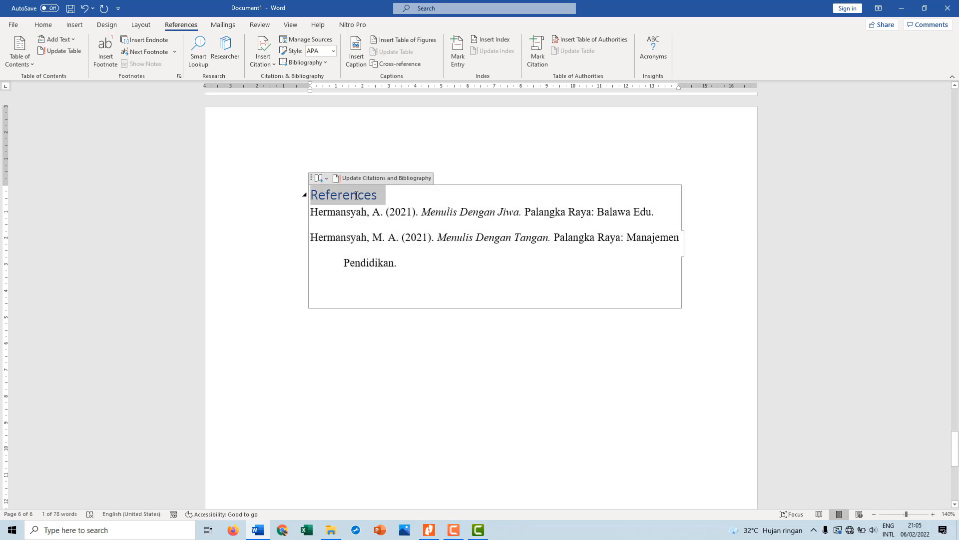
{"action": "type", "text": "DAFT"}
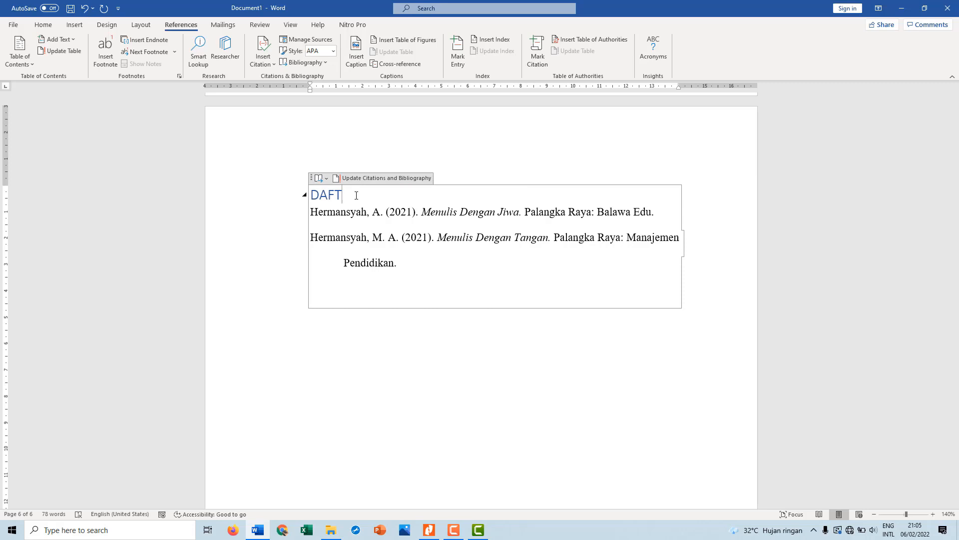
{"action": "type", "text": "AR PUSTAKA"}
{"action": "key", "text": "Return"}
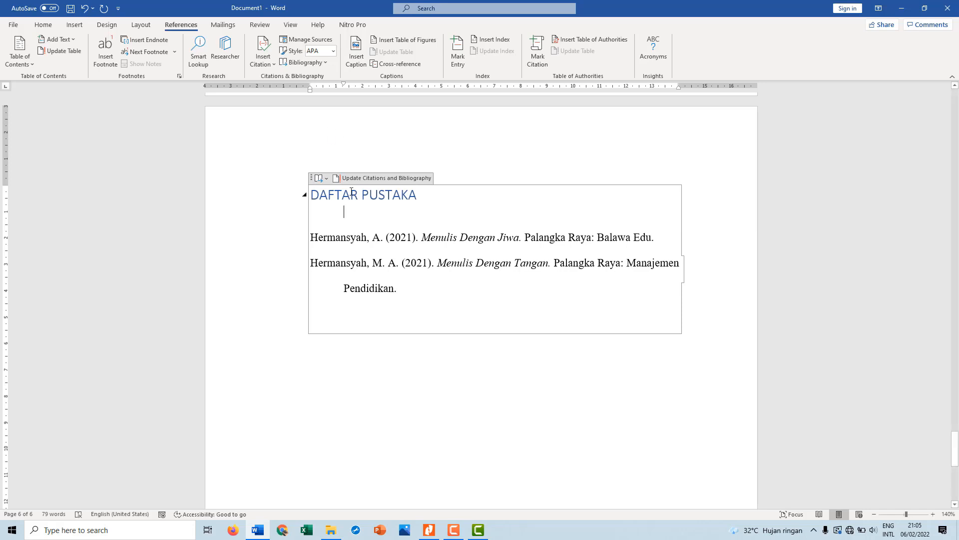
{"action": "key", "text": "ctrl+e"}
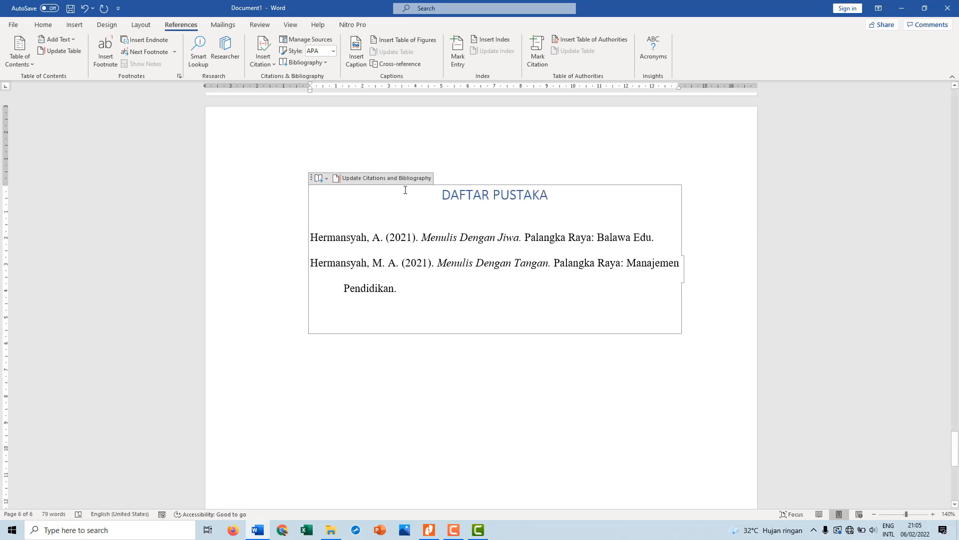
Format the "DAFTAR PUSTAKA" heading in Times New Roman, size 12, with black font colour
{"action": "left_click", "coordinate": [436, 195]}
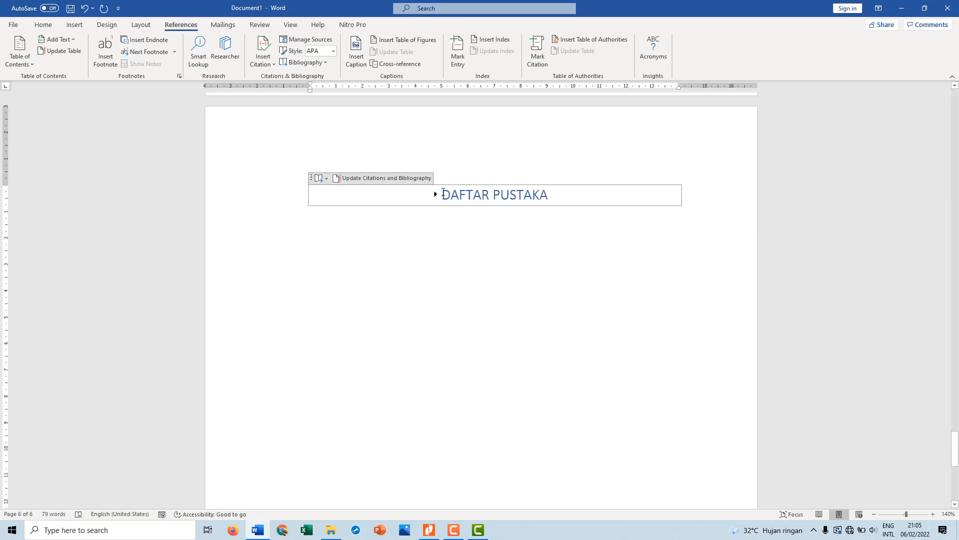
{"action": "left_click", "coordinate": [436, 195]}
{"action": "left_click_drag", "start_coordinate": [442, 194], "coordinate": [542, 195]}
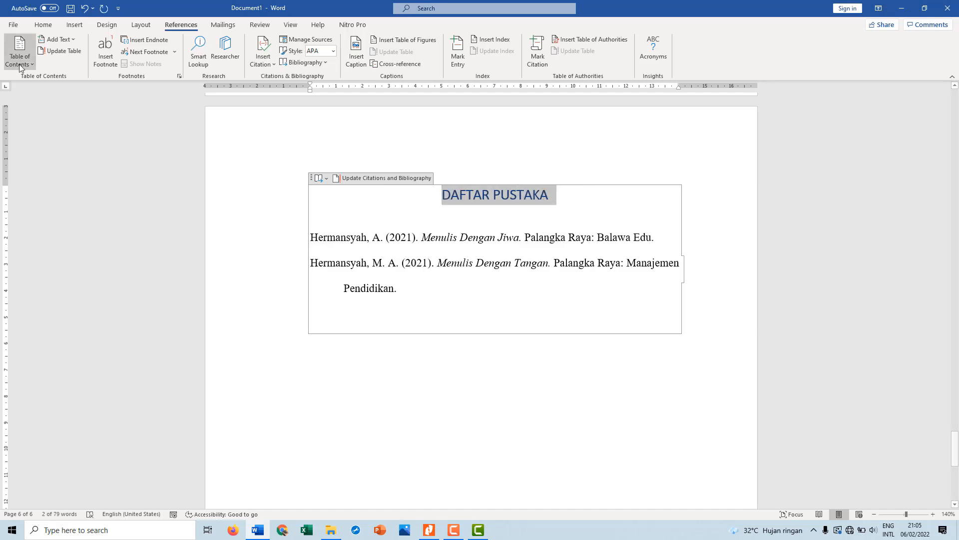
{"action": "left_click", "coordinate": [43, 25]}
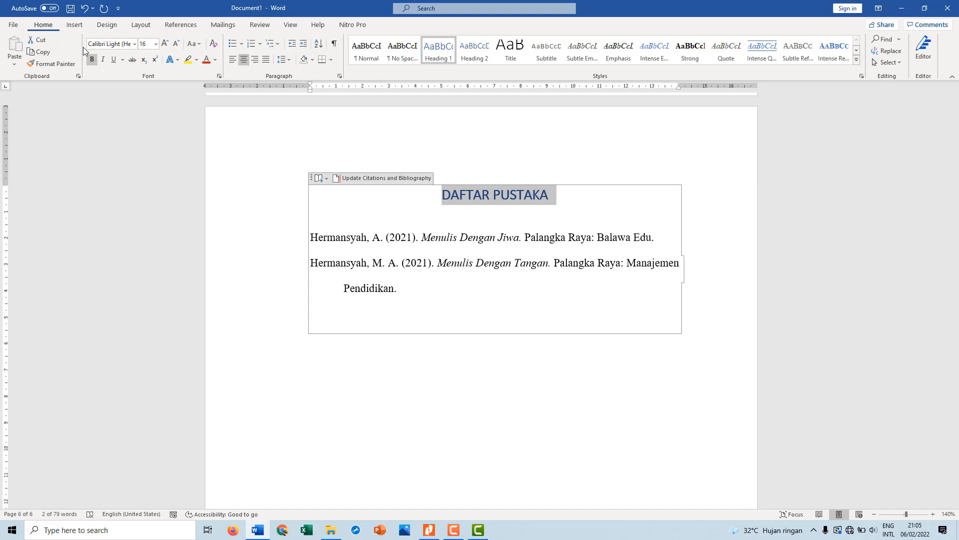
{"action": "left_click", "coordinate": [133, 44]}
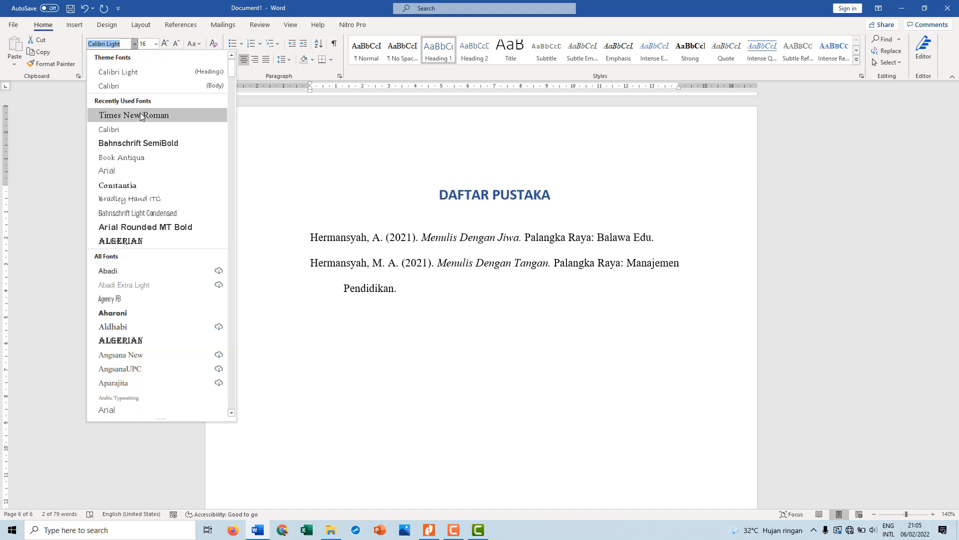
{"action": "left_click", "coordinate": [140, 117]}
{"action": "left_click", "coordinate": [156, 44]}
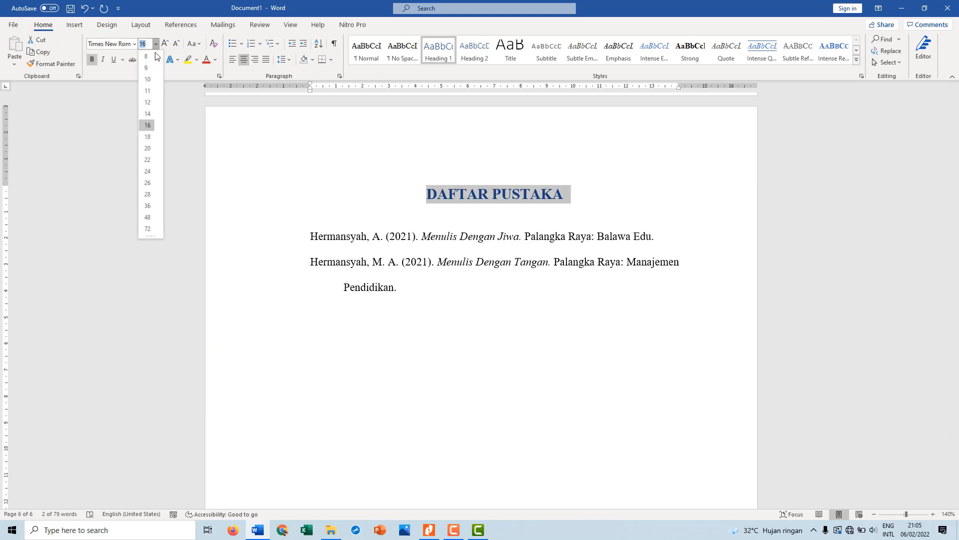
{"action": "left_click", "coordinate": [149, 102]}
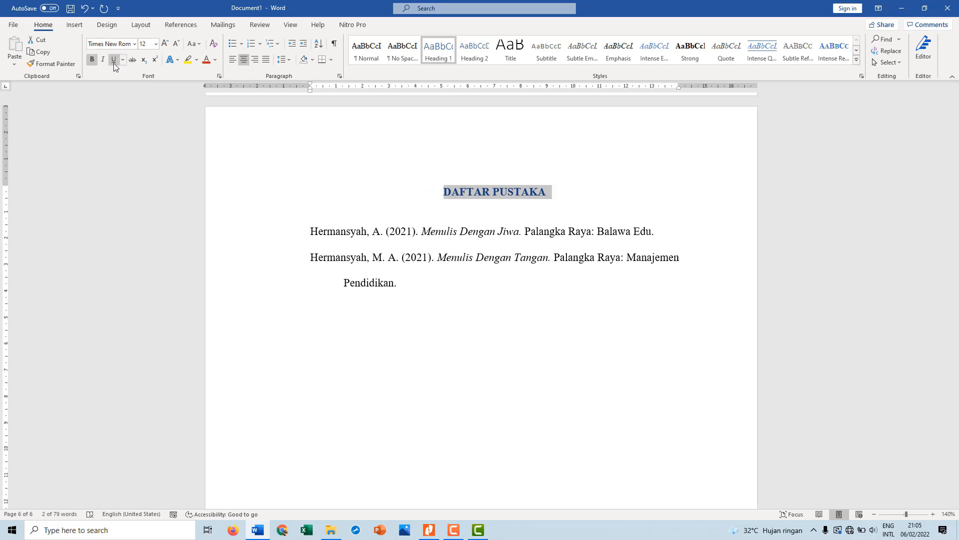
{"action": "left_click", "coordinate": [215, 60]}
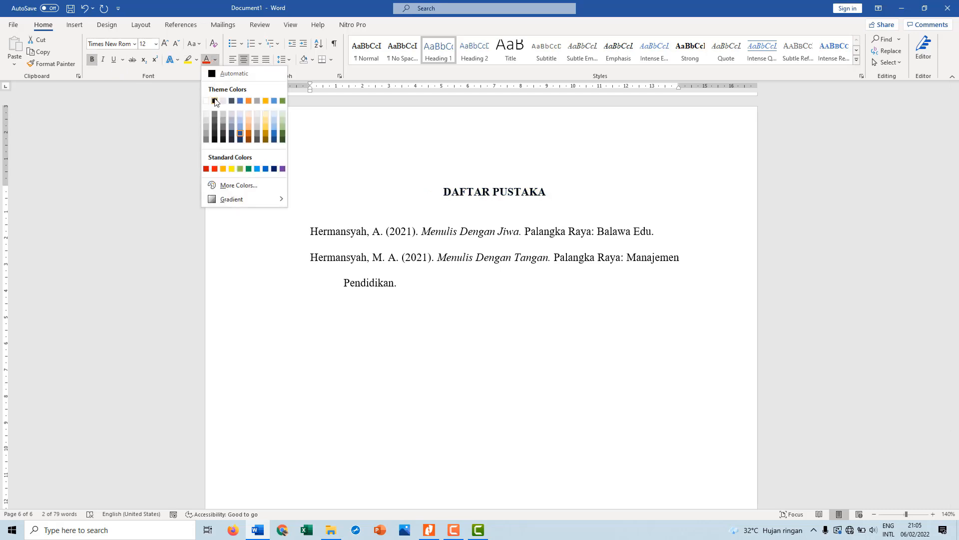
{"action": "left_click", "coordinate": [228, 70]}
{"action": "left_click", "coordinate": [463, 299]}
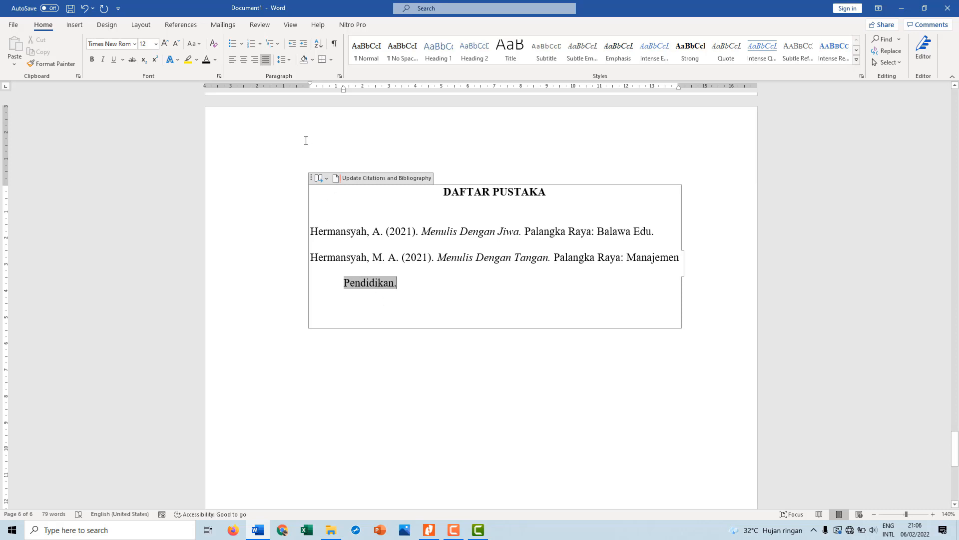
Create a third source of type Book in the source manager and enter the author's last and first name
{"action": "left_click", "coordinate": [181, 24]}
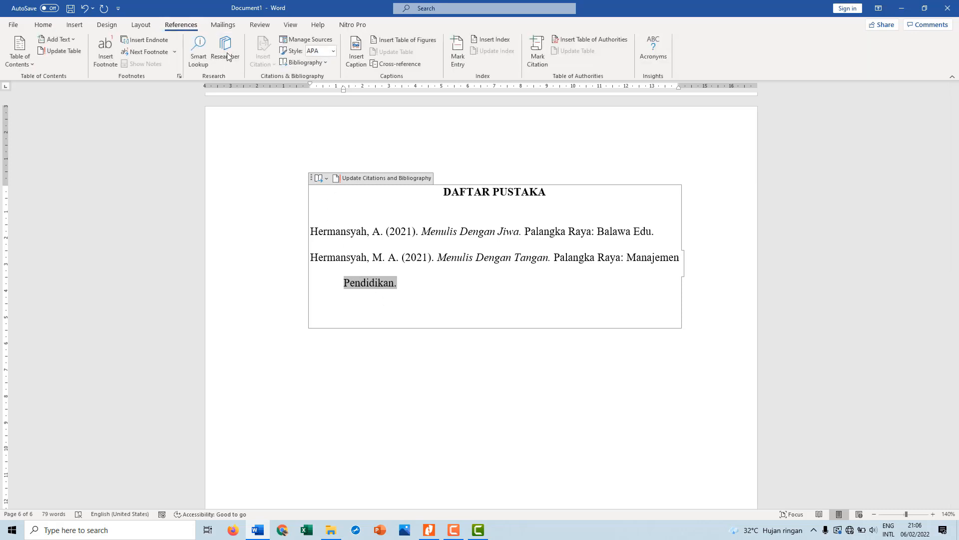
{"action": "left_click", "coordinate": [305, 39]}
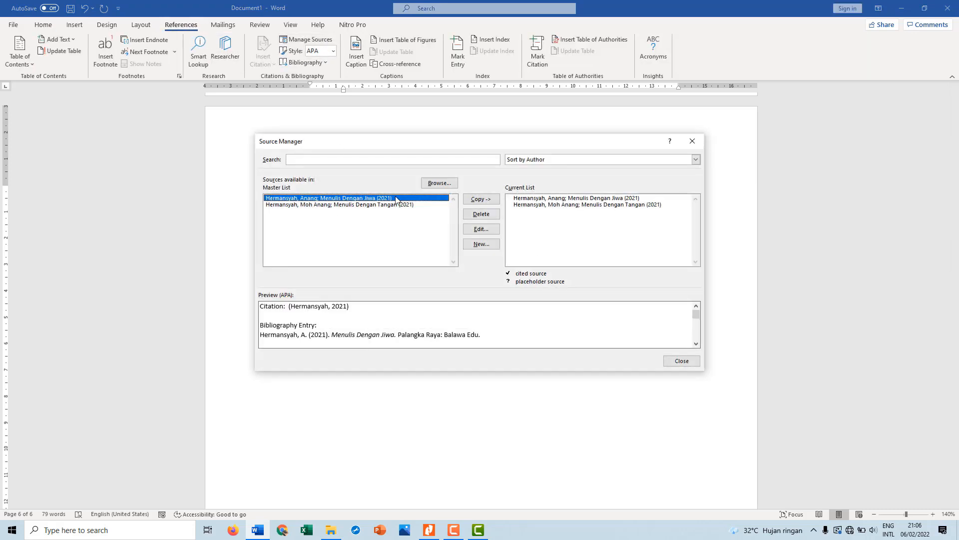
{"action": "left_click", "coordinate": [494, 243]}
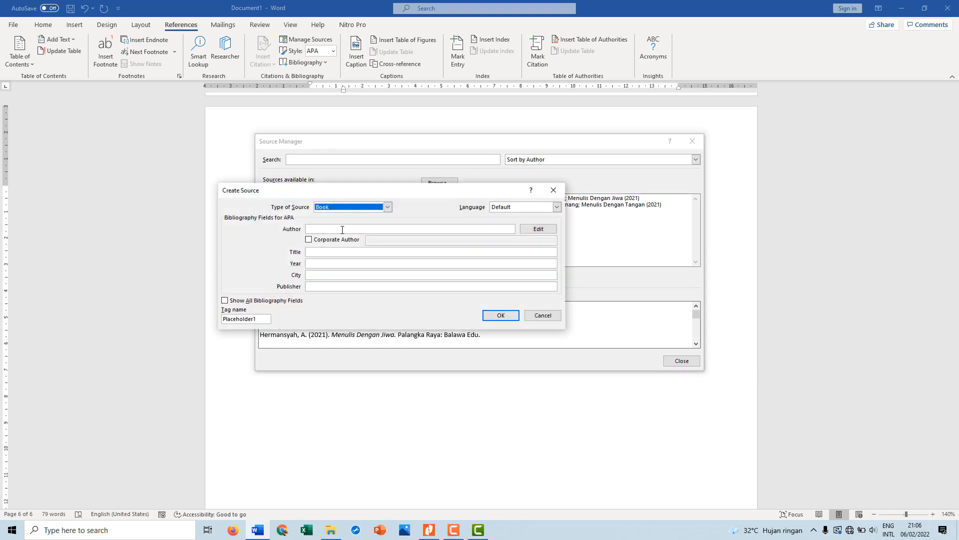
{"action": "left_click", "coordinate": [336, 228]}
{"action": "left_click", "coordinate": [529, 231]}
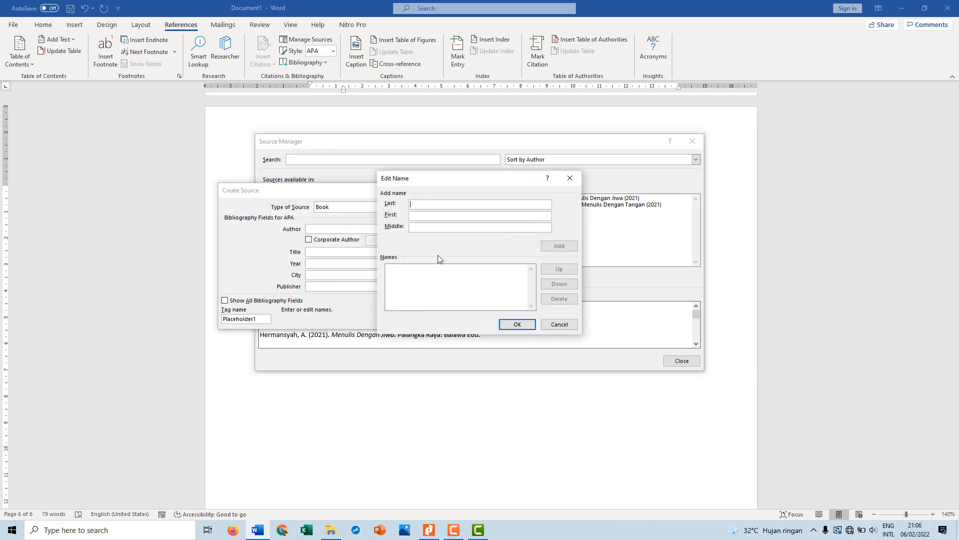
{"action": "type", "text": "ER"}
{"action": "key", "text": "BackSpace"}
{"action": "key", "text": "BackSpace"}
{"action": "left_click", "coordinate": [425, 217]}
{"action": "type", "text": "Erika"}
{"action": "left_click", "coordinate": [435, 206]}
{"action": "type", "text": "Put"}
{"action": "left_click", "coordinate": [517, 324]}
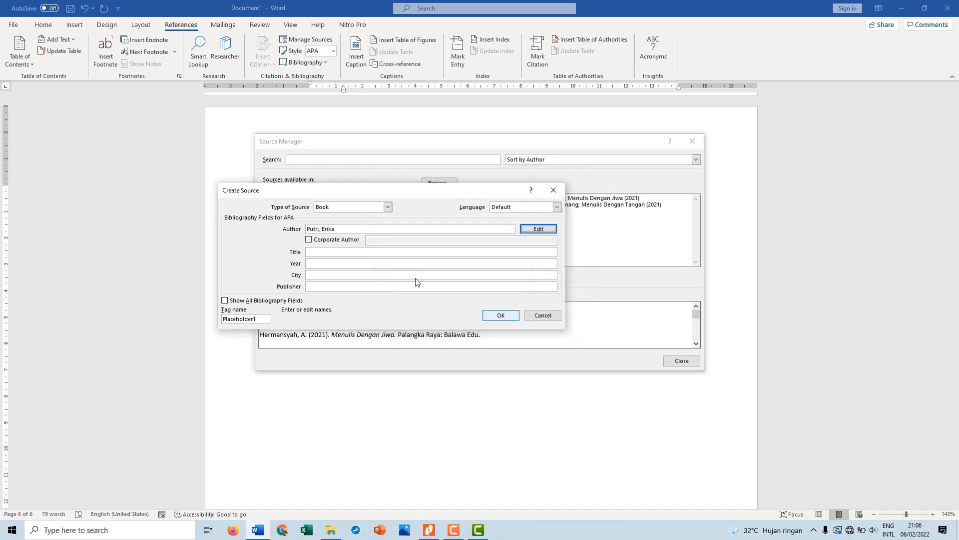
Set the new source's title to "Mengejar Layang-Layang" and its year to 2021
{"action": "left_click", "coordinate": [335, 252]}
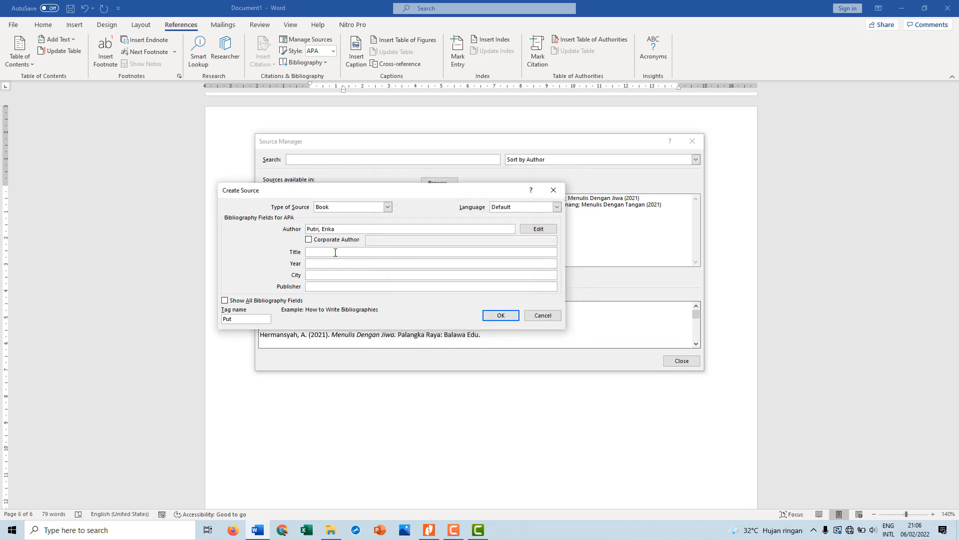
{"action": "type", "text": "Mengejar Layang-Layang"}
{"action": "left_click", "coordinate": [337, 265]}
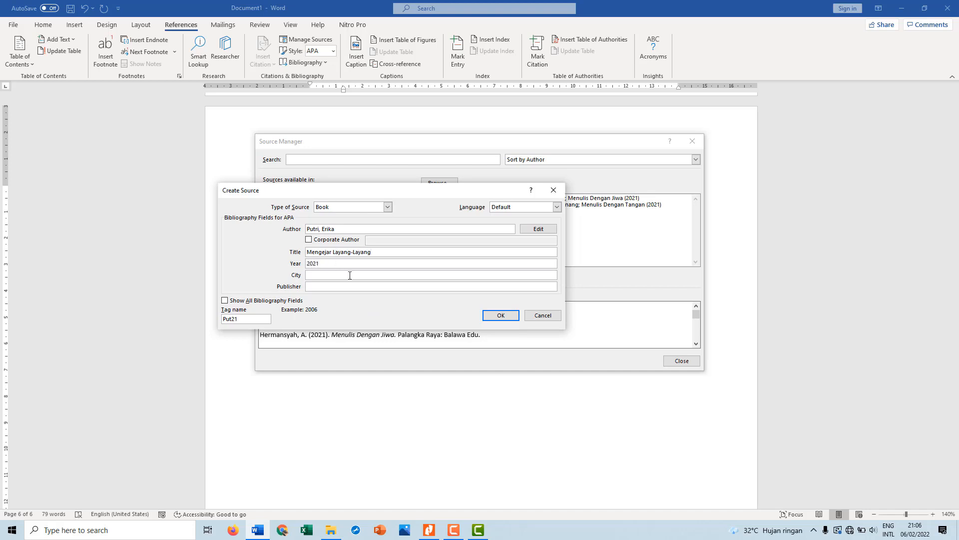
Give the new source the city "Medan" and publisher "Balawa Edu", save it and close the source manager
{"action": "left_click", "coordinate": [350, 275]}
{"action": "type", "text": "Medan"}
{"action": "left_click", "coordinate": [358, 286]}
{"action": "type", "text": "Balawa Edu"}
{"action": "left_click", "coordinate": [501, 315]}
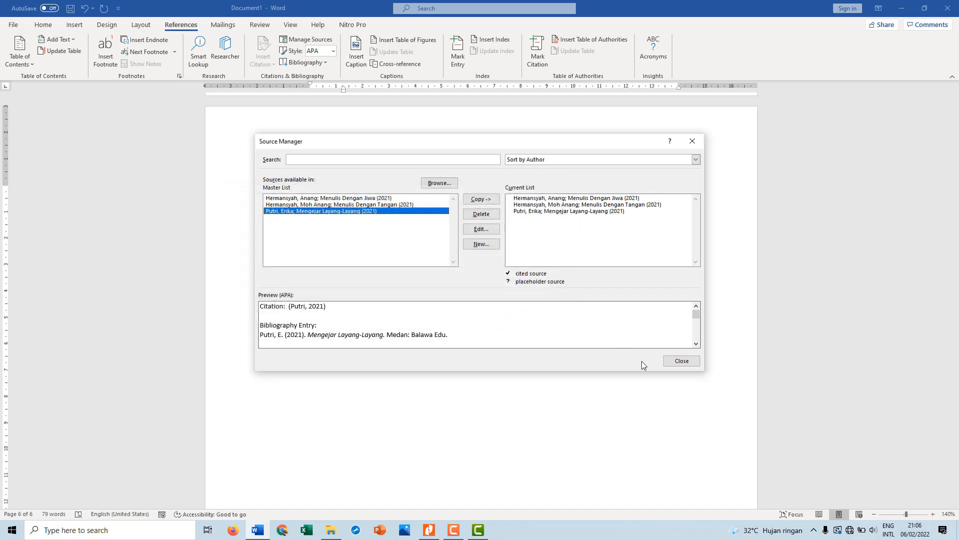
{"action": "left_click", "coordinate": [681, 360]}
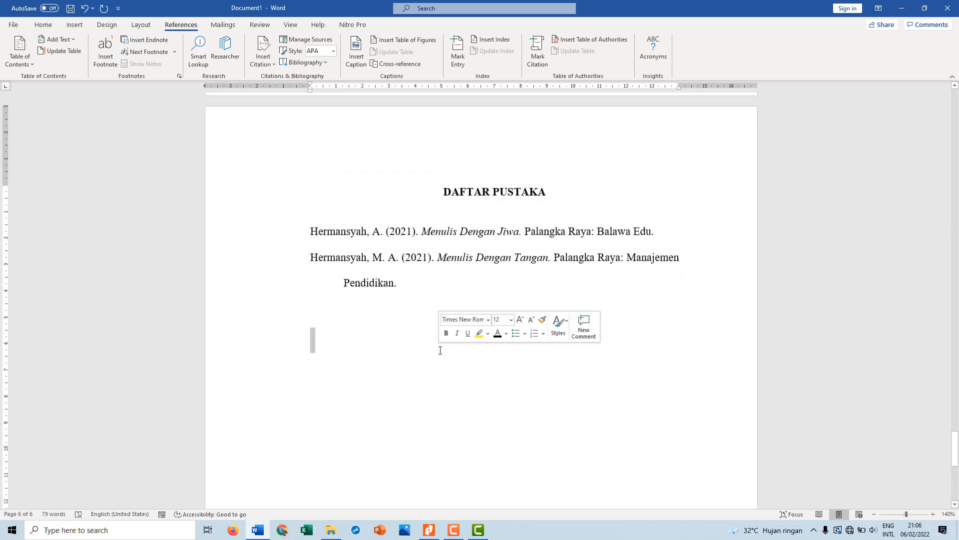
Try to refresh the DAFTAR PUSTAKA list, including with the table of contents update
{"action": "left_click", "coordinate": [353, 250]}
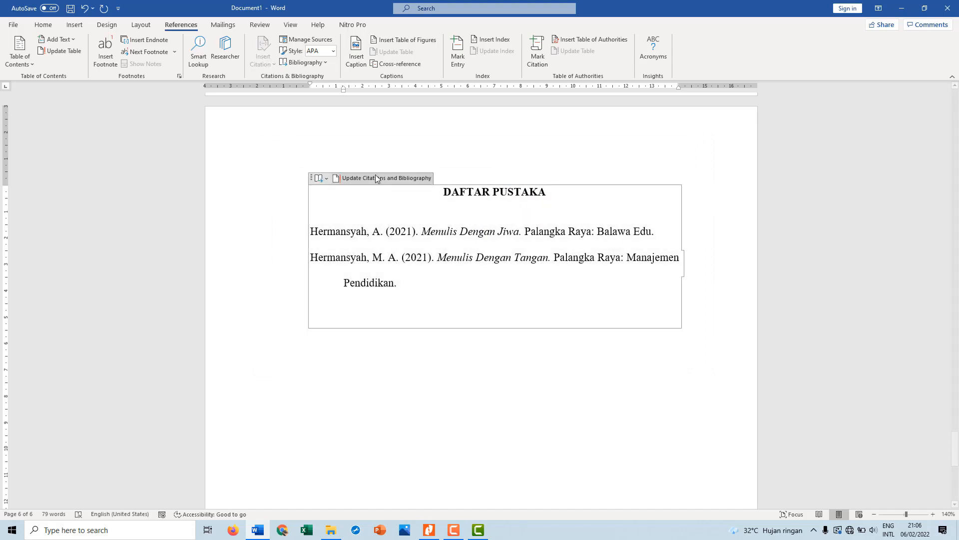
{"action": "left_click", "coordinate": [377, 178]}
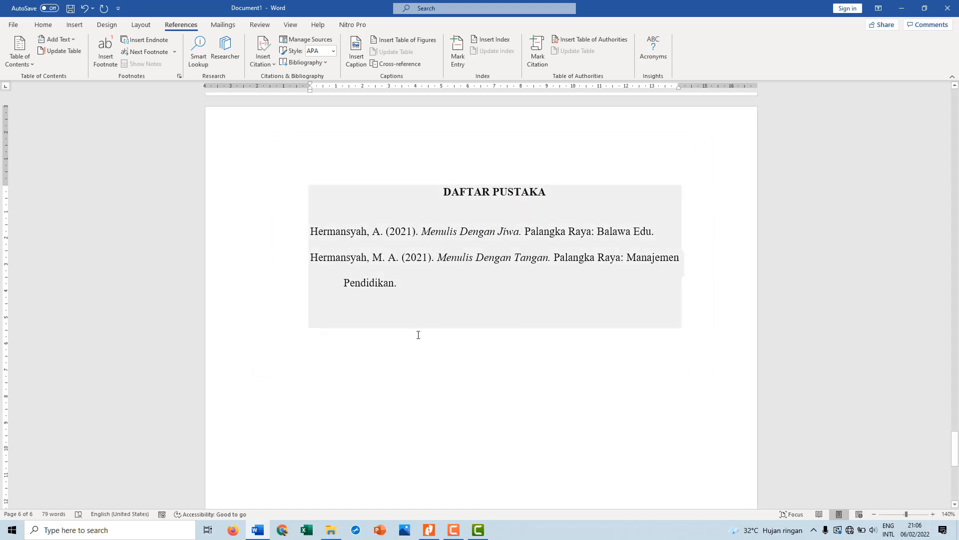
{"action": "left_click", "coordinate": [353, 385]}
{"action": "left_click_drag", "start_coordinate": [353, 385], "coordinate": [350, 194]}
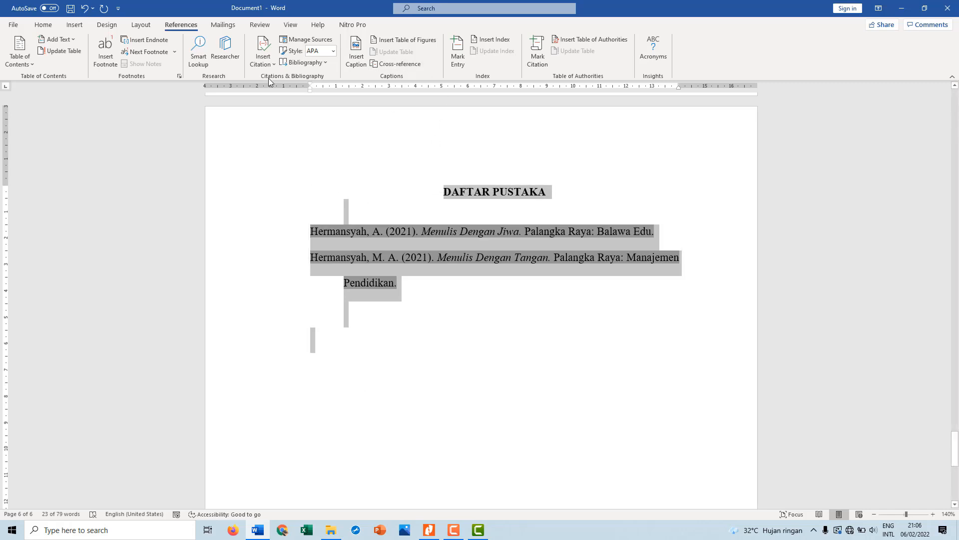
{"action": "left_click", "coordinate": [74, 52]}
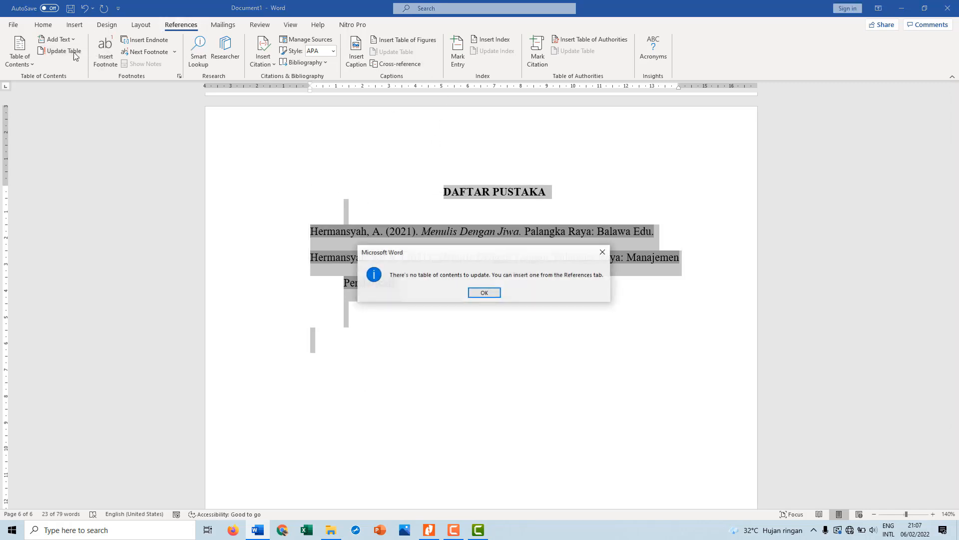
{"action": "left_click", "coordinate": [485, 294]}
Update the citations and bibliography in the DAFTAR PUSTAKA block to include the new source
{"action": "left_click", "coordinate": [440, 263]}
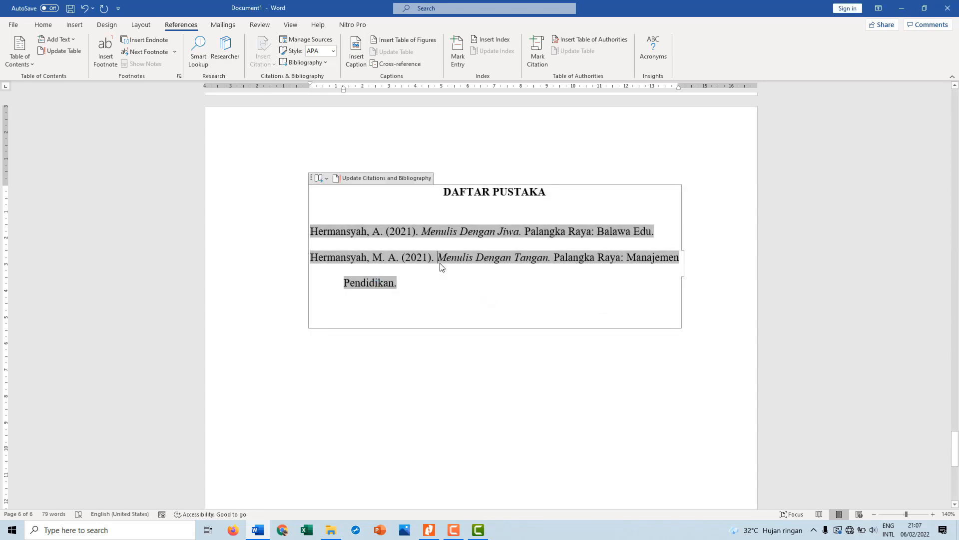
{"action": "left_click", "coordinate": [376, 183]}
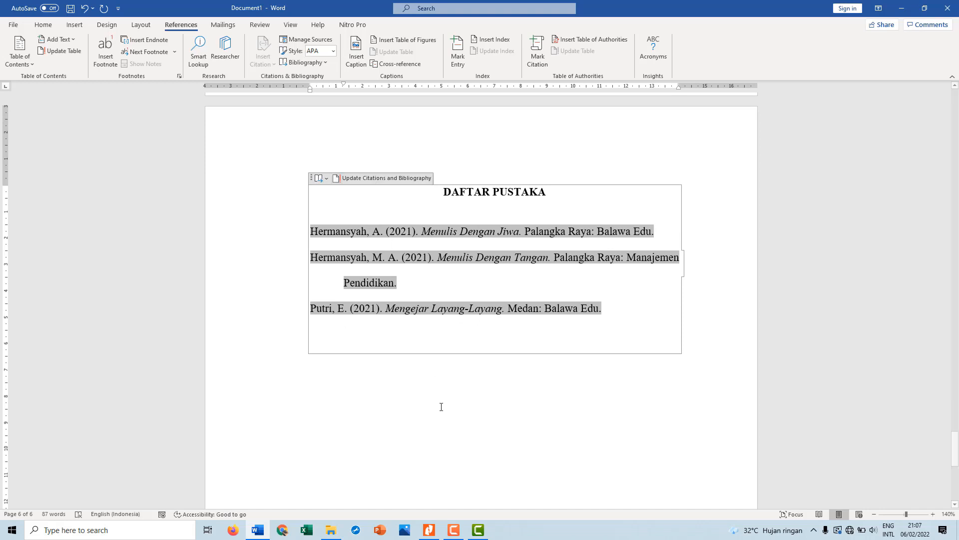
{"action": "left_click", "coordinate": [508, 438]}
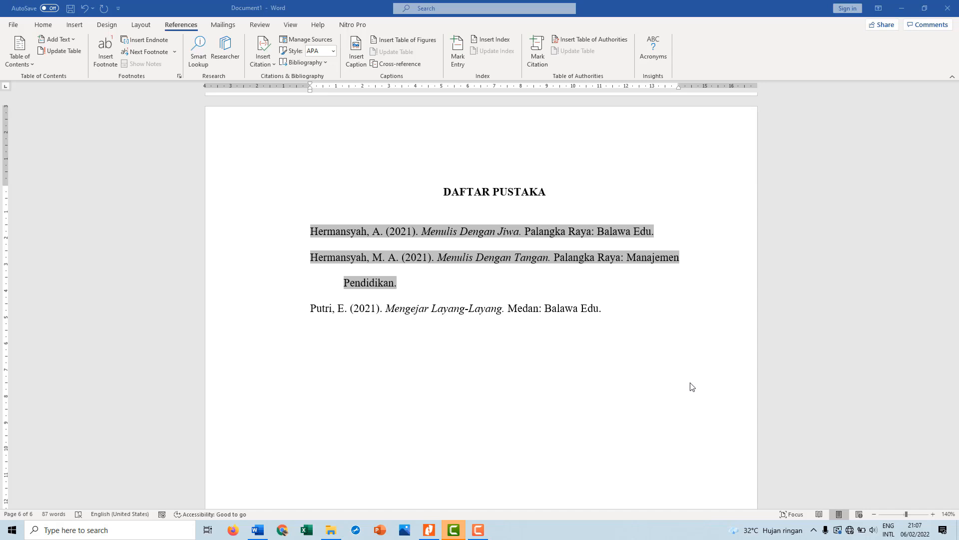
Set the page number format to i, ii, iii, … with numbering starting at i
{"action": "scroll", "coordinate": [604, 258], "scroll_direction": "up", "scroll_amount": 15}
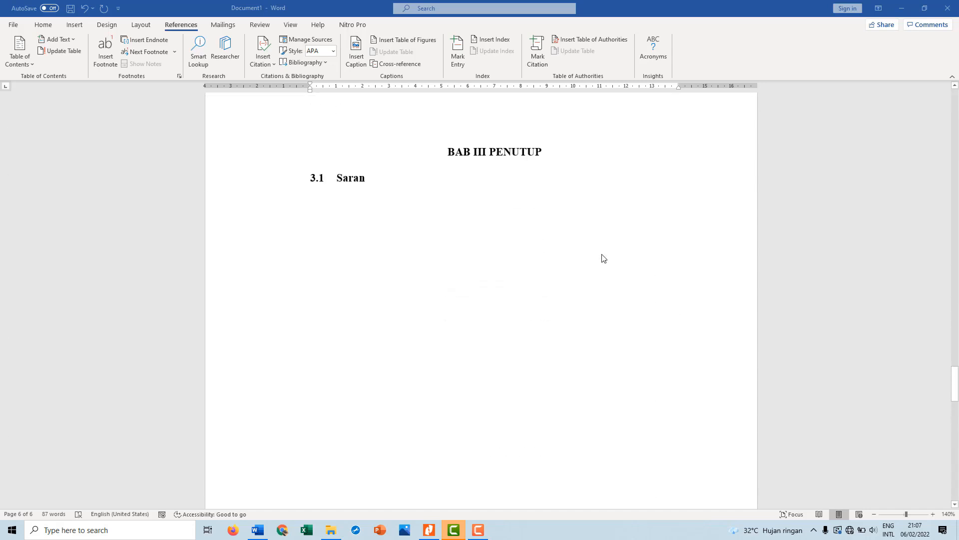
{"action": "scroll", "coordinate": [604, 258], "scroll_direction": "up", "scroll_amount": 10}
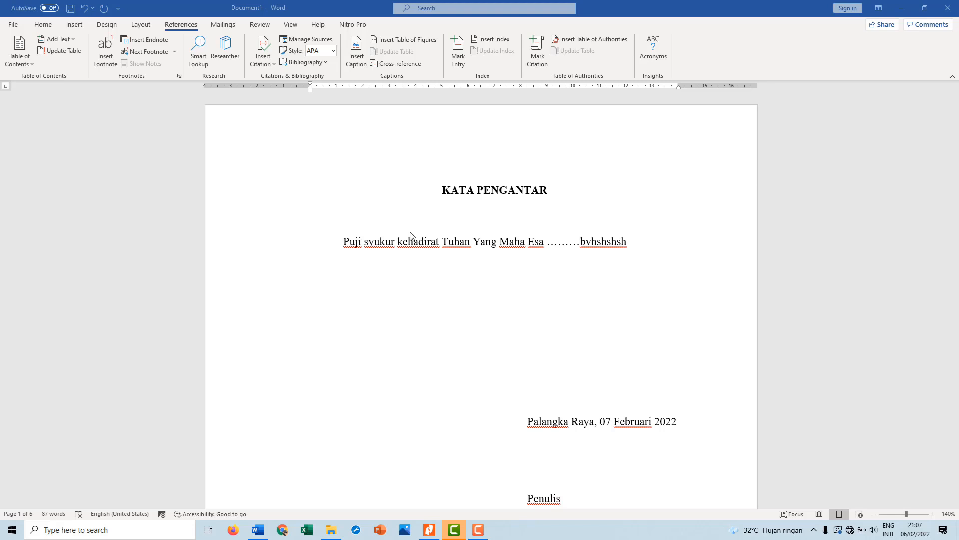
{"action": "left_click", "coordinate": [75, 25]}
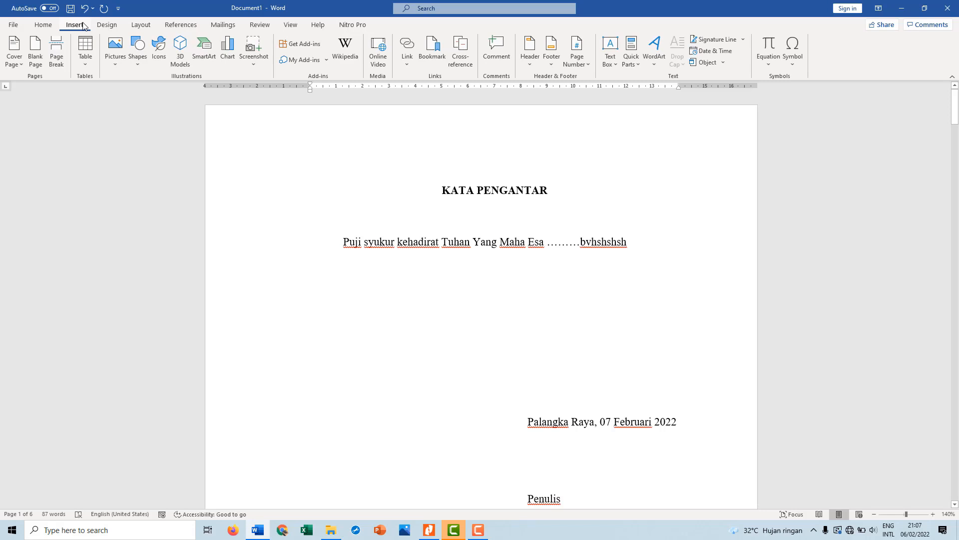
{"action": "left_click", "coordinate": [586, 67]}
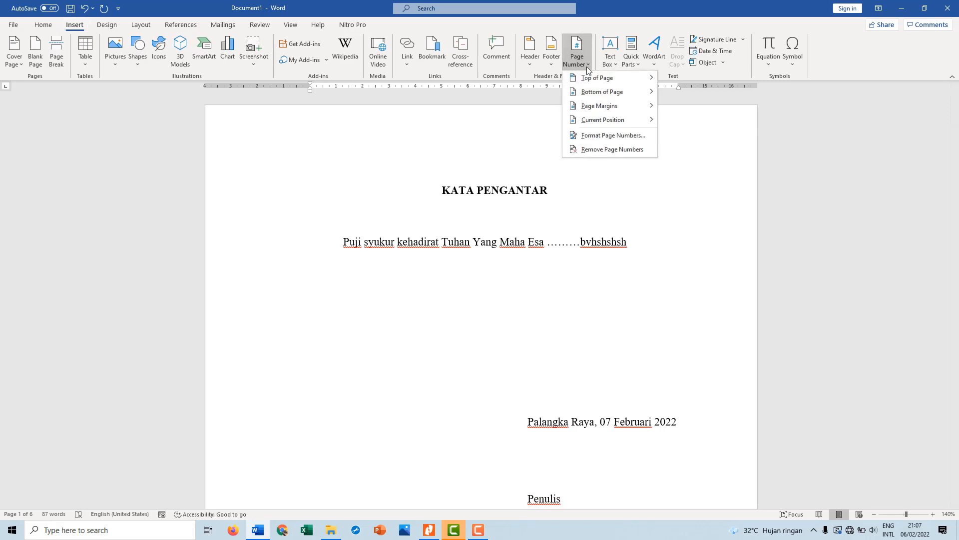
{"action": "left_click", "coordinate": [611, 134]}
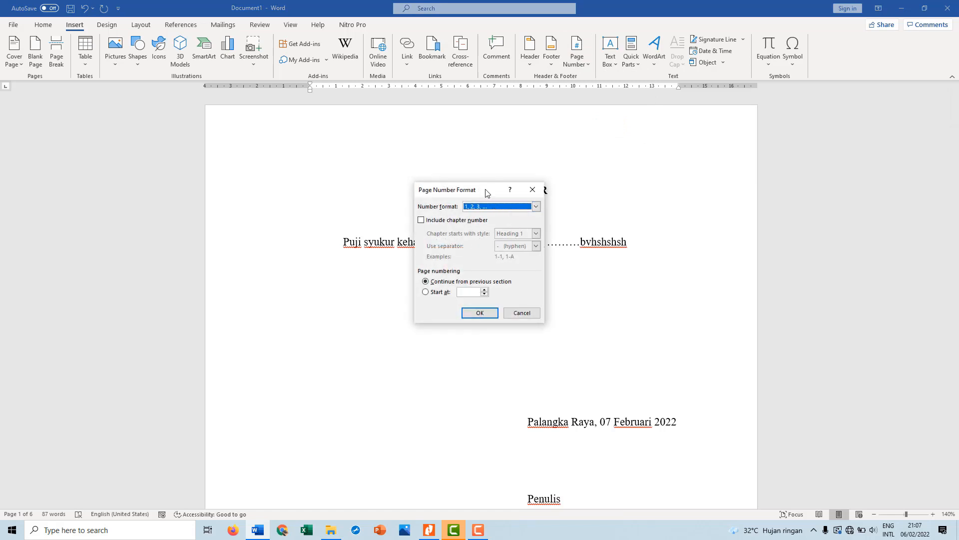
{"action": "left_click_drag", "start_coordinate": [487, 192], "coordinate": [348, 272]}
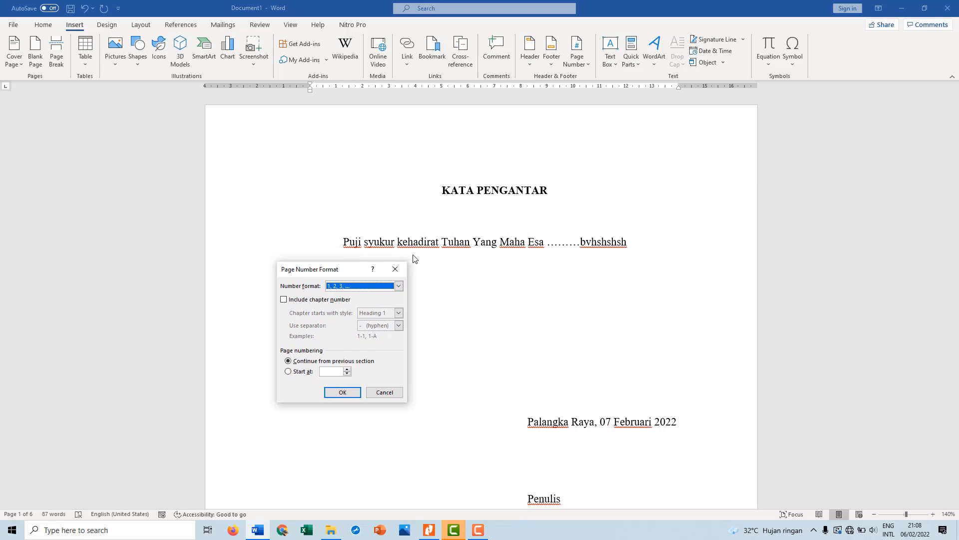
{"action": "left_click", "coordinate": [400, 286]}
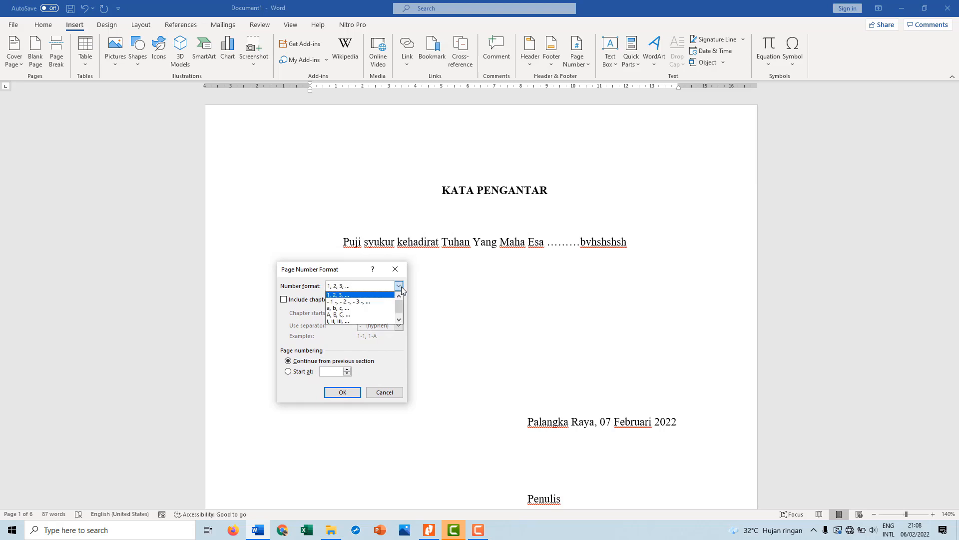
{"action": "left_click", "coordinate": [348, 321]}
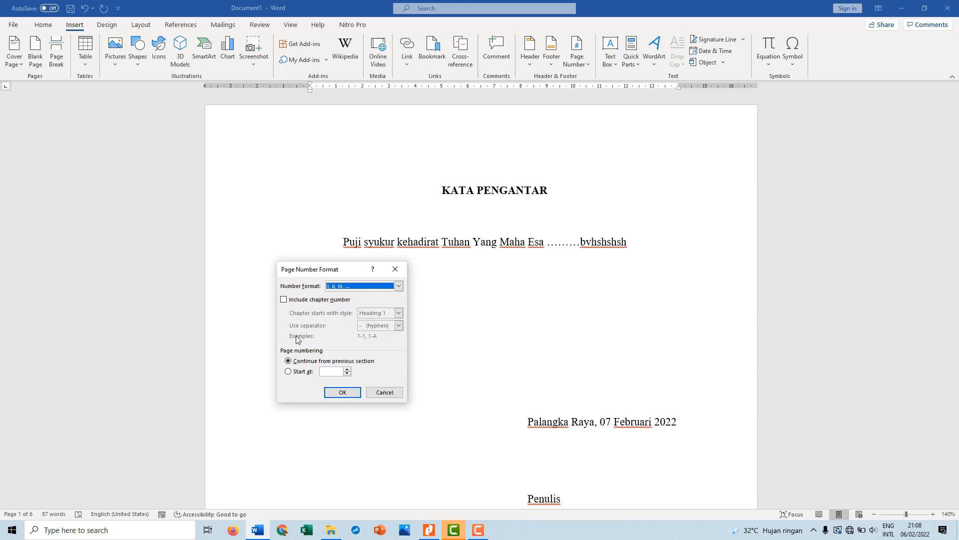
{"action": "left_click", "coordinate": [298, 371]}
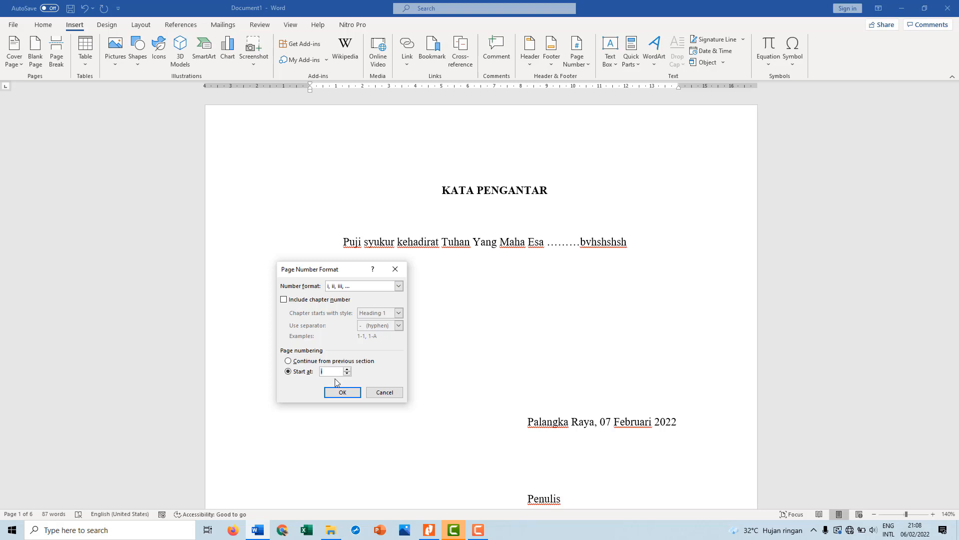
{"action": "left_click", "coordinate": [345, 393]}
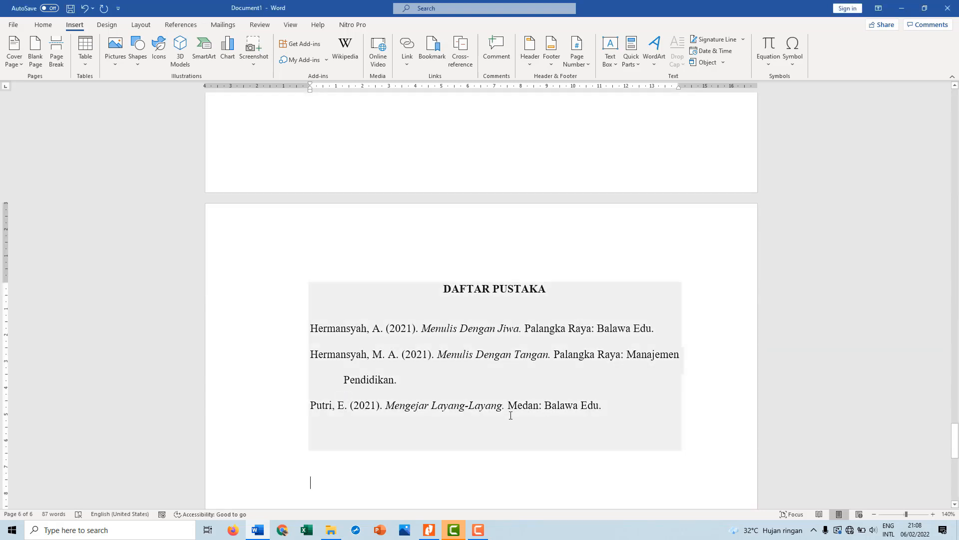
Try a Plain Number 2 page number at the top of the page, remove it and return to the body text
{"action": "scroll", "coordinate": [514, 246], "scroll_direction": "up", "scroll_amount": 15}
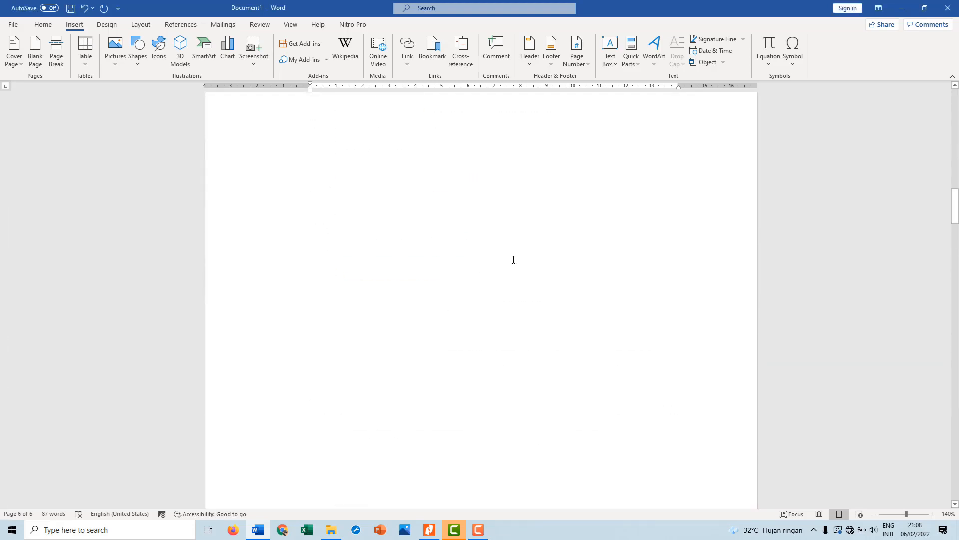
{"action": "scroll", "coordinate": [513, 260], "scroll_direction": "up", "scroll_amount": 5}
{"action": "scroll", "coordinate": [514, 259], "scroll_direction": "down", "scroll_amount": 6}
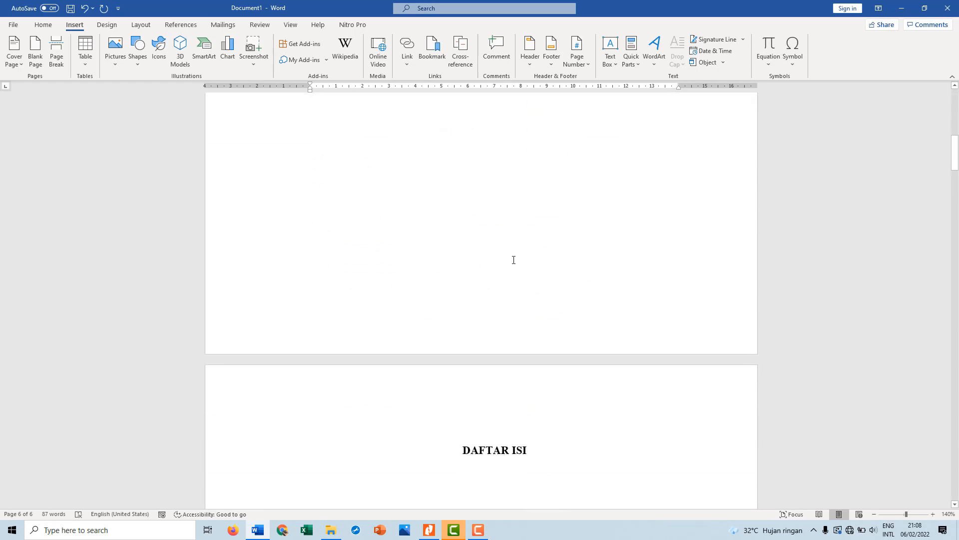
{"action": "left_click", "coordinate": [623, 106]}
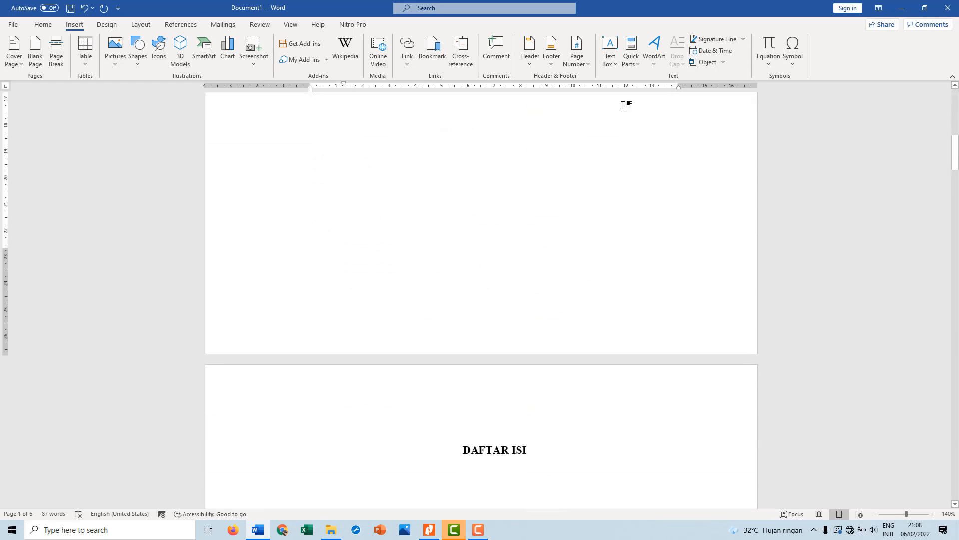
{"action": "left_click", "coordinate": [589, 65]}
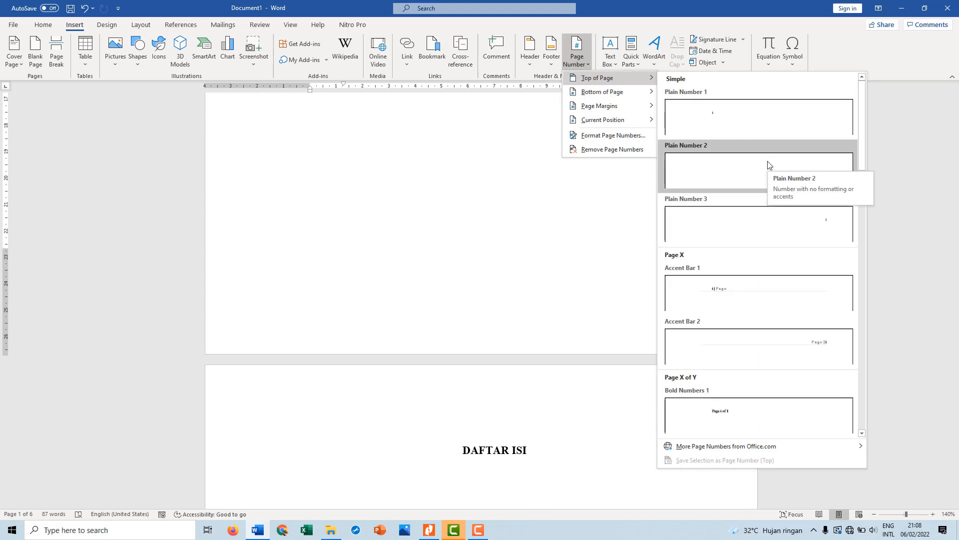
{"action": "left_click", "coordinate": [768, 165]}
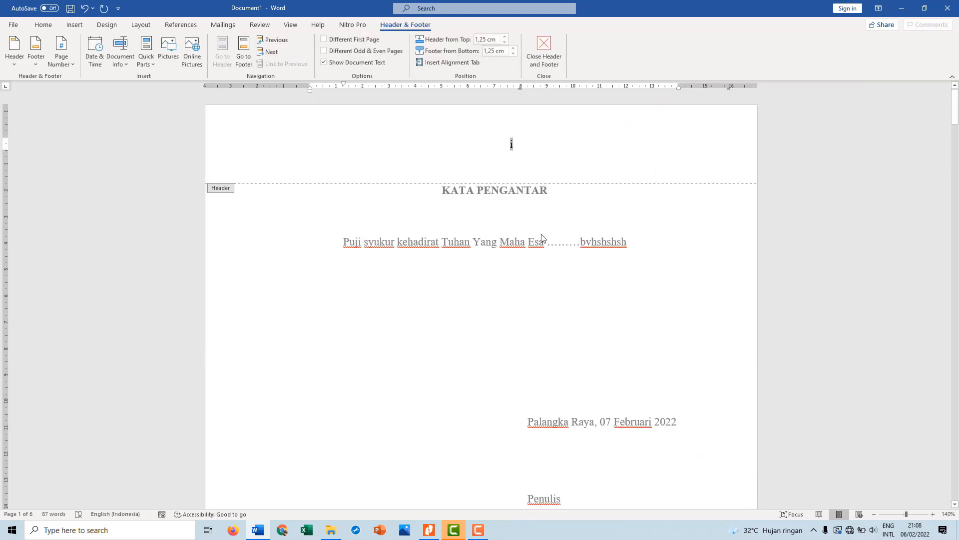
{"action": "key", "text": "Delete"}
{"action": "double_click", "coordinate": [350, 249]}
{"action": "left_click", "coordinate": [299, 242]}
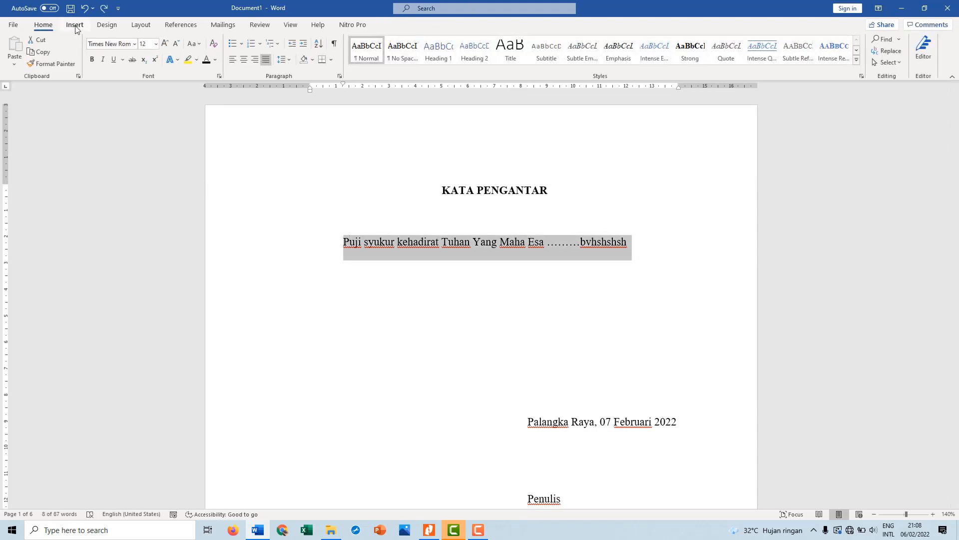
Insert a plain centred page number at the bottom of the page and place the cursor beside it in the footer
{"action": "left_click", "coordinate": [74, 25]}
{"action": "left_click", "coordinate": [582, 61]}
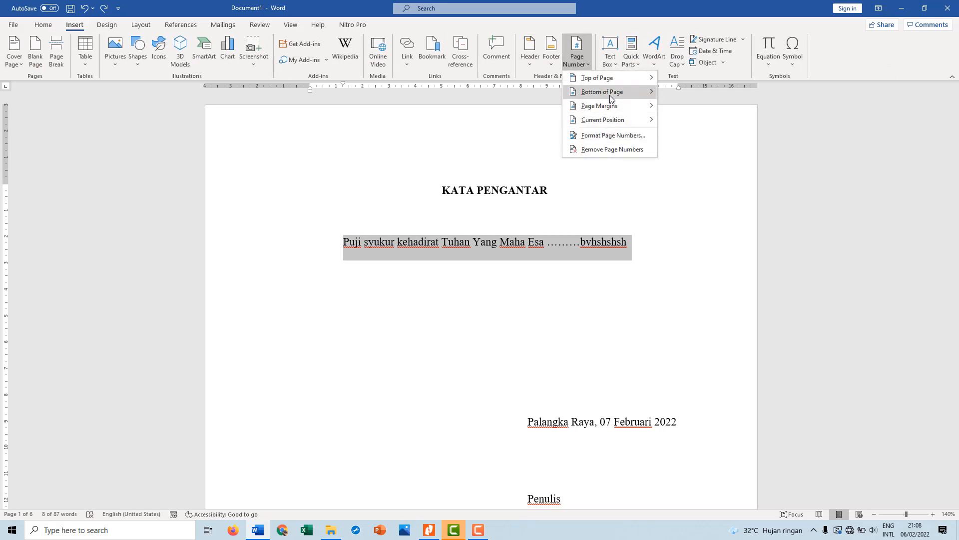
{"action": "mouse_move", "coordinate": [610, 96]}
{"action": "left_click", "coordinate": [749, 178]}
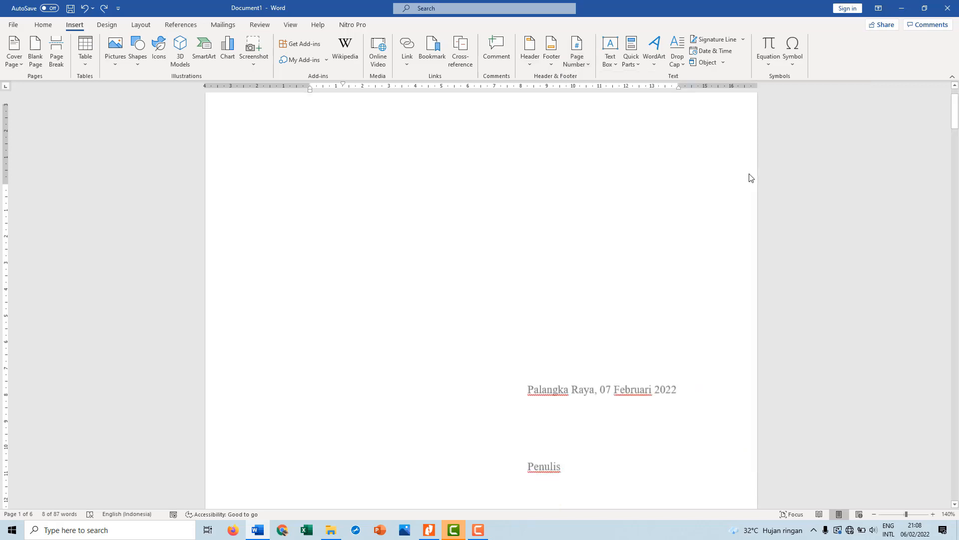
{"action": "left_click", "coordinate": [539, 459]}
{"action": "left_click", "coordinate": [527, 446]}
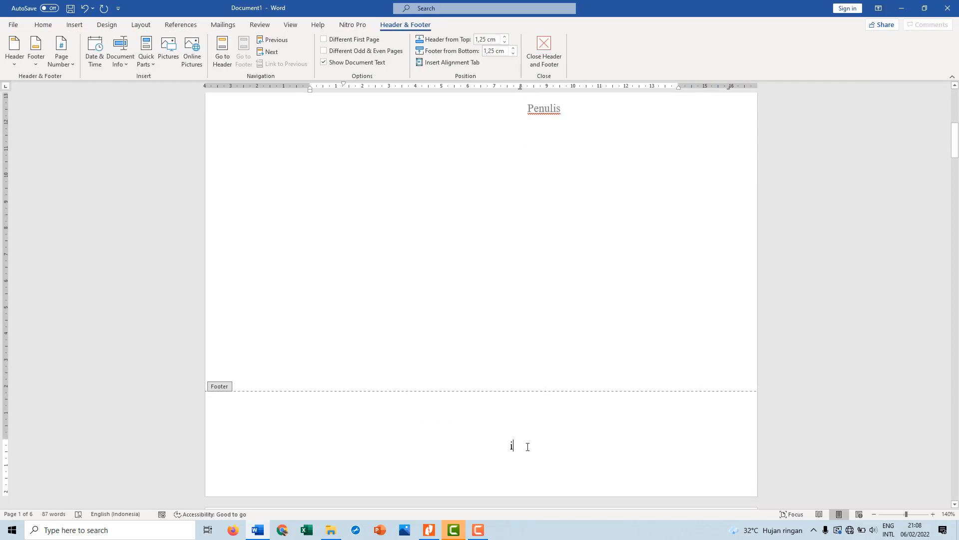
Check the footer page numbers from the KATA PENGANTAR page through BAB I, and return to the body text under BAB I PENDAHULUAN
{"action": "double_click", "coordinate": [506, 446]}
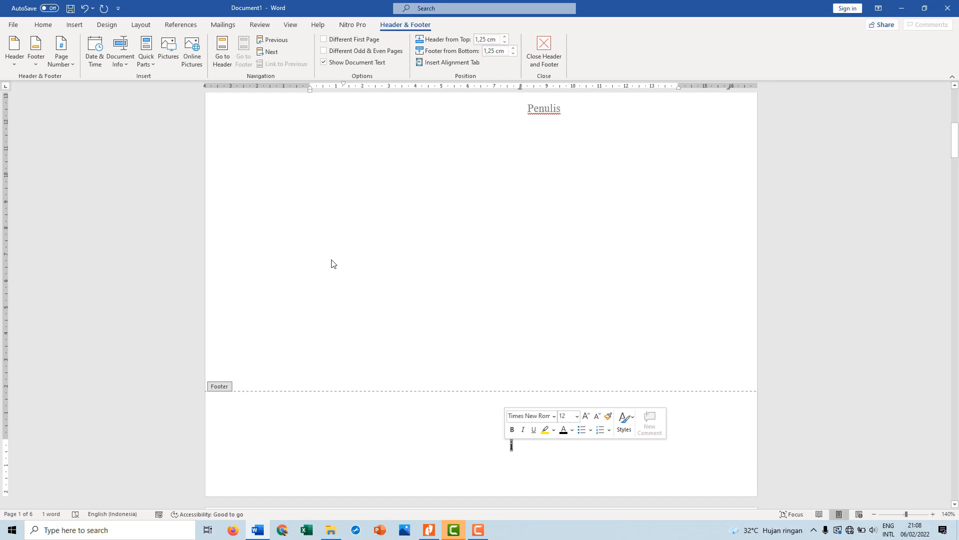
{"action": "left_click", "coordinate": [51, 30]}
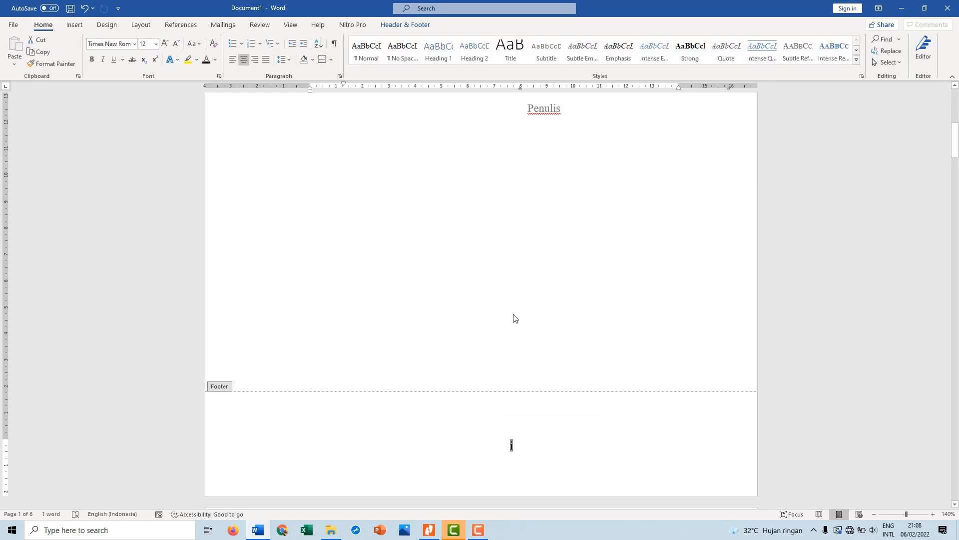
{"action": "left_click", "coordinate": [514, 444]}
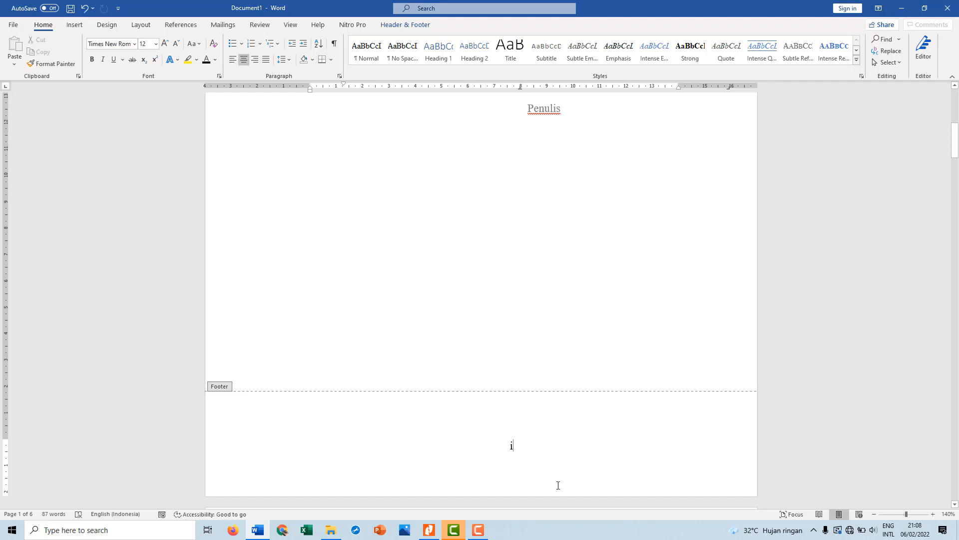
{"action": "scroll", "coordinate": [557, 485], "scroll_direction": "down", "scroll_amount": 5}
{"action": "scroll", "coordinate": [558, 489], "scroll_direction": "down", "scroll_amount": 12}
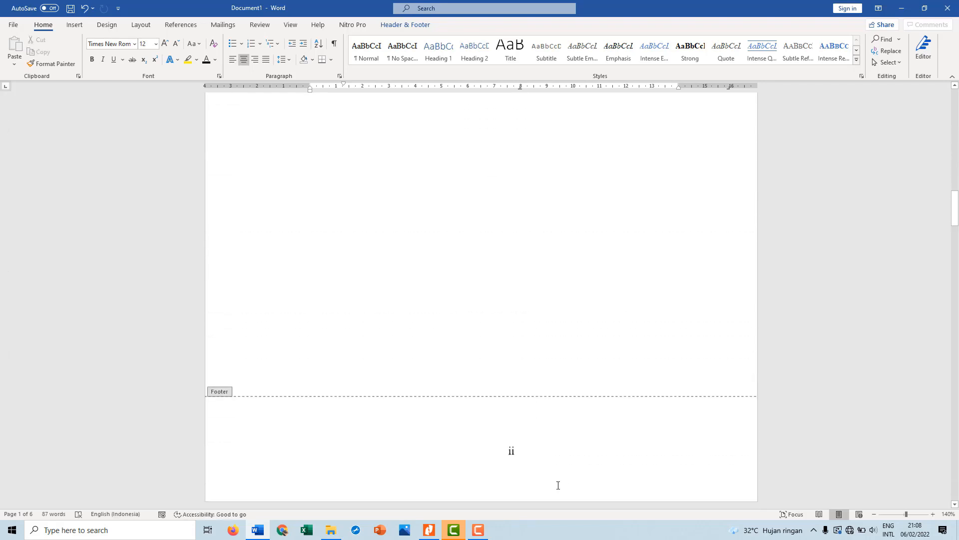
{"action": "scroll", "coordinate": [528, 412], "scroll_direction": "down", "scroll_amount": 6}
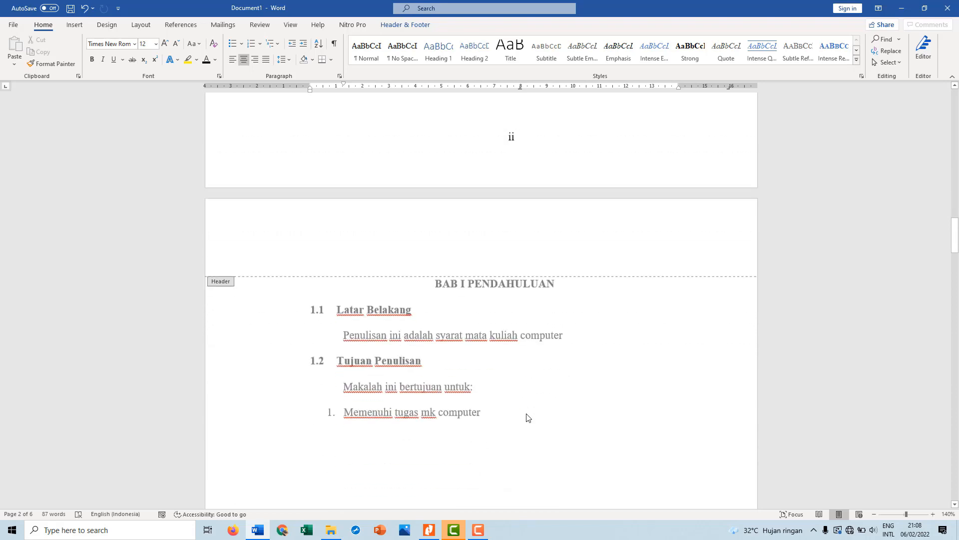
{"action": "scroll", "coordinate": [528, 418], "scroll_direction": "down", "scroll_amount": 11}
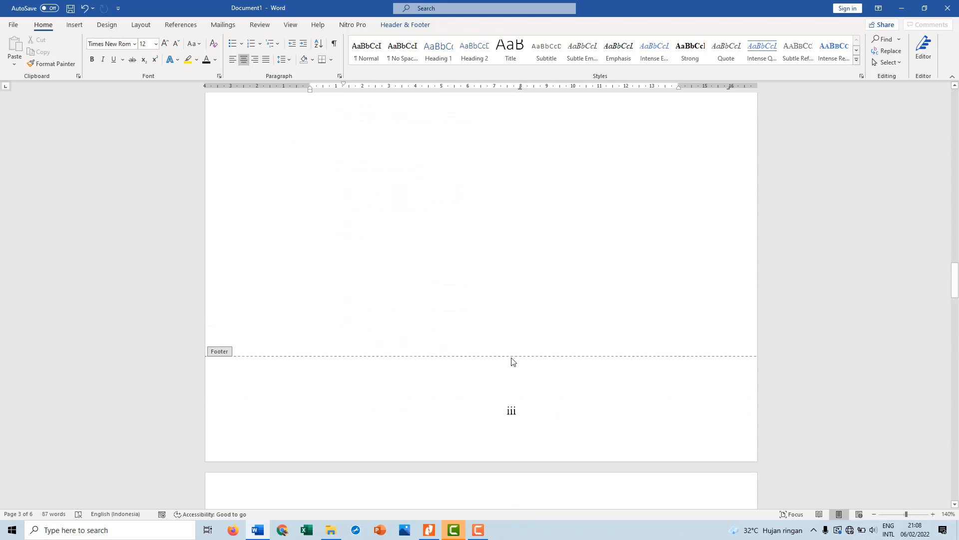
{"action": "scroll", "coordinate": [492, 242], "scroll_direction": "up", "scroll_amount": 11}
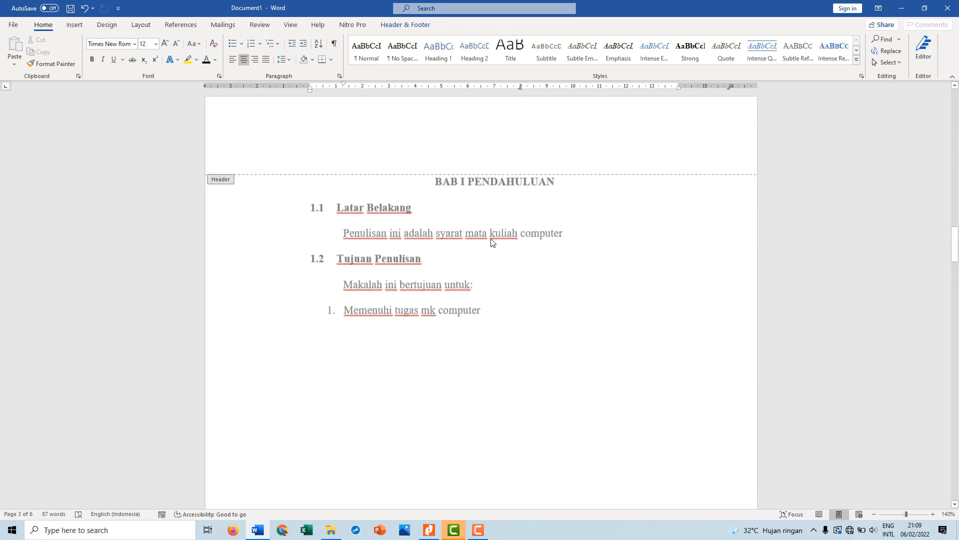
{"action": "scroll", "coordinate": [491, 241], "scroll_direction": "up", "scroll_amount": 1}
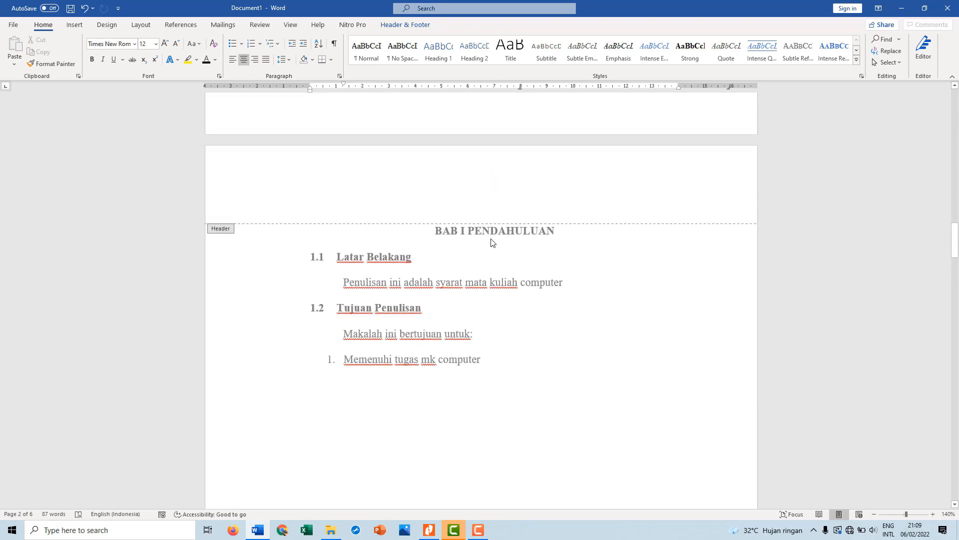
{"action": "scroll", "coordinate": [491, 242], "scroll_direction": "down", "scroll_amount": 1}
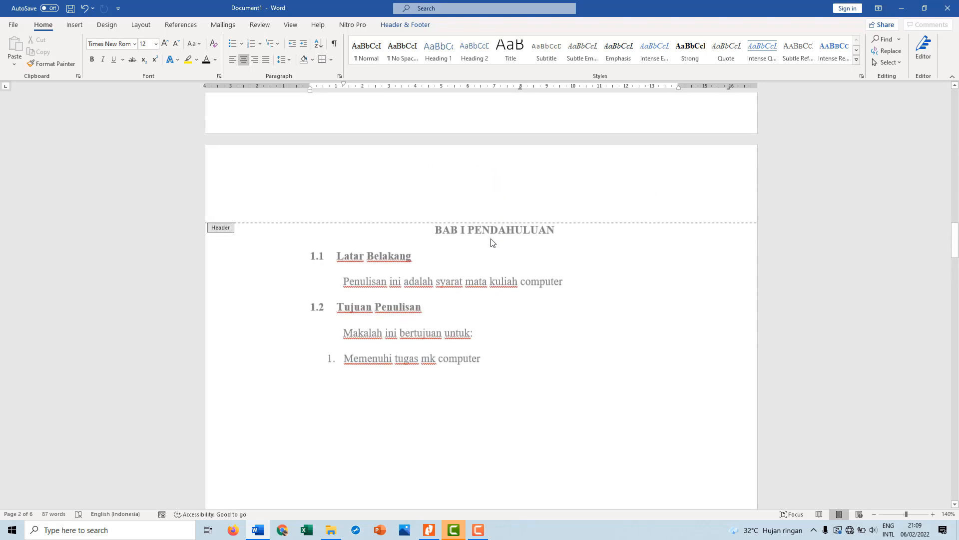
{"action": "double_click", "coordinate": [451, 258]}
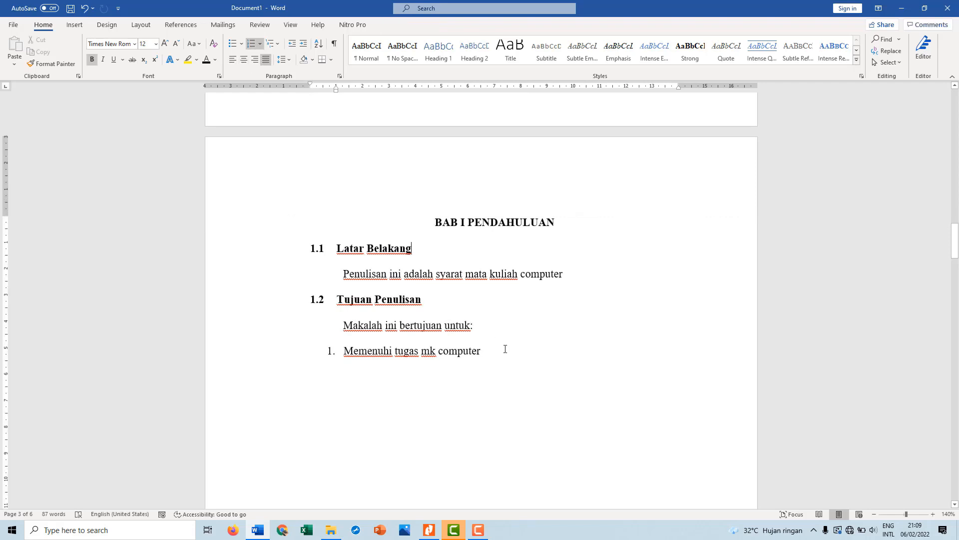
Try changing the page number format to 1, 2, 3, … from the BAB I page's footer, check the other pages and return to the body
{"action": "double_click", "coordinate": [508, 185]}
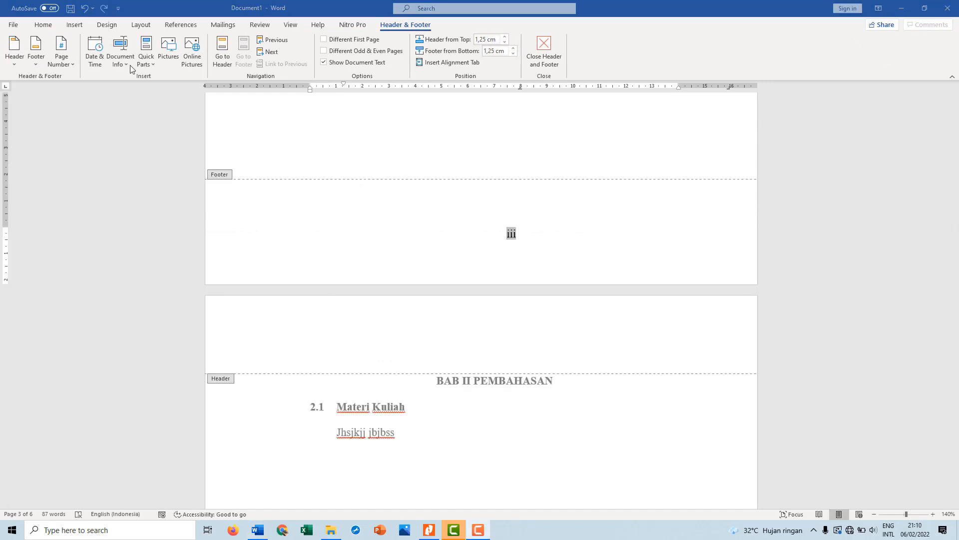
{"action": "left_click", "coordinate": [60, 59]}
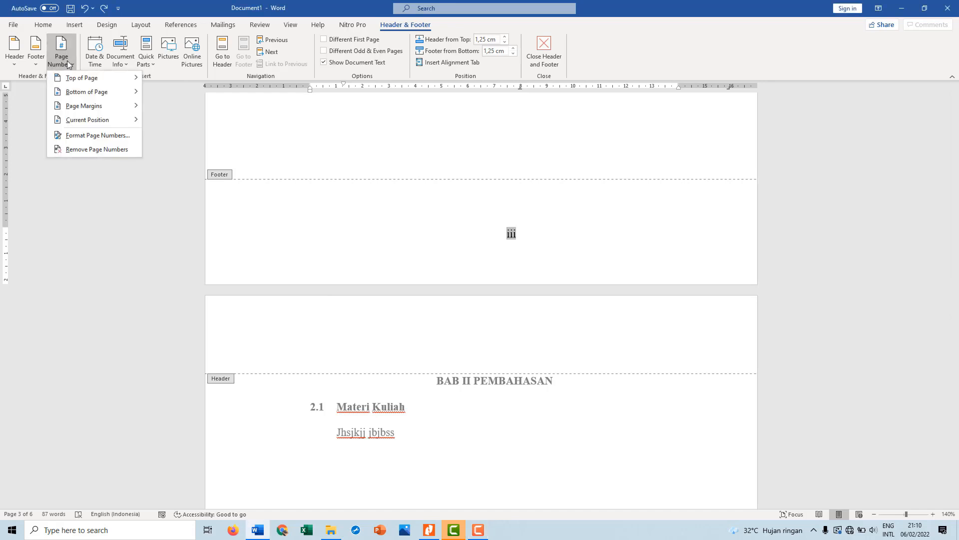
{"action": "left_click", "coordinate": [96, 135]}
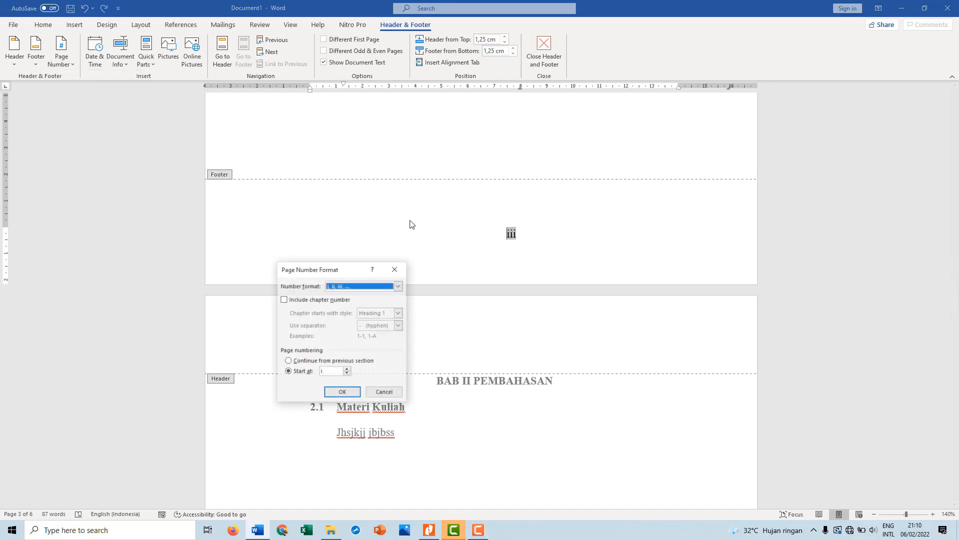
{"action": "left_click", "coordinate": [399, 287]}
{"action": "left_click", "coordinate": [390, 293]}
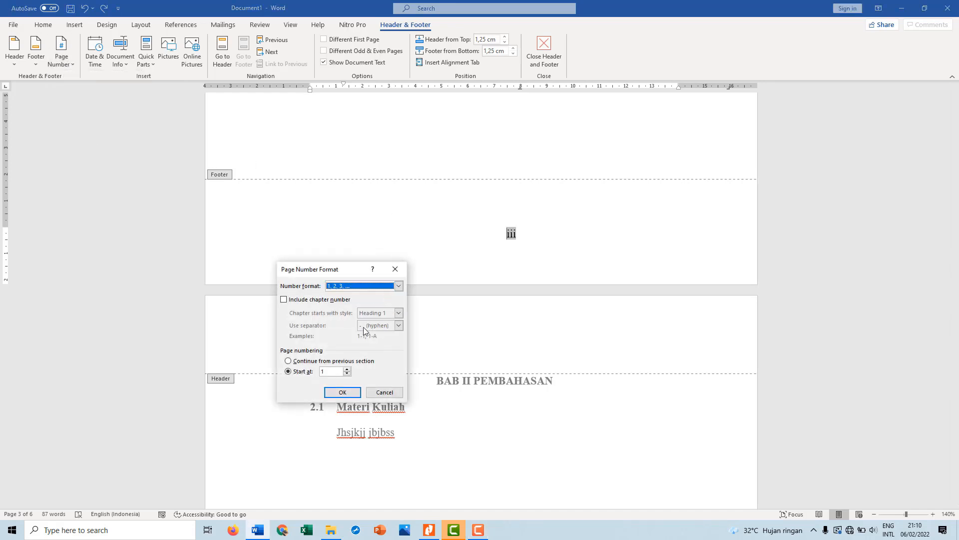
{"action": "left_click", "coordinate": [343, 392]}
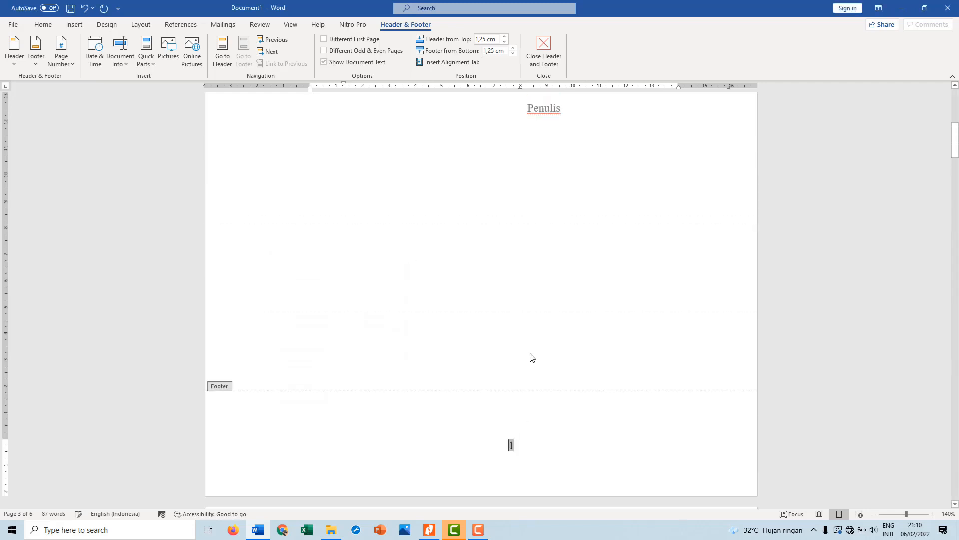
{"action": "scroll", "coordinate": [544, 365], "scroll_direction": "up", "scroll_amount": 4}
{"action": "scroll", "coordinate": [544, 366], "scroll_direction": "down", "scroll_amount": 20}
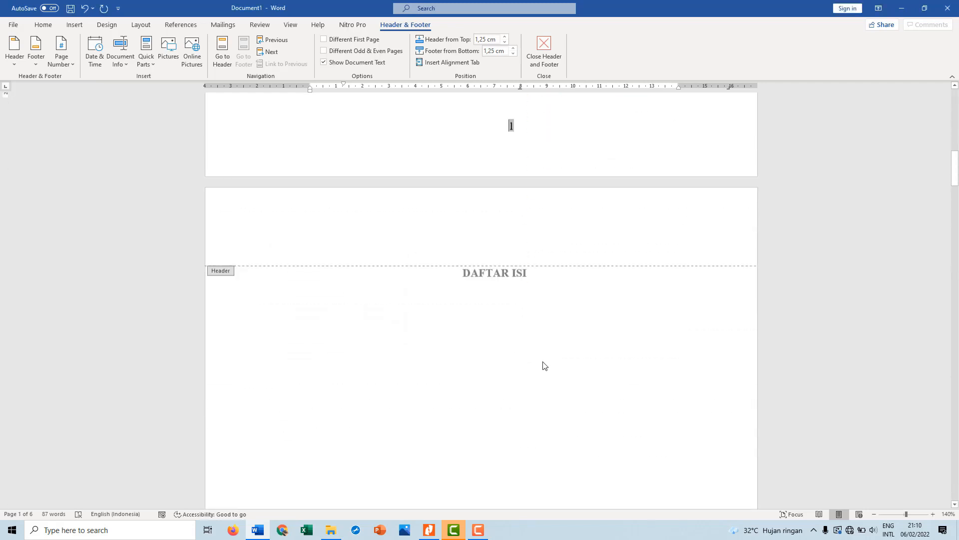
{"action": "scroll", "coordinate": [544, 365], "scroll_direction": "down", "scroll_amount": 18}
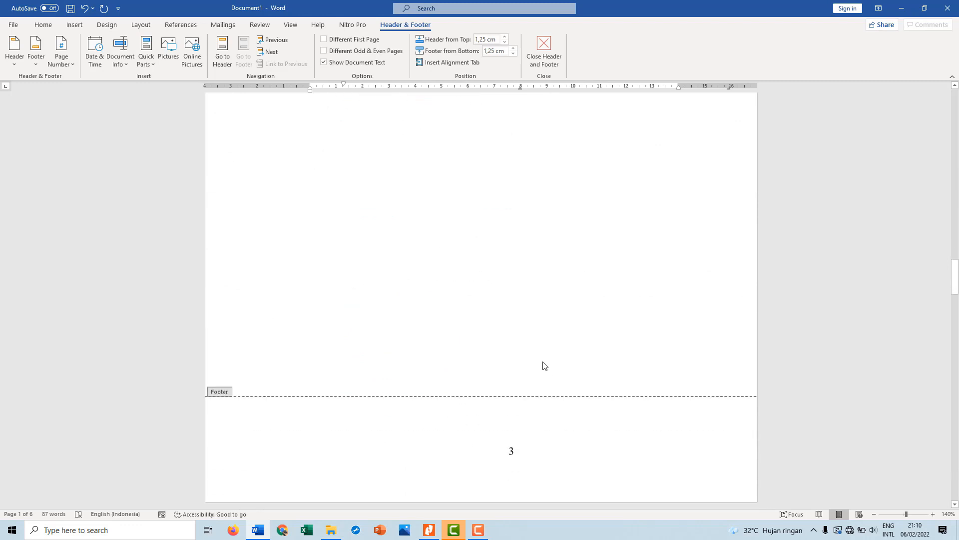
{"action": "scroll", "coordinate": [475, 368], "scroll_direction": "up", "scroll_amount": 15}
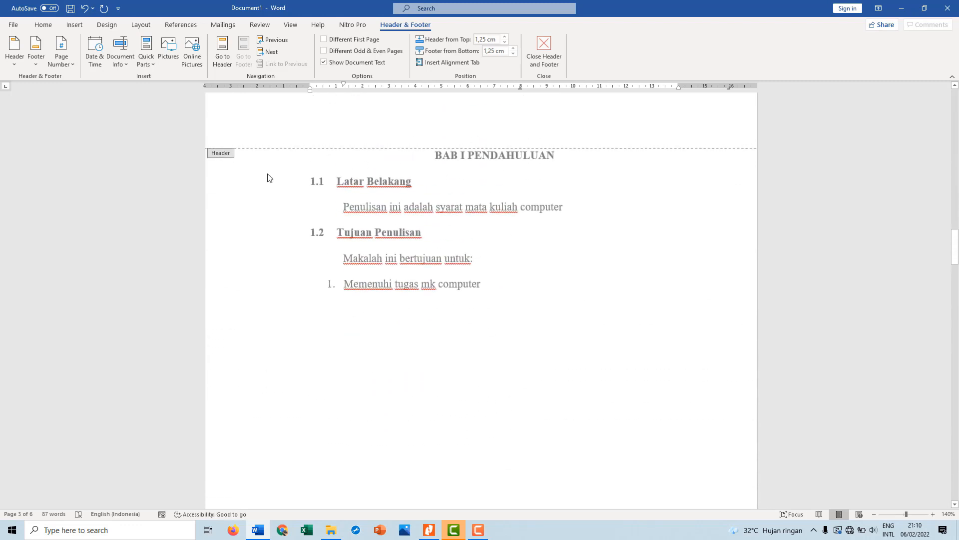
{"action": "double_click", "coordinate": [267, 177]}
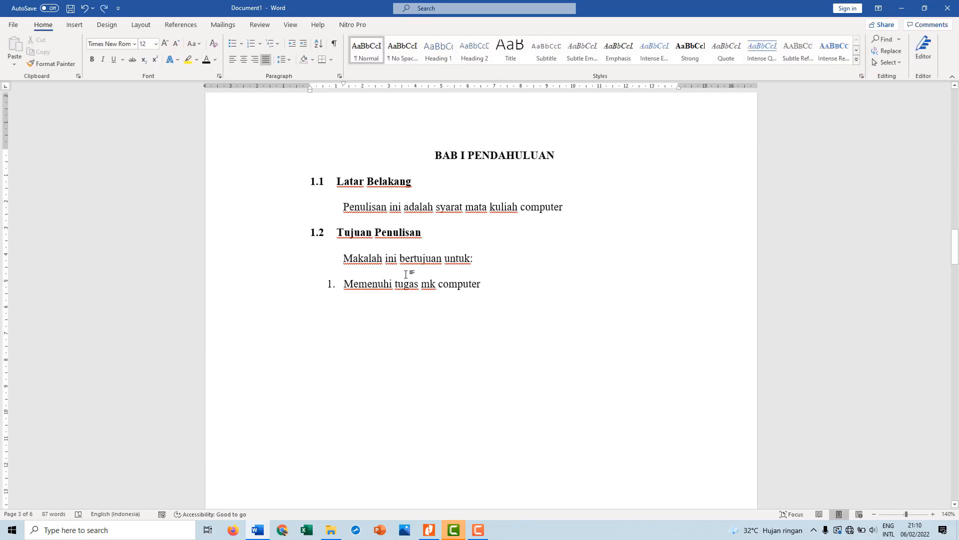
Start a new section at the BAB I page by selecting its footer page number and applying the page setup to This point forward
{"action": "scroll", "coordinate": [407, 274], "scroll_direction": "down", "scroll_amount": 10}
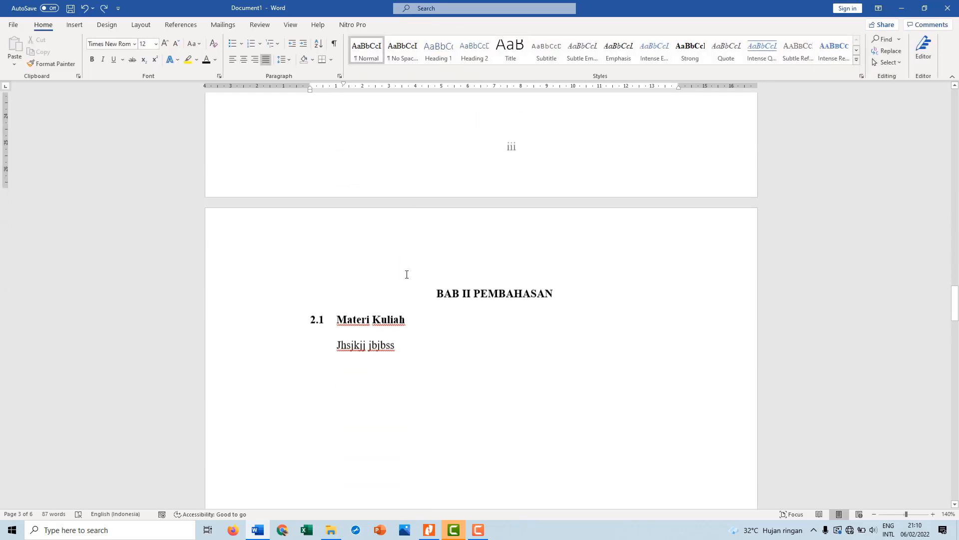
{"action": "double_click", "coordinate": [509, 156]}
{"action": "scroll", "coordinate": [472, 166], "scroll_direction": "up", "scroll_amount": 3}
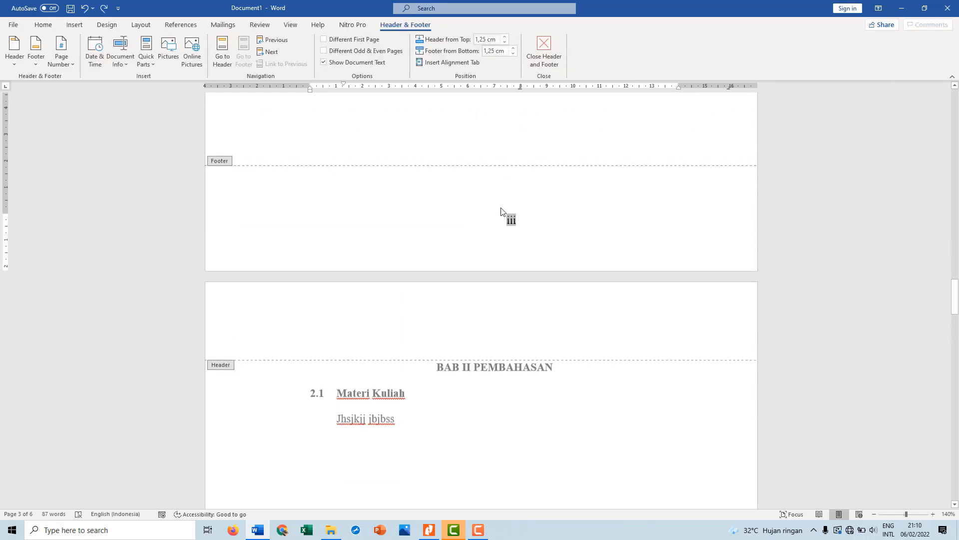
{"action": "left_click", "coordinate": [527, 239]}
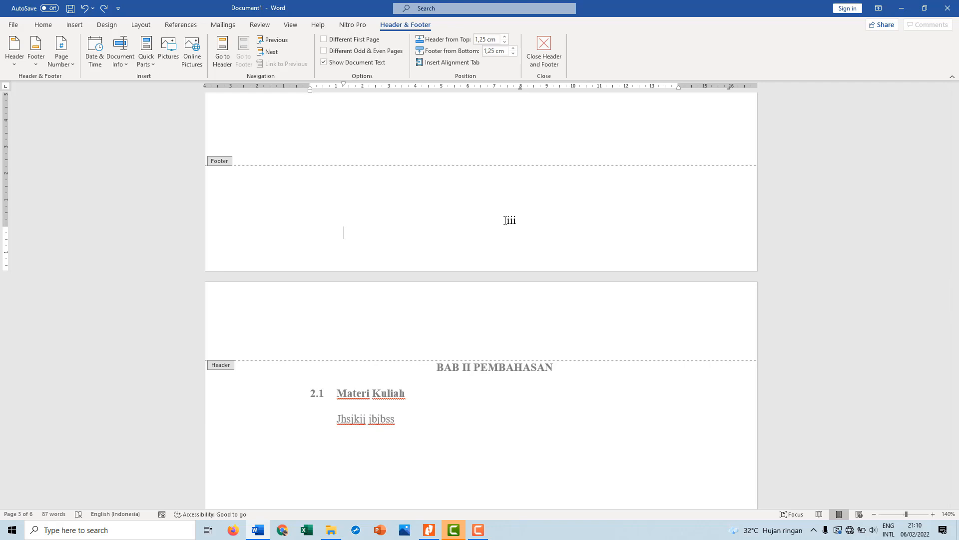
{"action": "left_click", "coordinate": [522, 220]}
{"action": "double_click", "coordinate": [522, 220]}
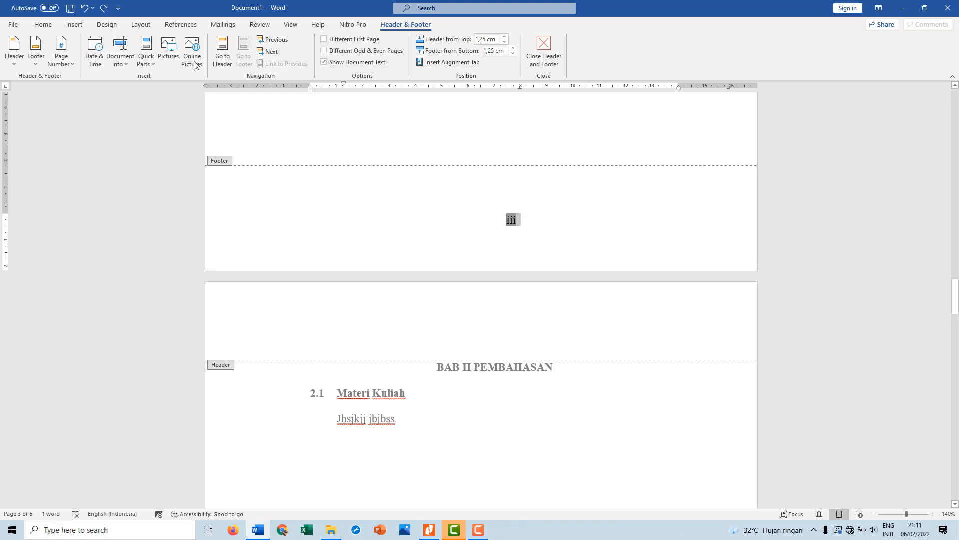
{"action": "left_click", "coordinate": [142, 25]}
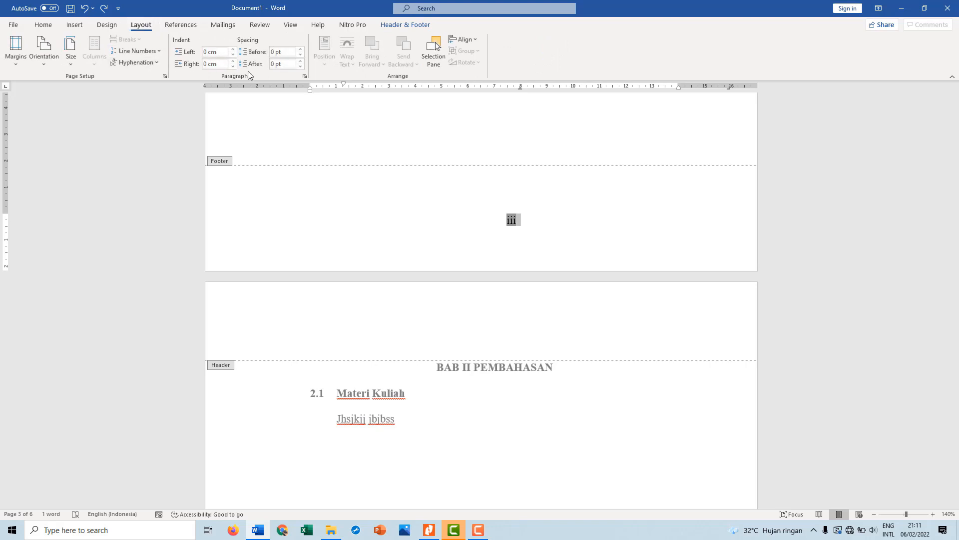
{"action": "left_click", "coordinate": [165, 77]}
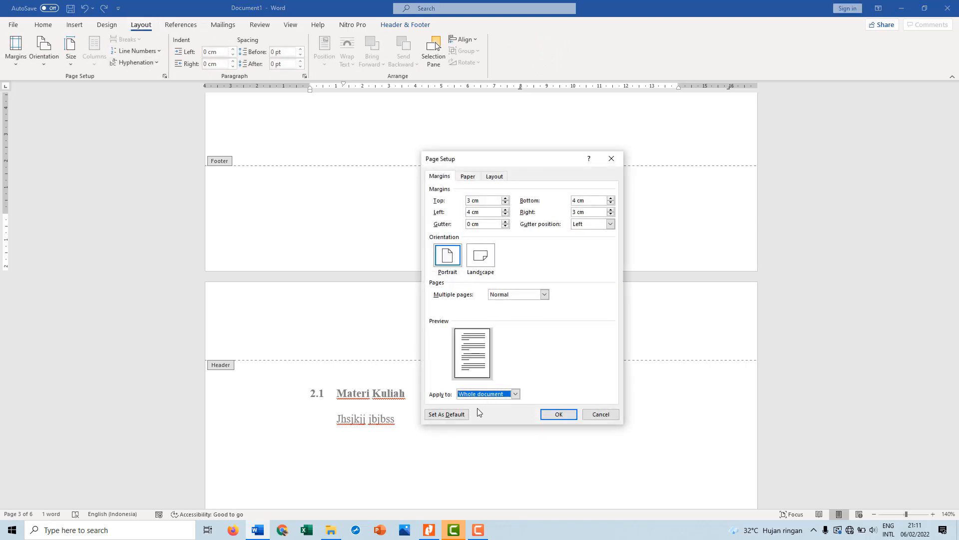
{"action": "left_click", "coordinate": [515, 394]}
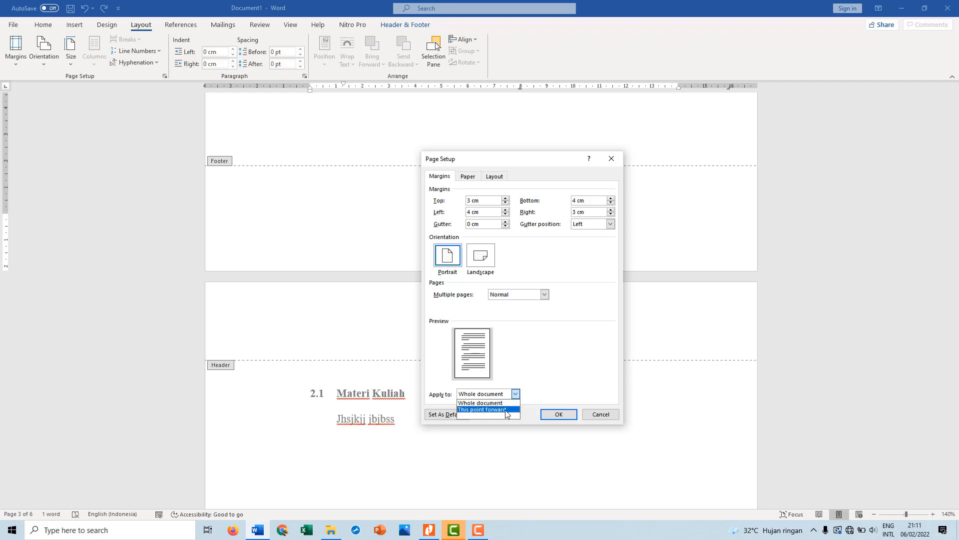
{"action": "left_click", "coordinate": [507, 410]}
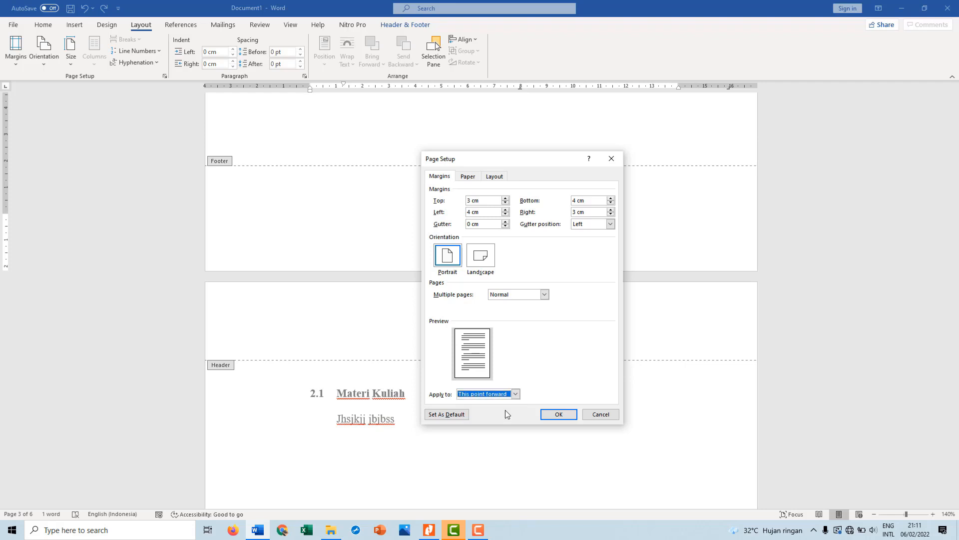
{"action": "left_click", "coordinate": [565, 414]}
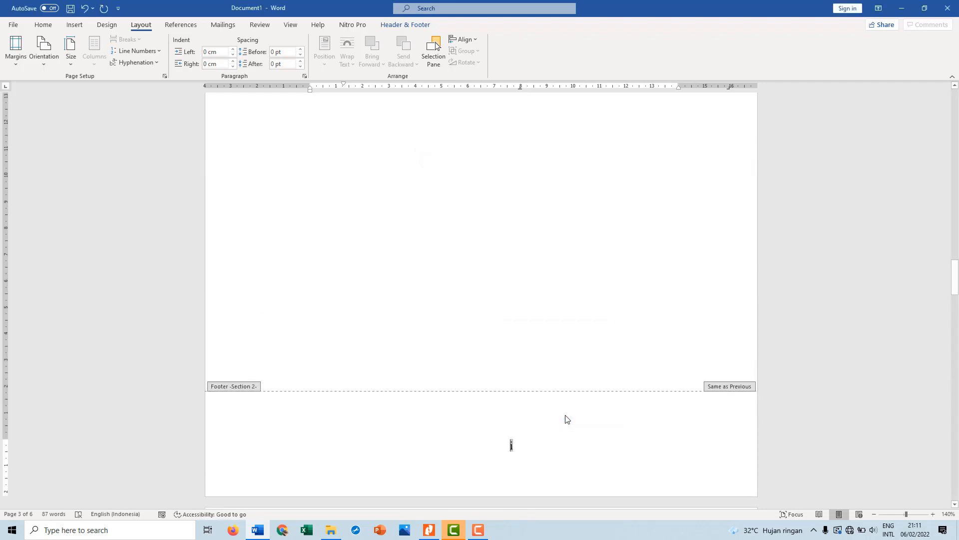
Set the page number format of the new section beginning at BAB I to 1, 2, 3, … and check the footers of both sections
{"action": "scroll", "coordinate": [567, 419], "scroll_direction": "up", "scroll_amount": 10}
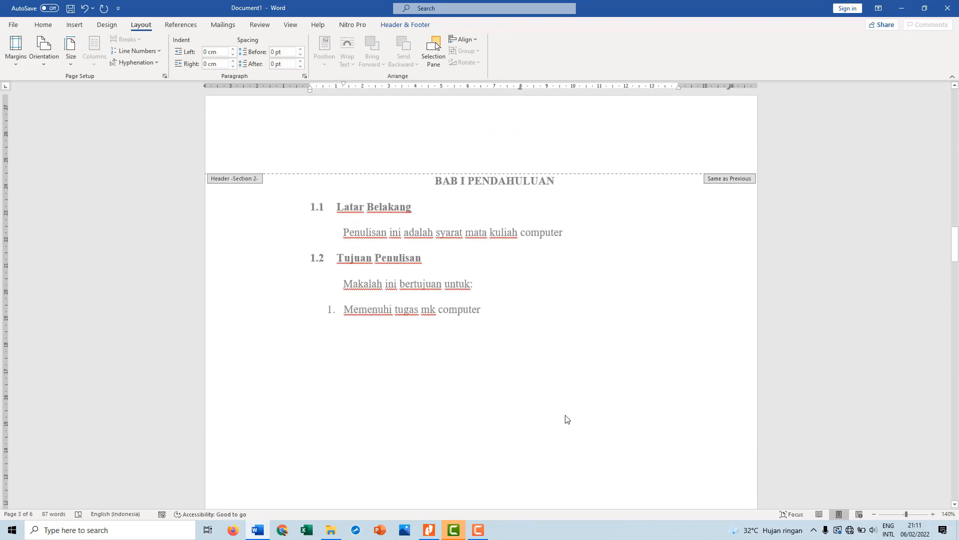
{"action": "scroll", "coordinate": [568, 420], "scroll_direction": "down", "scroll_amount": 2}
{"action": "scroll", "coordinate": [568, 419], "scroll_direction": "down", "scroll_amount": 6}
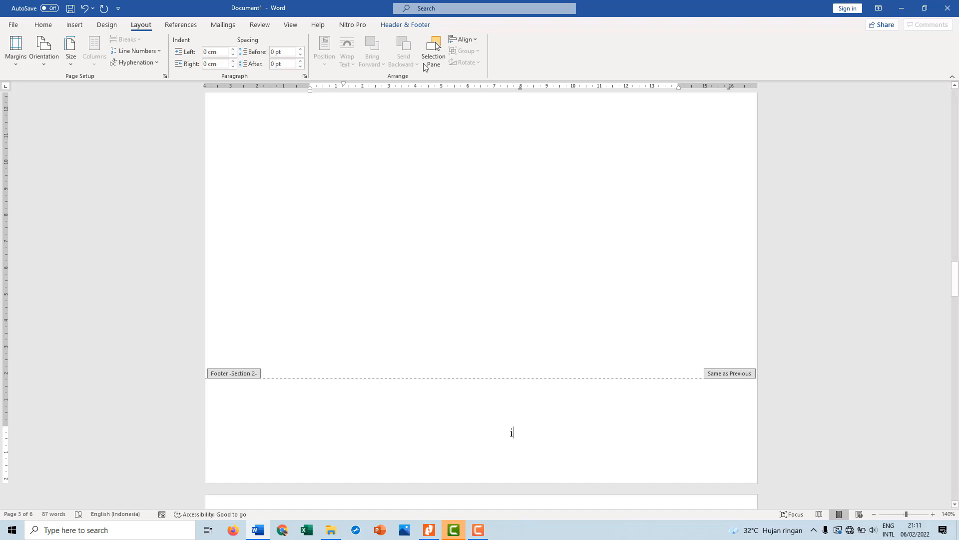
{"action": "left_click", "coordinate": [421, 26]}
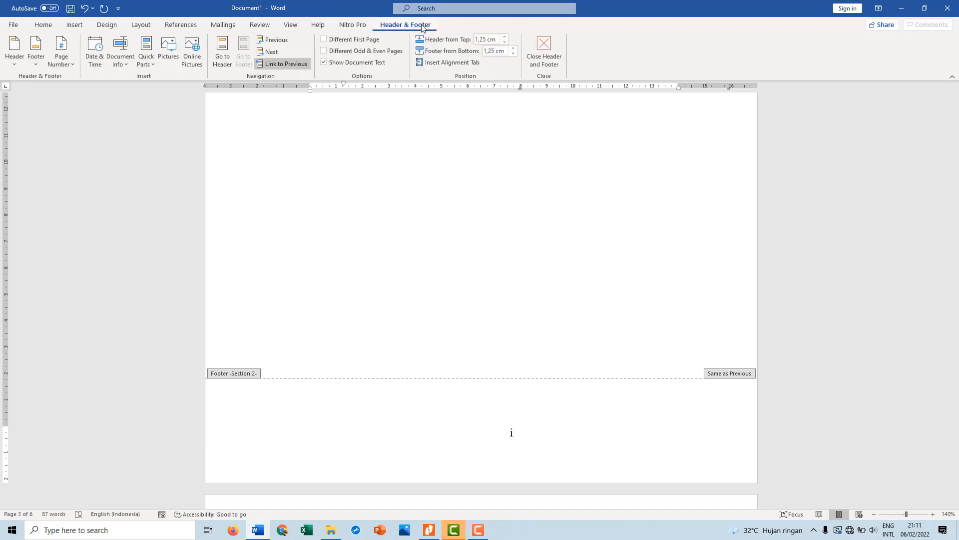
{"action": "left_click", "coordinate": [74, 65]}
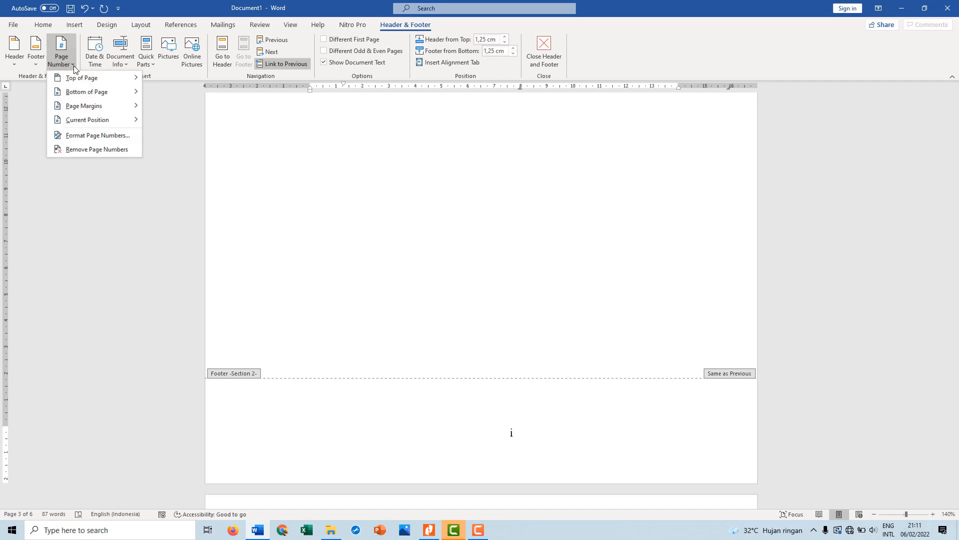
{"action": "left_click", "coordinate": [97, 134]}
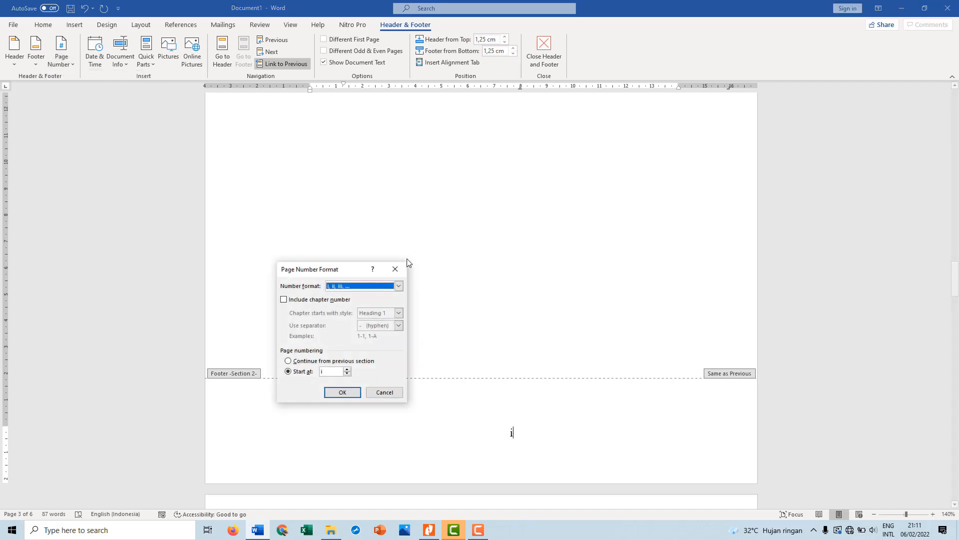
{"action": "left_click", "coordinate": [398, 285]}
{"action": "left_click", "coordinate": [364, 295]}
{"action": "left_click", "coordinate": [344, 392]}
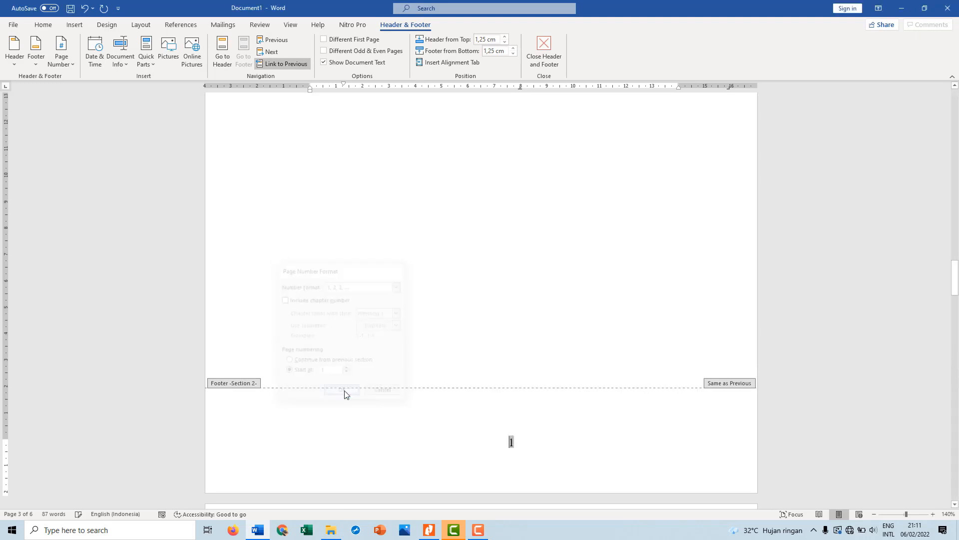
{"action": "scroll", "coordinate": [525, 450], "scroll_direction": "up", "scroll_amount": 10}
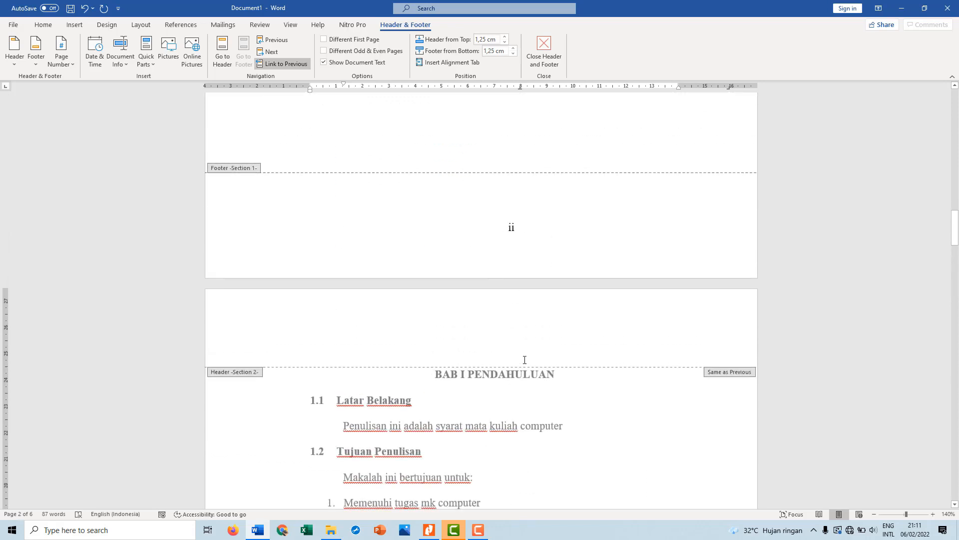
{"action": "scroll", "coordinate": [524, 366], "scroll_direction": "down", "scroll_amount": 10}
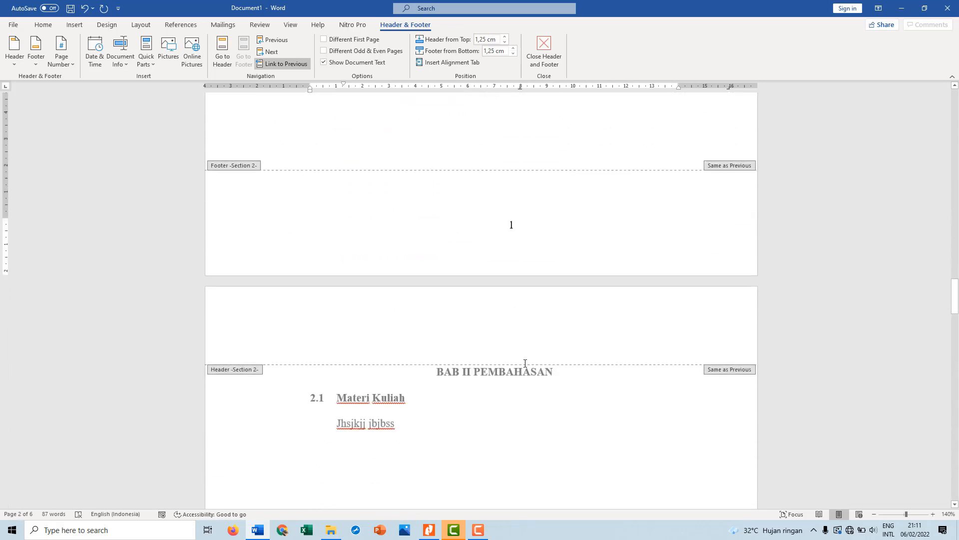
Check the footer page numbers from BAB I through DAFTAR PUSTAKA, and return to the body text on the BAB II PEMBAHASAN page
{"action": "scroll", "coordinate": [525, 364], "scroll_direction": "up", "scroll_amount": 3}
{"action": "scroll", "coordinate": [526, 365], "scroll_direction": "down", "scroll_amount": 5}
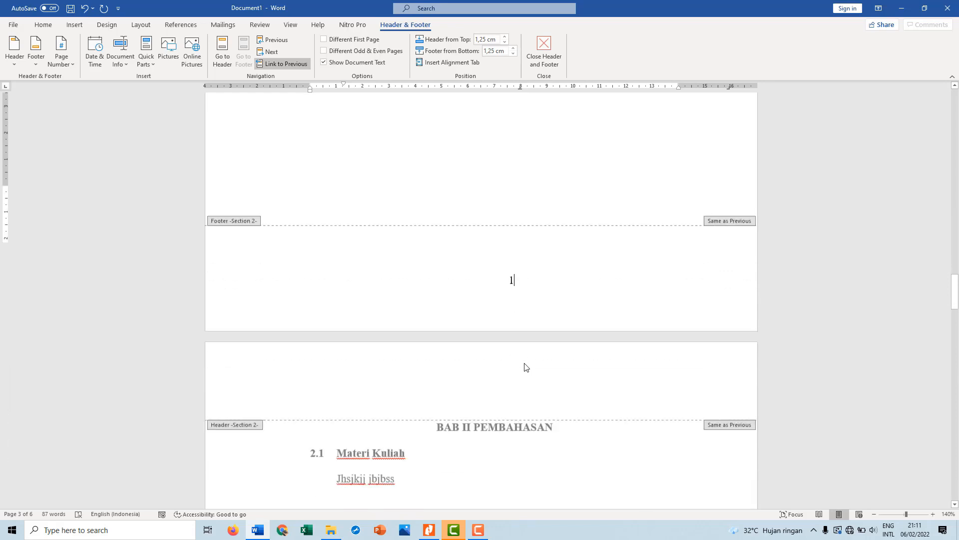
{"action": "scroll", "coordinate": [525, 368], "scroll_direction": "down", "scroll_amount": 10}
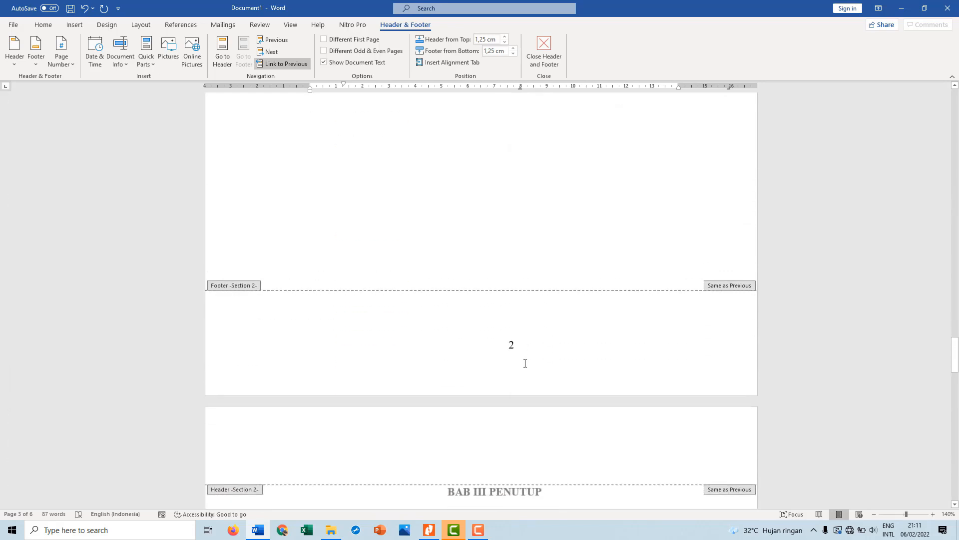
{"action": "scroll", "coordinate": [525, 367], "scroll_direction": "down", "scroll_amount": 10}
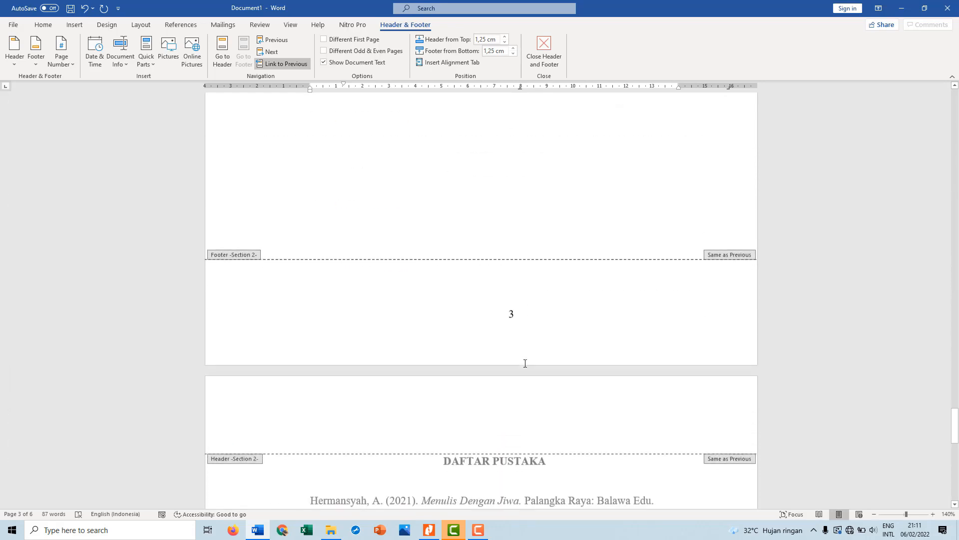
{"action": "scroll", "coordinate": [526, 367], "scroll_direction": "down", "scroll_amount": 7}
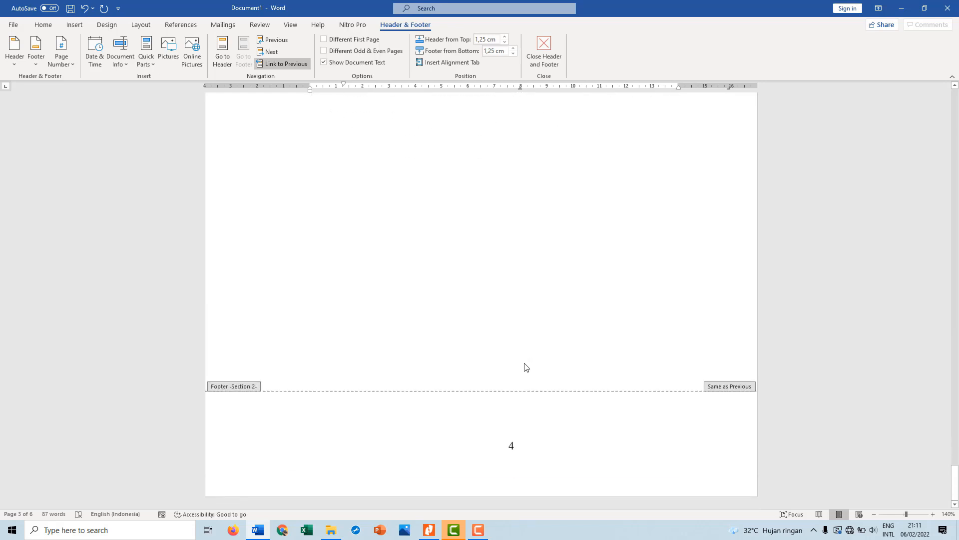
{"action": "scroll", "coordinate": [526, 367], "scroll_direction": "up", "scroll_amount": 4}
{"action": "scroll", "coordinate": [526, 367], "scroll_direction": "up", "scroll_amount": 20}
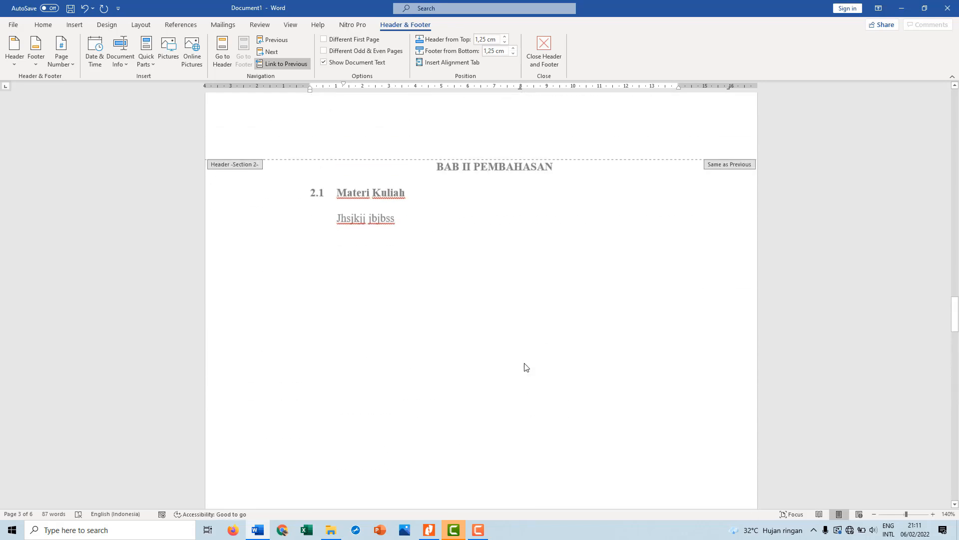
{"action": "scroll", "coordinate": [526, 367], "scroll_direction": "down", "scroll_amount": 3}
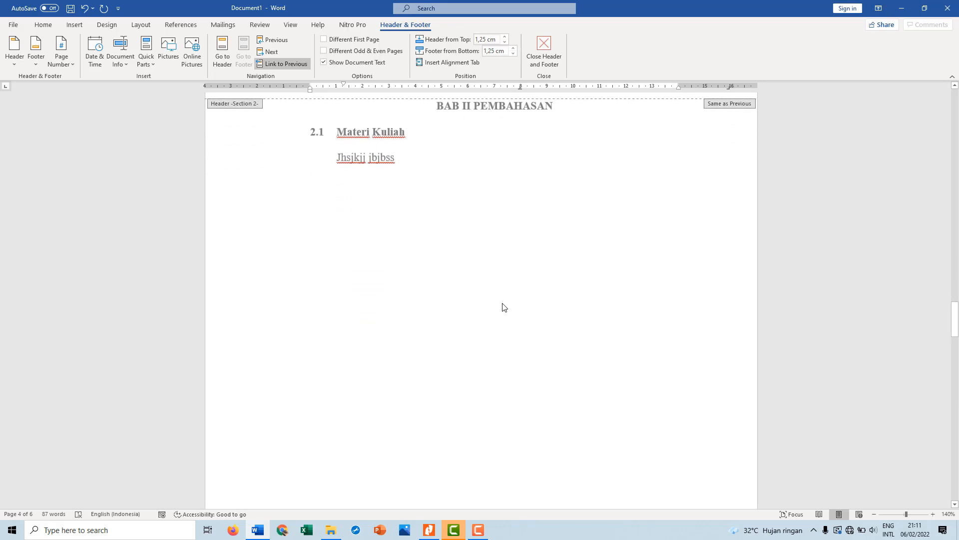
{"action": "scroll", "coordinate": [503, 307], "scroll_direction": "down", "scroll_amount": 2}
{"action": "scroll", "coordinate": [503, 307], "scroll_direction": "up", "scroll_amount": 3}
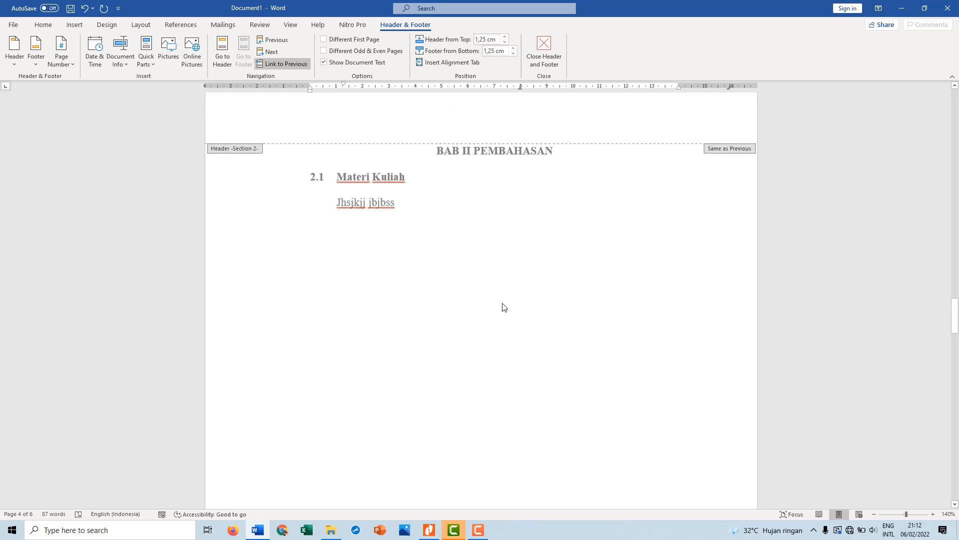
{"action": "double_click", "coordinate": [481, 274]}
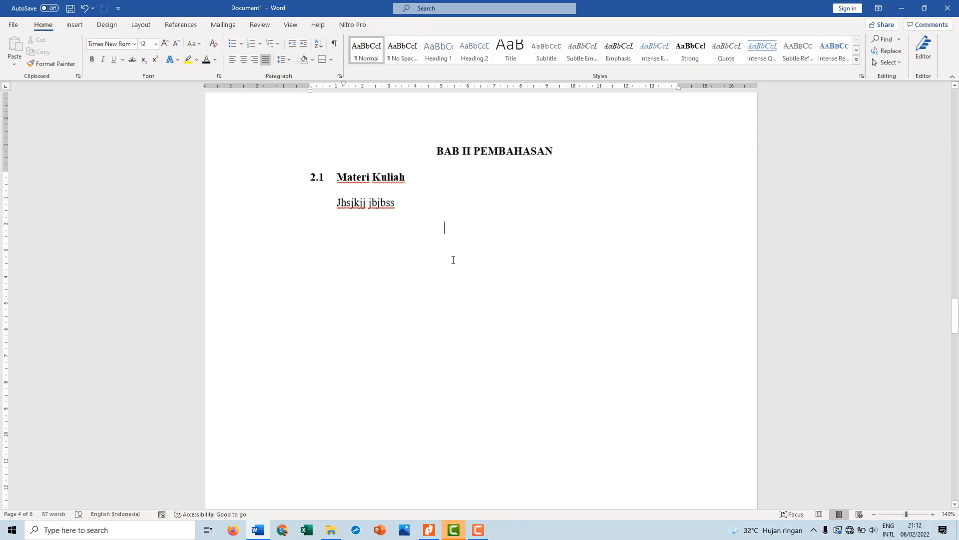
Select the BAB II PEMBAHASAN heading and the content below it, and set Landscape orientation applied to the selected text only
{"action": "scroll", "coordinate": [453, 260], "scroll_direction": "up", "scroll_amount": 2}
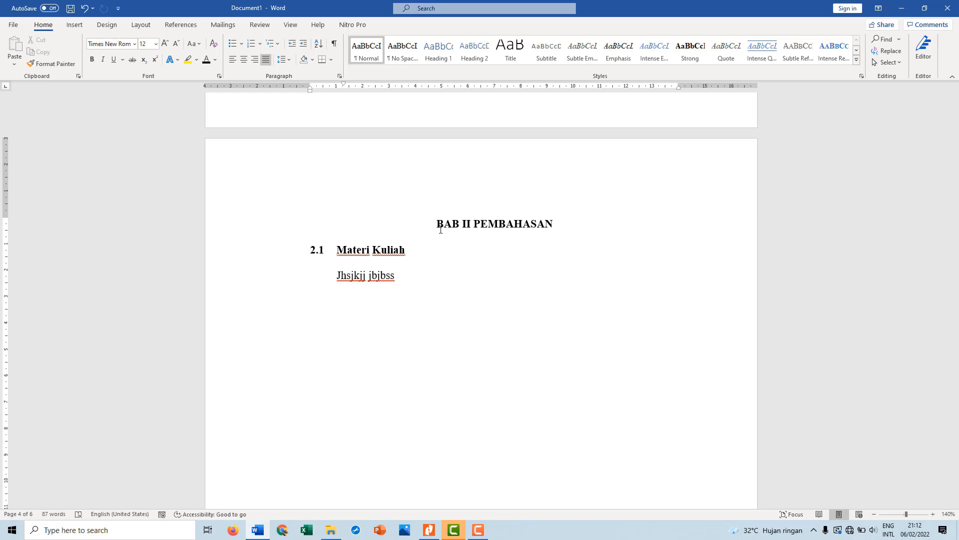
{"action": "left_click_drag", "start_coordinate": [441, 229], "coordinate": [480, 282]}
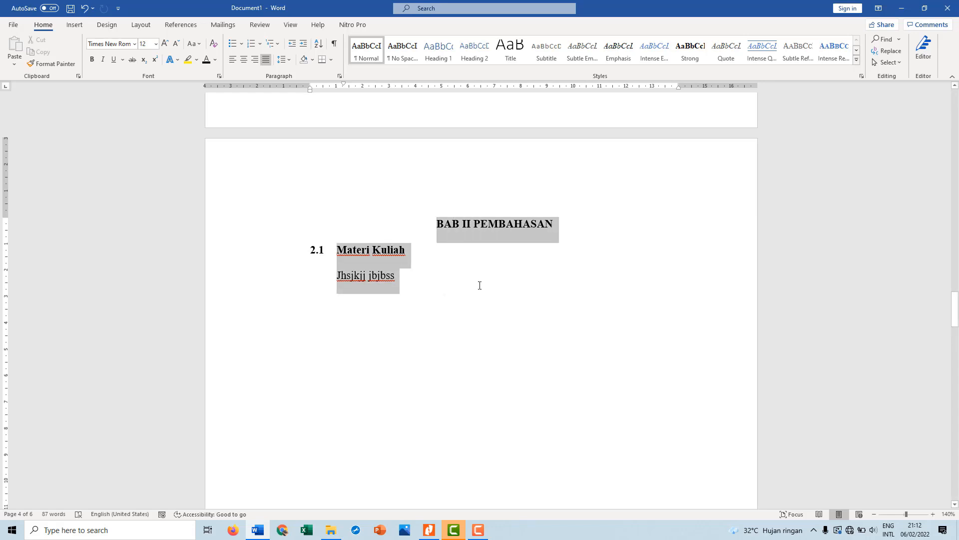
{"action": "left_click", "coordinate": [434, 230]}
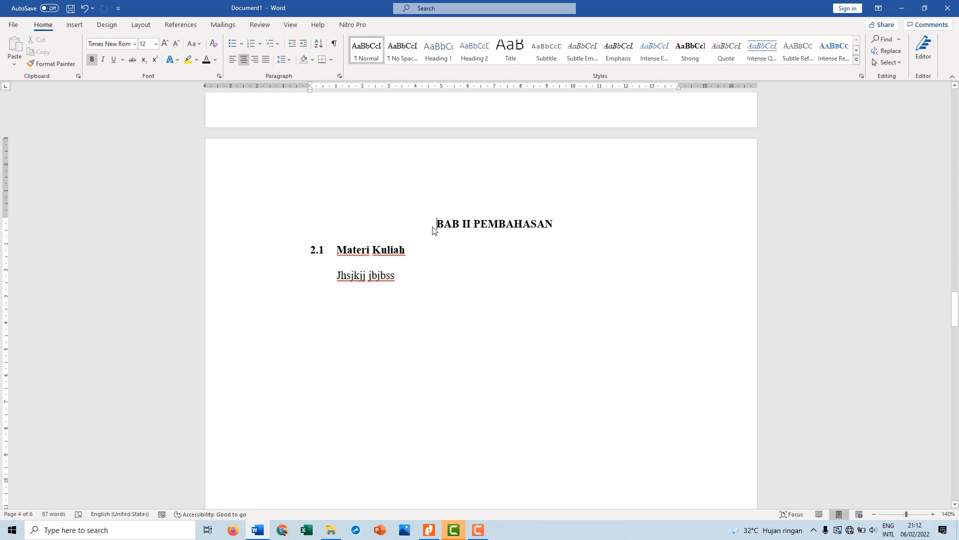
{"action": "left_click_drag", "start_coordinate": [434, 230], "coordinate": [468, 275]}
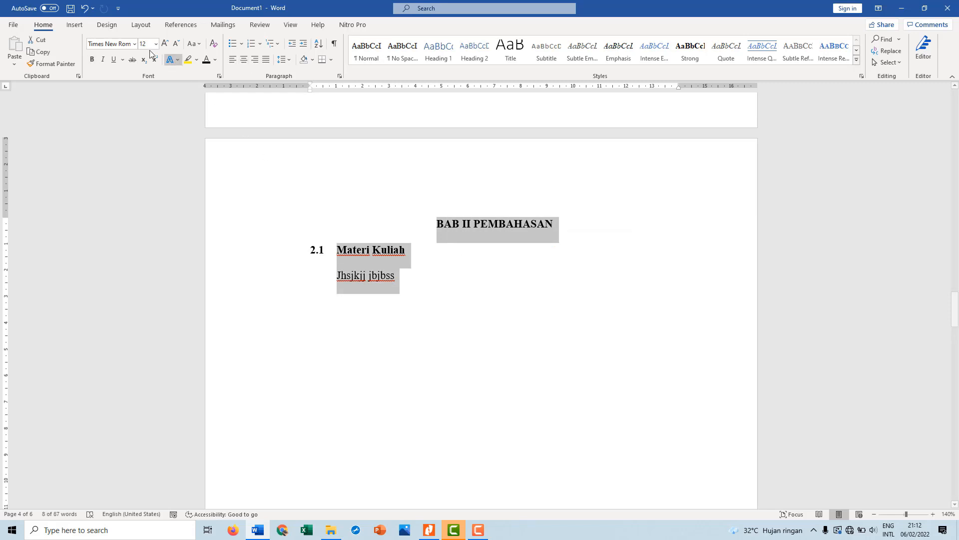
{"action": "left_click", "coordinate": [140, 25]}
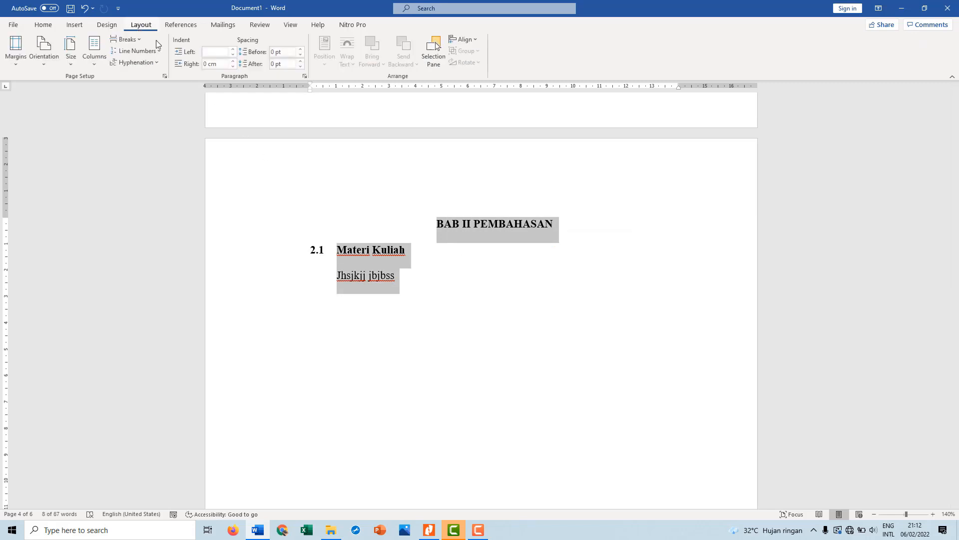
{"action": "left_click", "coordinate": [164, 76]}
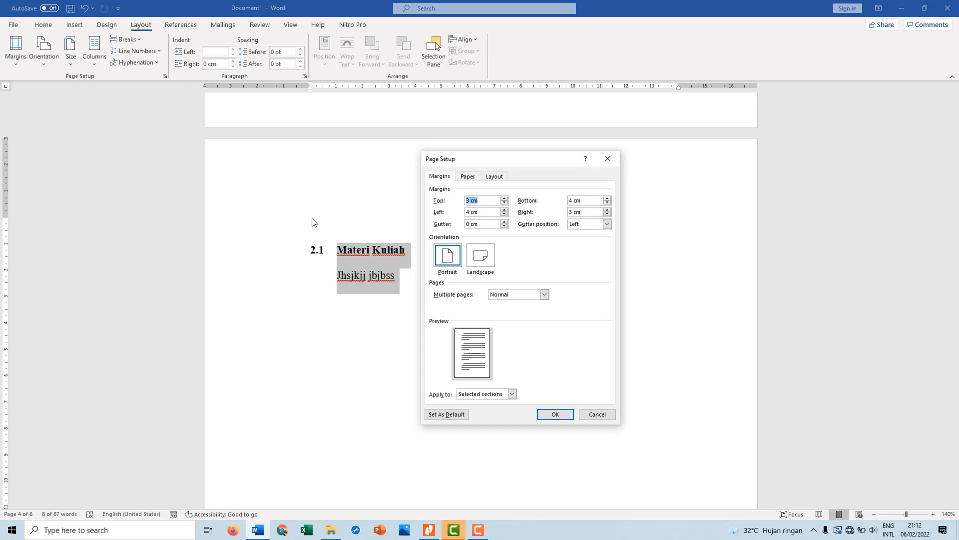
{"action": "left_click", "coordinate": [478, 265]}
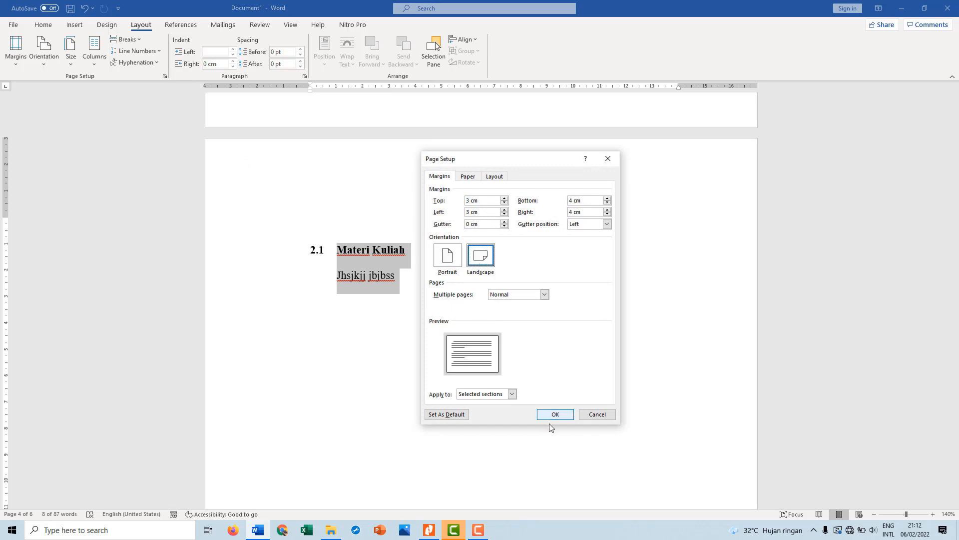
{"action": "left_click", "coordinate": [512, 394]}
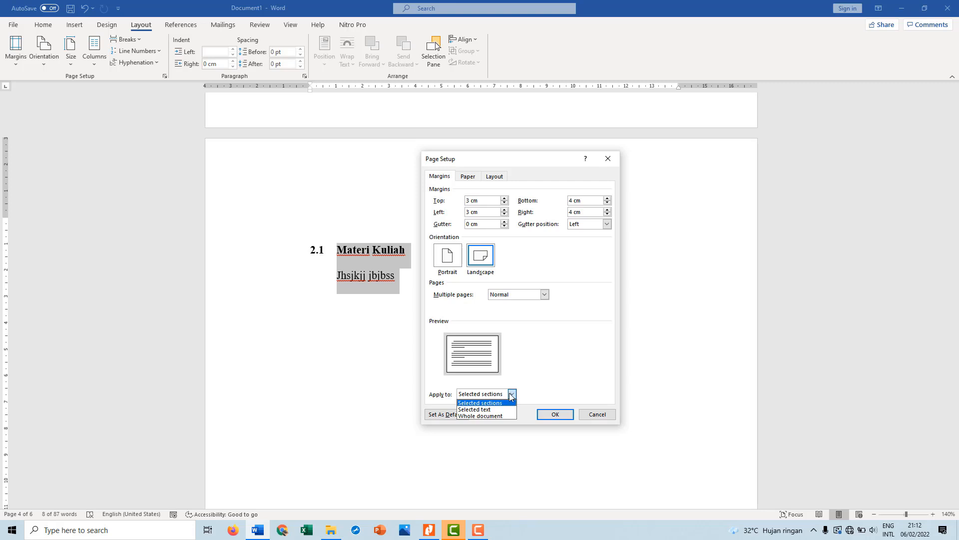
{"action": "left_click", "coordinate": [489, 410]}
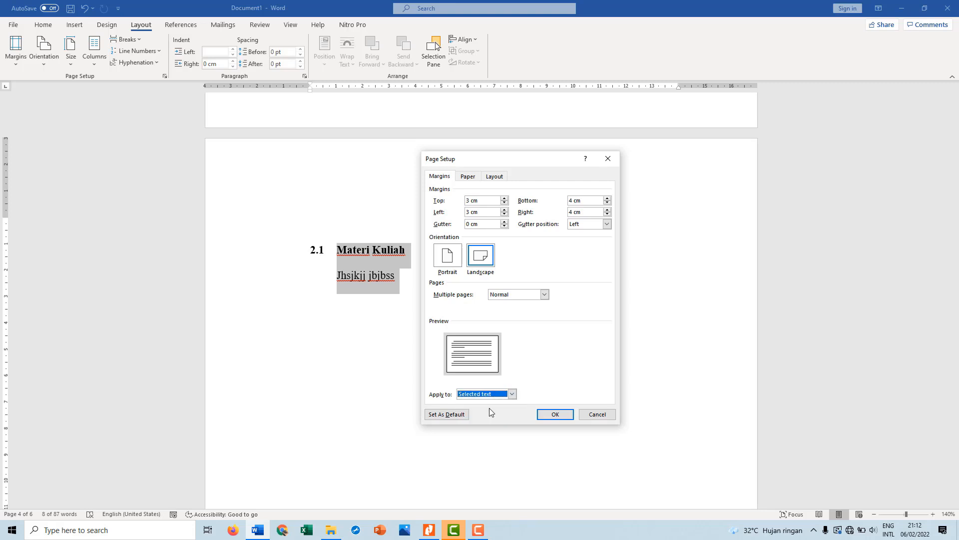
{"action": "left_click", "coordinate": [560, 412]}
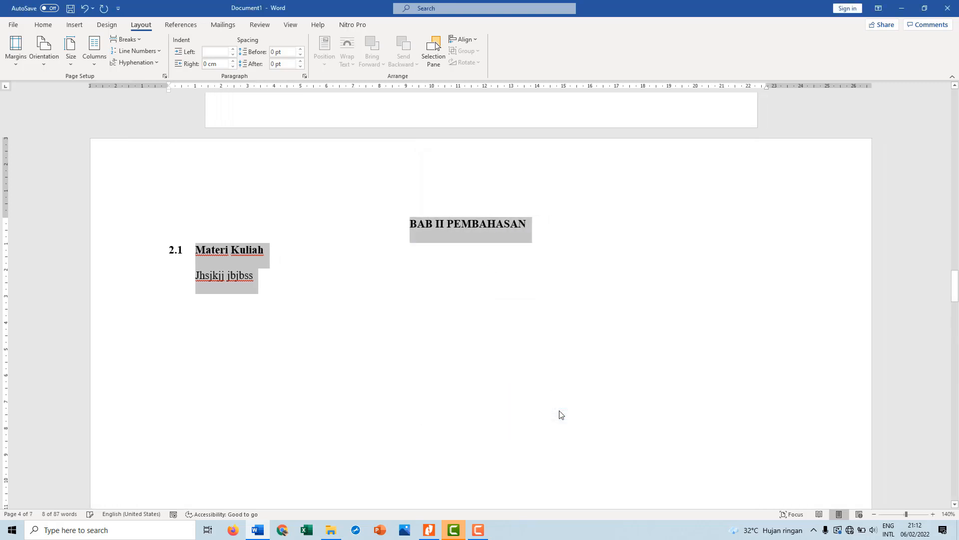
Check the orientation and footer page numbers of the pages around the landscape BAB II page, and return to its body text
{"action": "scroll", "coordinate": [561, 414], "scroll_direction": "down", "scroll_amount": 10}
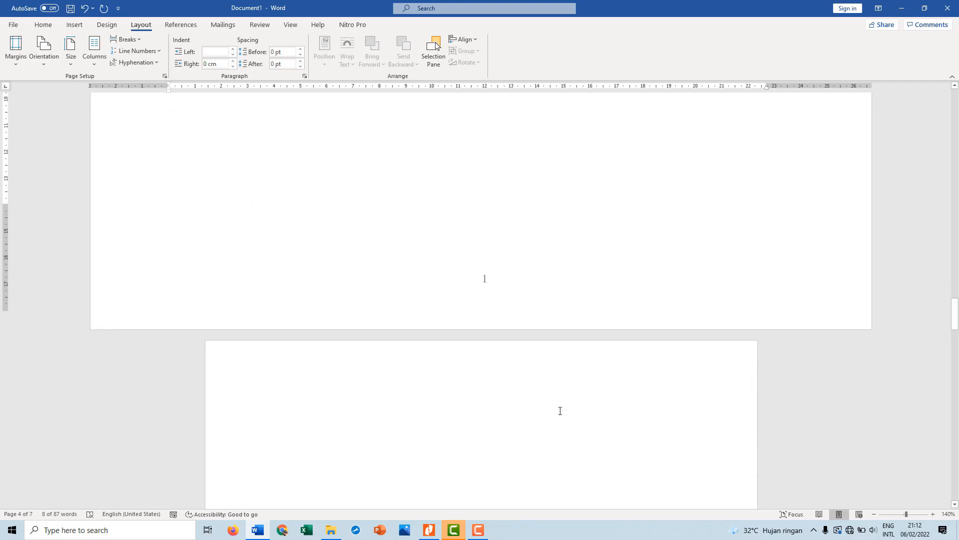
{"action": "scroll", "coordinate": [560, 410], "scroll_direction": "down", "scroll_amount": 3}
{"action": "scroll", "coordinate": [560, 410], "scroll_direction": "down", "scroll_amount": 10}
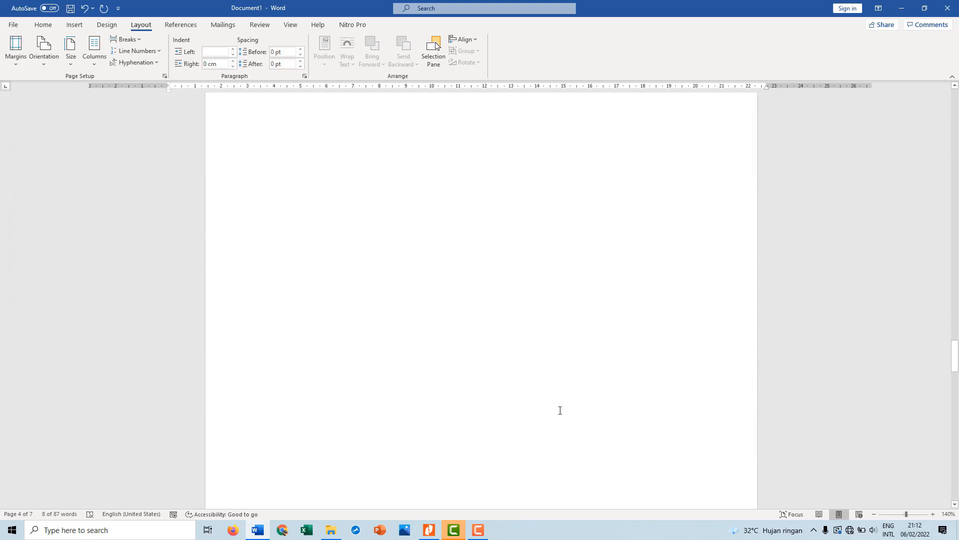
{"action": "scroll", "coordinate": [560, 411], "scroll_direction": "up", "scroll_amount": 14}
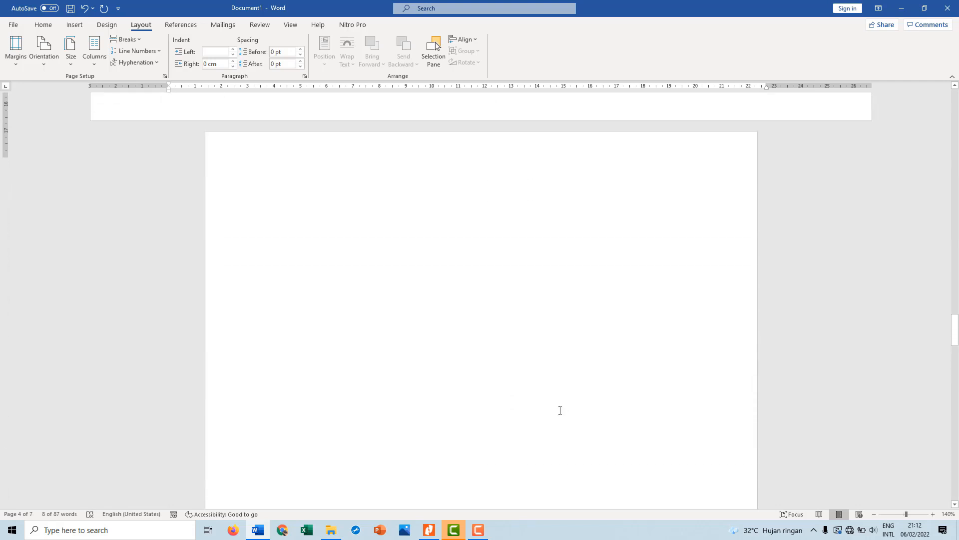
{"action": "scroll", "coordinate": [519, 367], "scroll_direction": "up", "scroll_amount": 8}
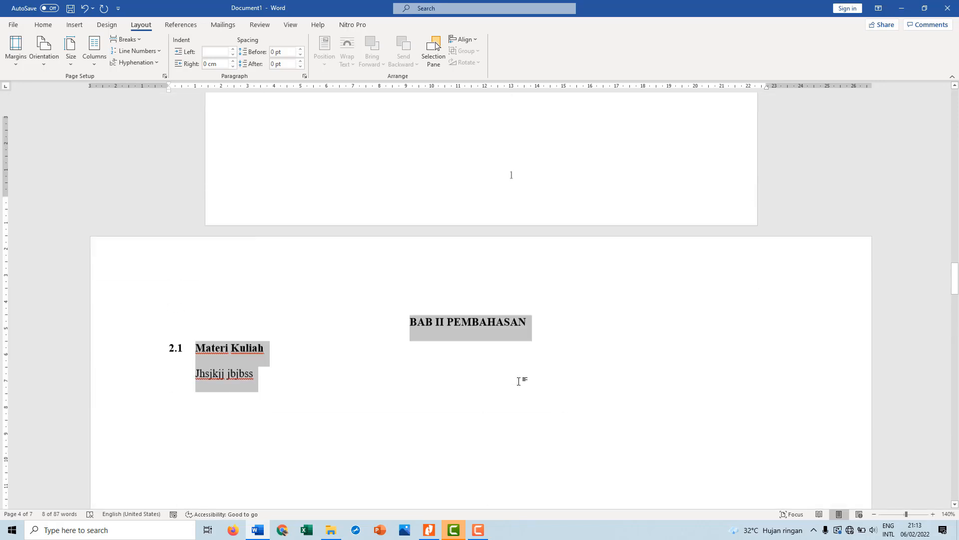
{"action": "scroll", "coordinate": [517, 380], "scroll_direction": "down", "scroll_amount": 8}
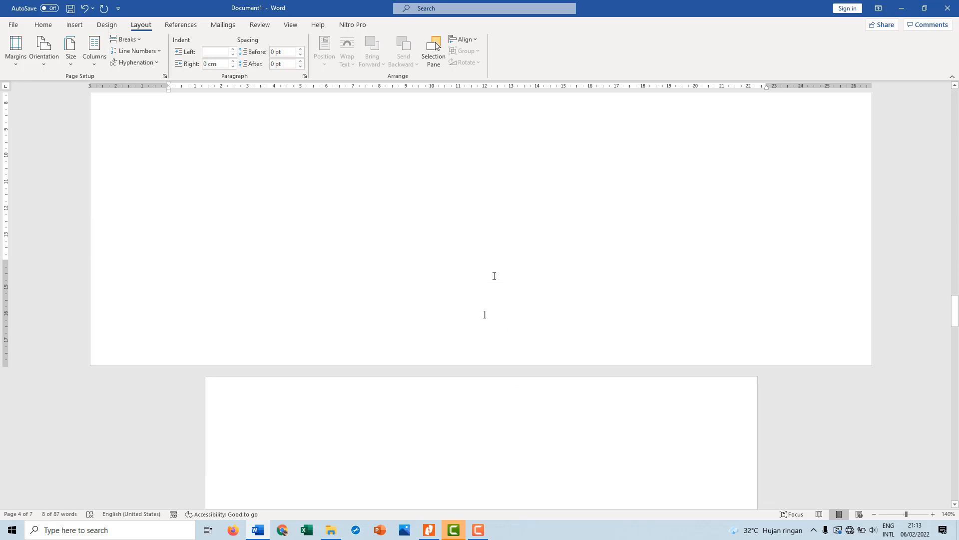
{"action": "double_click", "coordinate": [489, 320]}
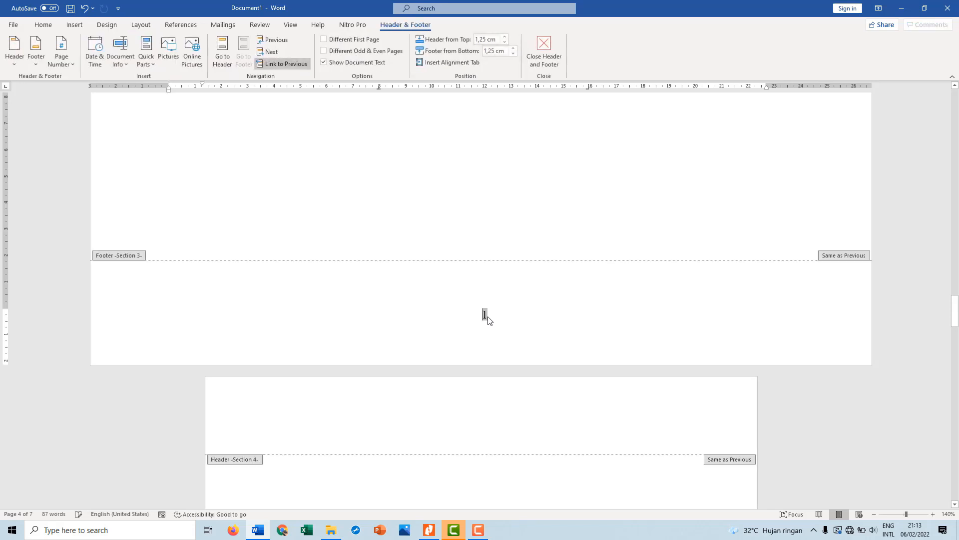
{"action": "double_click", "coordinate": [495, 218]}
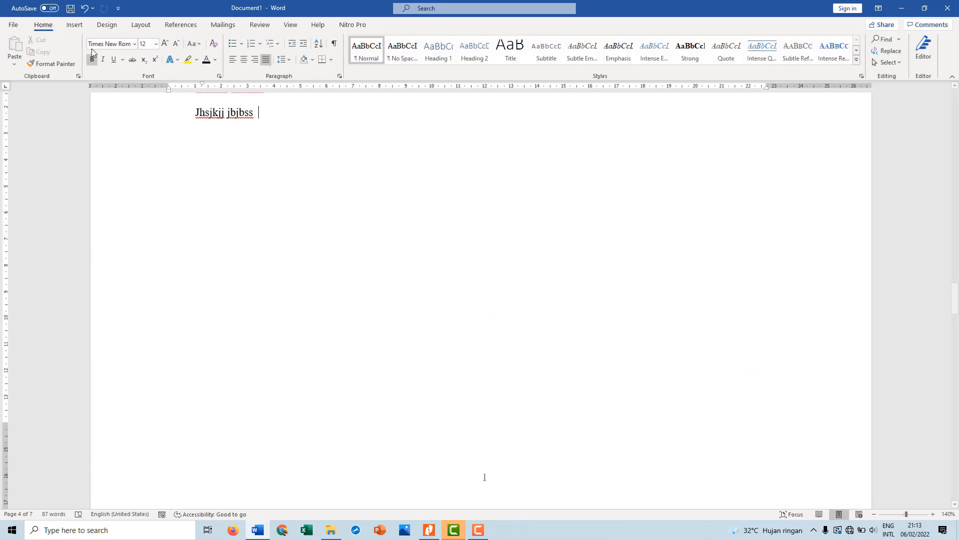
Set the landscape BAB II section's page numbering to Continue from previous section
{"action": "left_click", "coordinate": [75, 25]}
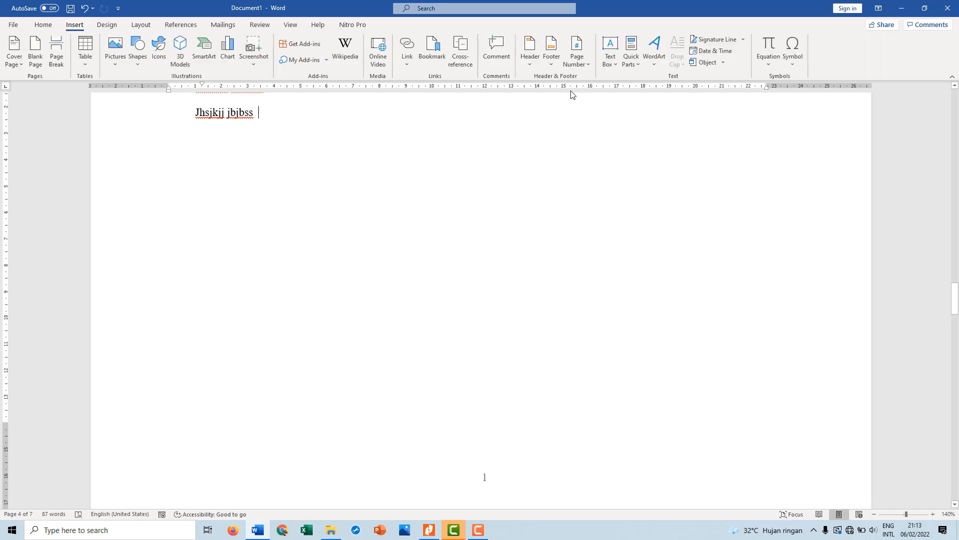
{"action": "left_click", "coordinate": [587, 70]}
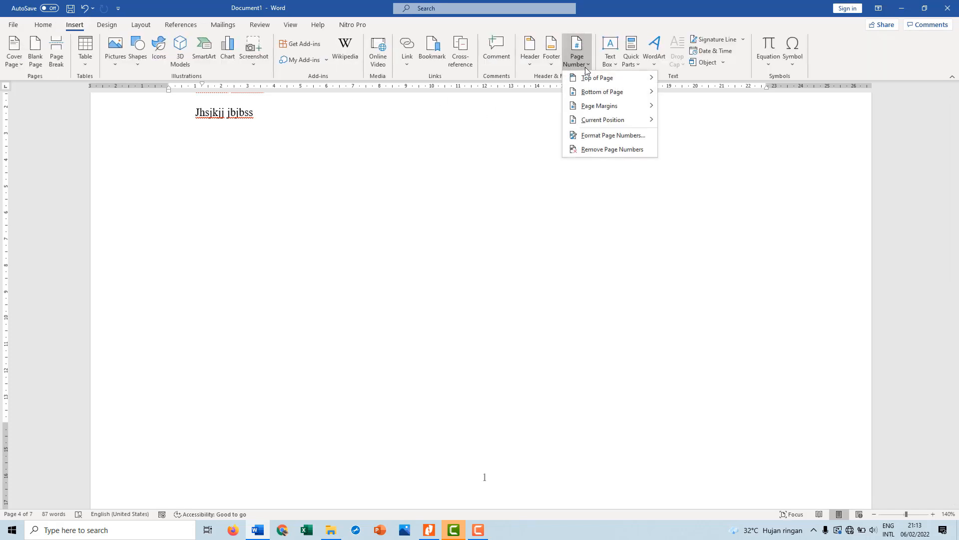
{"action": "left_click", "coordinate": [609, 136]}
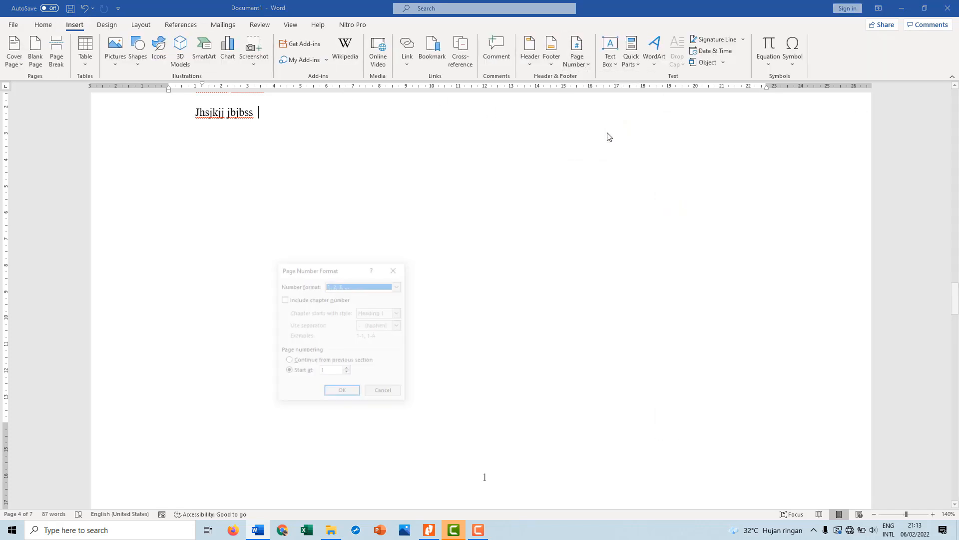
{"action": "left_click", "coordinate": [319, 360]}
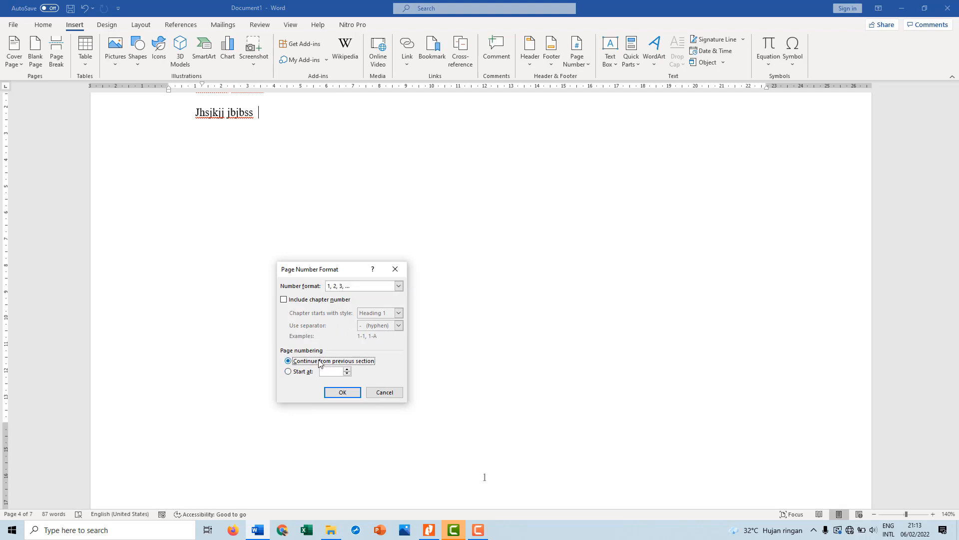
{"action": "left_click", "coordinate": [348, 392]}
Set the page numbering of the portrait section after BAB II to Continue from previous section, and check the footers up to DAFTAR PUSTAKA
{"action": "scroll", "coordinate": [511, 418], "scroll_direction": "down", "scroll_amount": 15}
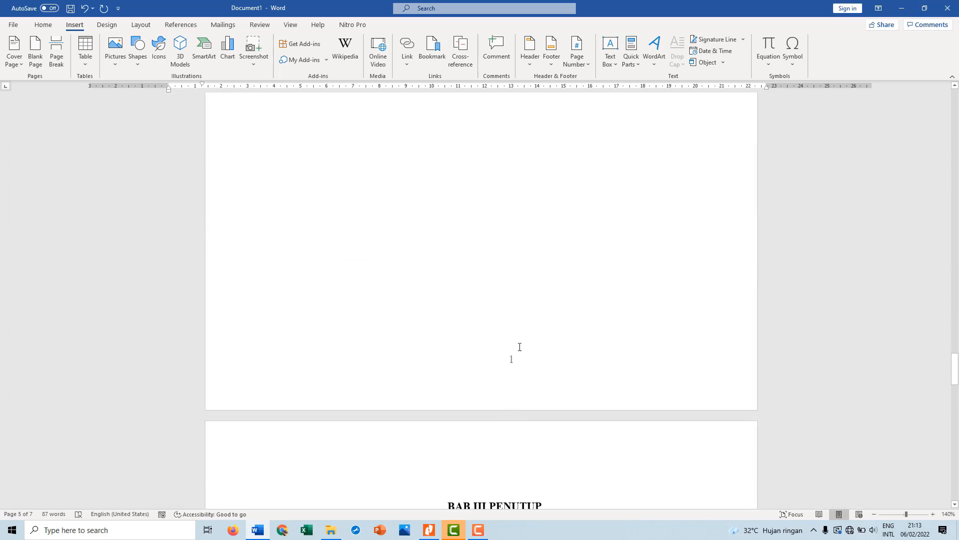
{"action": "double_click", "coordinate": [513, 363]}
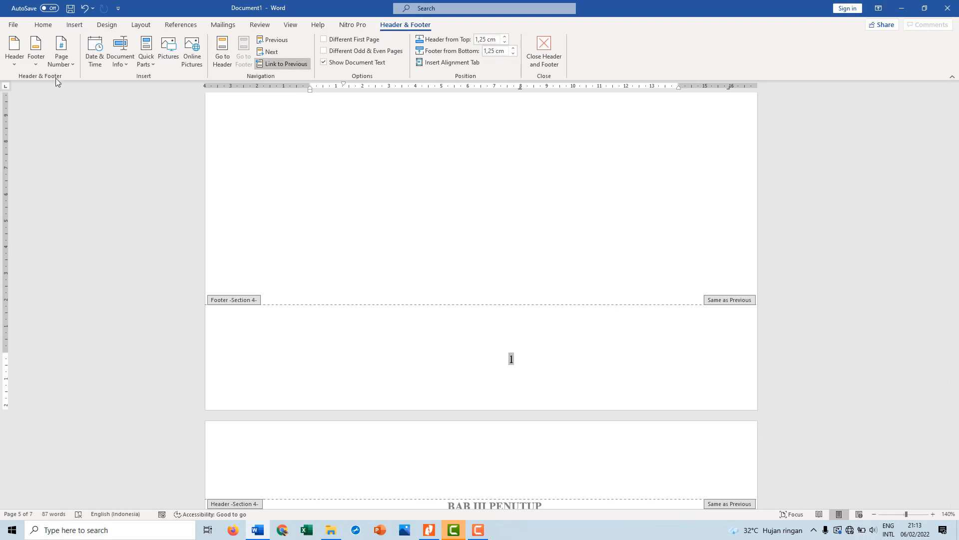
{"action": "left_click", "coordinate": [71, 62]}
{"action": "left_click", "coordinate": [90, 135]}
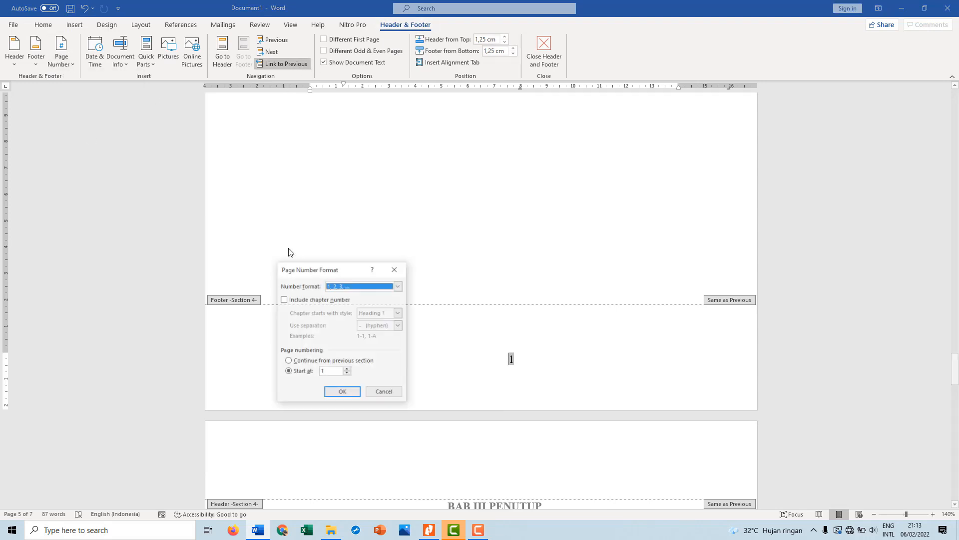
{"action": "left_click", "coordinate": [343, 362]}
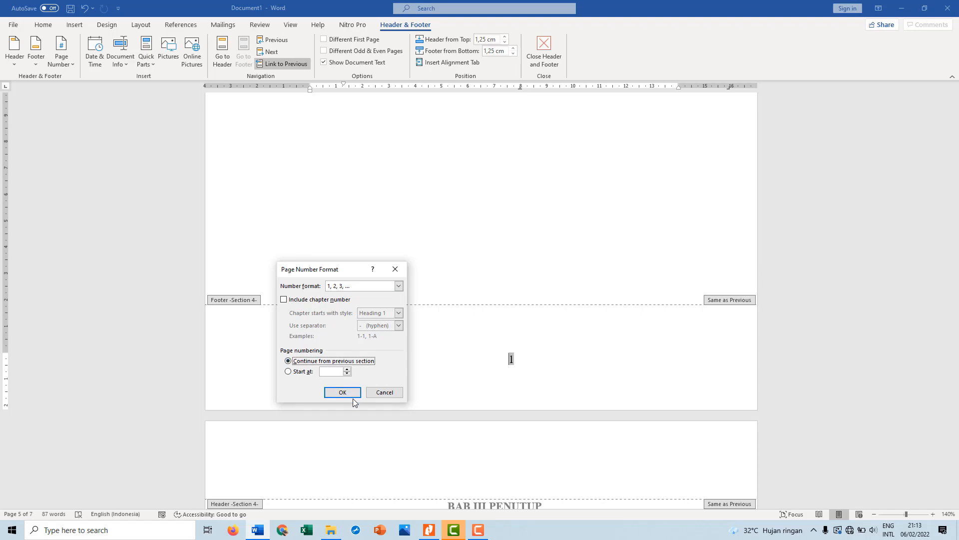
{"action": "left_click", "coordinate": [350, 394]}
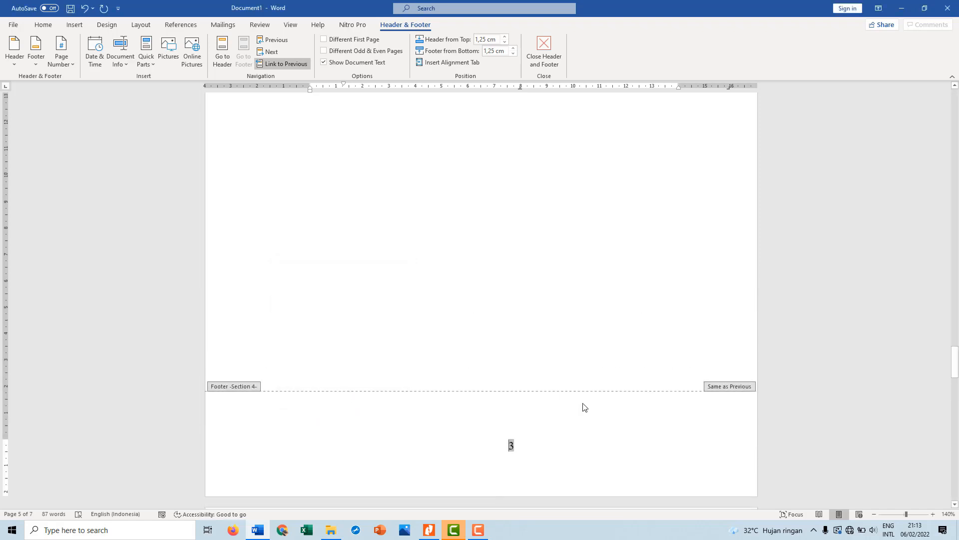
{"action": "scroll", "coordinate": [582, 405], "scroll_direction": "down", "scroll_amount": 5}
{"action": "scroll", "coordinate": [584, 407], "scroll_direction": "down", "scroll_amount": 10}
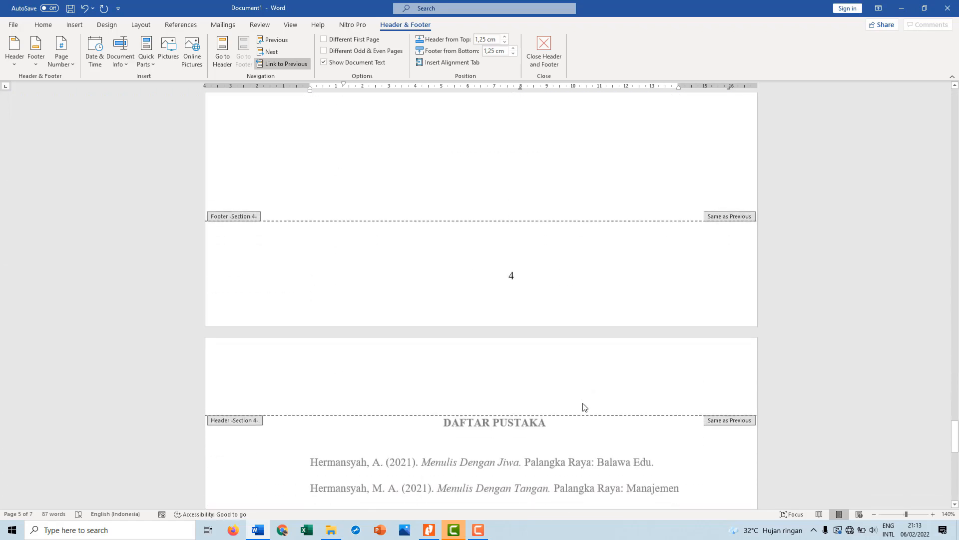
Check the footer page numbers from the landscape BAB II page through to the DAFTAR PUSTAKA page
{"action": "scroll", "coordinate": [584, 407], "scroll_direction": "down", "scroll_amount": 10}
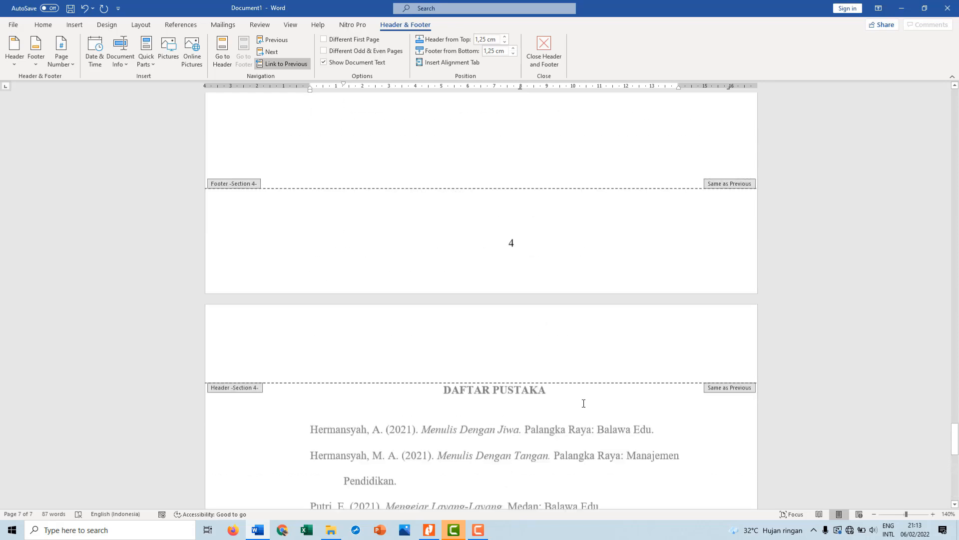
{"action": "scroll", "coordinate": [585, 407], "scroll_direction": "up", "scroll_amount": 10}
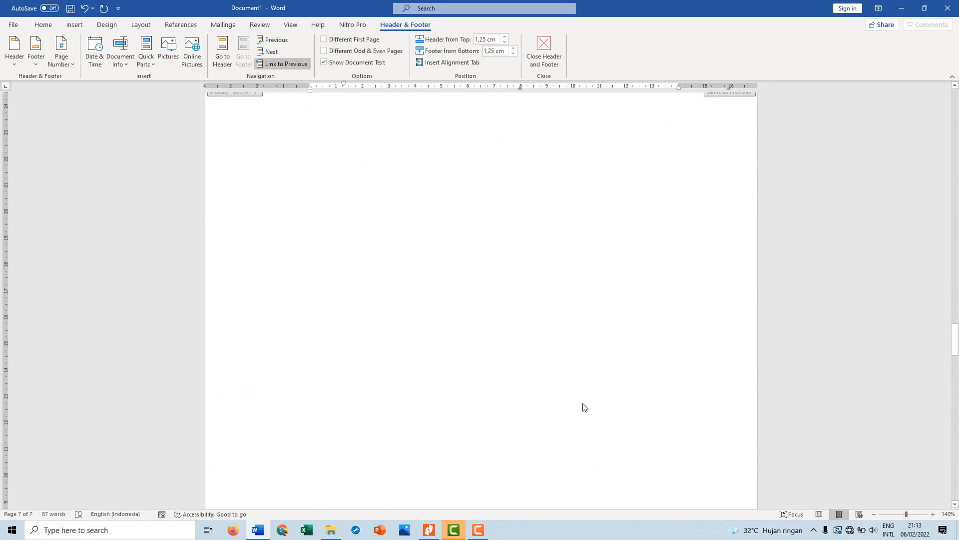
{"action": "scroll", "coordinate": [584, 406], "scroll_direction": "up", "scroll_amount": 15}
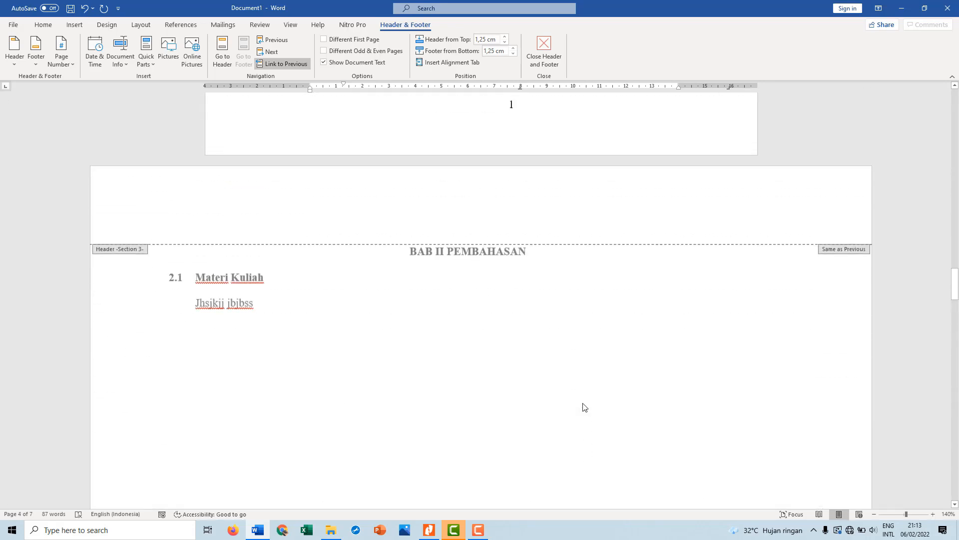
{"action": "scroll", "coordinate": [585, 407], "scroll_direction": "down", "scroll_amount": 15}
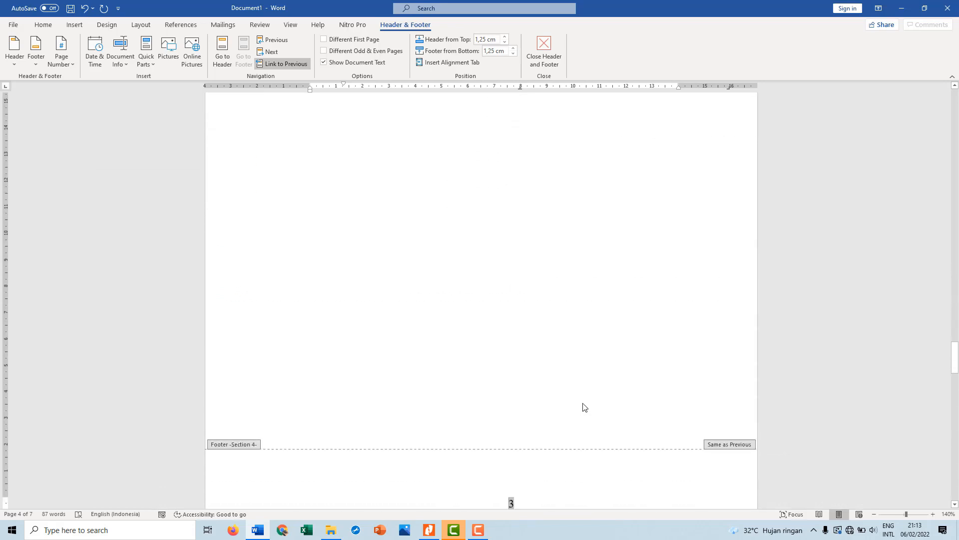
{"action": "scroll", "coordinate": [584, 407], "scroll_direction": "up", "scroll_amount": 15}
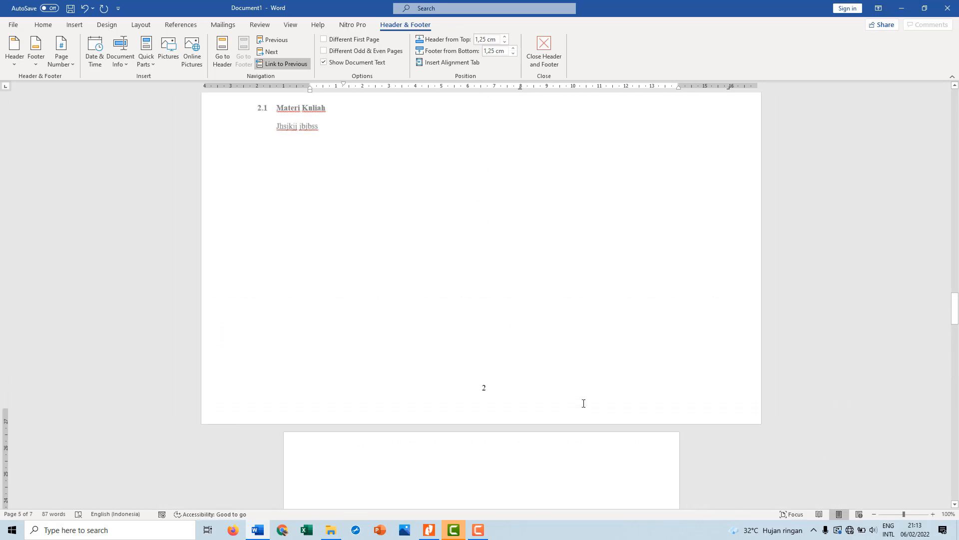
{"action": "scroll", "coordinate": [583, 403], "scroll_direction": "down", "scroll_amount": 6, "text": "ctrl"}
{"action": "scroll", "coordinate": [583, 403], "scroll_direction": "down", "scroll_amount": 6, "text": "ctrl"}
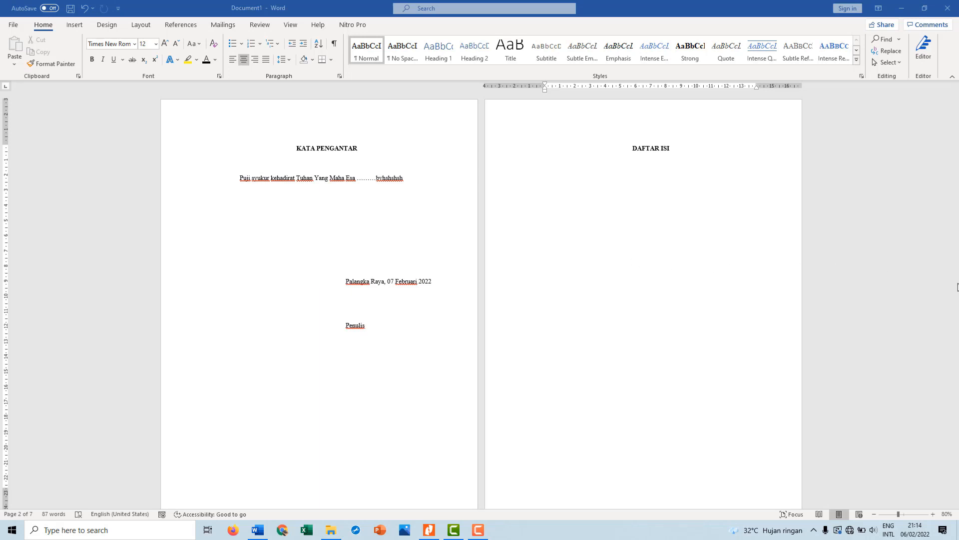
Start a new justified line below the DAFTAR ISI heading
{"action": "left_click", "coordinate": [653, 282]}
{"action": "scroll", "coordinate": [655, 282], "scroll_direction": "up", "scroll_amount": 1}
{"action": "scroll", "coordinate": [655, 281], "scroll_direction": "up", "scroll_amount": 7}
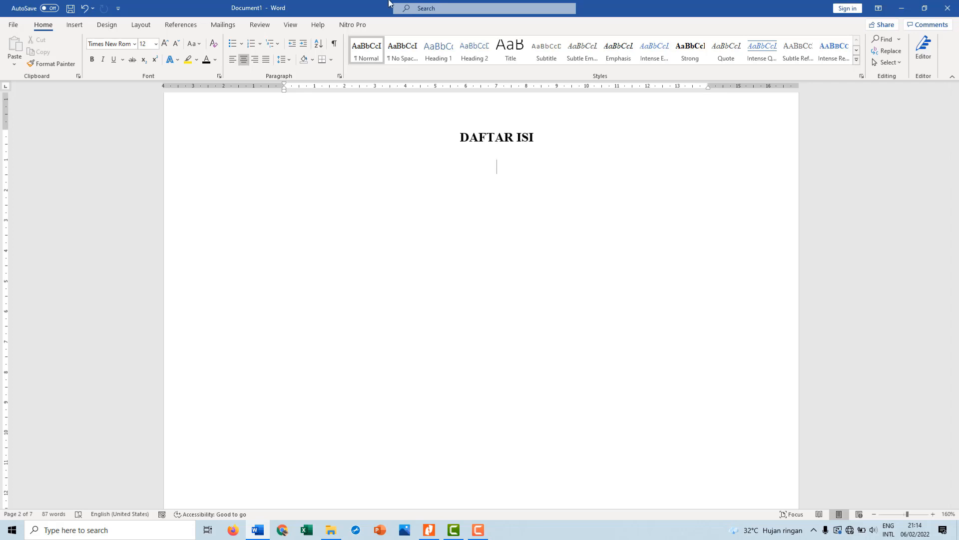
{"action": "key", "text": "ctrl+j"}
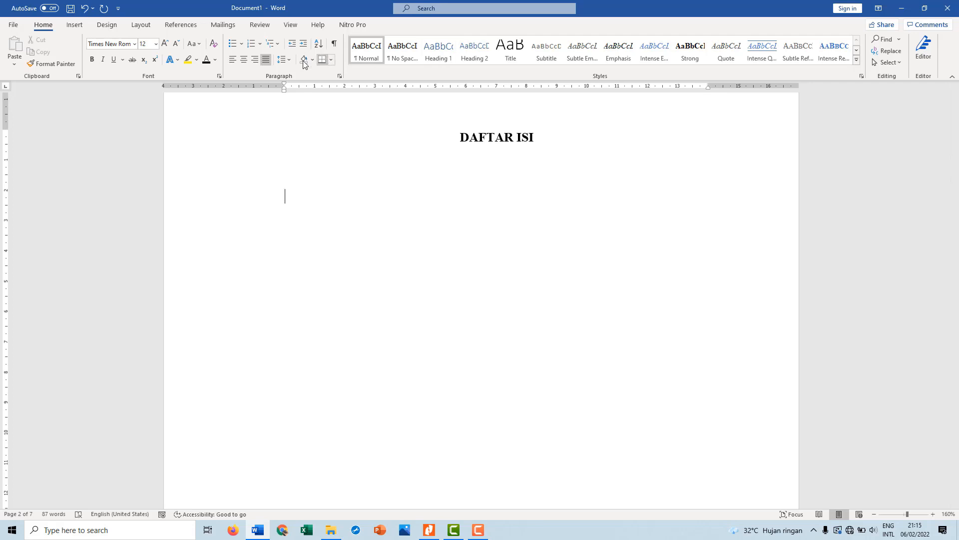
Set a left-aligned tab stop at 13,5 cm with dotted leader 2 for the contents entries
{"action": "left_click", "coordinate": [340, 77]}
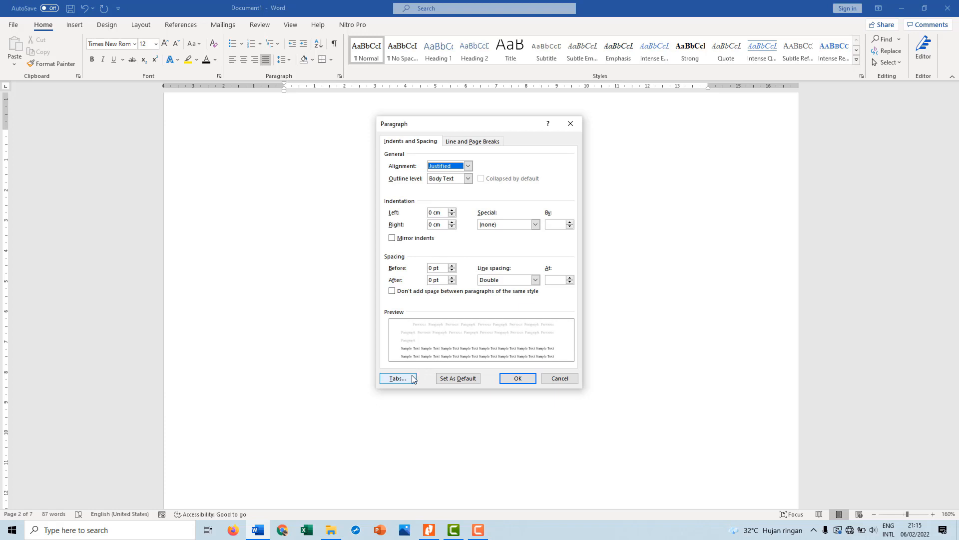
{"action": "left_click", "coordinate": [398, 379]}
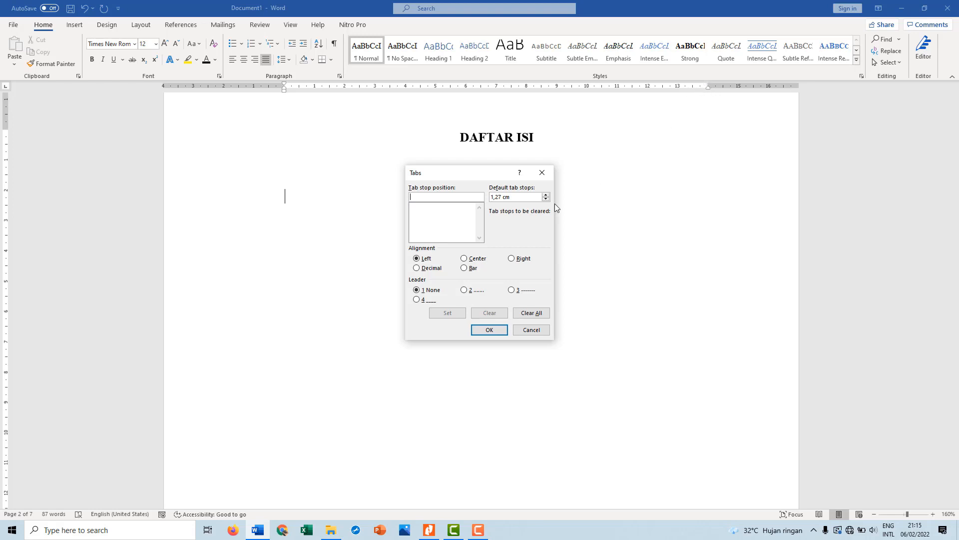
{"action": "type", "text": "13,5"}
{"action": "left_click", "coordinate": [464, 290]}
{"action": "left_click", "coordinate": [449, 313]}
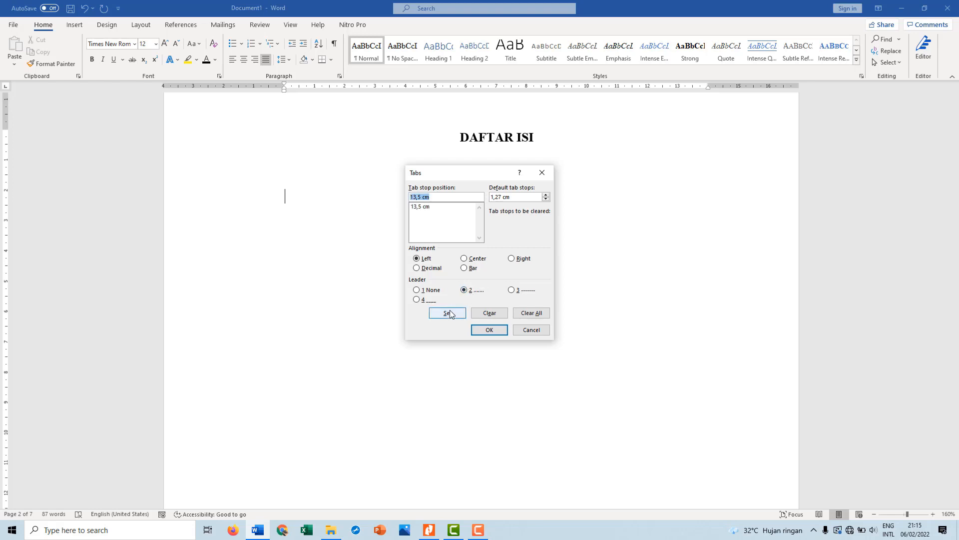
{"action": "left_click", "coordinate": [485, 329]}
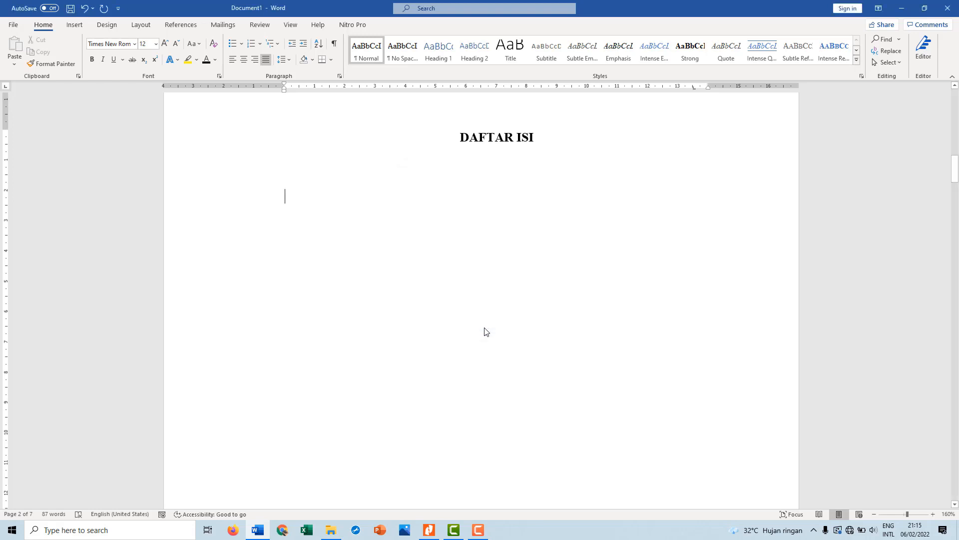
Enter the contents lines "Kata Pengantar" with page i and "Daftar Isi" with page ii, using the dotted tab leader
{"action": "type", "text": "Kata P"}
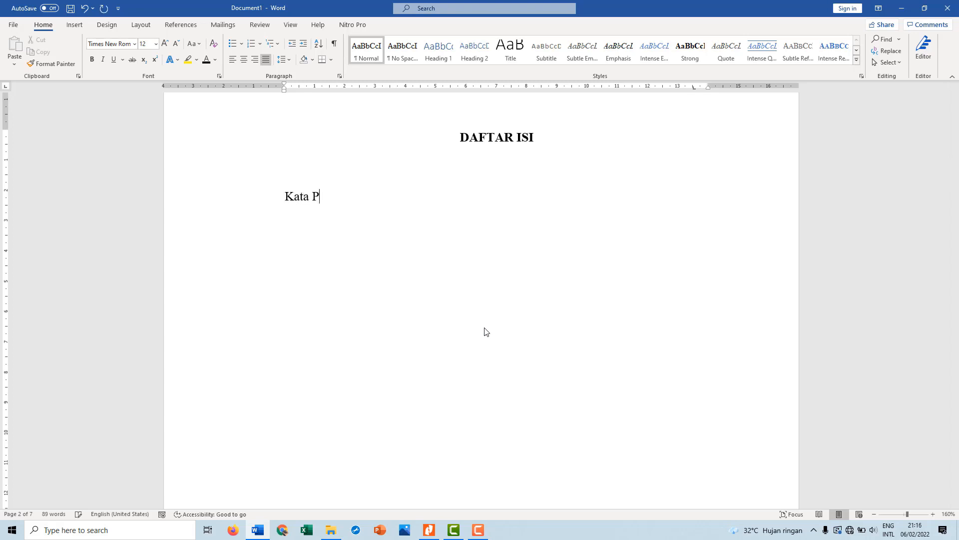
{"action": "type", "text": "engantar"}
{"action": "key", "text": "Tab"}
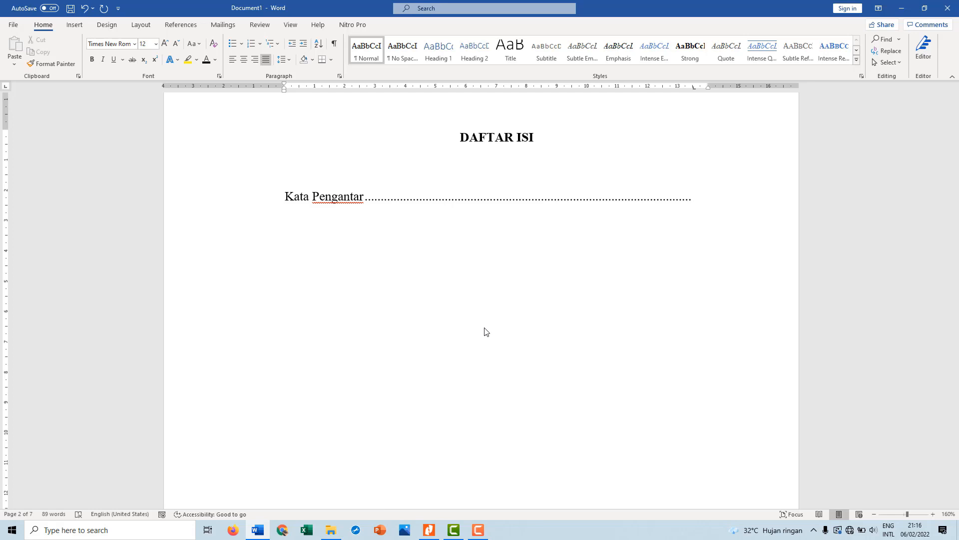
{"action": "type", "text": "i"}
{"action": "key", "text": "Return"}
{"action": "type", "text": "Daftar Isi"}
{"action": "key", "text": "Tab"}
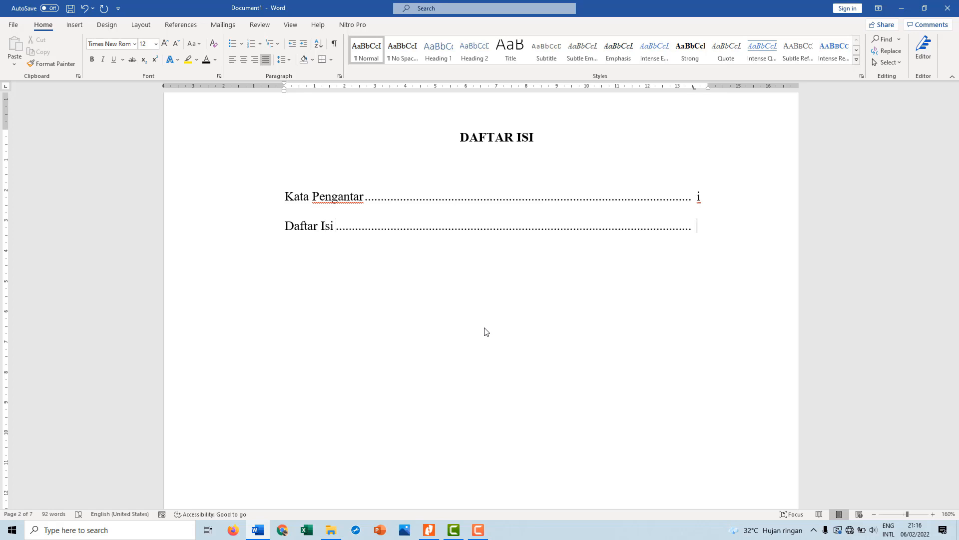
{"action": "type", "text": "ii"}
Add the contents entry text "BAB I PENDAHULUAN" on the line below Daftar Isi
{"action": "type", "text": "Ba"}
{"action": "key", "text": "BackSpace"}
{"action": "type", "text": "AB I PEND"}
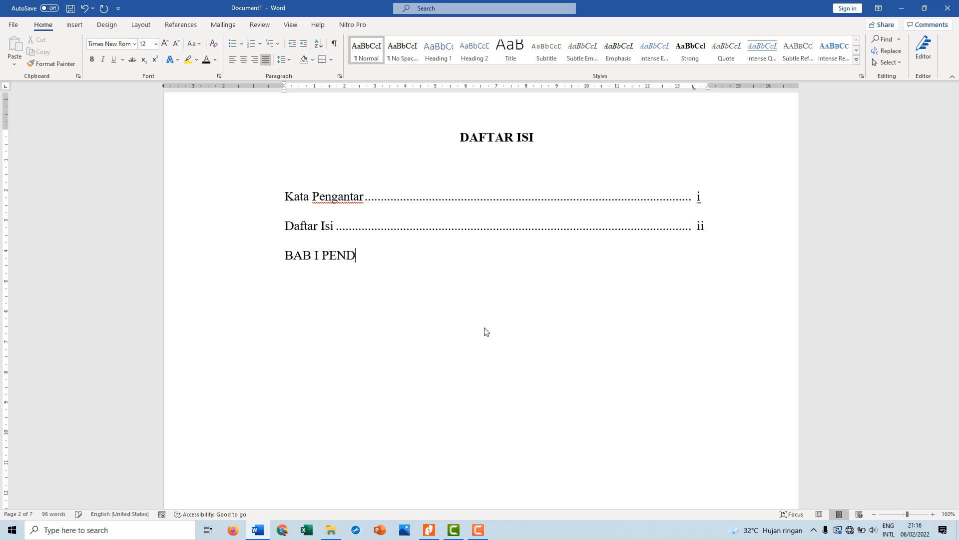
{"action": "type", "text": "AHULUAN..............................."}
{"action": "key", "text": "BackSpace"}
{"action": "key", "text": "BackSpace"}
{"action": "key", "text": "BackSpace"}
{"action": "key", "text": "BackSpace"}
{"action": "key", "text": "BackSpace"}
{"action": "key", "text": "BackSpace"}
{"action": "key", "text": "BackSpace"}
{"action": "key", "text": "BackSpace"}
{"action": "key", "text": "BackSpace"}
{"action": "key", "text": "BackSpace"}
{"action": "key", "text": "BackSpace"}
{"action": "key", "text": "BackSpace"}
{"action": "key", "text": "BackSpace"}
{"action": "key", "text": "BackSpace"}
{"action": "key", "text": "BackSpace"}
{"action": "key", "text": "BackSpace"}
{"action": "key", "text": "BackSpace"}
{"action": "key", "text": "BackSpace"}
{"action": "key", "text": "BackSpace"}
{"action": "key", "text": "BackSpace"}
{"action": "key", "text": "BackSpace"}
{"action": "key", "text": "BackSpace"}
{"action": "key", "text": "BackSpace"}
Complete the BAB I PENDAHULUAN contents line with the dotted tab leader and page number 1
{"action": "key", "text": "Tab"}
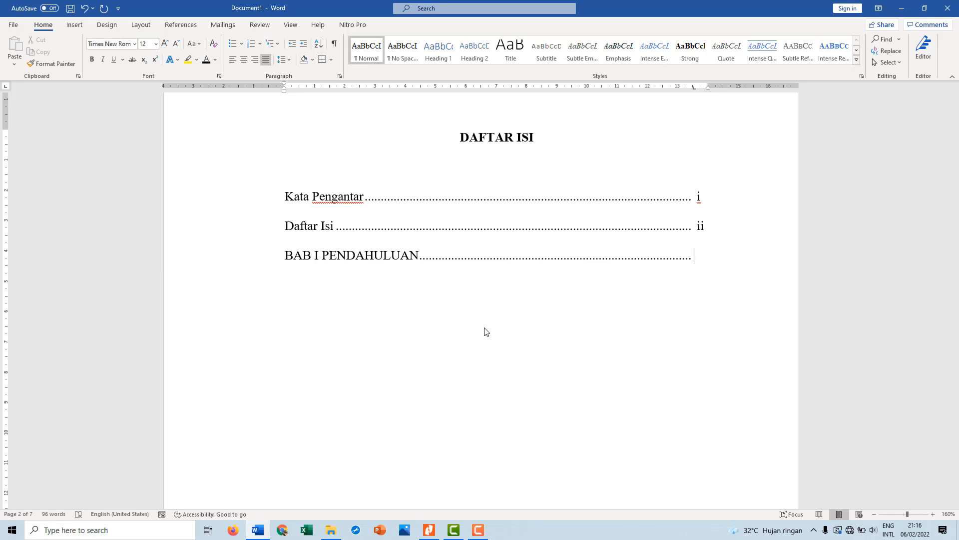
{"action": "type", "text": "1"}
Create a new blank document and remove the first-line indent from its opening paragraph
{"action": "key", "text": "ctrl+n"}
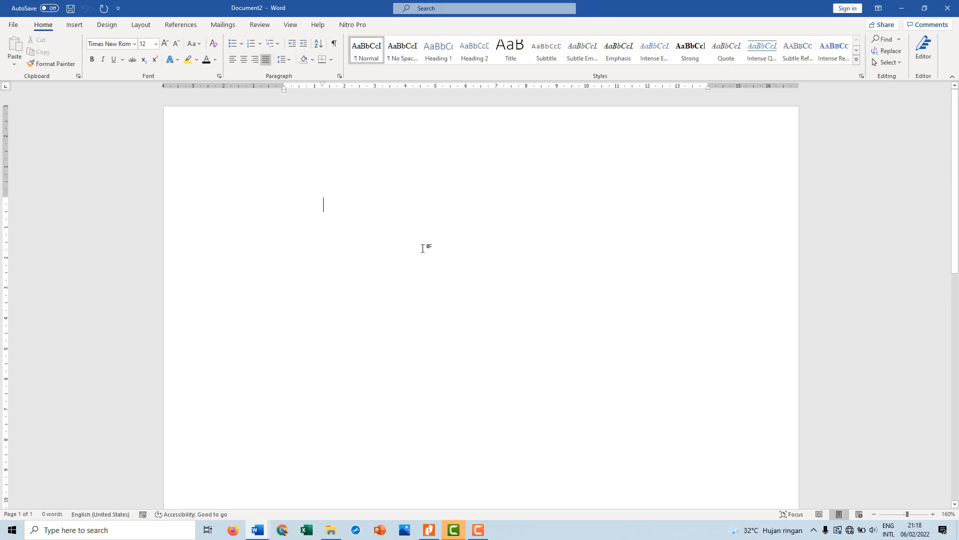
{"action": "left_click_drag", "start_coordinate": [323, 85], "coordinate": [285, 86]}
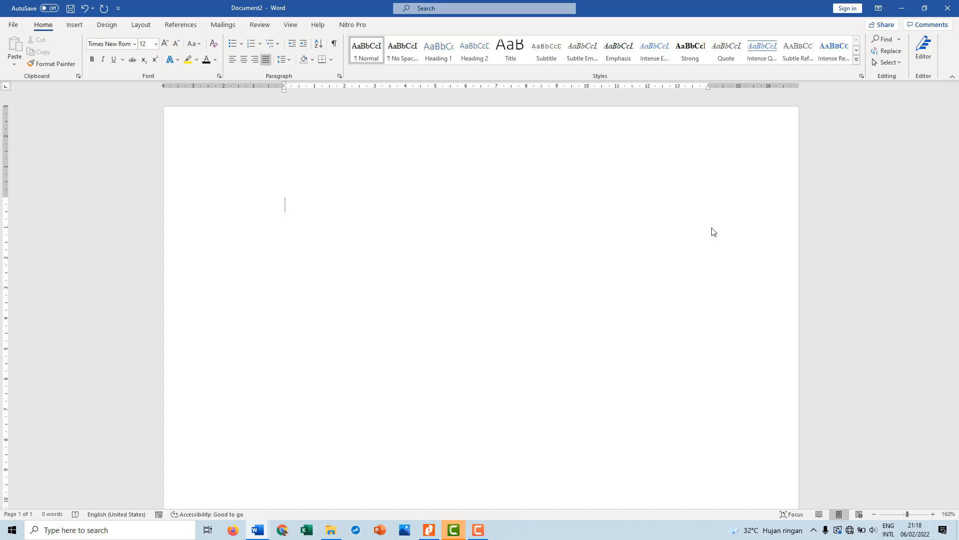
{"action": "key", "text": "F10"}
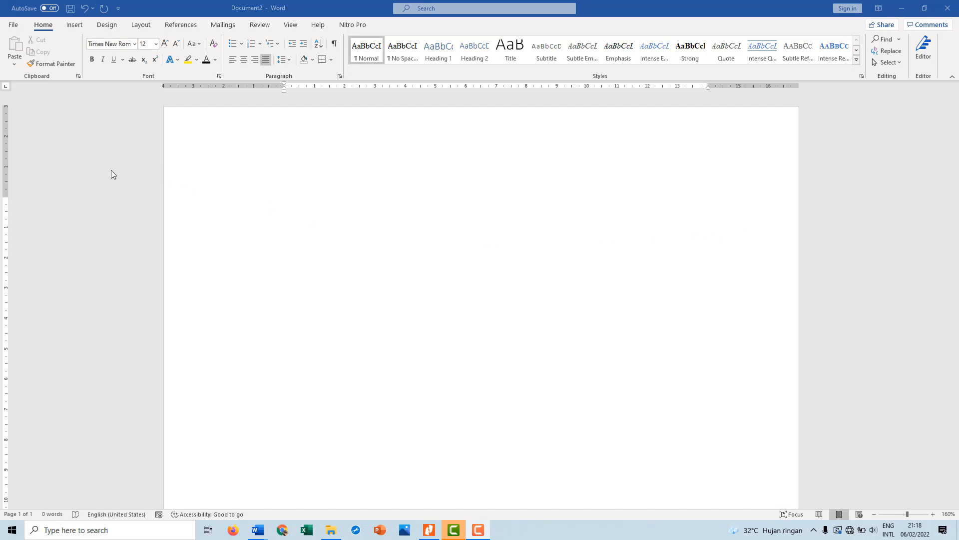
{"action": "left_click", "coordinate": [338, 183]}
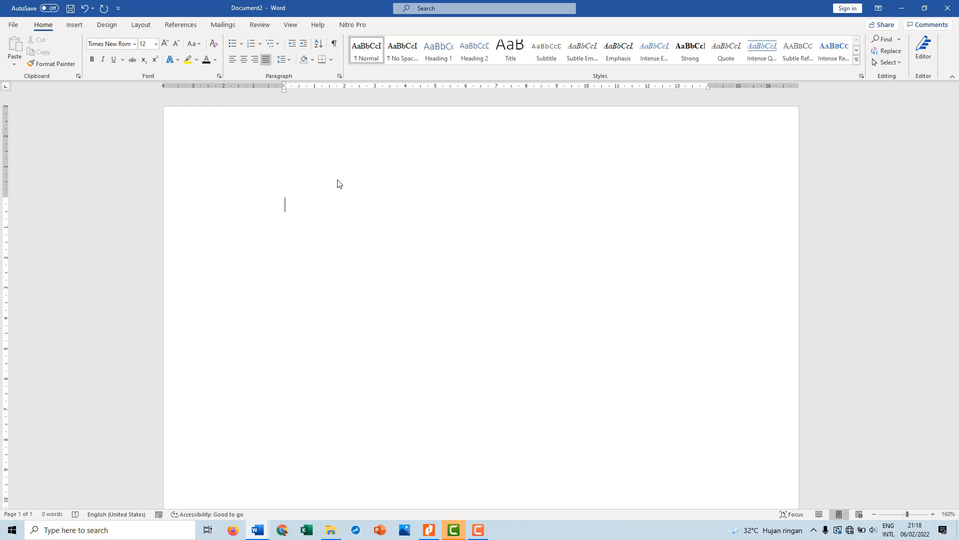
Enter the title "PENGARUH MASA KULIAH TERHADAP WAKTU MENIKAH", centre it, and start a new line below
{"action": "type", "text": "PENGARU"}
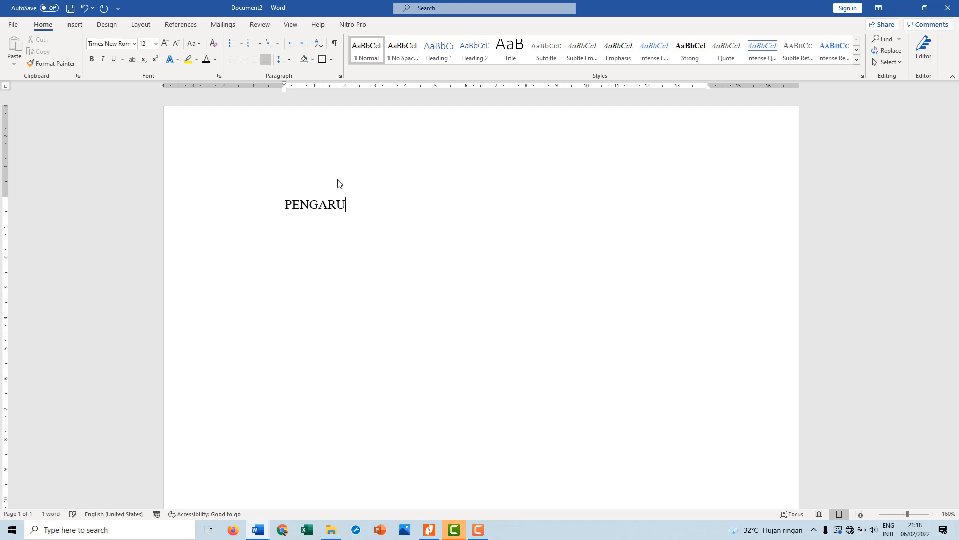
{"action": "type", "text": "H MASA"}
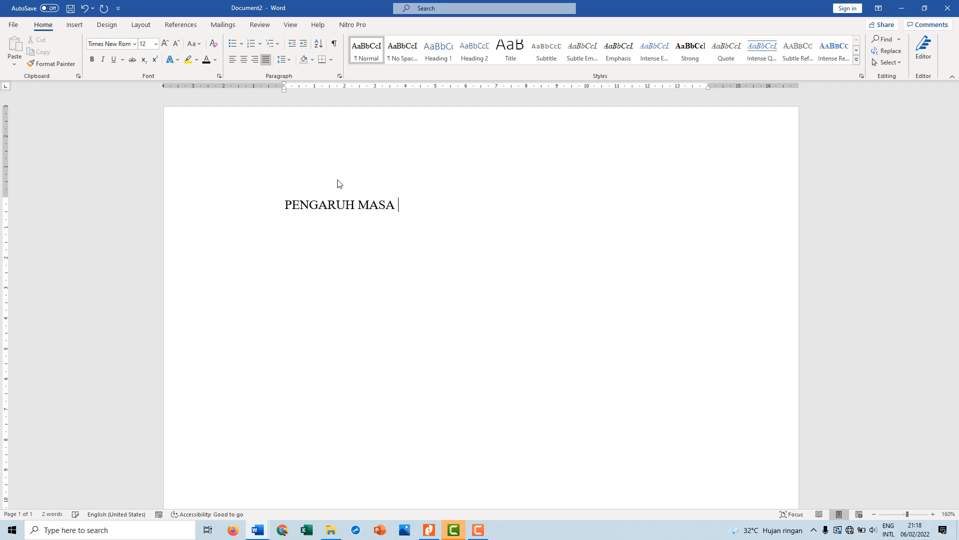
{"action": "type", "text": " KUIAH"}
{"action": "key", "text": "BackSpace"}
{"action": "key", "text": "BackSpace"}
{"action": "key", "text": "BackSpace"}
{"action": "key", "text": "BackSpace"}
{"action": "type", "text": "LIAH TERHAD"}
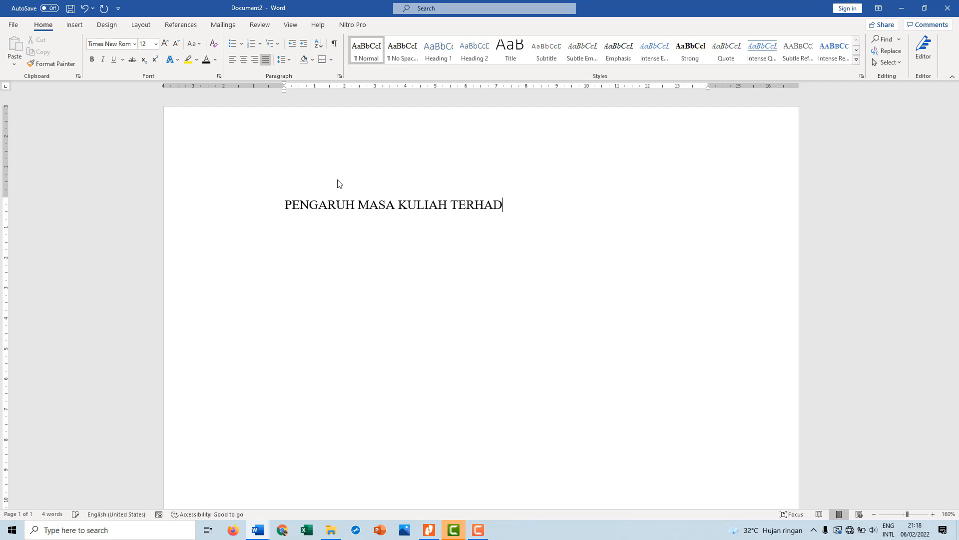
{"action": "type", "text": "AP WAKTU MENIKAH"}
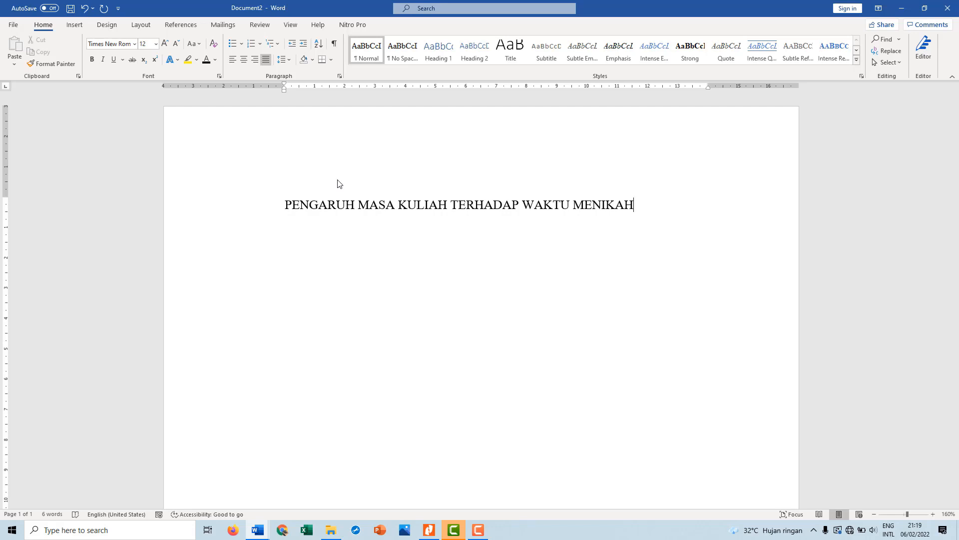
{"action": "key", "text": "ctrl+e"}
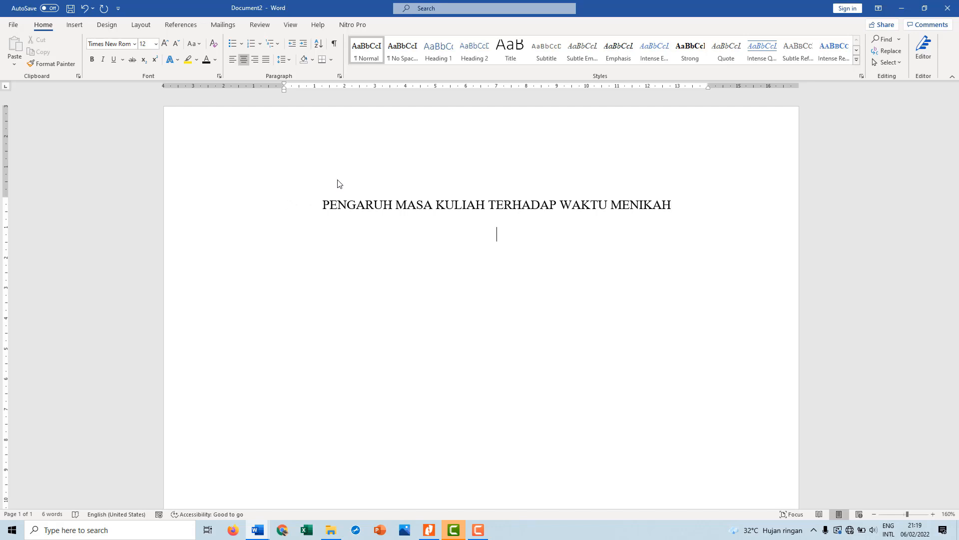
{"action": "scroll", "coordinate": [337, 183], "scroll_direction": "down", "scroll_amount": 10, "text": "ctrl"}
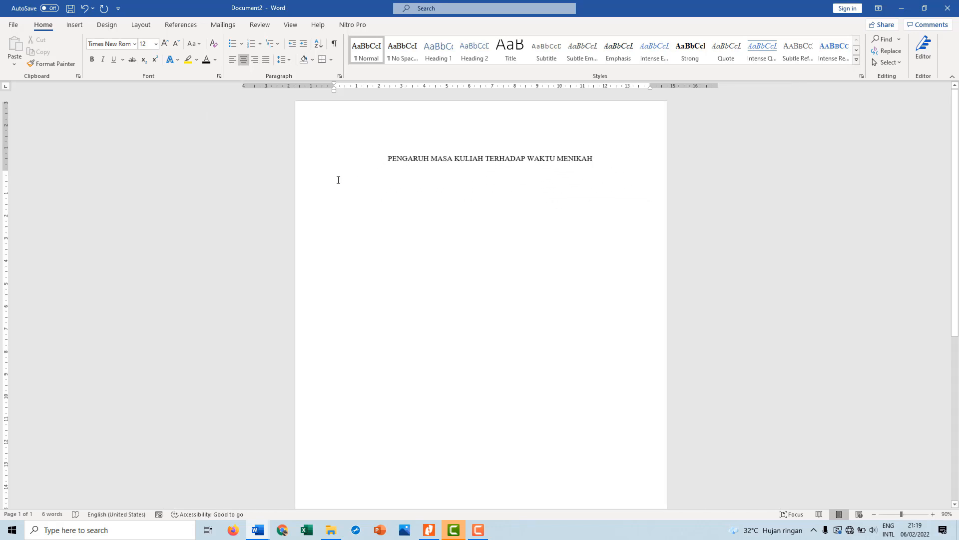
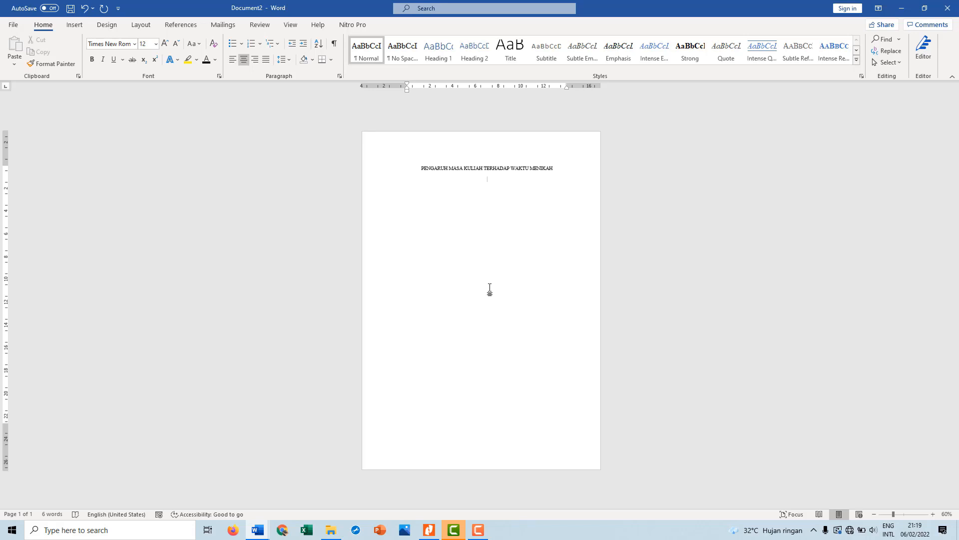
Leave blank lines below the title, enter the line "PENULIS:", and add the author's full name on the line beneath it
{"action": "scroll", "coordinate": [489, 290], "scroll_direction": "up", "scroll_amount": 6}
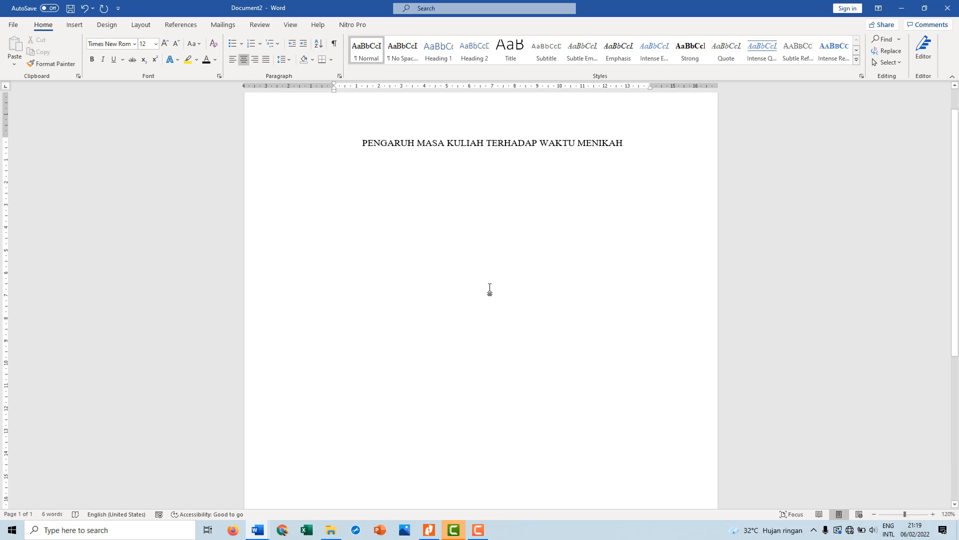
{"action": "key", "text": "Return"}
{"action": "key", "text": "Return"}
{"action": "key", "text": "Return"}
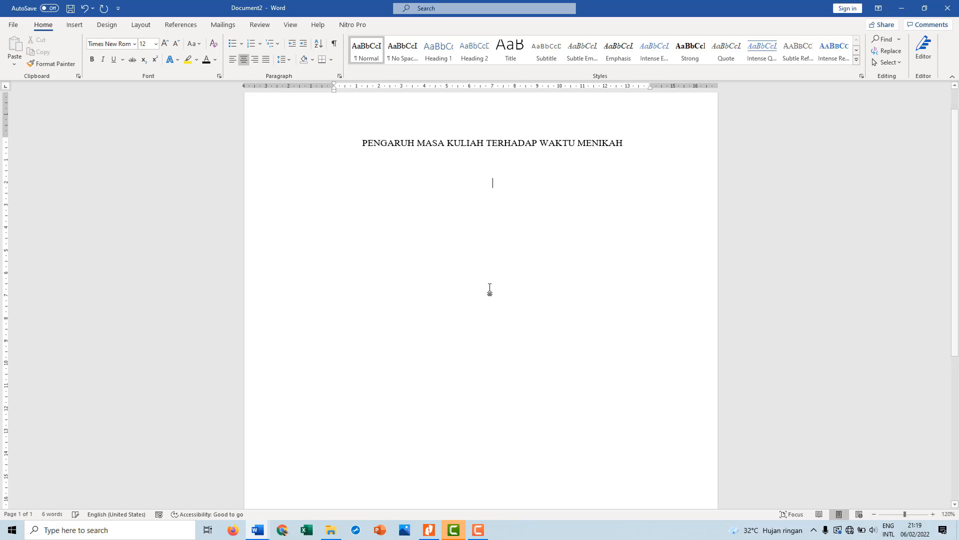
{"action": "type", "text": "PE"}
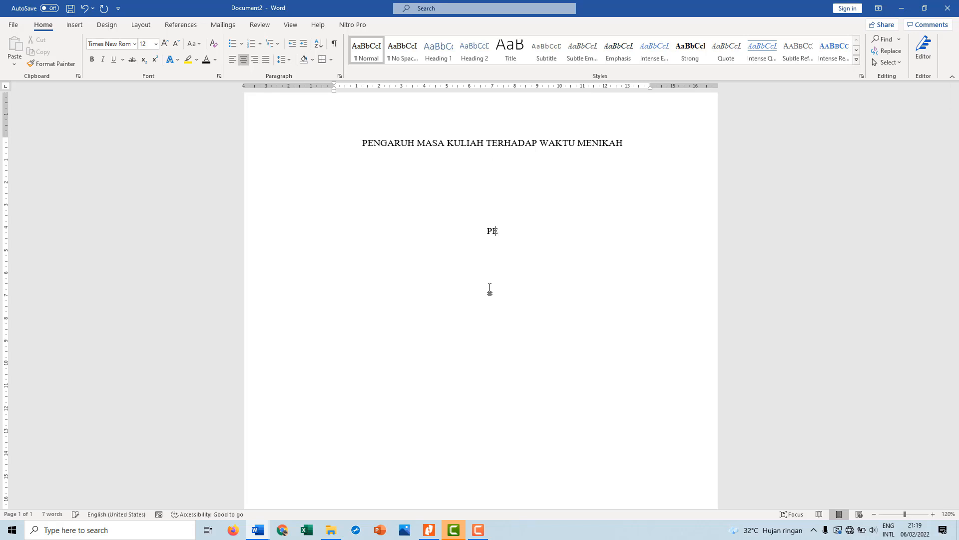
{"action": "type", "text": "NULIS:"}
{"action": "key", "text": "Return"}
{"action": "type", "text": "MOH. ANANG "}
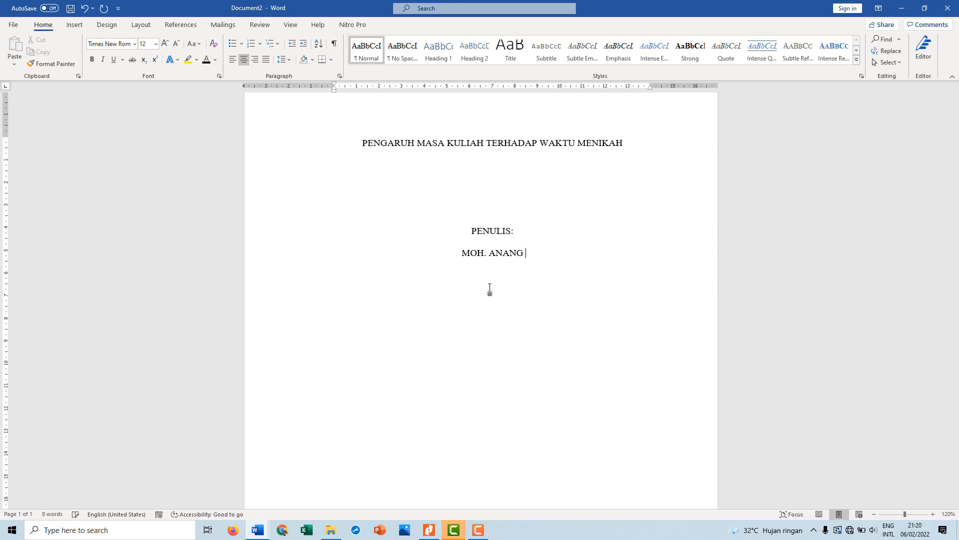
{"action": "type", "text": "HERMANSYAH"}
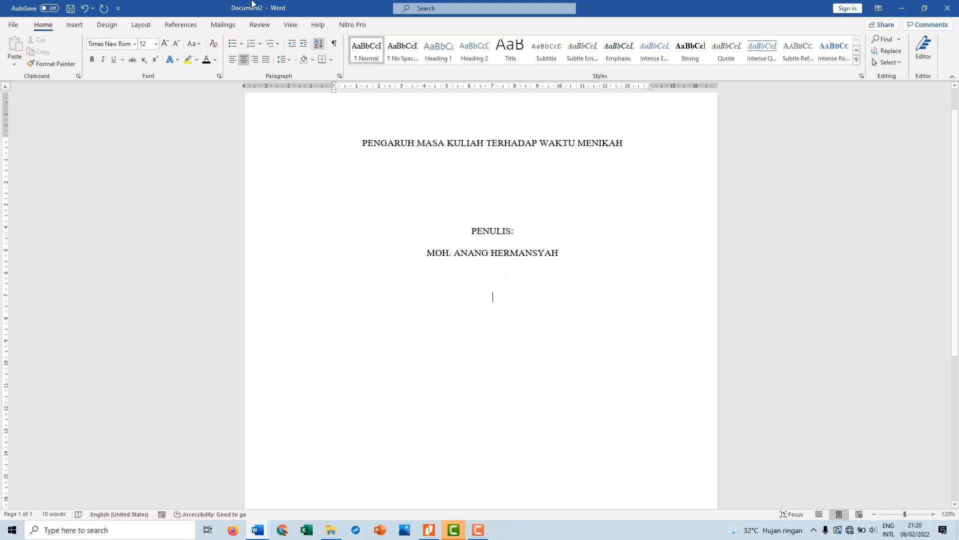
Insert the UPR logo PNG below the author's name from D:\Data Pribadi\Work\MATERI KOMPUTER\2021
{"action": "left_click", "coordinate": [74, 29]}
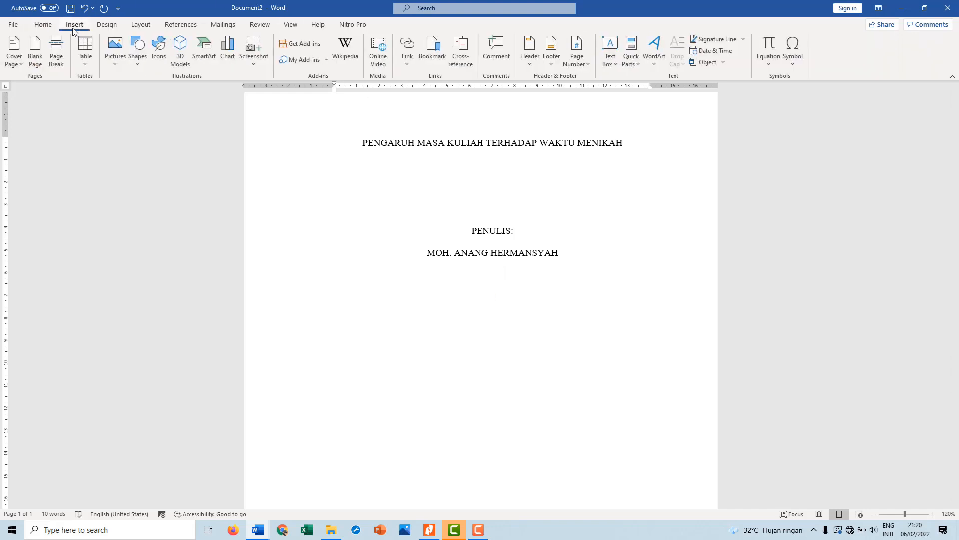
{"action": "left_click", "coordinate": [115, 53]}
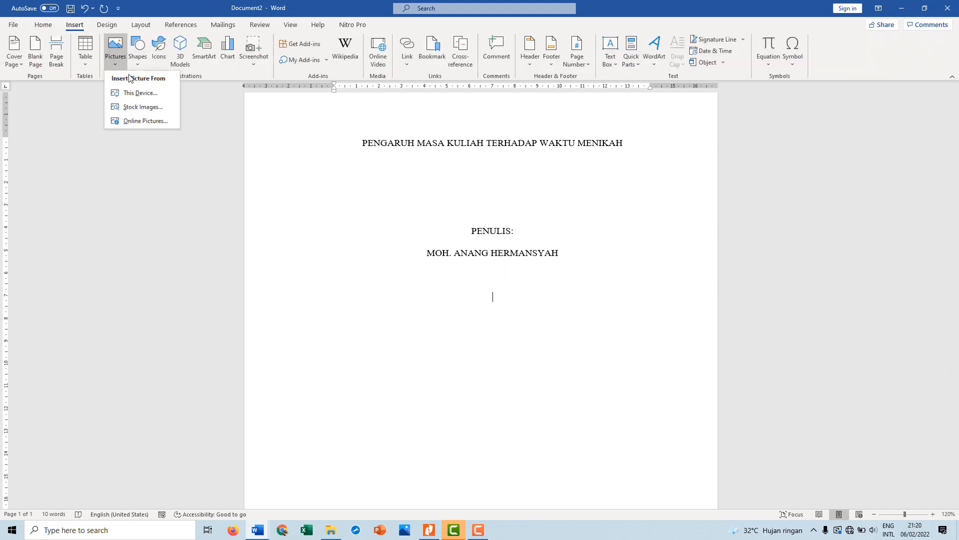
{"action": "left_click", "coordinate": [140, 93]}
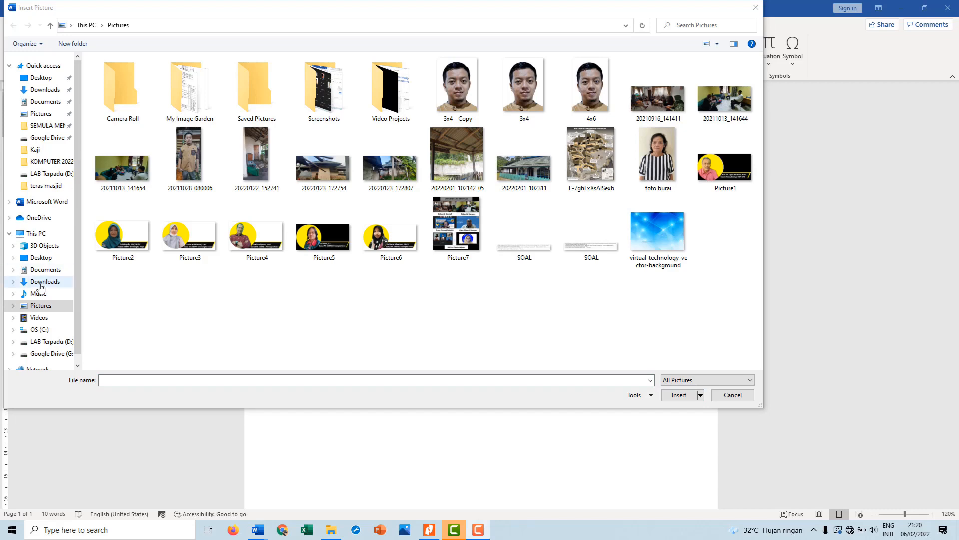
{"action": "left_click", "coordinate": [48, 342]}
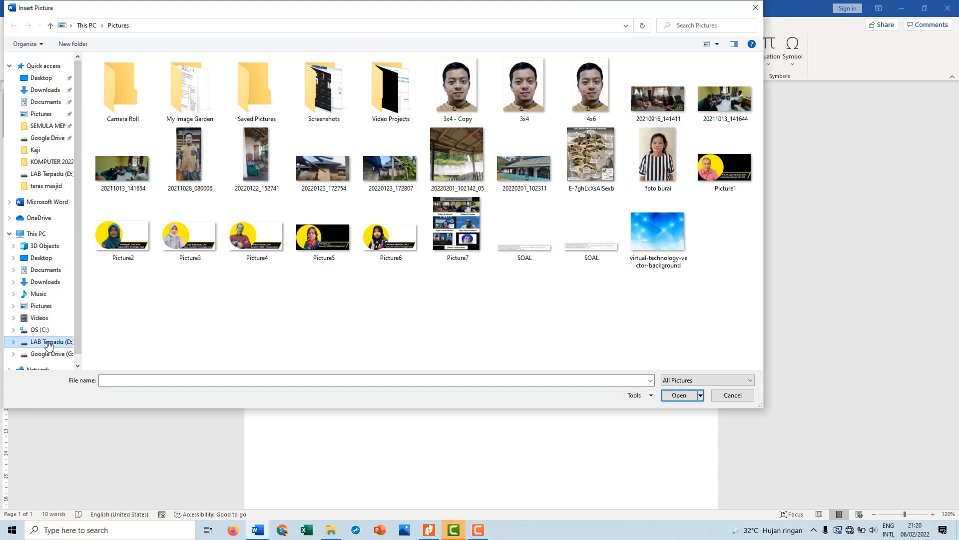
{"action": "double_click", "coordinate": [120, 90]}
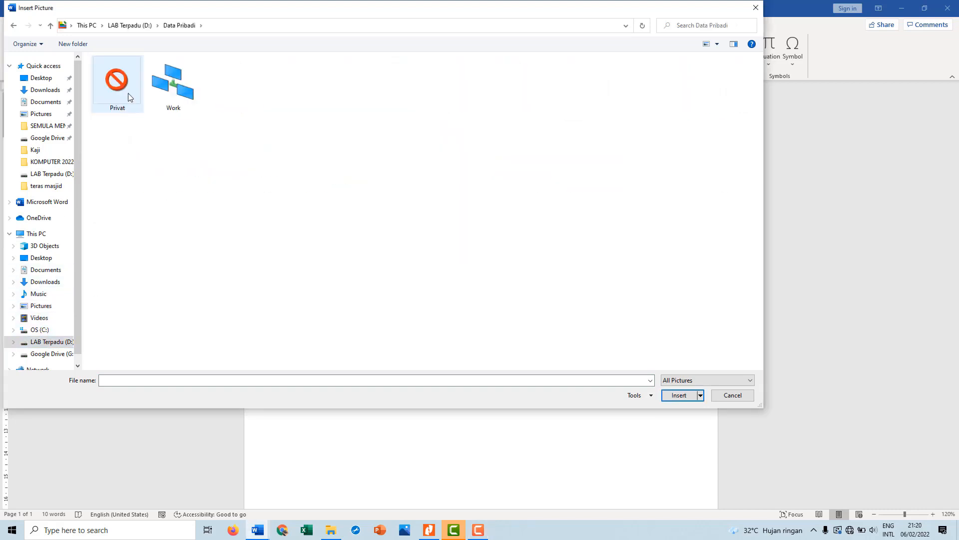
{"action": "double_click", "coordinate": [167, 90]}
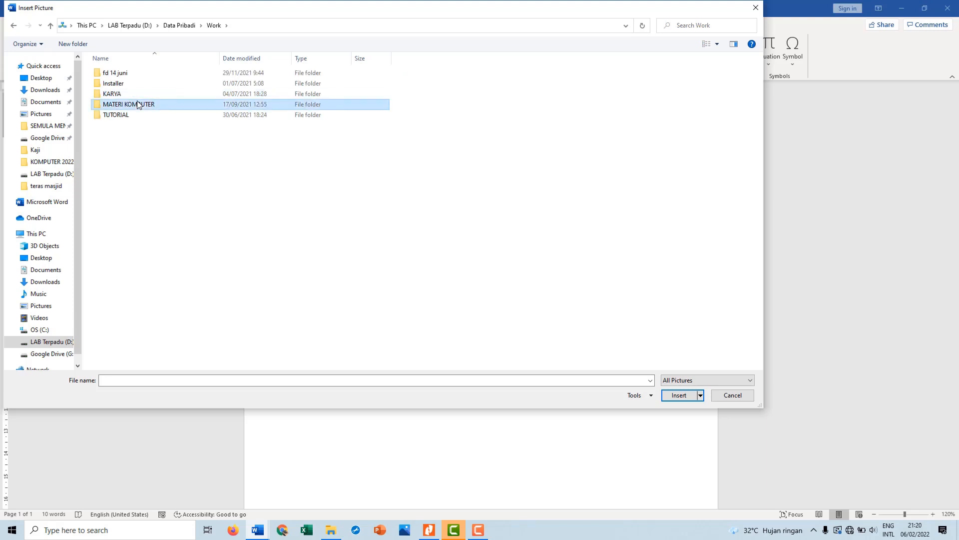
{"action": "double_click", "coordinate": [145, 103]}
{"action": "double_click", "coordinate": [132, 75]}
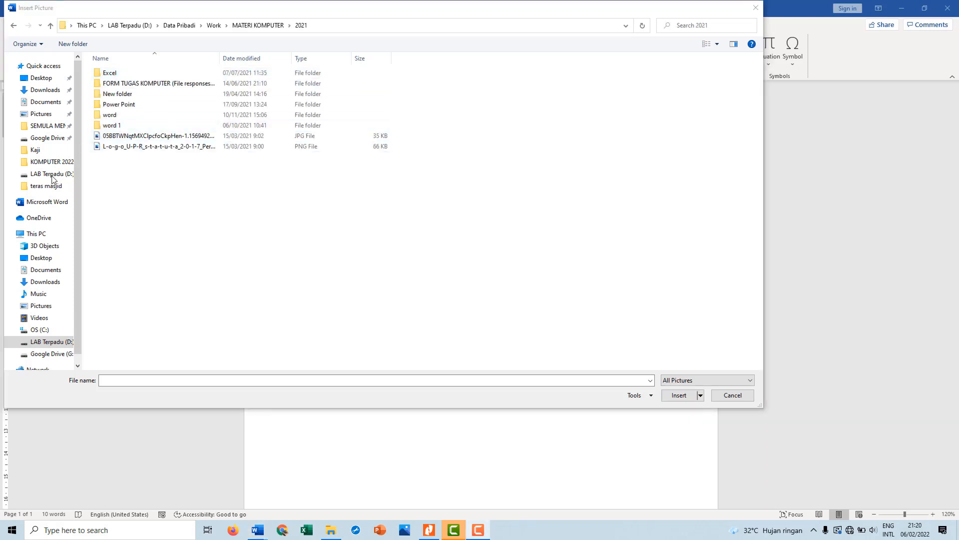
{"action": "left_click", "coordinate": [123, 147]}
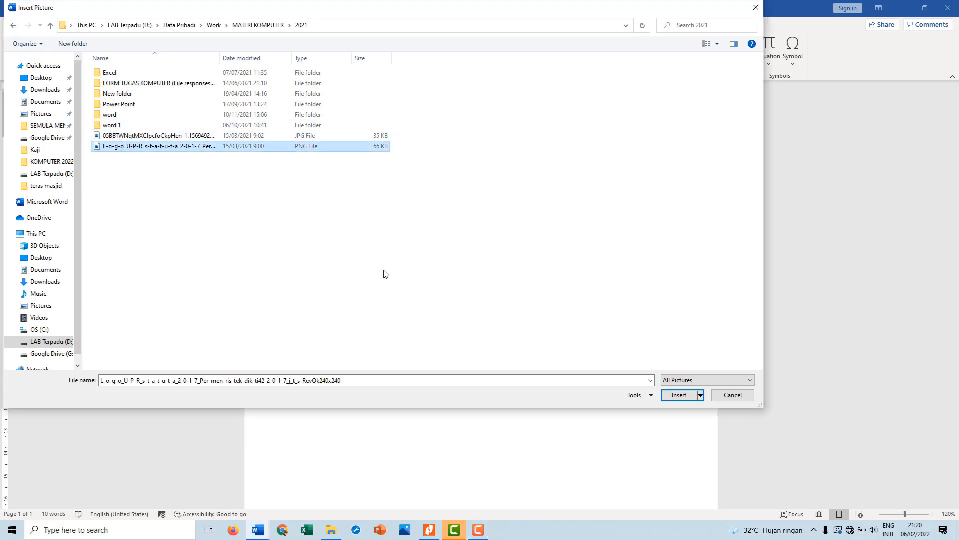
{"action": "left_click", "coordinate": [681, 394]}
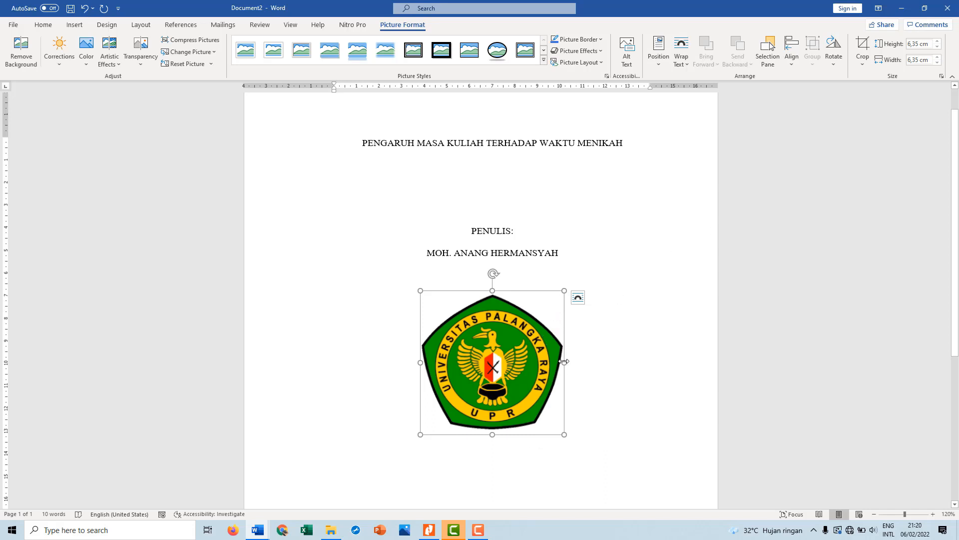
Try stretching the logo to about 9.3 cm wide and narrowing it to about 3.47 cm, and undo these width changes
{"action": "left_click_drag", "start_coordinate": [564, 361], "coordinate": [629, 360]}
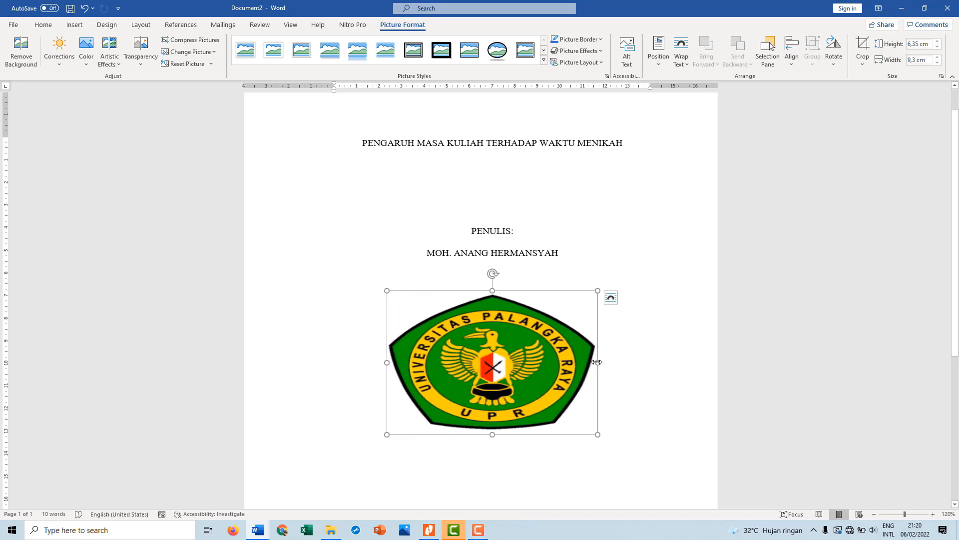
{"action": "left_click_drag", "start_coordinate": [598, 362], "coordinate": [465, 371]}
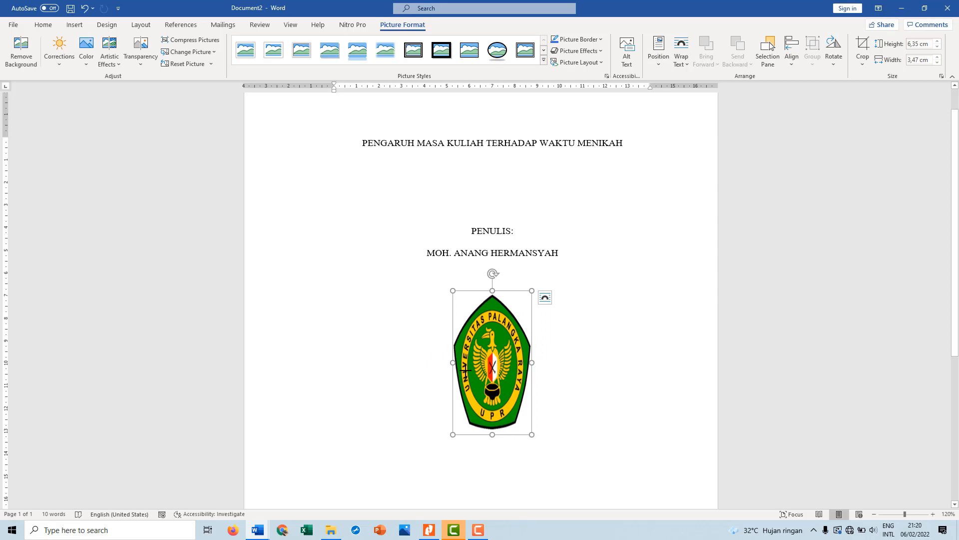
{"action": "key", "text": "ctrl+z"}
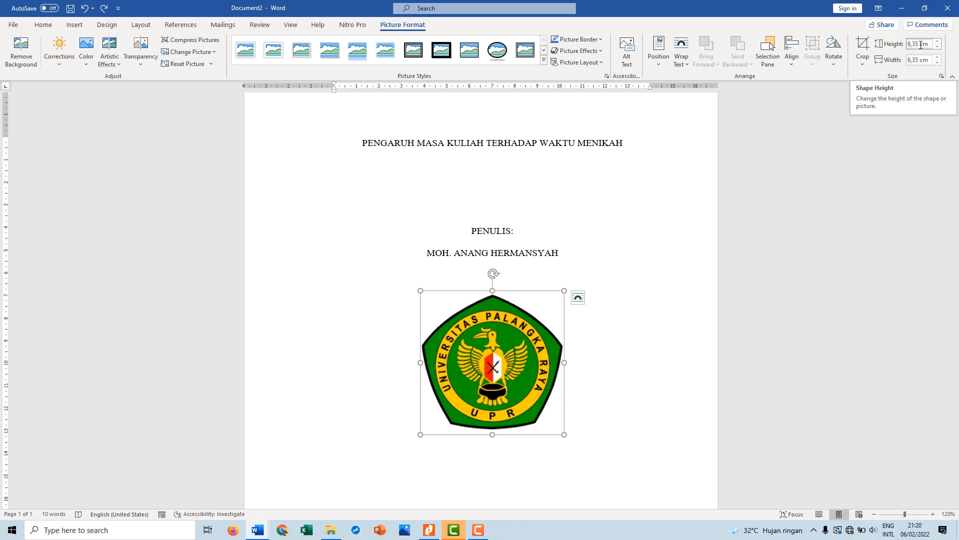
{"action": "double_click", "coordinate": [920, 45]}
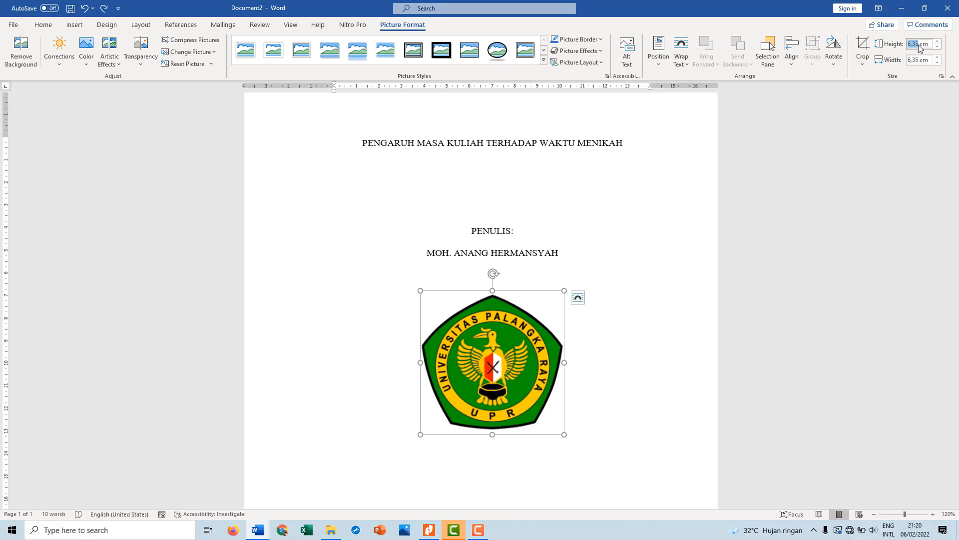
{"action": "left_click", "coordinate": [584, 401]}
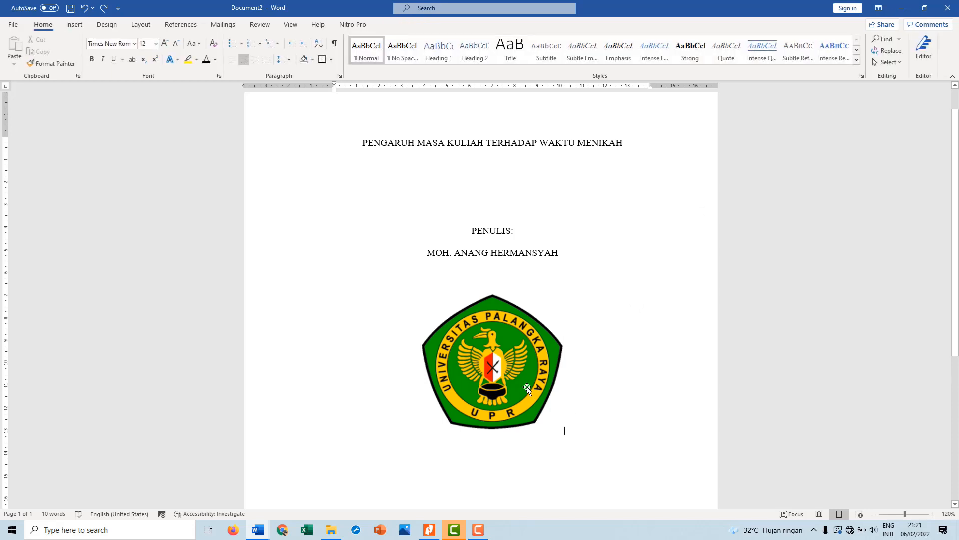
Scale the logo proportionally to about 5.15 cm square and set its text wrapping to Top and Bottom
{"action": "left_click", "coordinate": [547, 409]}
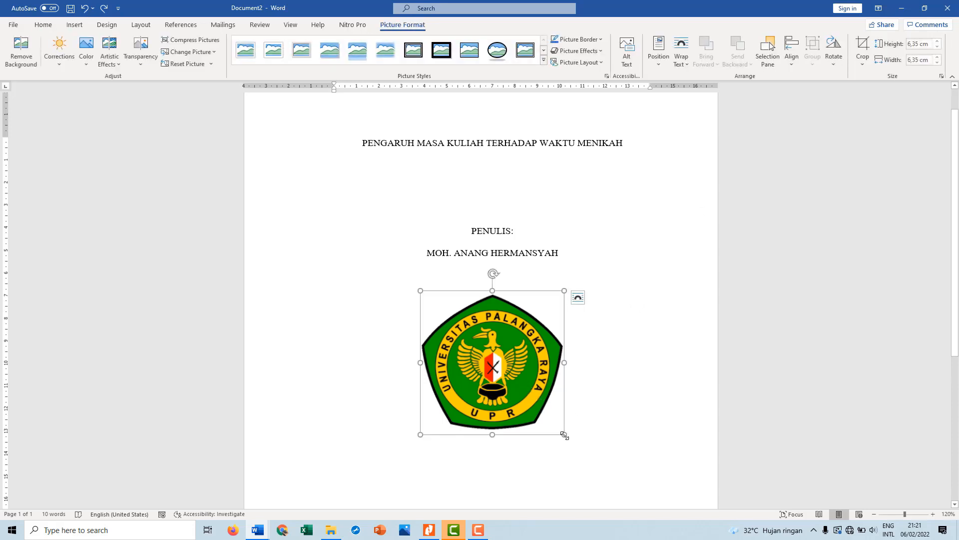
{"action": "left_click_drag", "start_coordinate": [564, 435], "coordinate": [551, 407]}
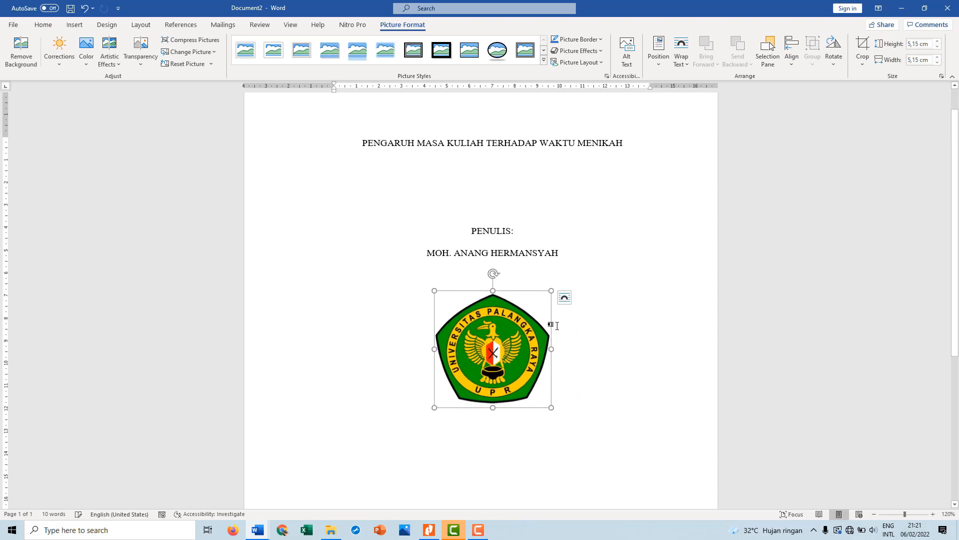
{"action": "left_click", "coordinate": [565, 298]}
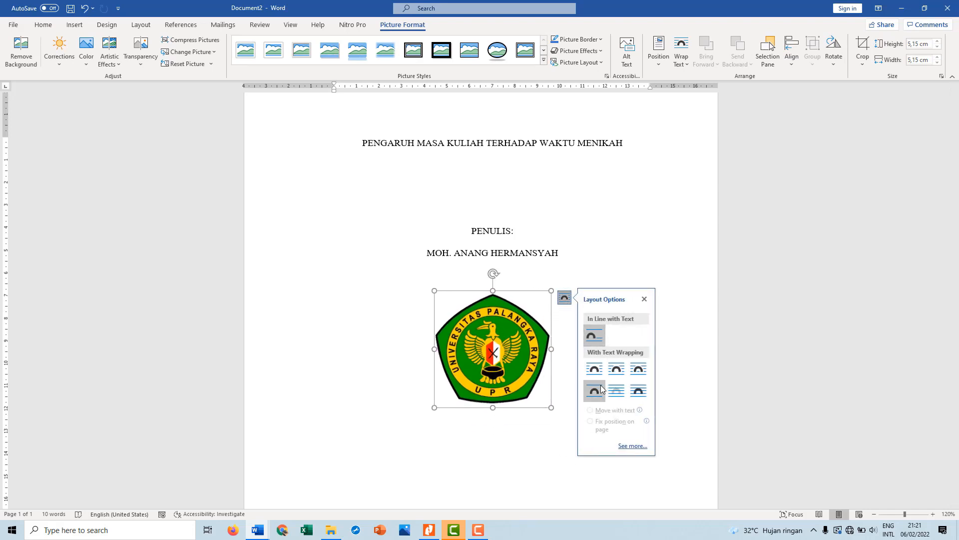
{"action": "left_click", "coordinate": [594, 390]}
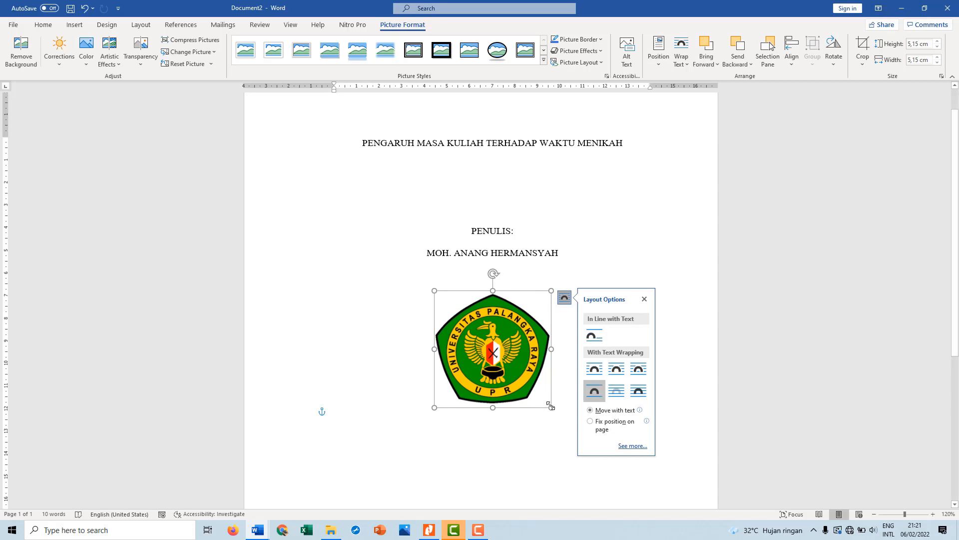
Scale the logo down proportionally to about 3.29 cm square beneath the author's name
{"action": "left_click_drag", "start_coordinate": [552, 407], "coordinate": [421, 327]}
{"action": "left_click_drag", "start_coordinate": [500, 341], "coordinate": [550, 421]}
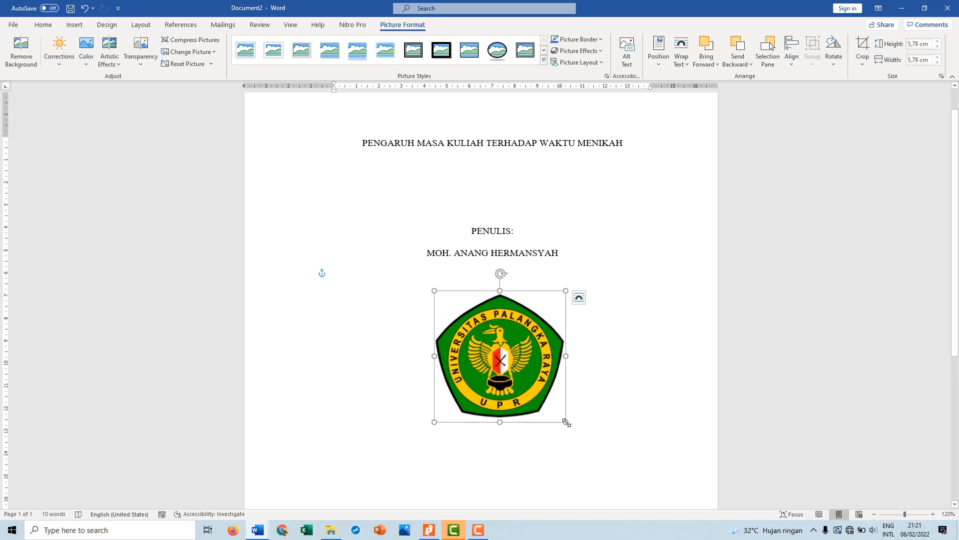
{"action": "left_click_drag", "start_coordinate": [566, 422], "coordinate": [485, 341]}
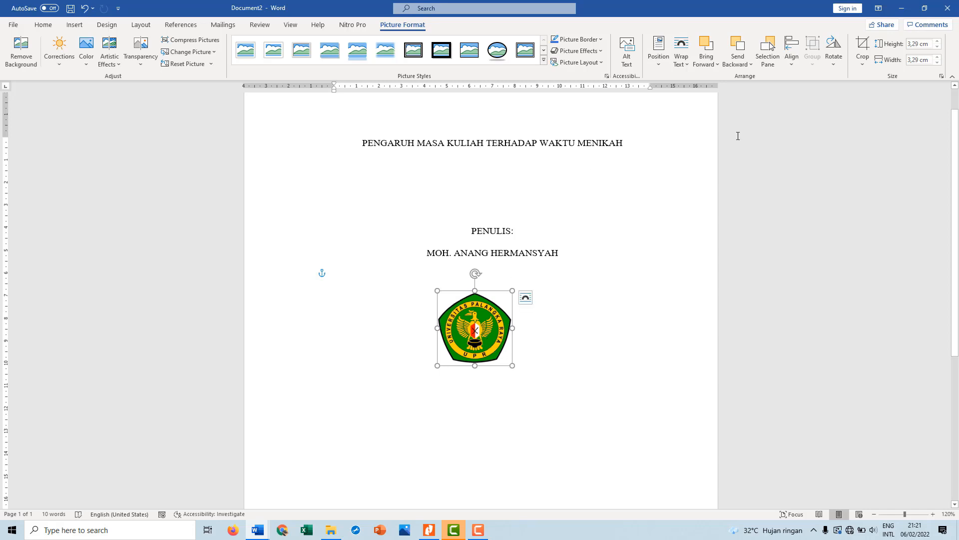
Centre the logo horizontally between the page margins and deselect it
{"action": "left_click", "coordinate": [790, 63]}
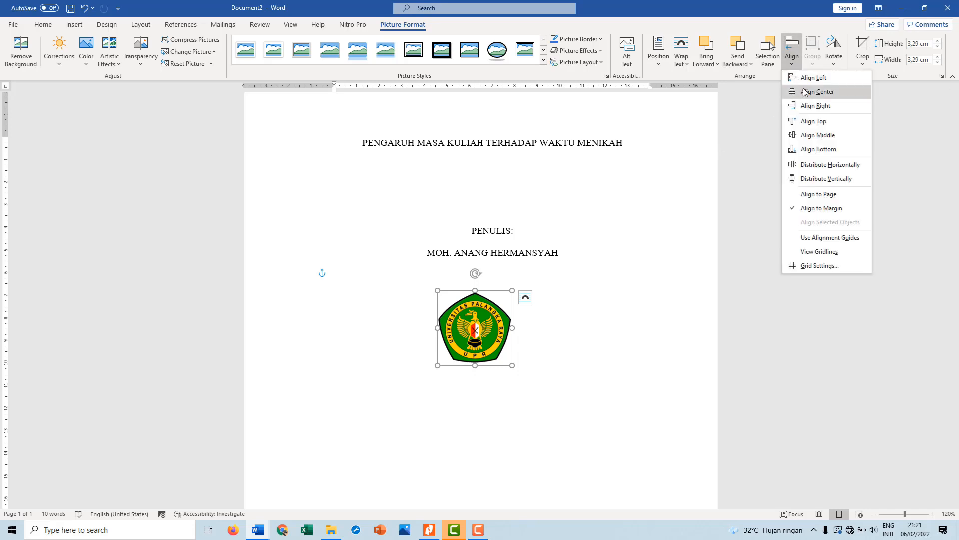
{"action": "left_click", "coordinate": [804, 92]}
{"action": "left_click", "coordinate": [792, 56]}
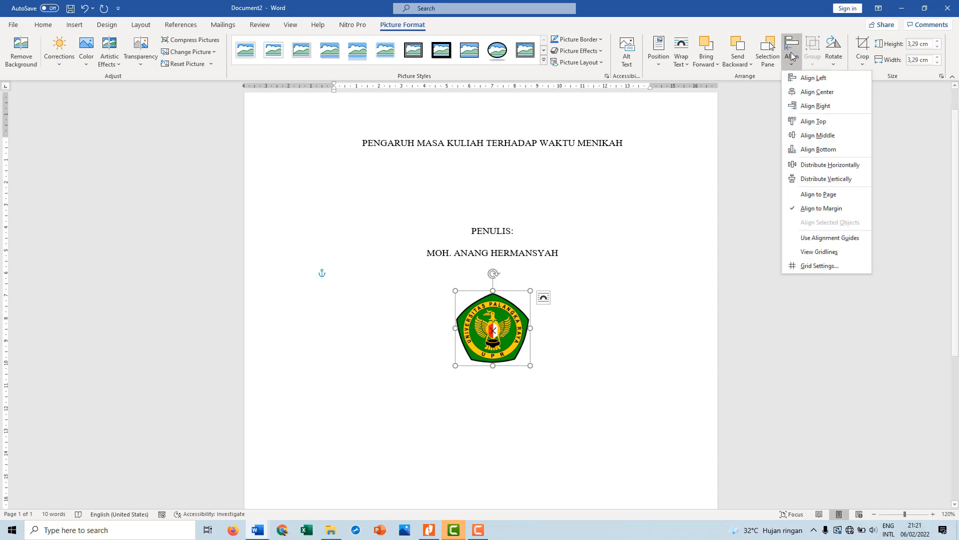
{"action": "left_click", "coordinate": [575, 290]}
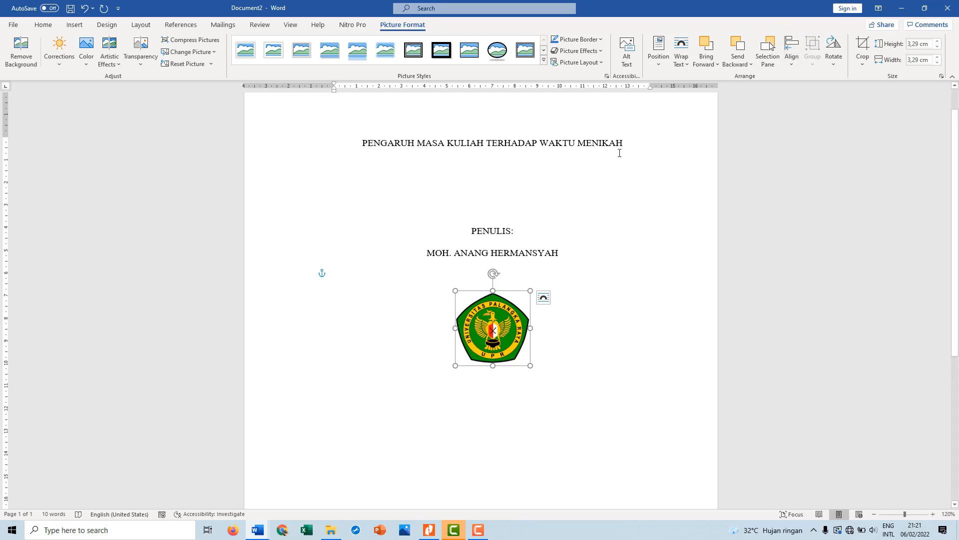
{"action": "left_click", "coordinate": [790, 65]}
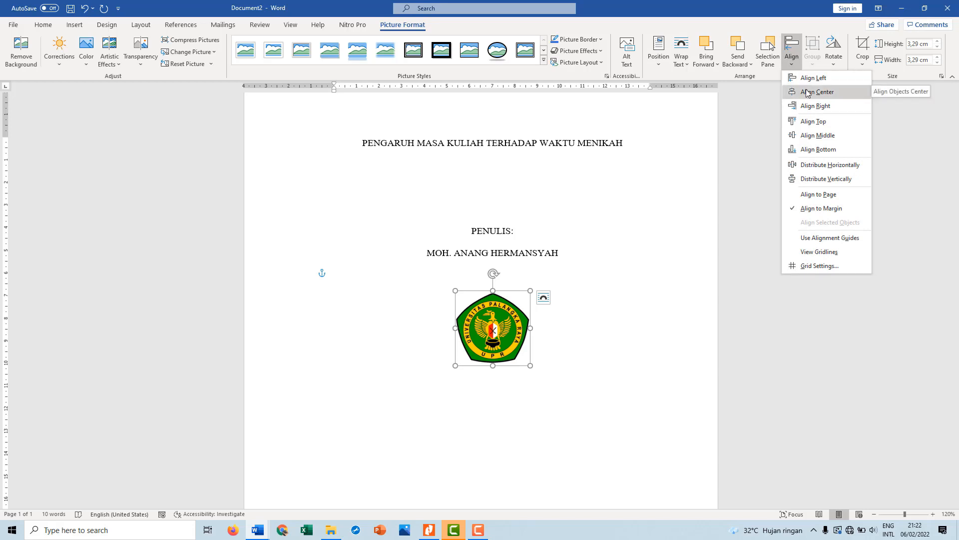
{"action": "left_click", "coordinate": [555, 392]}
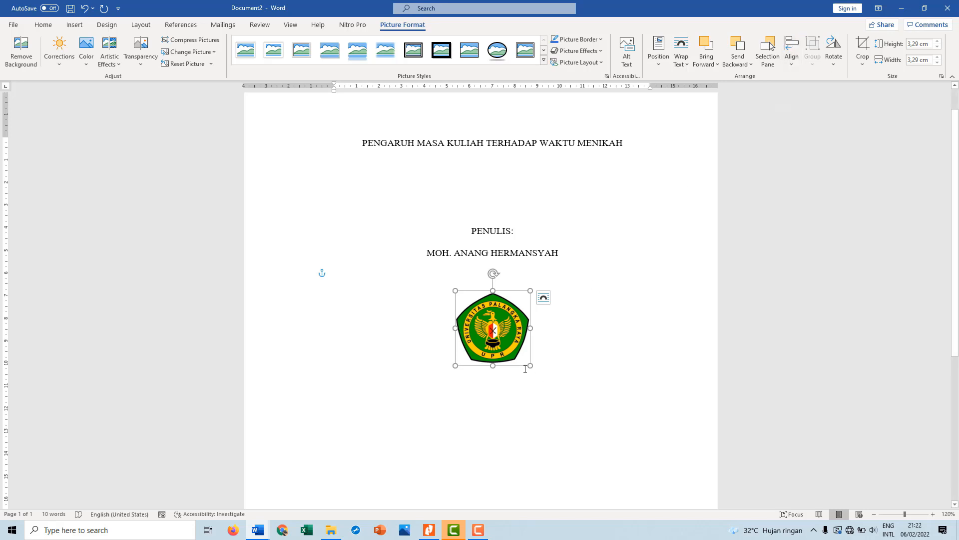
{"action": "left_click", "coordinate": [517, 412]}
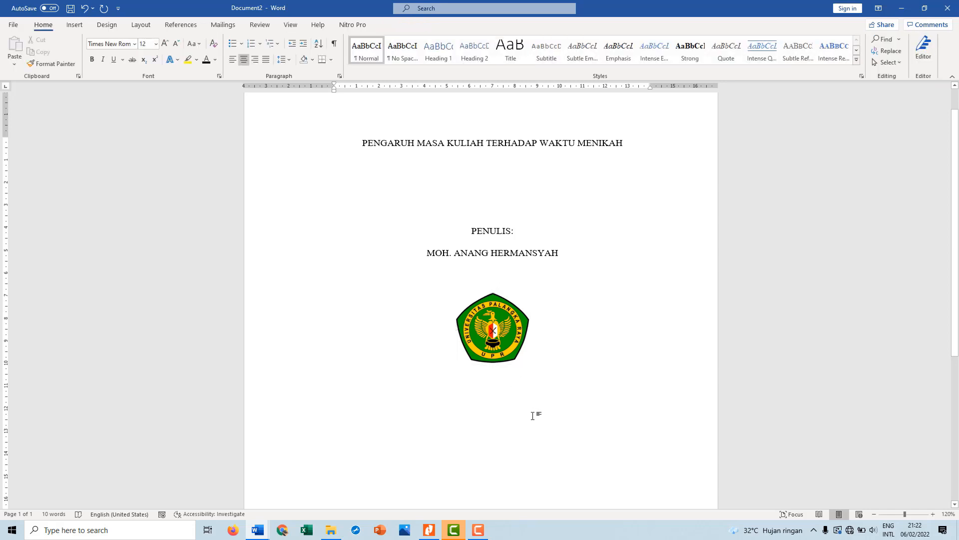
Move the logo lower to leave more space beneath the author's name, and place the cursor in the empty area below the logo
{"action": "scroll", "coordinate": [533, 415], "scroll_direction": "down", "scroll_amount": 4}
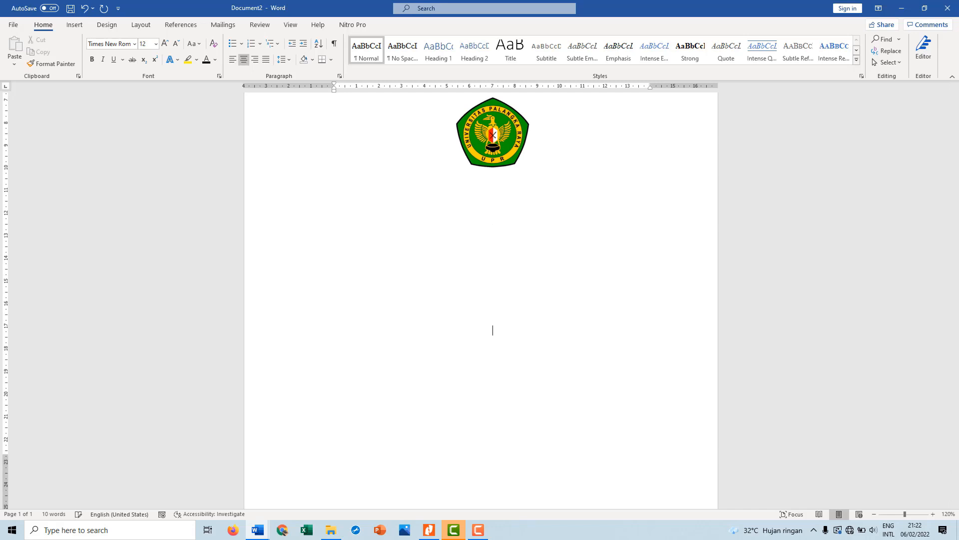
{"action": "scroll", "coordinate": [533, 414], "scroll_direction": "up", "scroll_amount": 1}
{"action": "scroll", "coordinate": [532, 415], "scroll_direction": "down", "scroll_amount": 3}
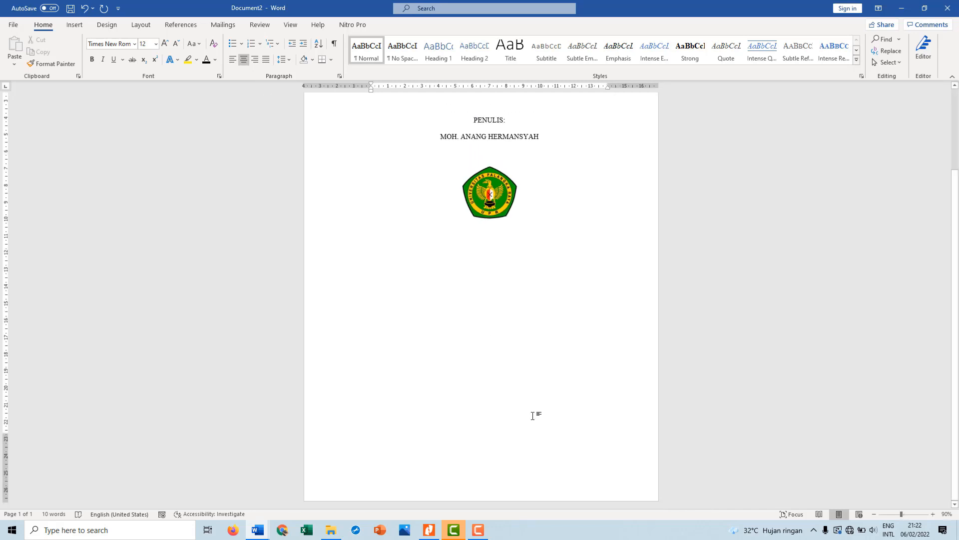
{"action": "left_click_drag", "start_coordinate": [501, 198], "coordinate": [501, 244]}
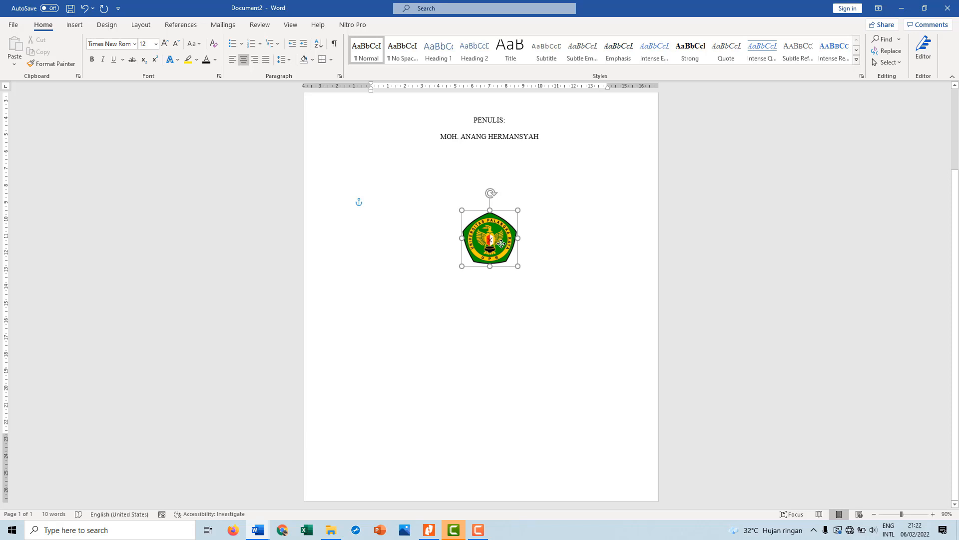
{"action": "left_click", "coordinate": [480, 415]}
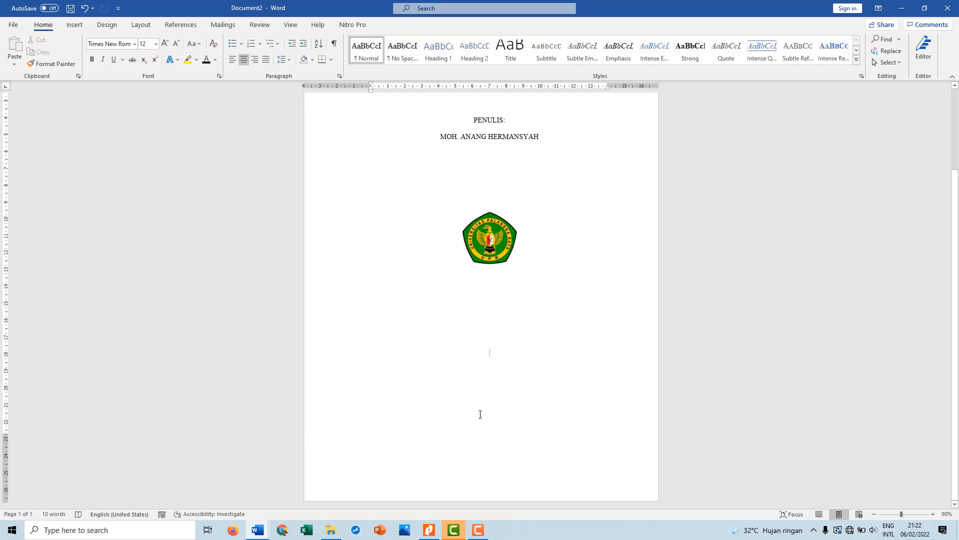
Add the centred line PROGRAM STUDI MANAJEMEN PENDIDIKAN in the lower part of the cover page, leaving extra space beneath the logo
{"action": "key", "text": "Return"}
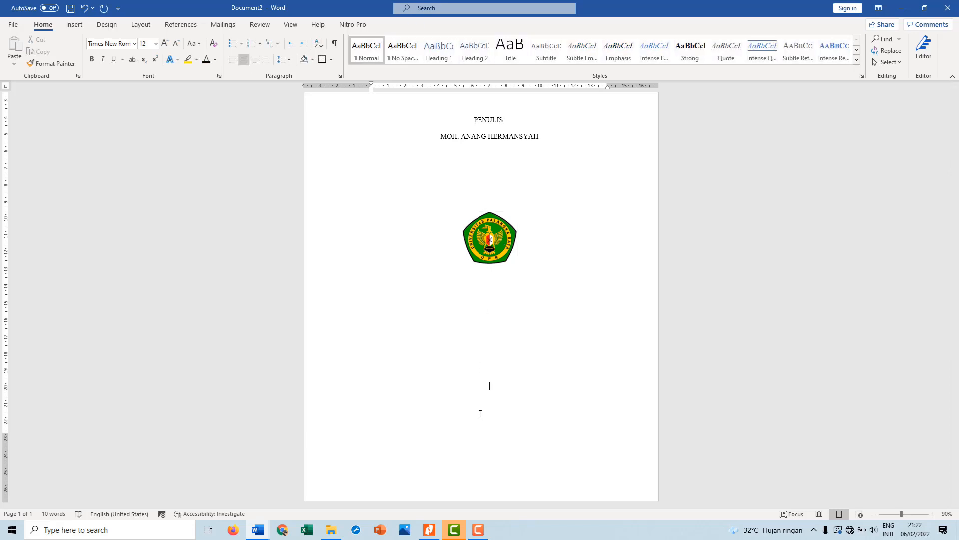
{"action": "type", "text": "PROGRAM STUDI MANAJEMEN PEND"}
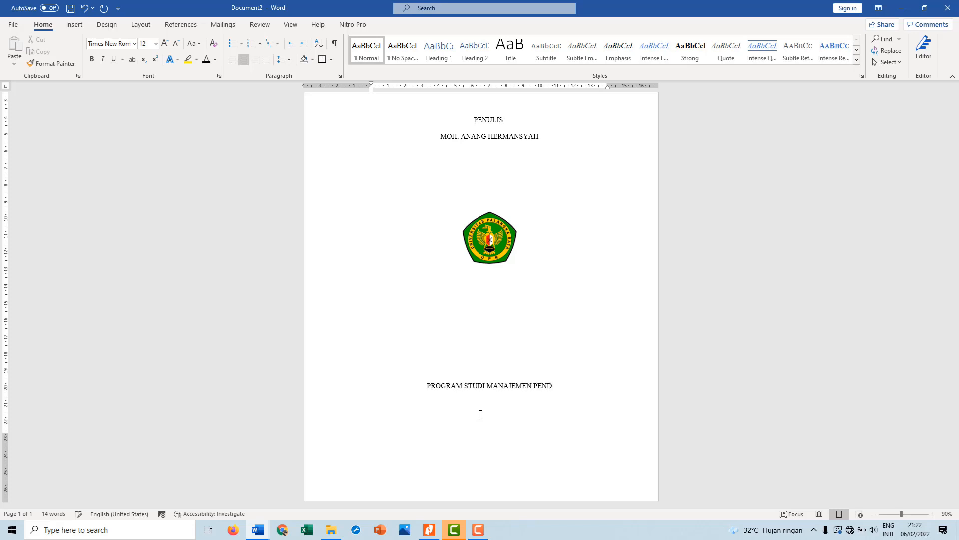
{"action": "type", "text": "IDIKAN "}
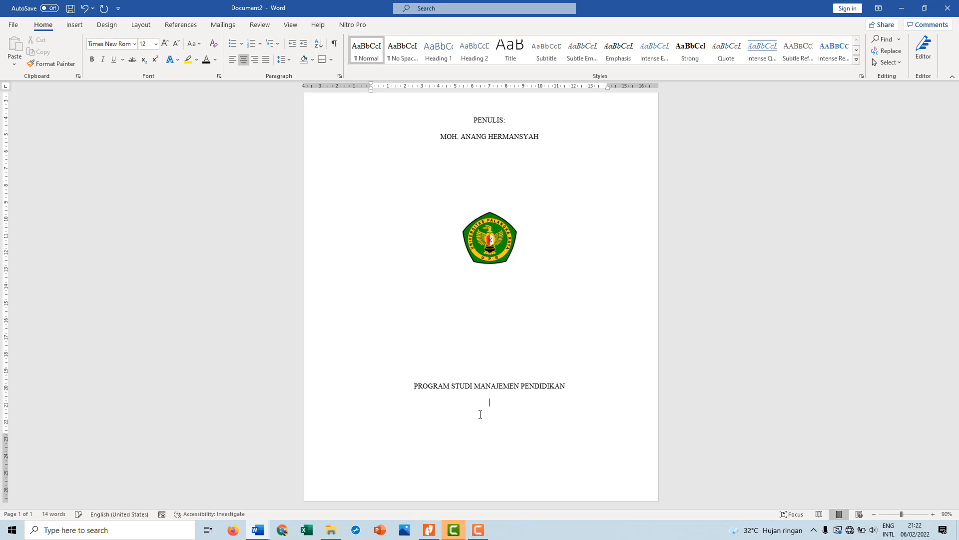
{"action": "type", "text": "FAKULTAS "}
{"action": "type", "text": "FKIP "}
{"action": "type", "text": "UNIVERSITAS "}
{"action": "type", "text": "PALANGKA RAY"}
{"action": "type", "text": "A"}
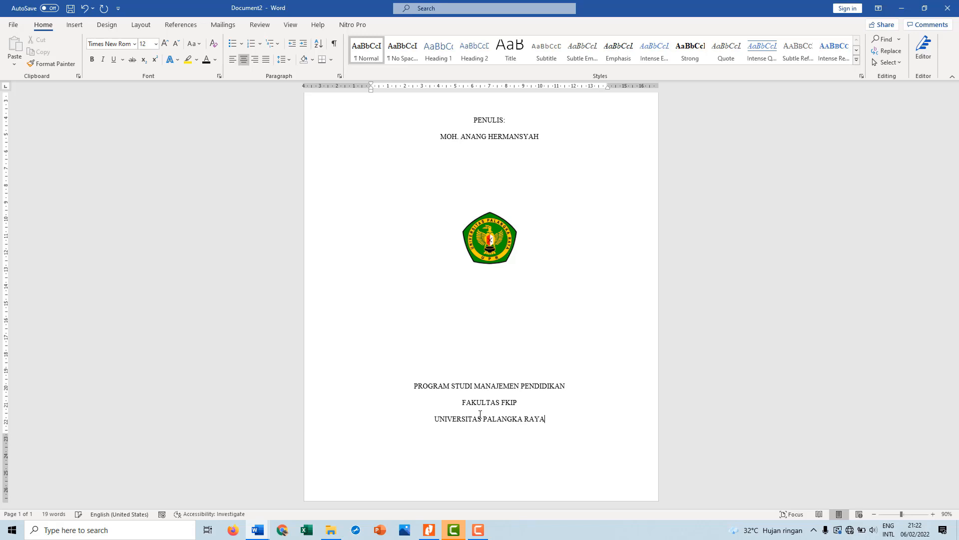
Add the year 2022 on its own line after the university name
{"action": "key", "text": "ctrl+Return"}
{"action": "type", "text": "202"}
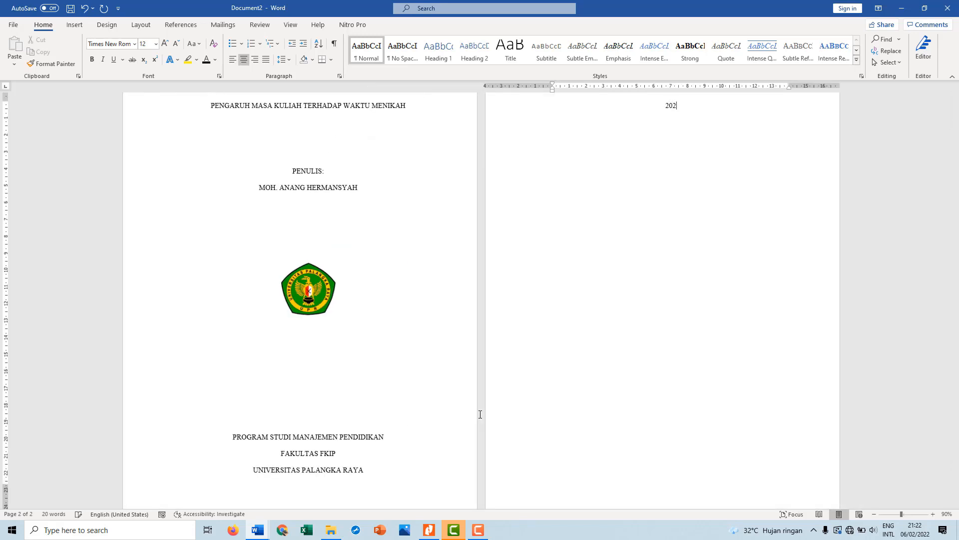
{"action": "type", "text": "2"}
{"action": "scroll", "coordinate": [311, 432], "scroll_direction": "up", "scroll_amount": 1}
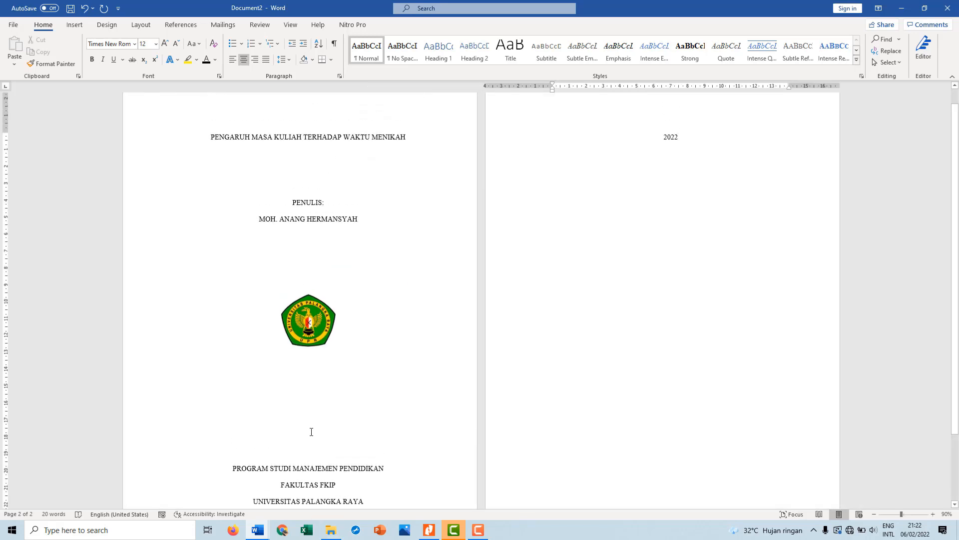
Remove one empty line between the logo and the study programme line to pull the year back onto the cover page
{"action": "left_click", "coordinate": [310, 431]}
{"action": "key", "text": "Delete"}
{"action": "scroll", "coordinate": [311, 431], "scroll_direction": "up", "scroll_amount": 1}
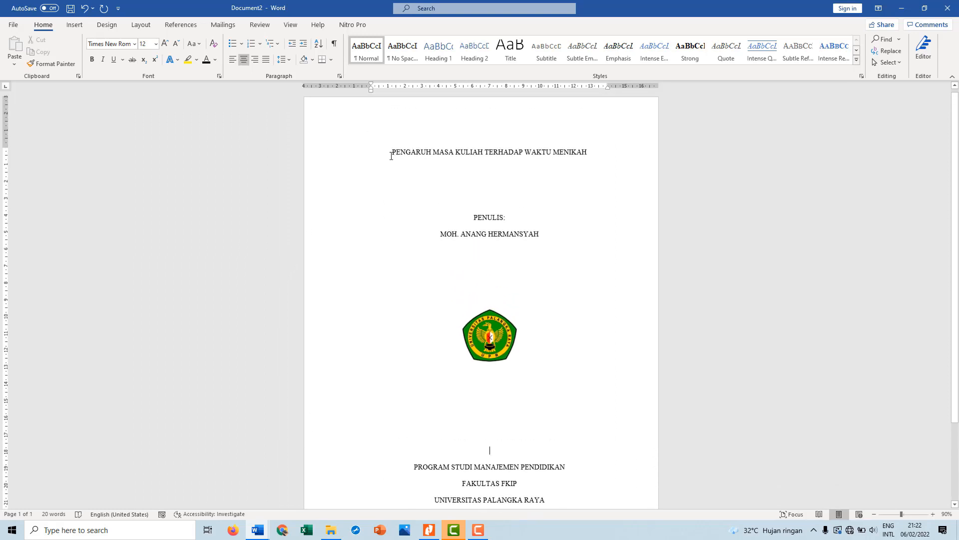
Make all the cover page text bold, from the title down to the year, and deselect it
{"action": "left_click_drag", "start_coordinate": [476, 164], "coordinate": [550, 436]}
{"action": "key", "text": "ctrl+b"}
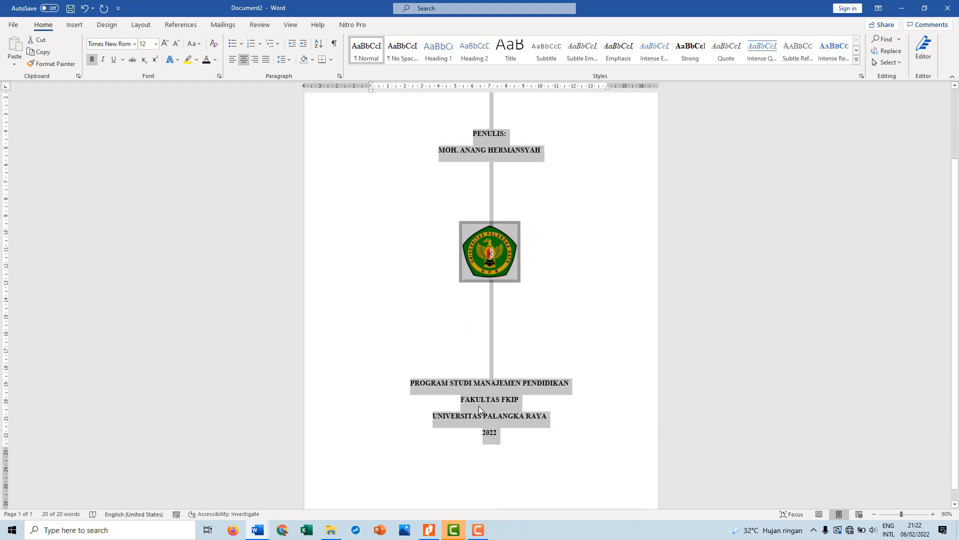
{"action": "left_click", "coordinate": [558, 324]}
{"action": "scroll", "coordinate": [555, 323], "scroll_direction": "up", "scroll_amount": 3}
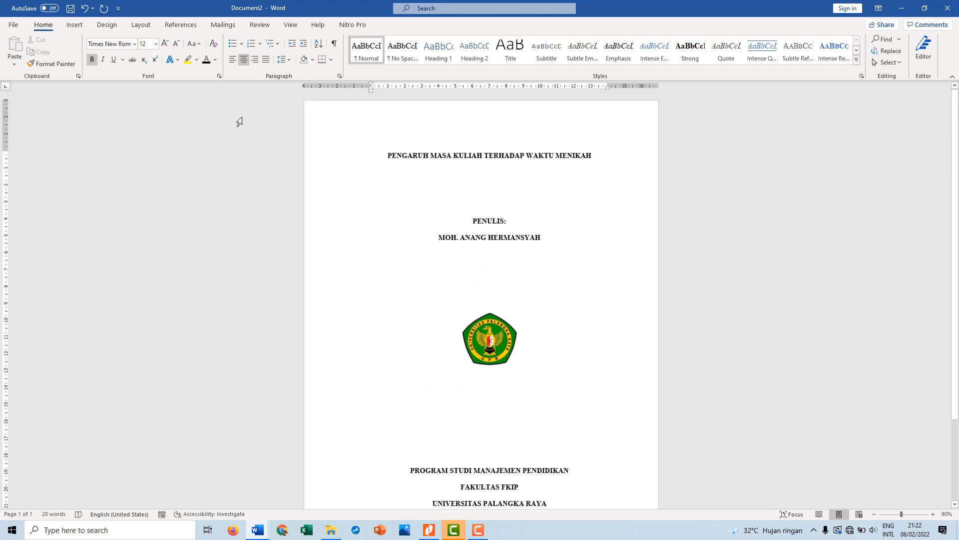
Save the cover document as SAMPUL in the New folder inside KOMPUTER 2022, and close it
{"action": "left_click", "coordinate": [14, 26]}
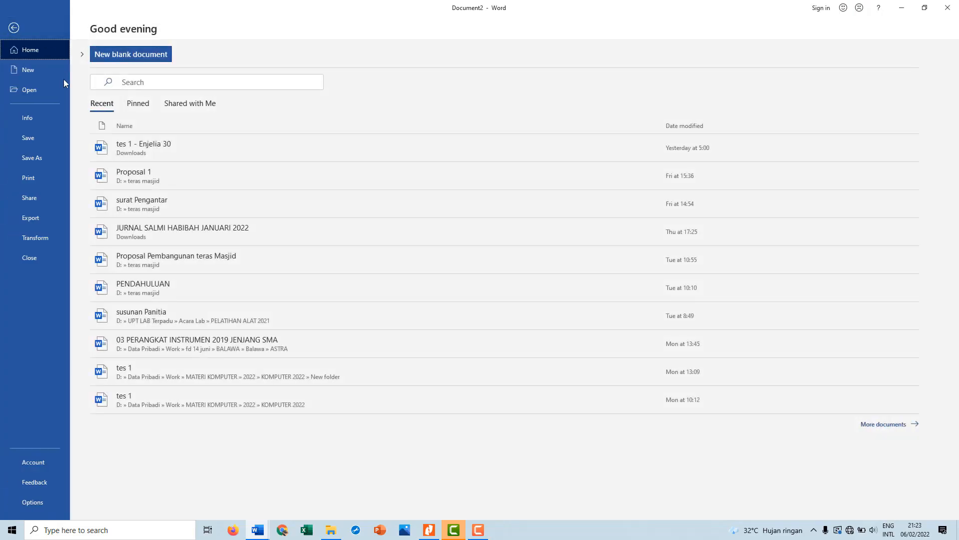
{"action": "left_click", "coordinate": [45, 138]}
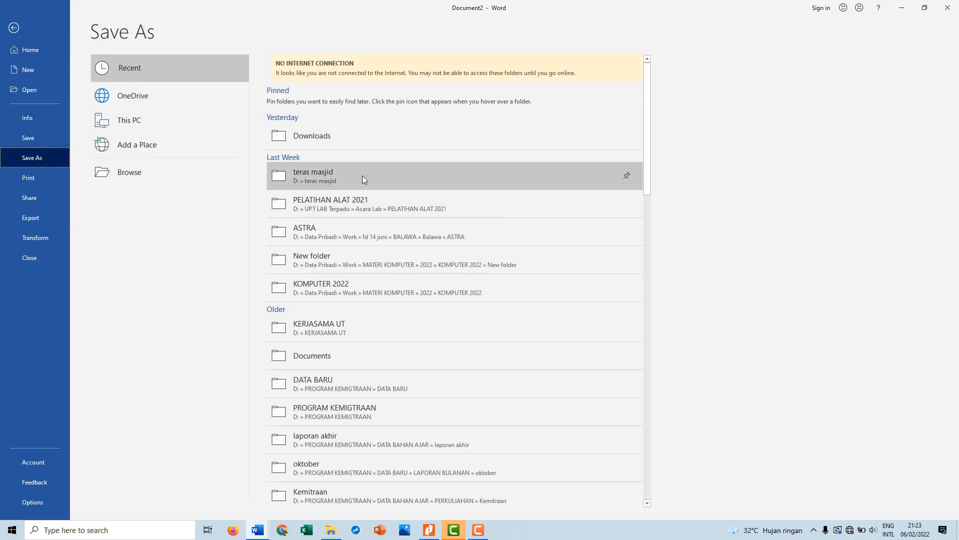
{"action": "left_click", "coordinate": [359, 292]}
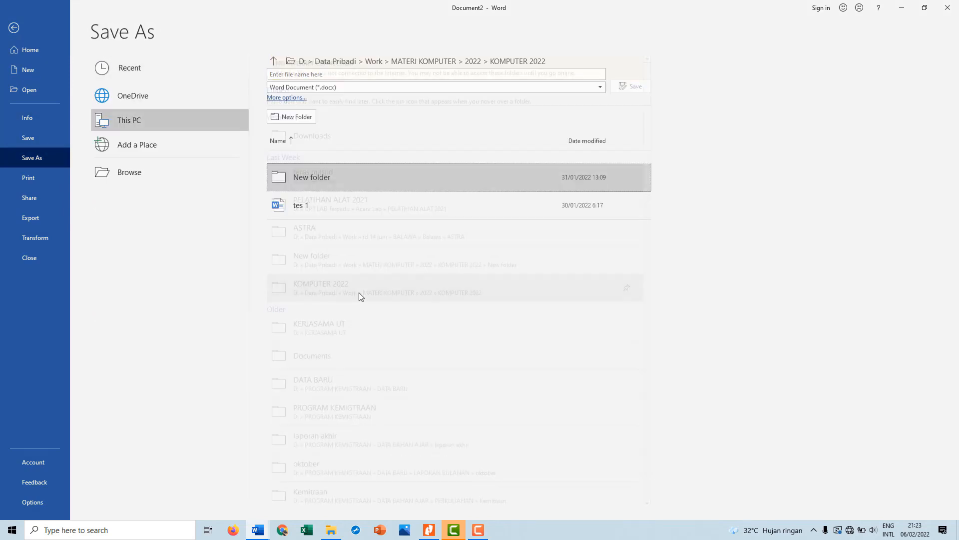
{"action": "left_click", "coordinate": [317, 185]}
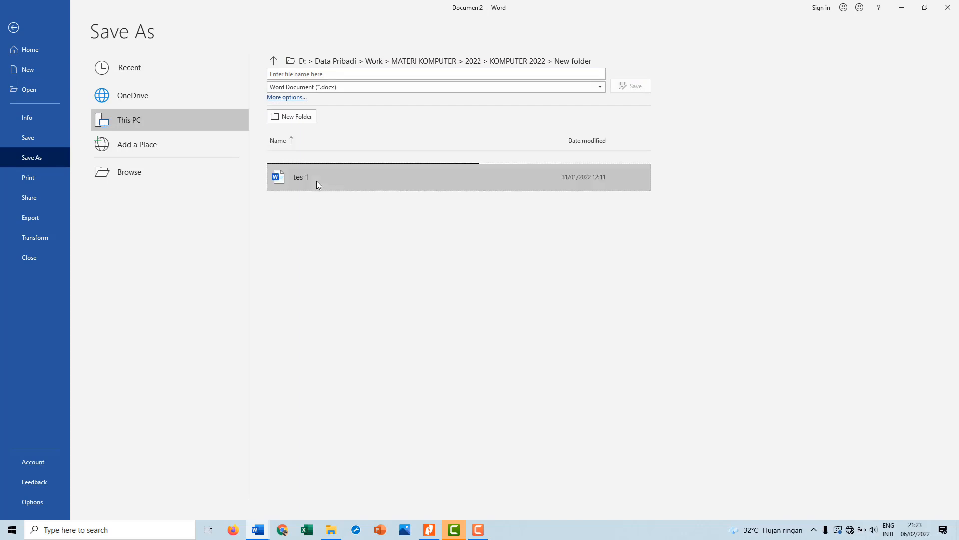
{"action": "left_click", "coordinate": [325, 77]}
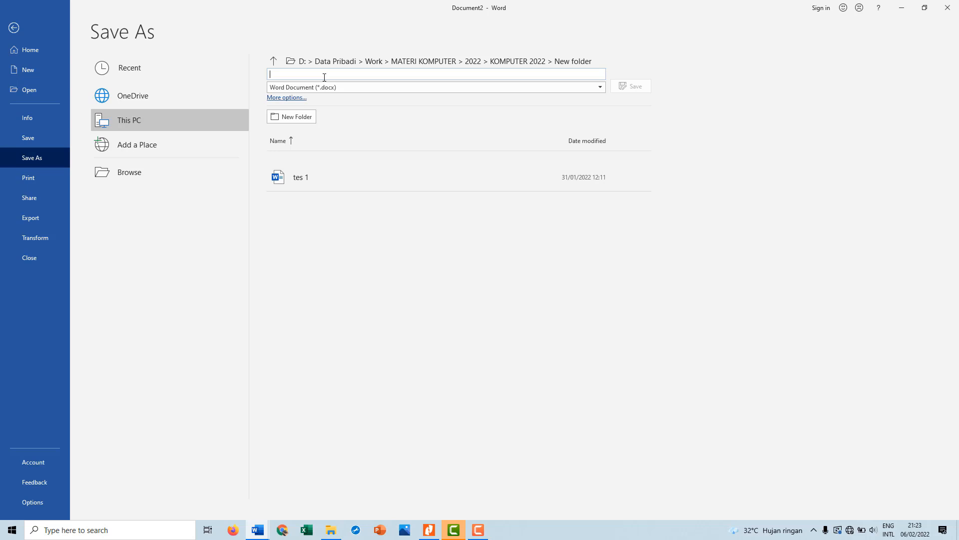
{"action": "type", "text": "SAMPUL"}
{"action": "left_click", "coordinate": [633, 86]}
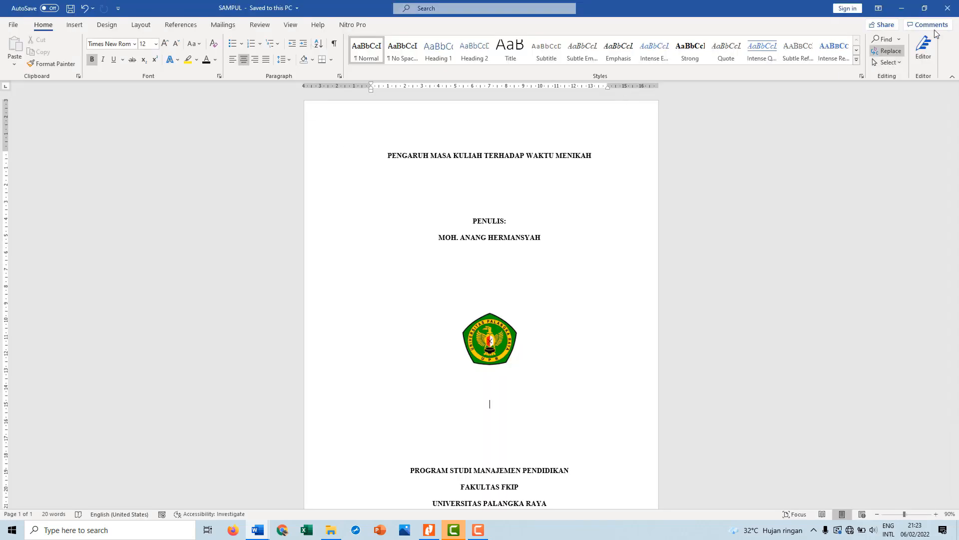
{"action": "left_click", "coordinate": [952, 15]}
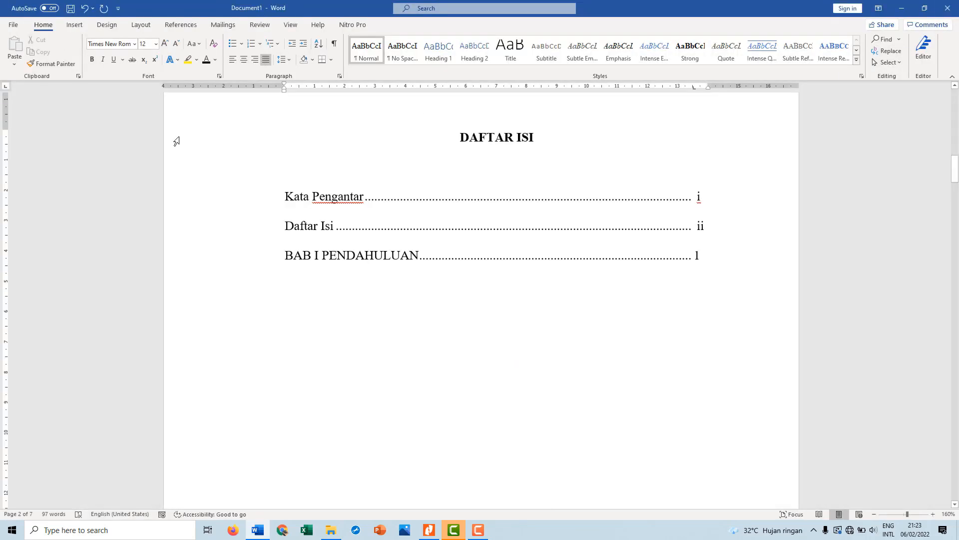
Save the report document with the table of contents as ISI MAKALAH in the same New folder inside KOMPUTER 2022
{"action": "left_click", "coordinate": [13, 25]}
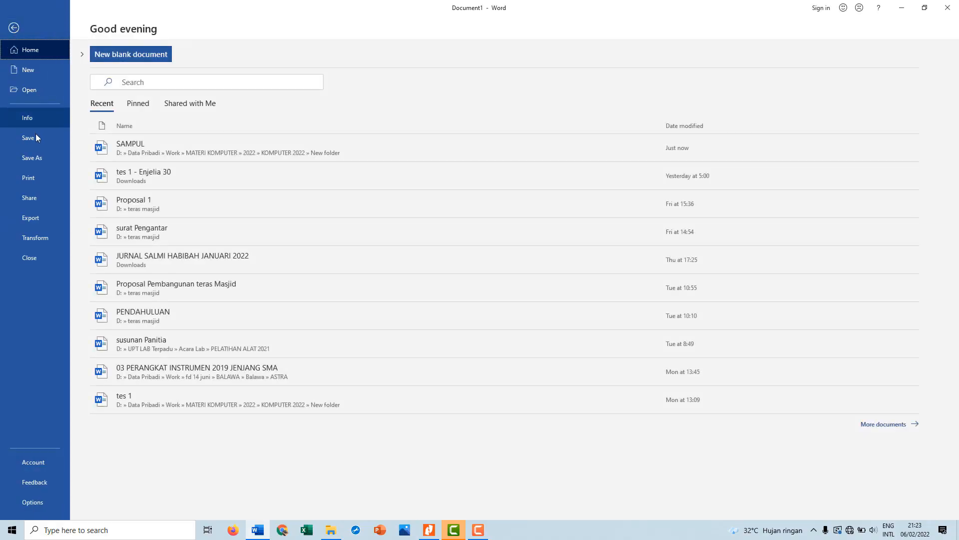
{"action": "left_click", "coordinate": [39, 159]}
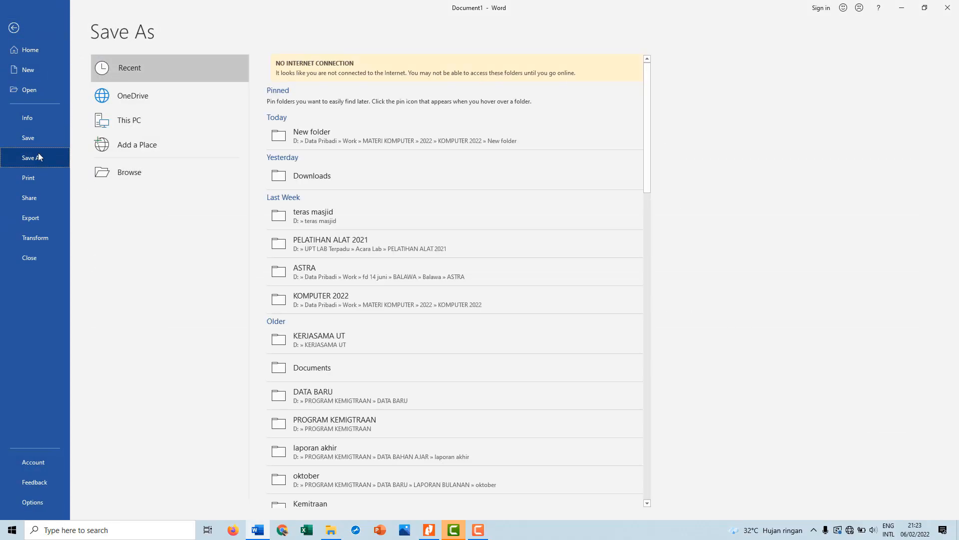
{"action": "left_click", "coordinate": [37, 145]}
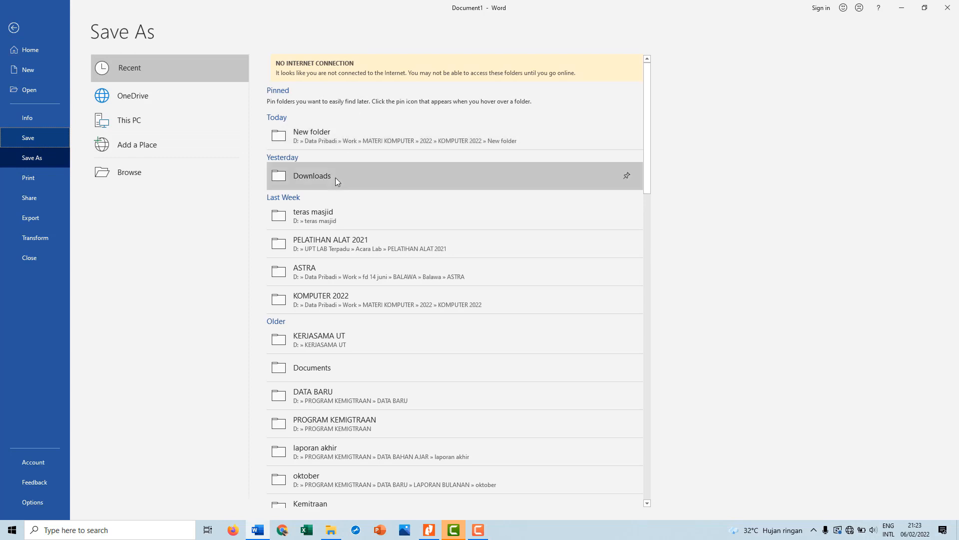
{"action": "left_click", "coordinate": [336, 140]}
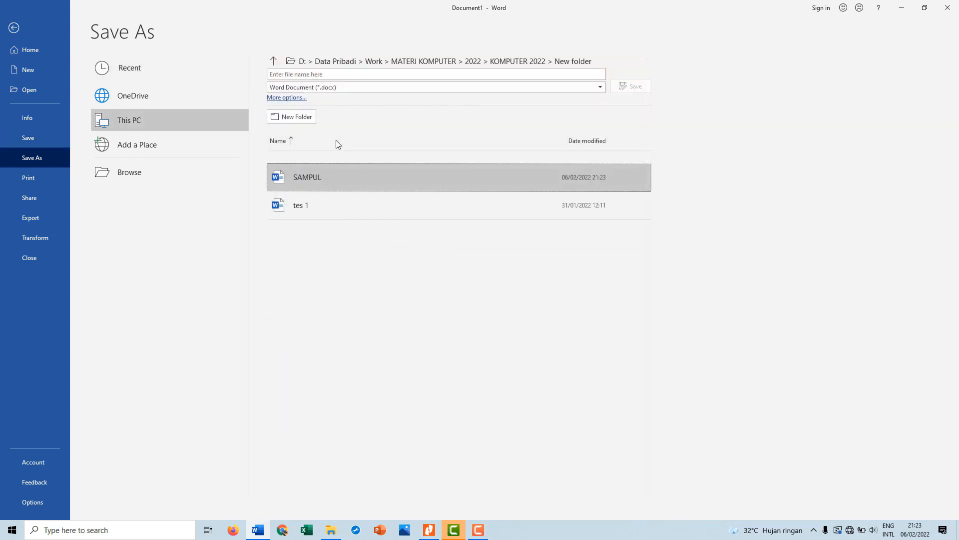
{"action": "left_click", "coordinate": [325, 75]}
{"action": "type", "text": "ISI"}
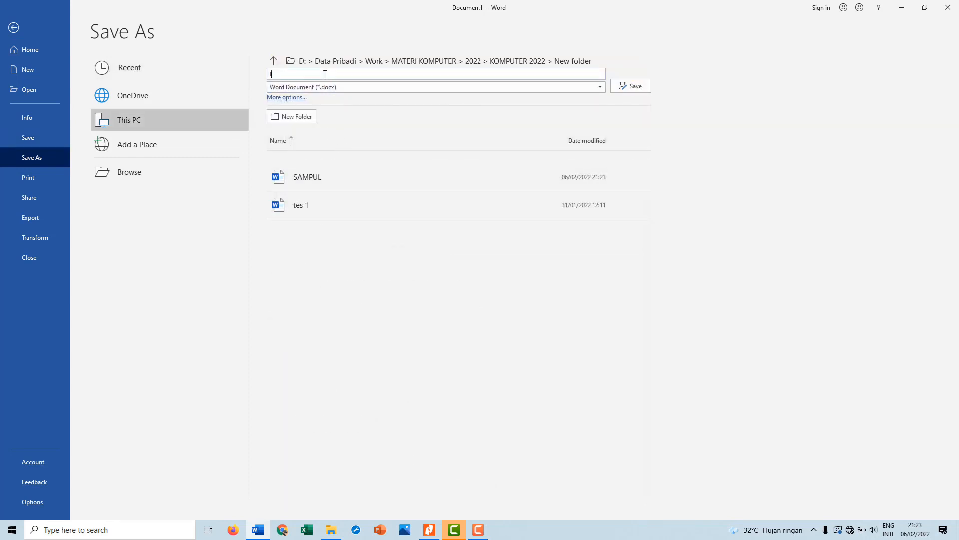
{"action": "type", "text": " MAKAH"}
{"action": "key", "text": "BackSpace"}
{"action": "type", "text": "LAH"}
{"action": "left_click", "coordinate": [633, 86]}
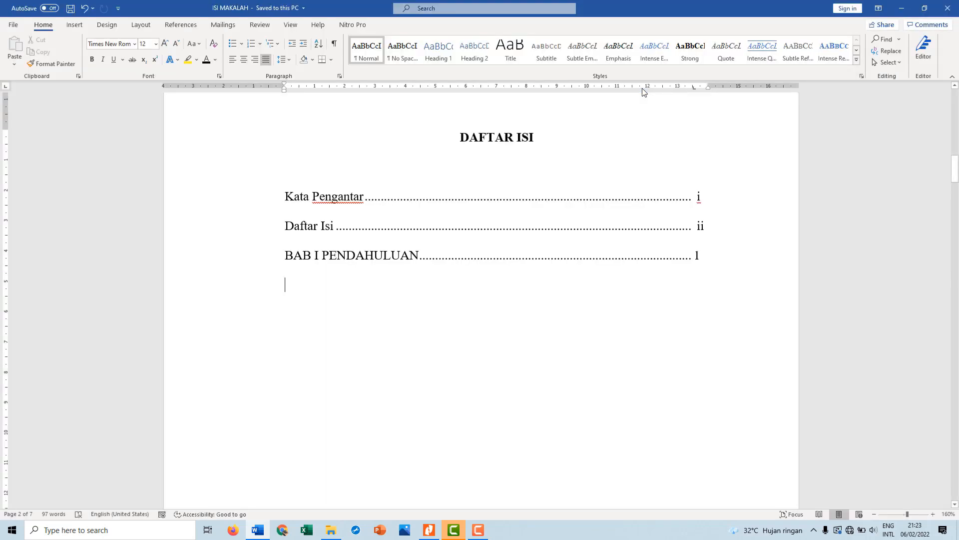